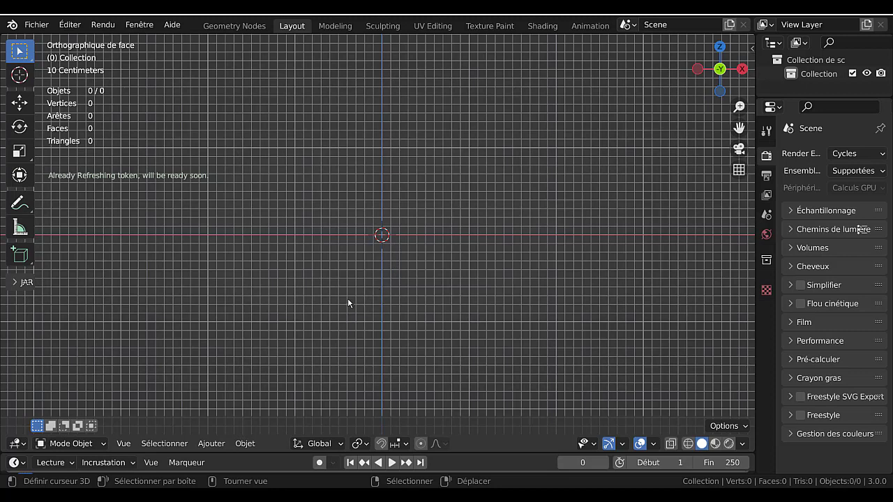
# Add a UV sphere at the scene origin and enter Edit Mode on it
pyautogui.click(245, 443)
pyautogui.moveTo(212, 446)
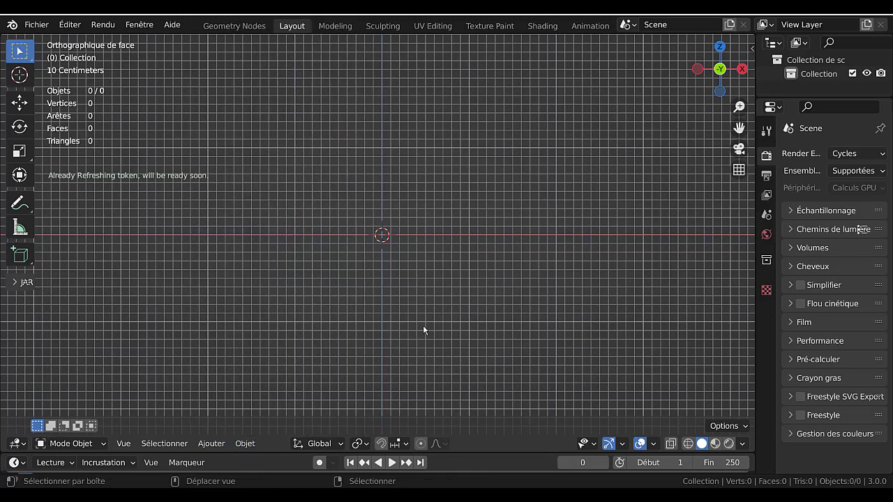
pyautogui.hotkey('shift', 'a')
pyautogui.moveTo(350, 209)
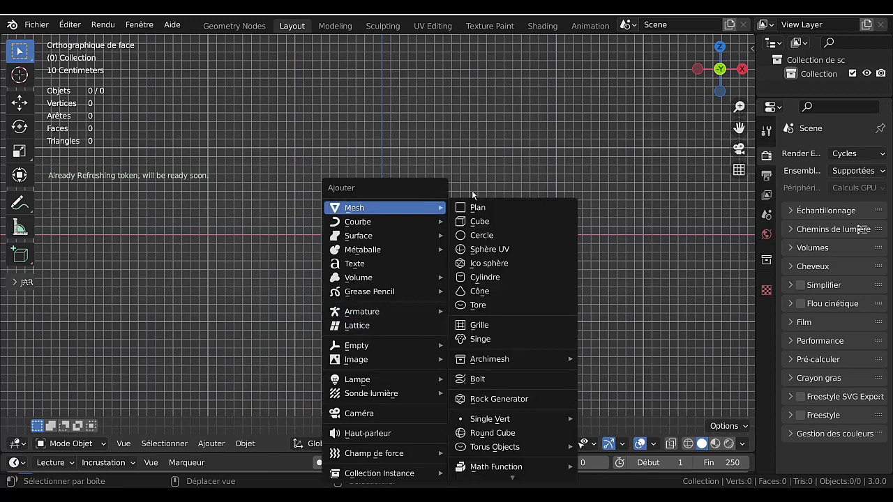
pyautogui.click(493, 251)
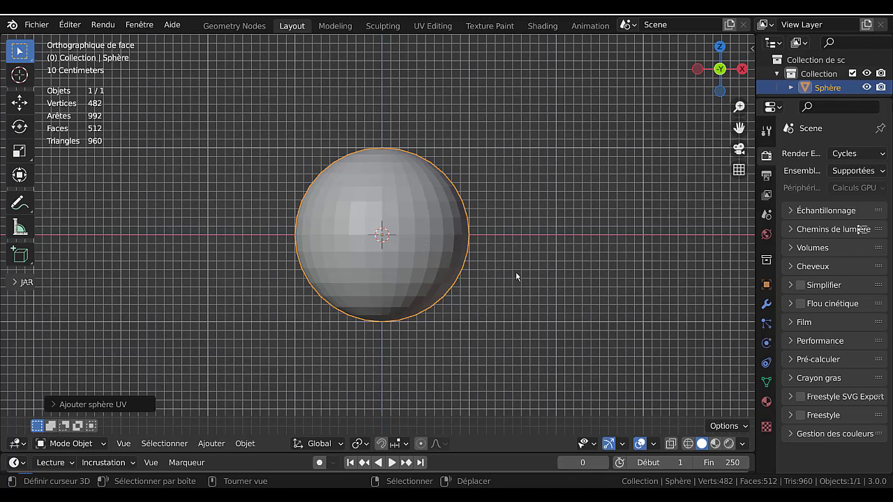
pyautogui.press('Tab')
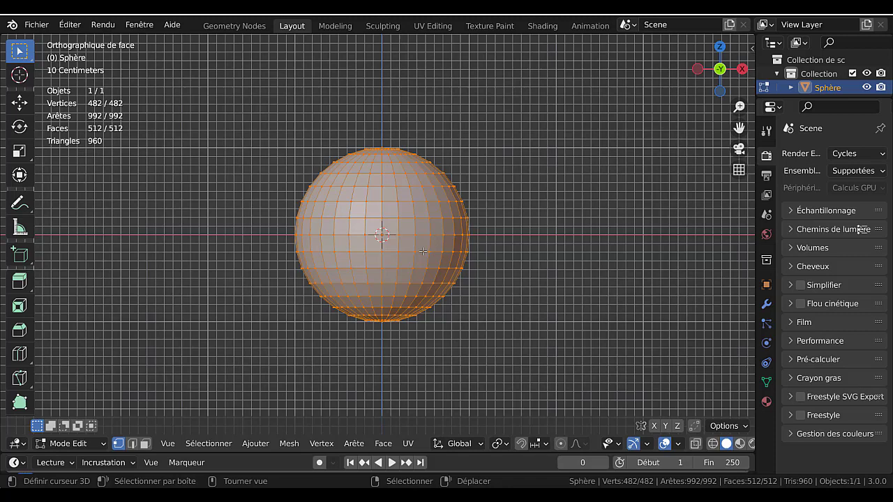
pyautogui.click(287, 444)
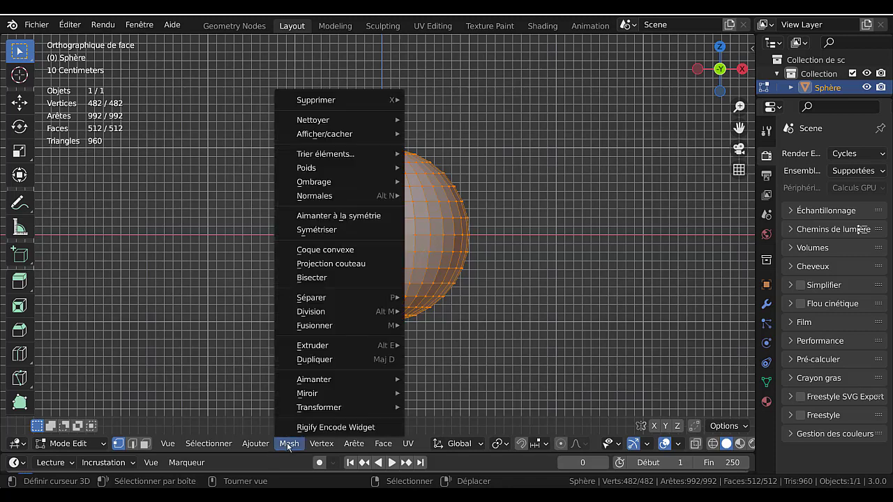
pyautogui.moveTo(255, 444)
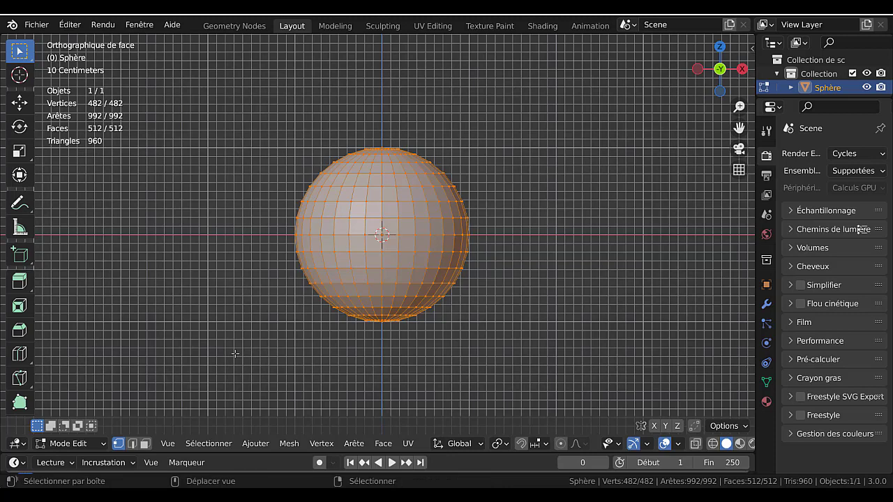
pyautogui.hotkey('shift', 'a')
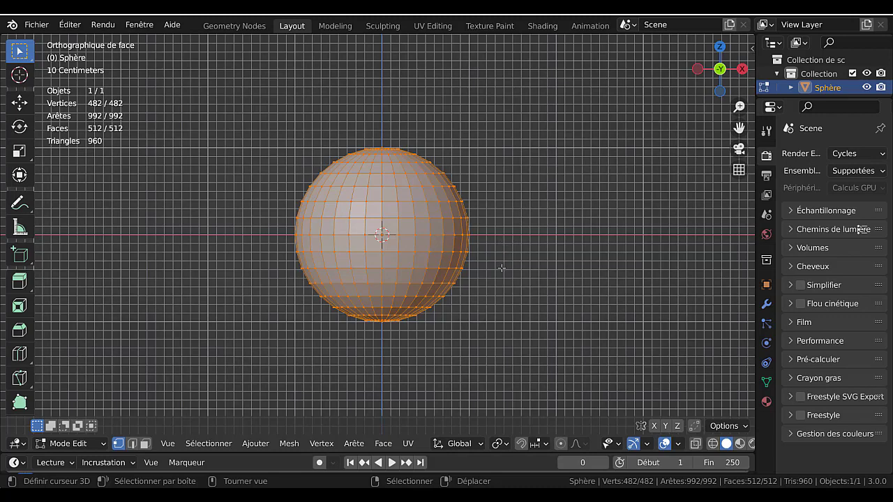
# Select the four corner vertices of the quad directly above and to the right of the sphere's origin
pyautogui.scroll(2, 490, 282)
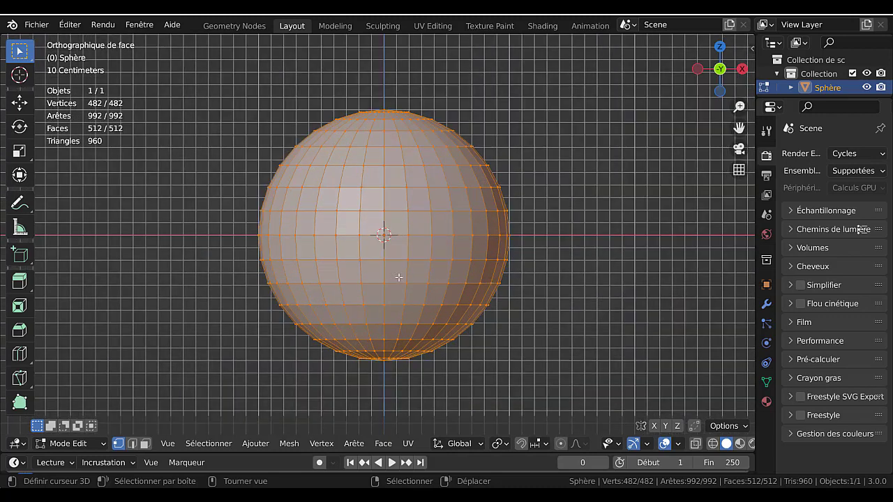
pyautogui.scroll(1, 398, 277)
pyautogui.click(385, 208)
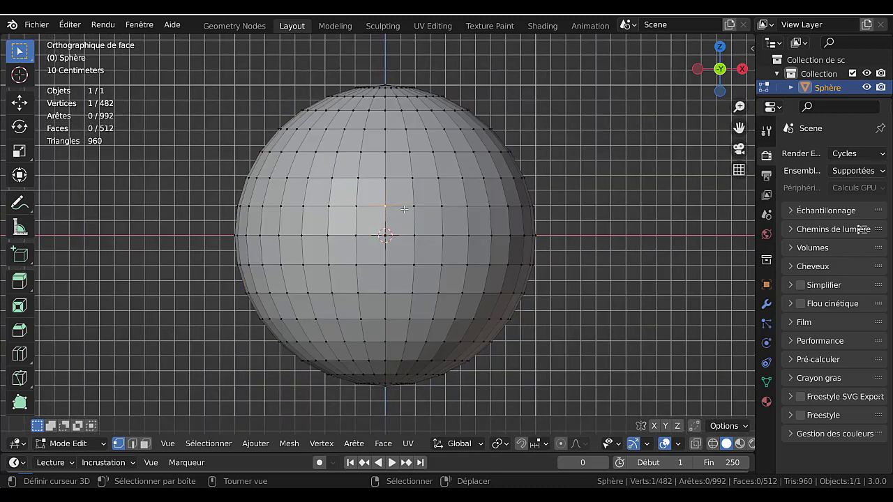
pyautogui.rightClick(406, 212)
pyautogui.keyDown('shift'); pyautogui.rightClick(407, 245); pyautogui.keyUp('shift')
pyautogui.keyDown('shift'); pyautogui.rightClick(385, 243); pyautogui.keyUp('shift')
pyautogui.keyDown('shift'); pyautogui.rightClick(384, 207); pyautogui.keyUp('shift')
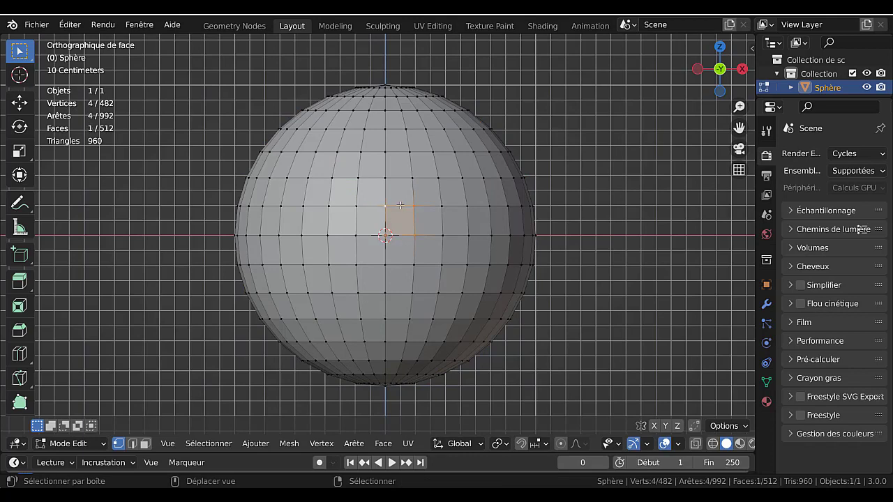
# Cycle the selected quad through face, vertex and edge select modes, ending in edge mode with its left edge active
pyautogui.click(145, 444)
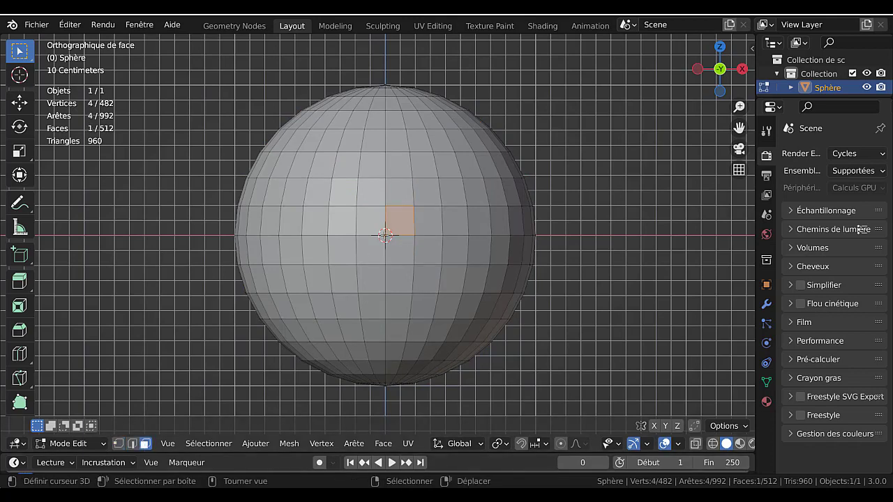
pyautogui.scroll(4, 431, 204)
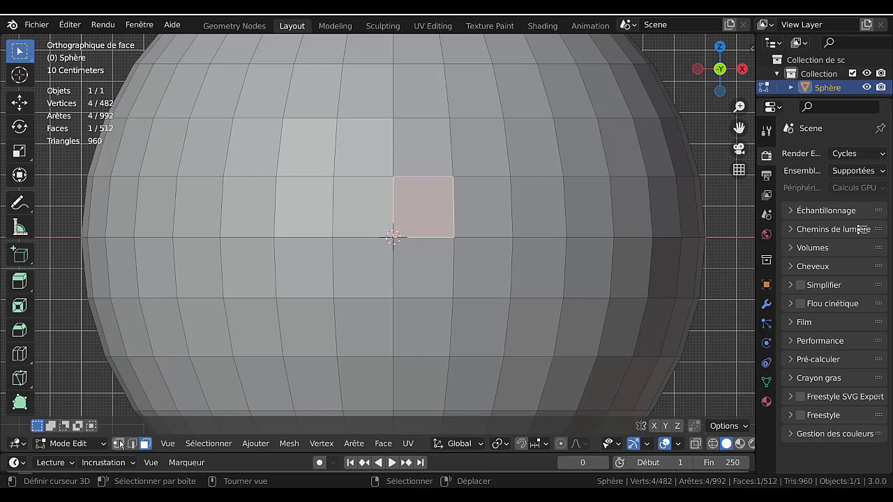
pyautogui.click(119, 444)
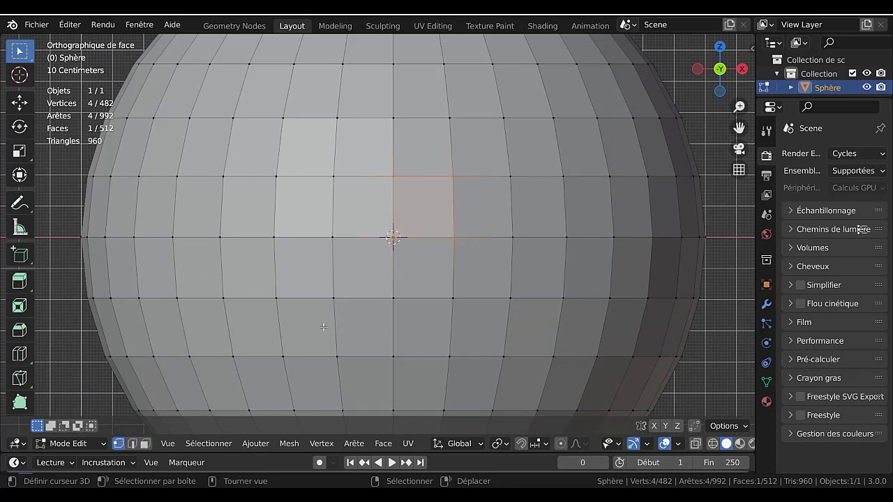
pyautogui.click(132, 444)
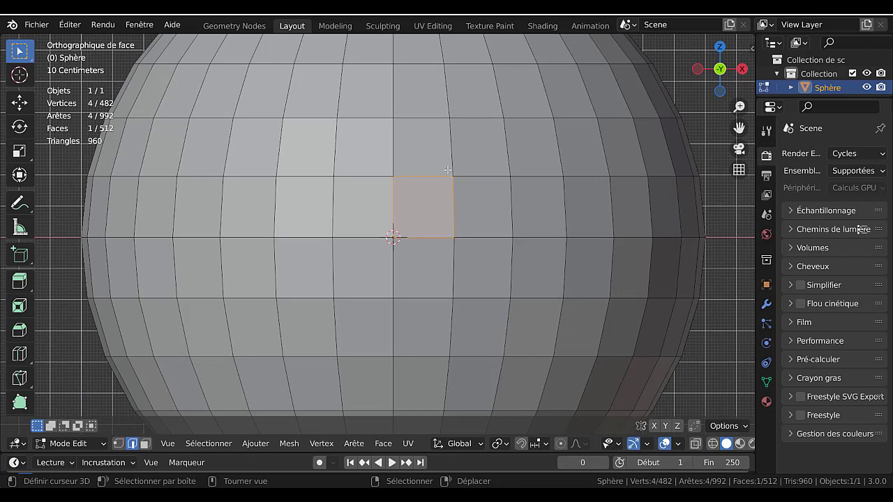
pyautogui.keyDown('shift'); pyautogui.click(401, 211); pyautogui.keyUp('shift')
# Add a horizontal loop cut around the row of quads just above the sphere's equator
pyautogui.press('k')
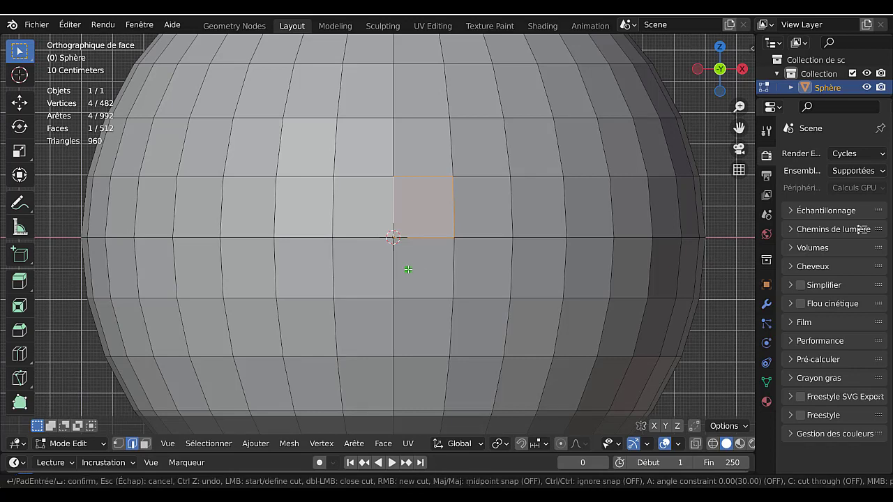
pyautogui.press('Escape')
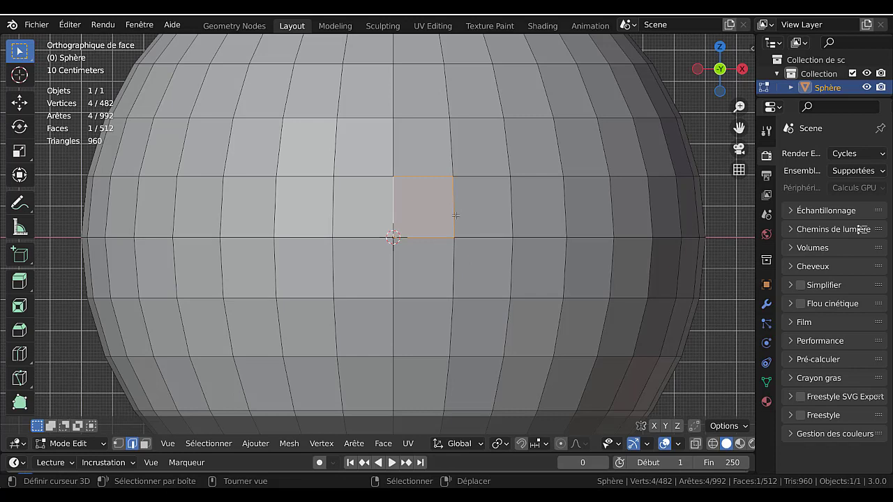
pyautogui.press('ctrl')
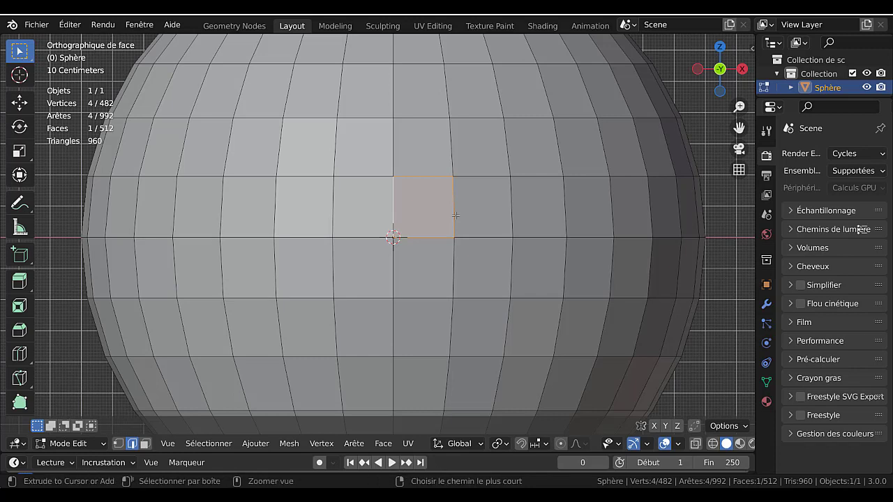
pyautogui.hotkey('ctrl', 'r')
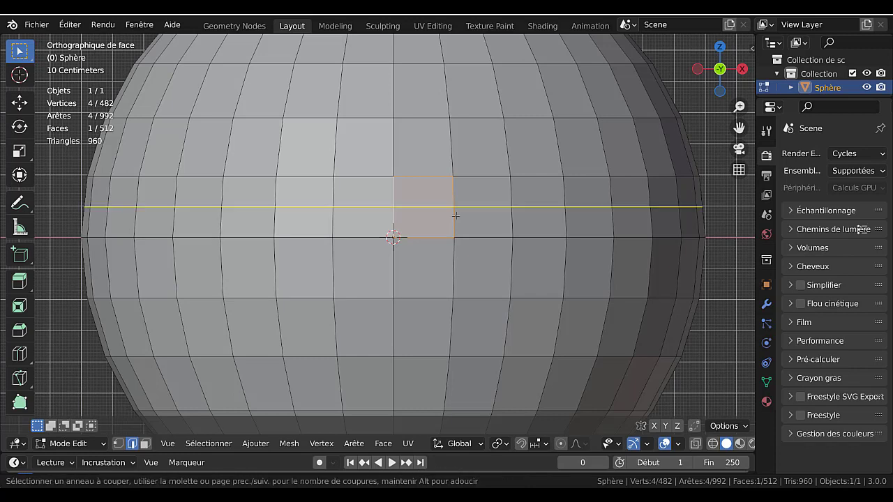
pyautogui.click(455, 215)
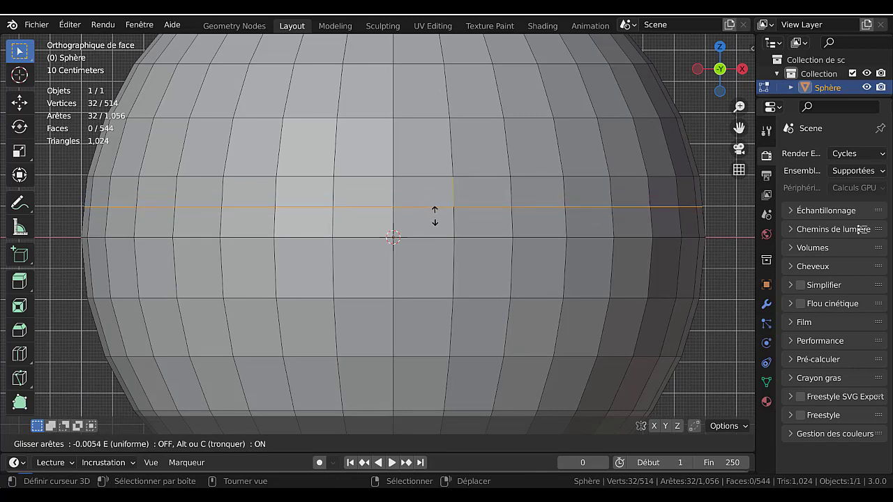
pyautogui.click(434, 216)
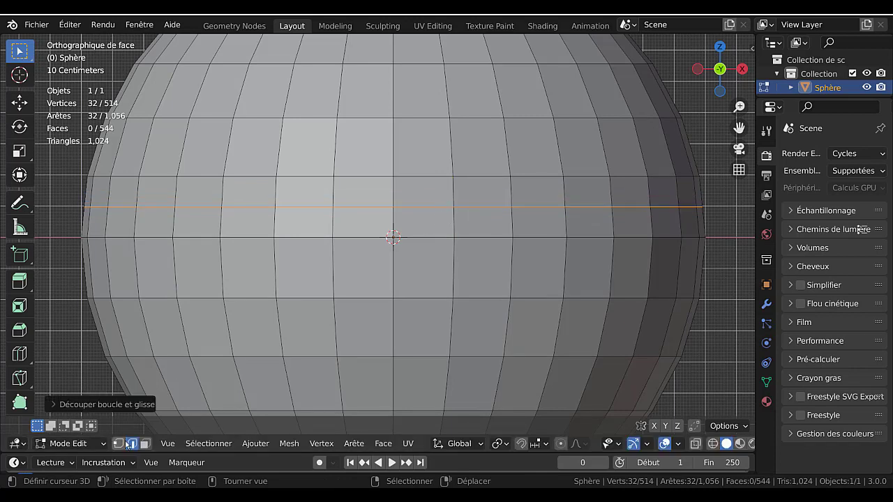
# In vertex select mode, select the corner vertices of the lower half of the split quad beside the origin
pyautogui.click(118, 444)
pyautogui.click(388, 212)
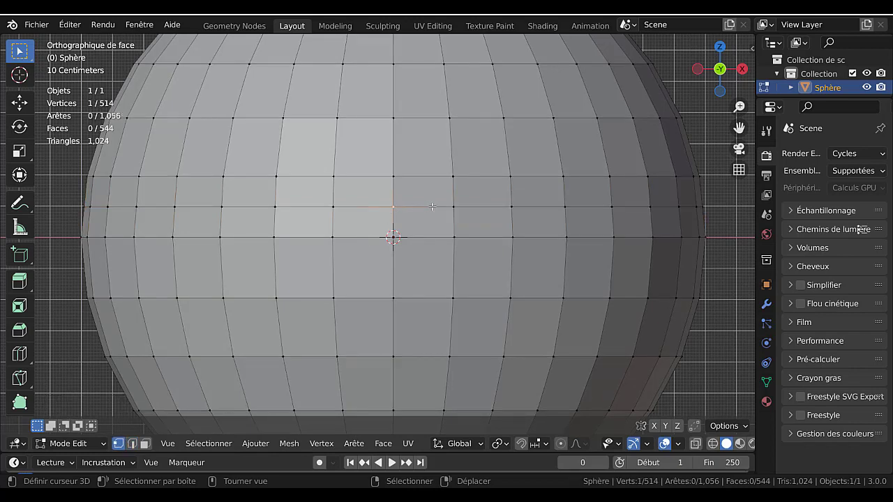
pyautogui.keyDown('shift'); pyautogui.click(453, 219); pyautogui.keyUp('shift')
pyautogui.keyDown('shift'); pyautogui.click(453, 237); pyautogui.keyUp('shift')
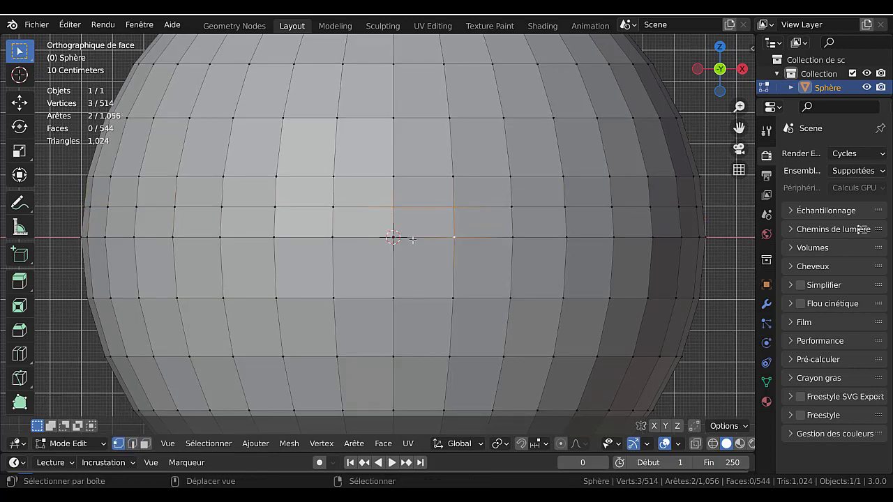
pyautogui.keyDown('shift'); pyautogui.click(393, 237); pyautogui.keyUp('shift')
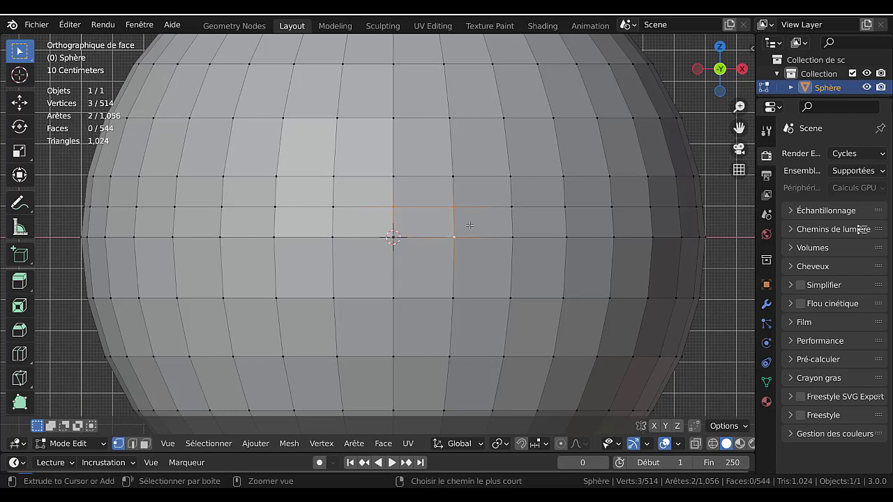
# Undo the vertex selection and the horizontal loop cut, restoring the undivided quad
pyautogui.keyDown('alt'); pyautogui.click(470, 226); pyautogui.keyUp('alt')
pyautogui.hotkey('ctrl', 'z')
pyautogui.hotkey('ctrl', 'z')
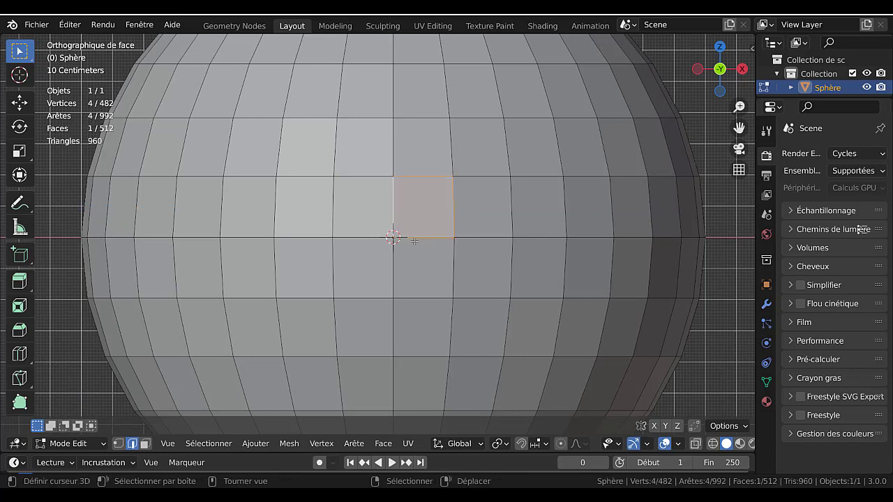
# Knife-cut the selected quad diagonally from its lower-left corner at the origin to its upper-right corner
pyautogui.press('k')
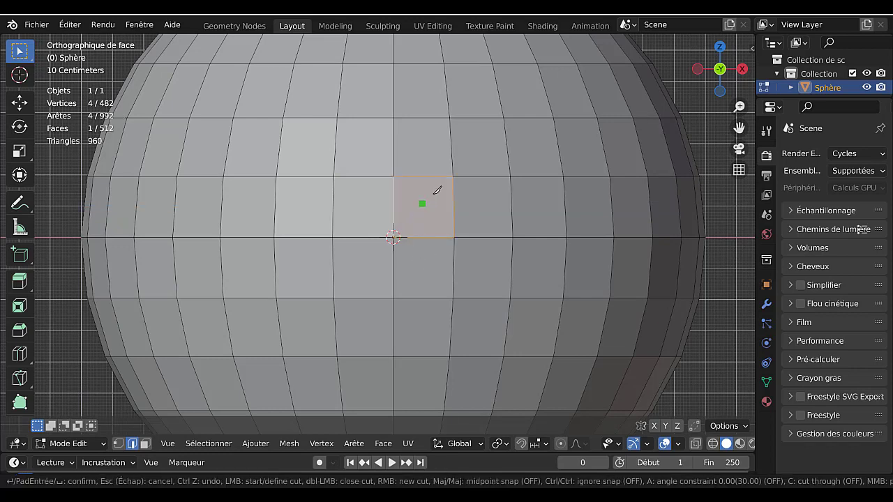
pyautogui.click(394, 237)
pyautogui.click(453, 176)
pyautogui.press('Return')
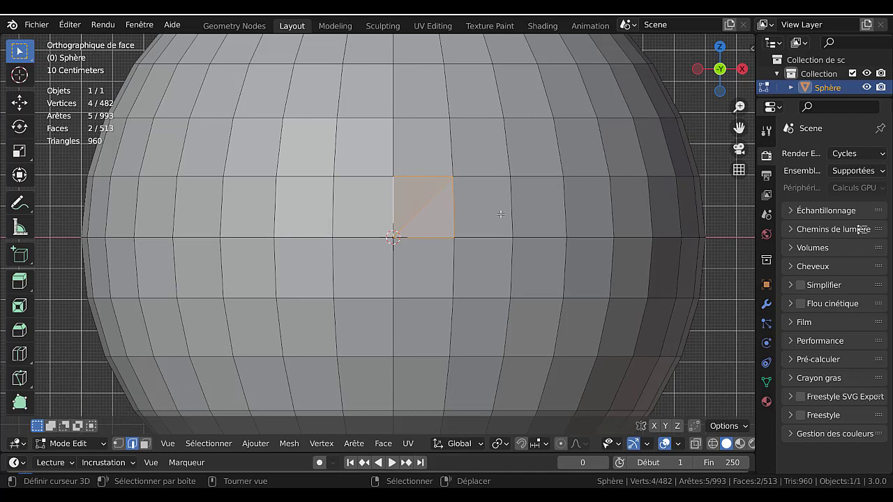
# Add a centred horizontal loop cut around the row of faces just above the equator, next to the diagonally cut quad
pyautogui.hotkey('ctrl', 'r')
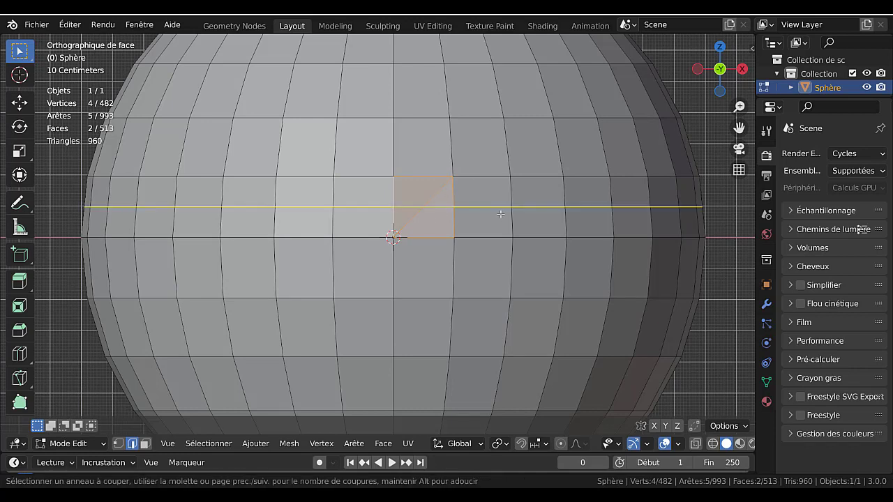
pyautogui.click(499, 213)
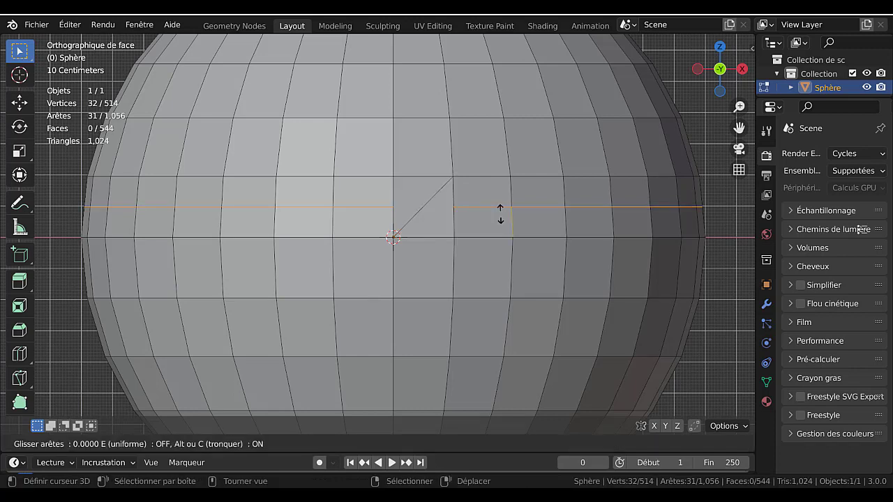
pyautogui.rightClick(501, 211)
pyautogui.scroll(3, 477, 235)
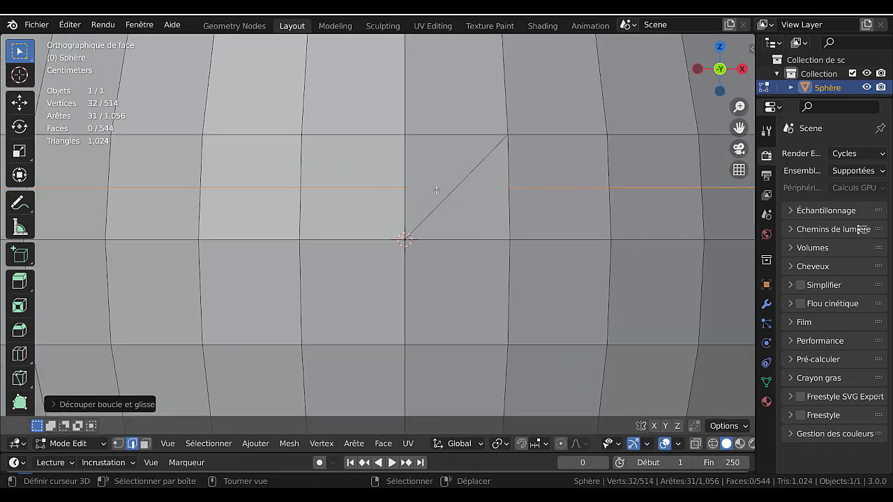
pyautogui.scroll(-3, 474, 194)
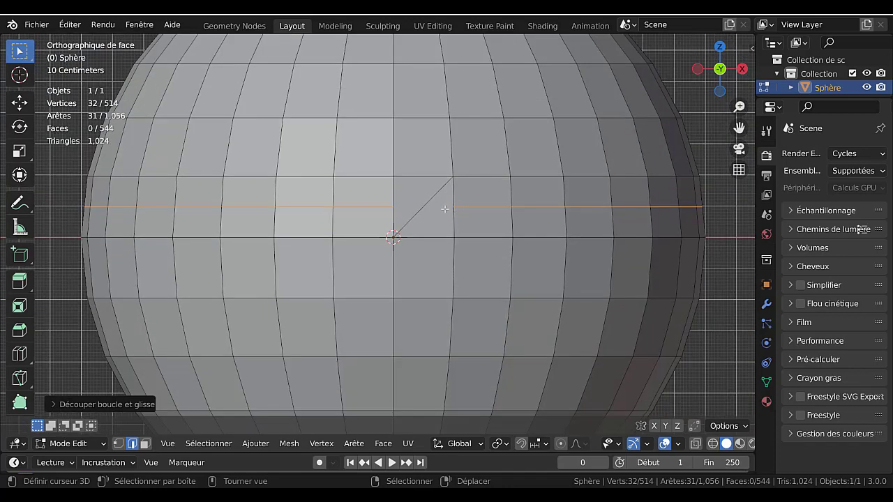
# In edge select mode, pick the upper and lower edge segments on the right side of the lower triangle individually
pyautogui.click(442, 214)
pyautogui.rightClick(440, 223)
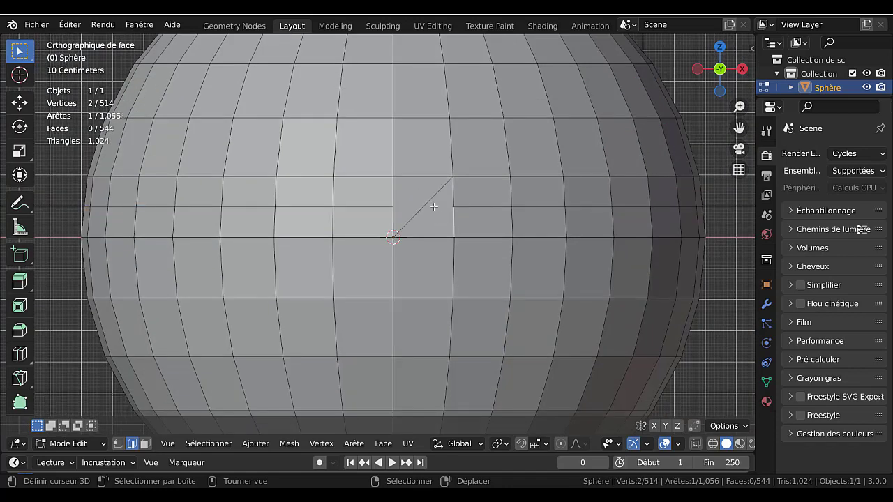
pyautogui.rightClick(453, 198)
pyautogui.rightClick(446, 223)
# In vertex select mode, select all four vertices bounding the lower triangular face, including the one midway up its right side
pyautogui.click(119, 444)
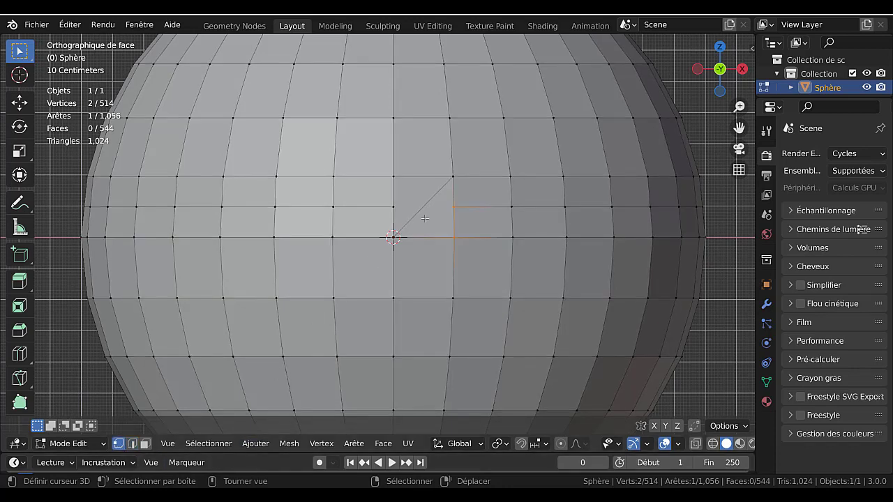
pyautogui.rightClick(447, 238)
pyautogui.rightClick(454, 207)
pyautogui.keyDown('shift'); pyautogui.rightClick(453, 176); pyautogui.keyUp('shift')
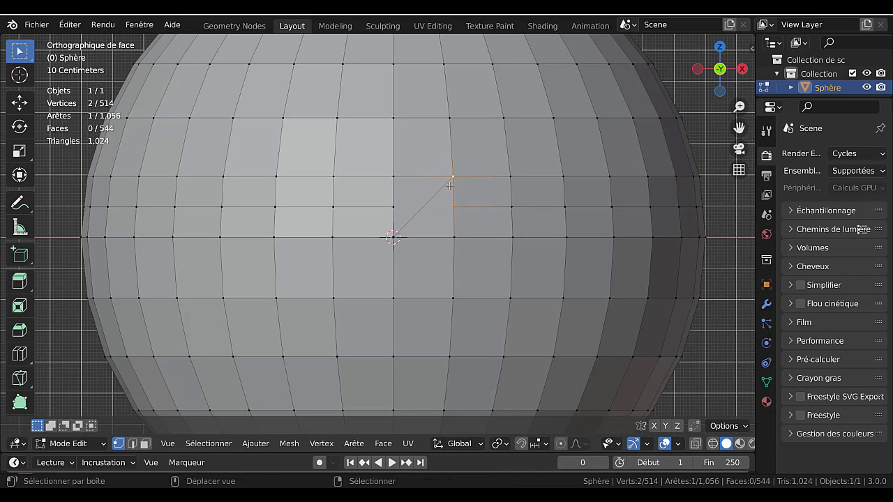
pyautogui.keyDown('shift'); pyautogui.click(453, 238); pyautogui.keyUp('shift')
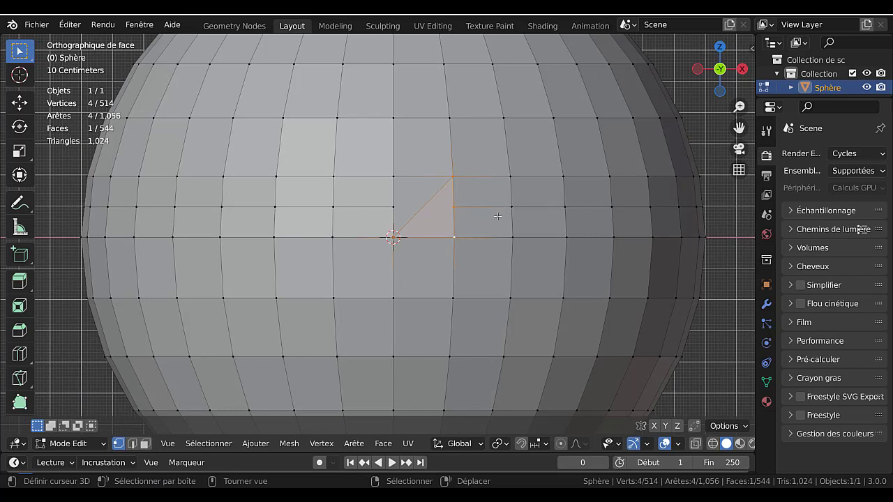
pyautogui.scroll(2, 496, 212)
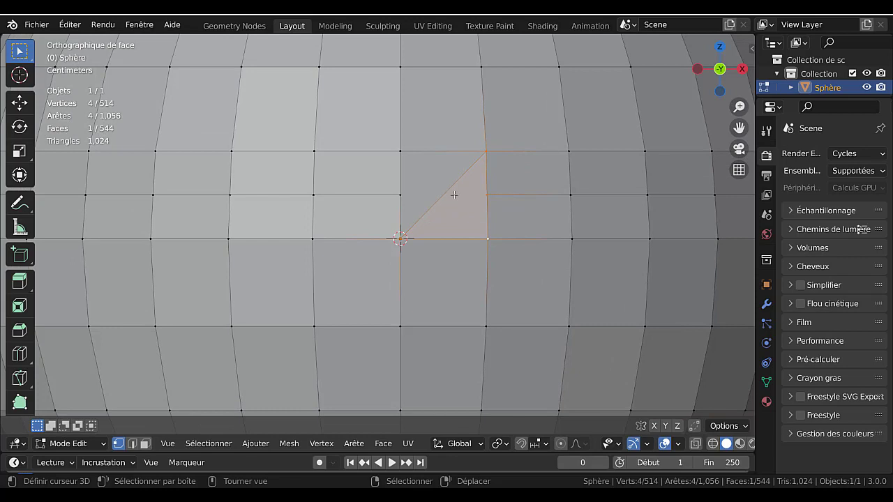
# Try a centred loop cut across the diagonally split quad, and select a vertex where its lines cross inside the lower triangle
pyautogui.press('ctrl')
pyautogui.hotkey('ctrl', 'r')
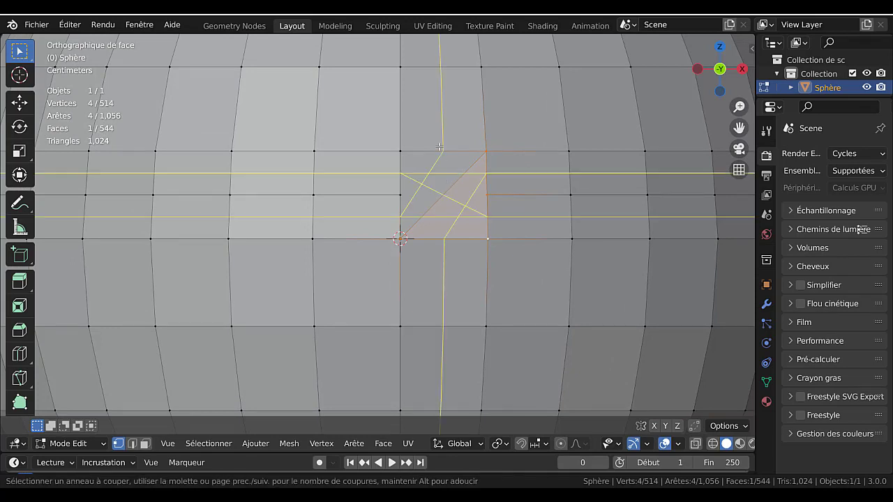
pyautogui.click(438, 159)
pyautogui.click(438, 159)
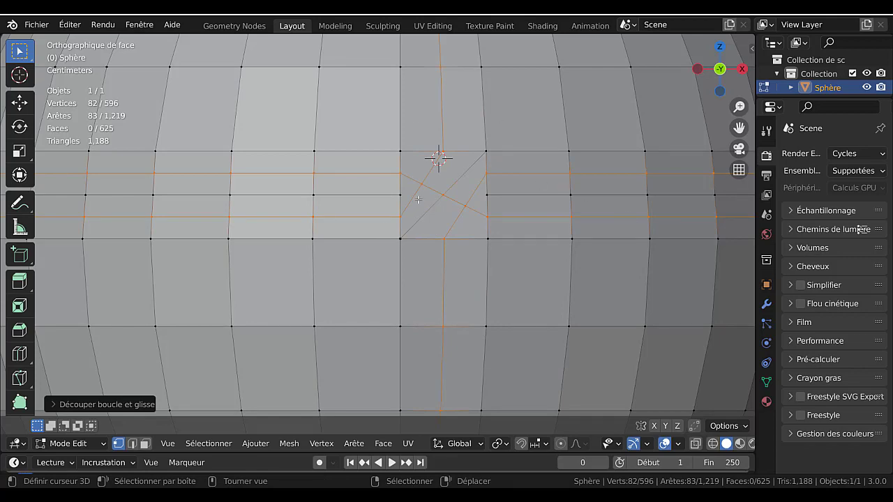
pyautogui.scroll(-3, 418, 200)
pyautogui.scroll(2, 439, 203)
pyautogui.click(447, 204)
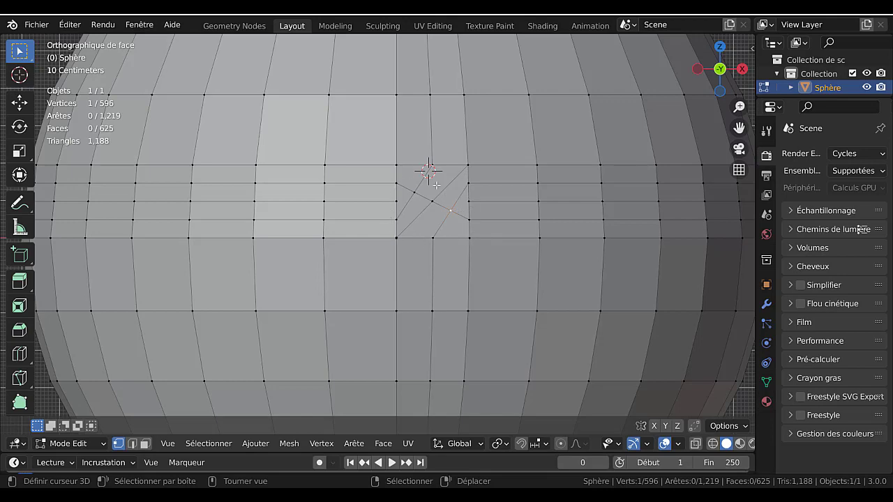
# Undo the loop cut that runs through the two triangular faces
pyautogui.scroll(-3, 443, 196)
pyautogui.scroll(2, 439, 203)
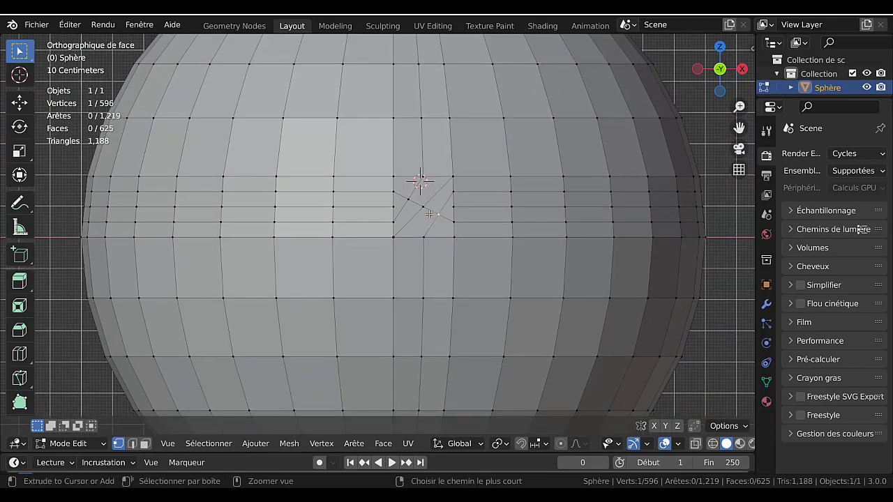
pyautogui.hotkey('ctrl', 'z')
pyautogui.hotkey('ctrl', 'z')
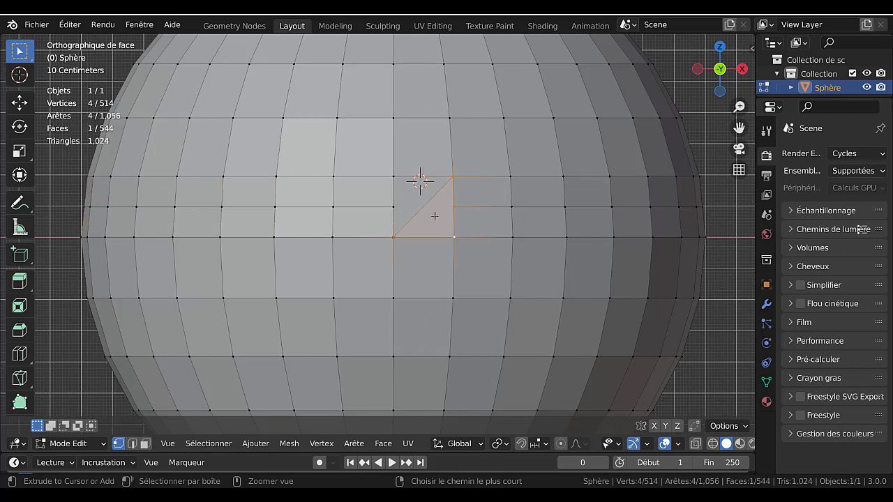
# In face select mode, select the two triangular faces in turn and the quad diagonally above them to compare the faces
pyautogui.click(146, 443)
pyautogui.rightClick(425, 186)
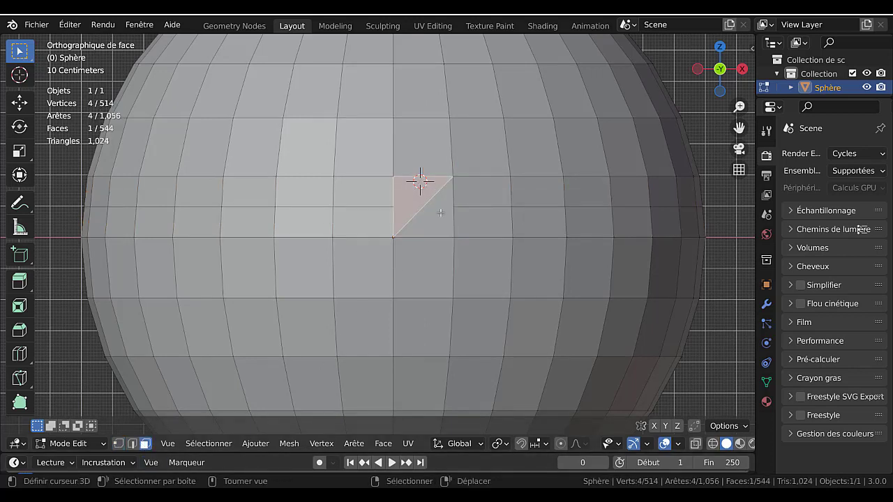
pyautogui.rightClick(442, 213)
pyautogui.rightClick(422, 199)
pyautogui.rightClick(499, 137)
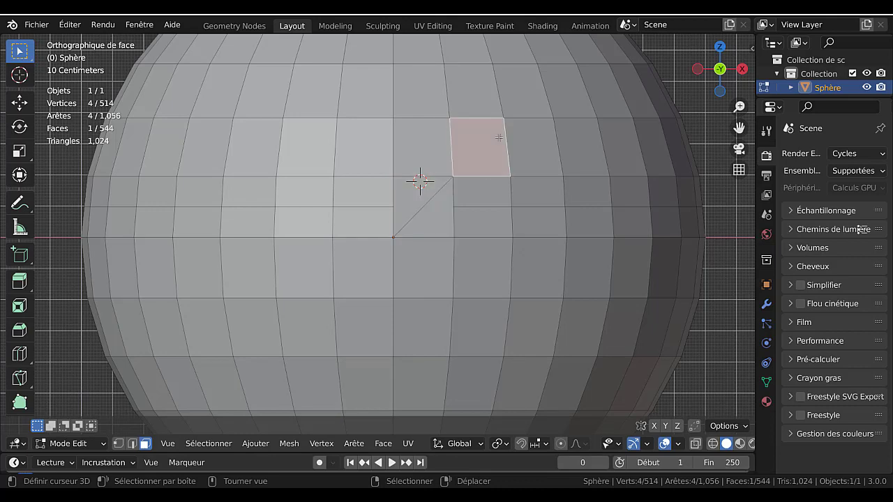
pyautogui.scroll(-4, 498, 137)
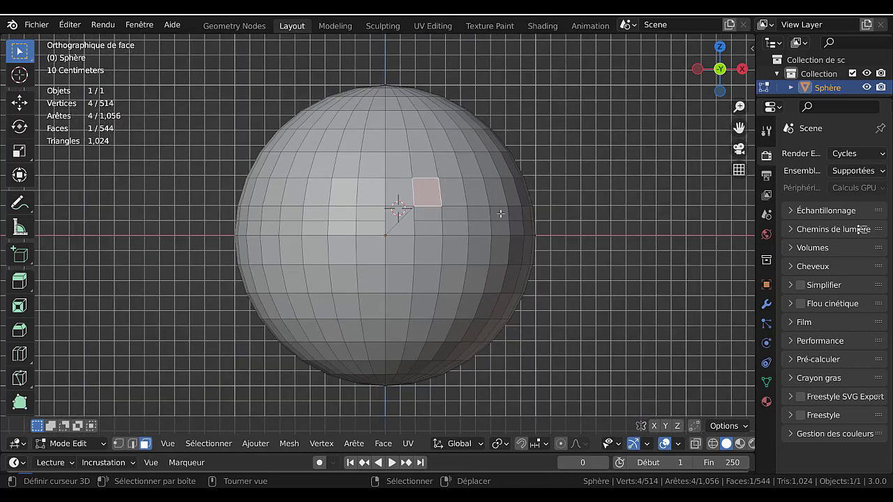
# Leave Edit Mode and delete the sphere
pyautogui.press('Tab')
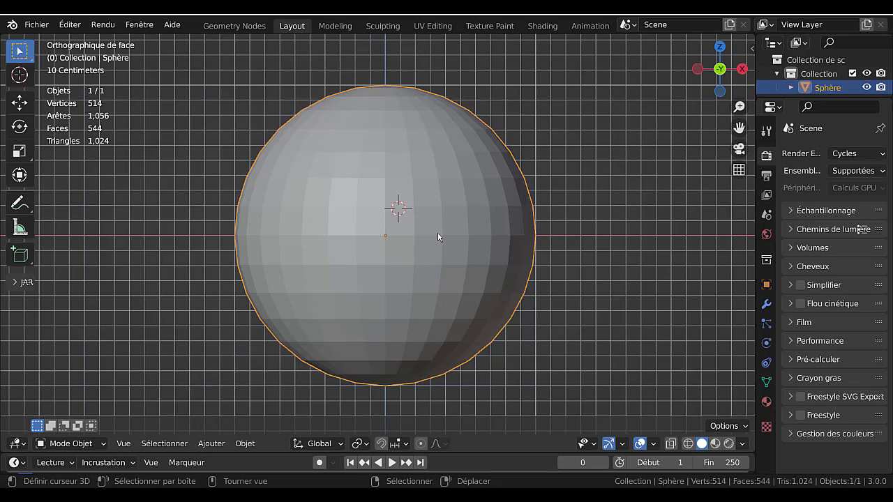
pyautogui.press('x')
pyautogui.click(437, 232)
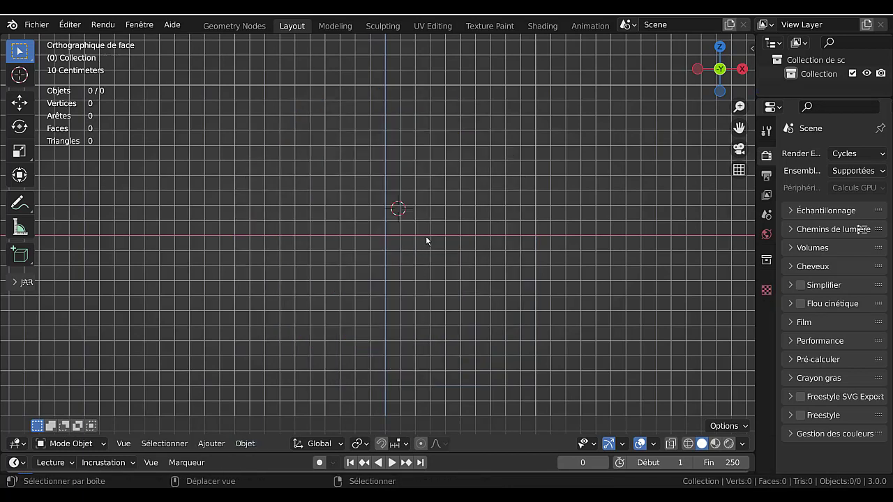
# Add a plane mesh at the 3D cursor and show it centred in the top view
pyautogui.hotkey('shift', 'a')
pyautogui.moveTo(379, 205)
pyautogui.click(496, 207)
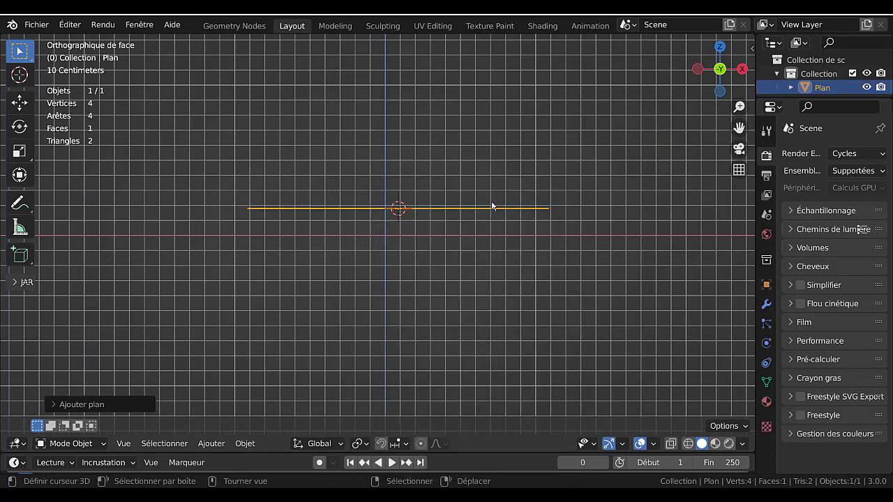
pyautogui.press('KP_7')
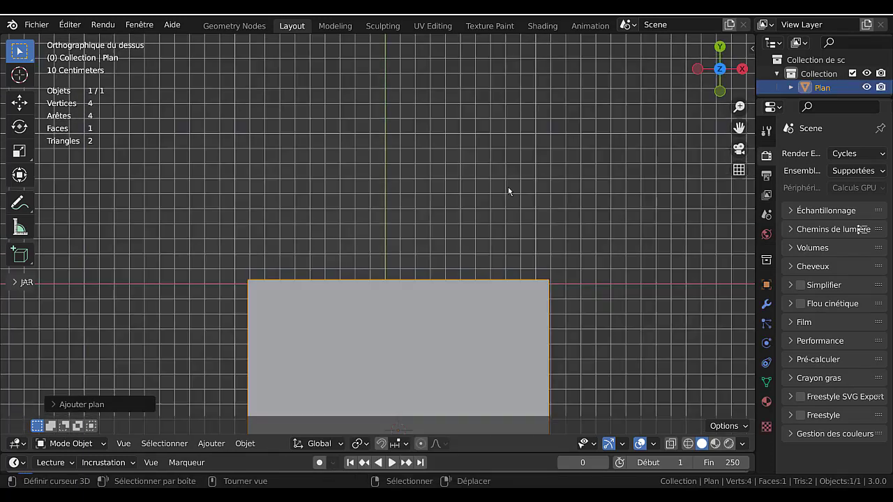
pyautogui.scroll(-3, 508, 187)
pyautogui.keyDown('shift'); pyautogui.moveTo(454, 201); pyautogui.dragTo(477, 146, button='middle'); pyautogui.keyUp('shift')
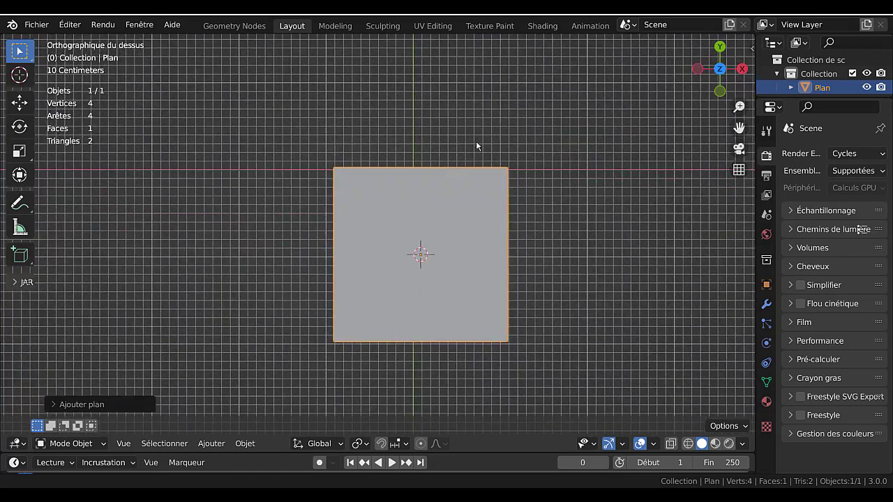
pyautogui.scroll(2, 520, 292)
# In Edit Mode, add a single centred horizontal loop cut across the plane
pyautogui.press('Tab')
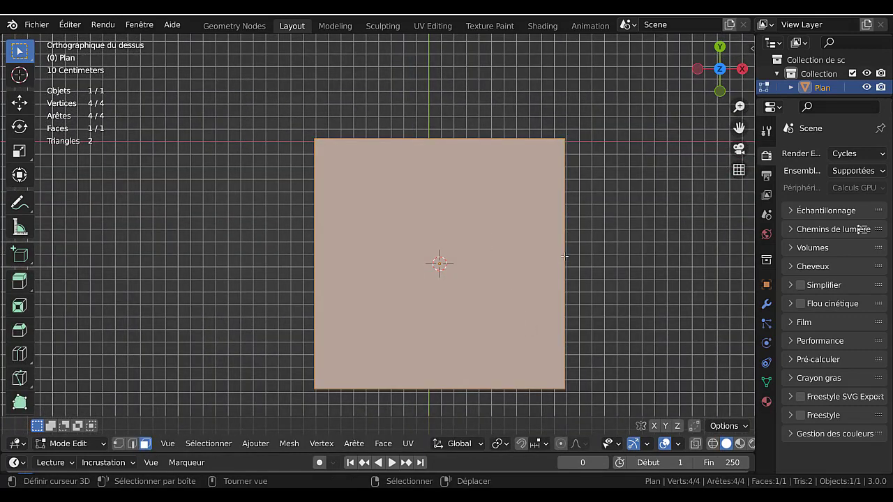
pyautogui.hotkey('ctrl', 'r')
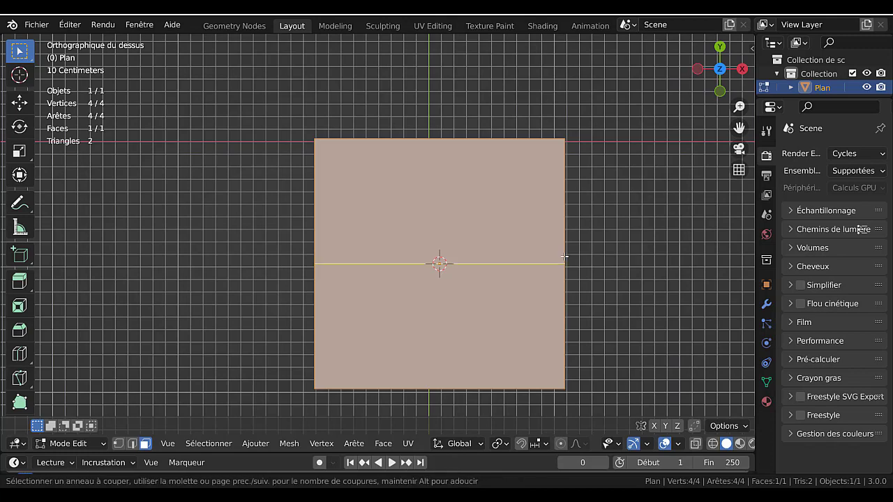
pyautogui.click(563, 257)
pyautogui.rightClick(564, 257)
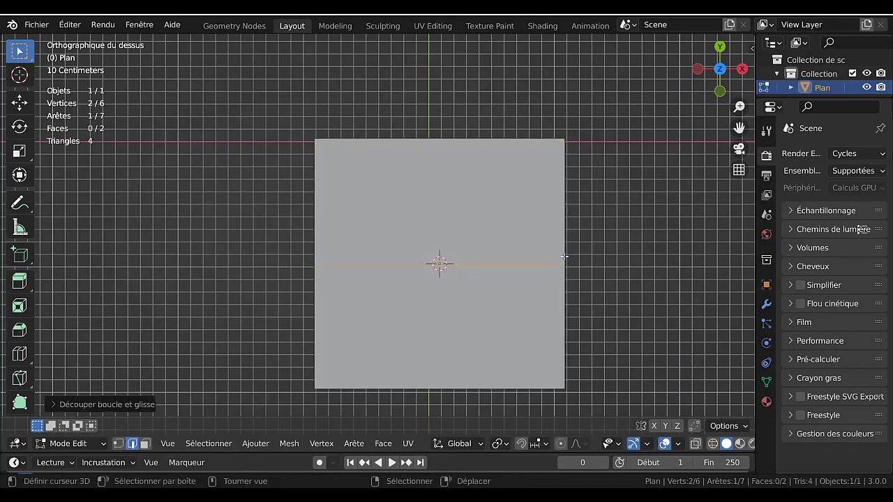
# In vertex select mode, dissolve the vertex at the left end of the plane's horizontal cut
pyautogui.click(118, 443)
pyautogui.click(309, 271)
pyautogui.scroll(2, 309, 272)
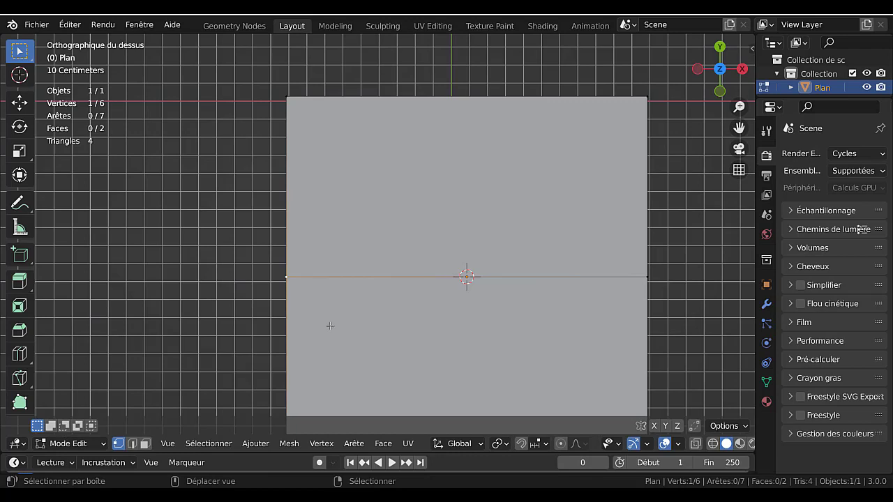
pyautogui.press('x')
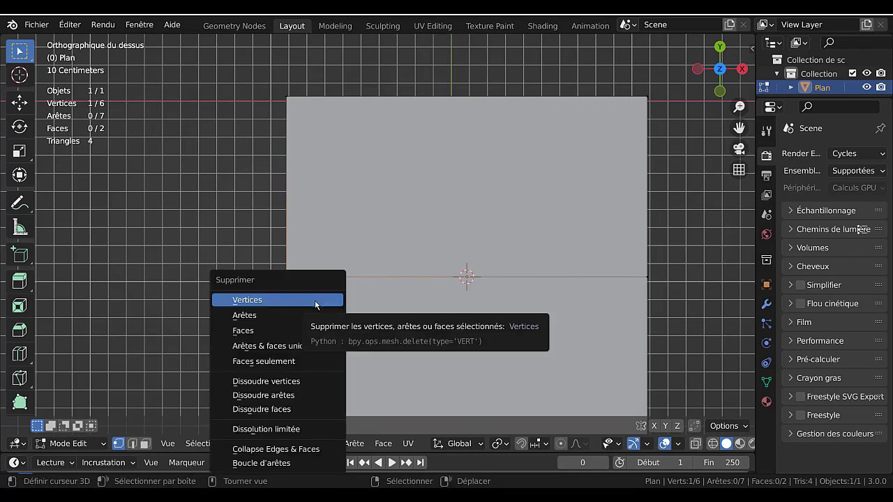
pyautogui.click(284, 382)
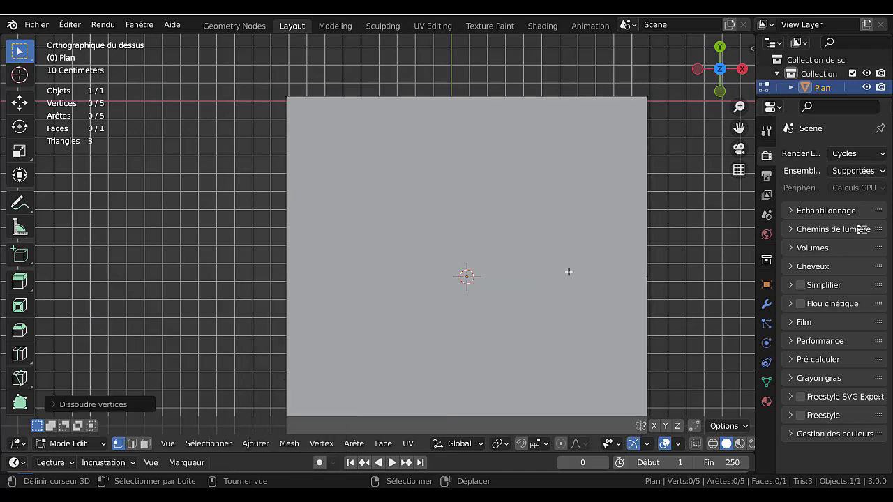
pyautogui.scroll(-2, 484, 236)
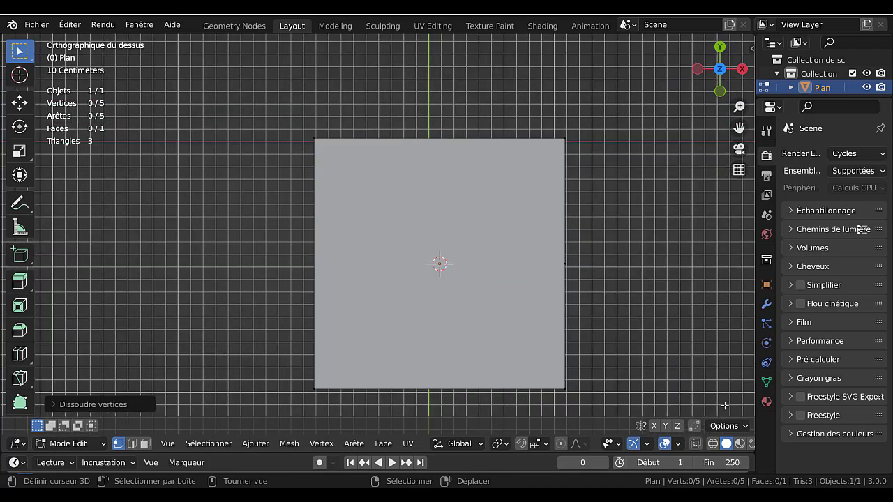
# Select all vertices, and try moving the vertex midway up the plane's right side and the upper-right corner vertex
pyautogui.press('a')
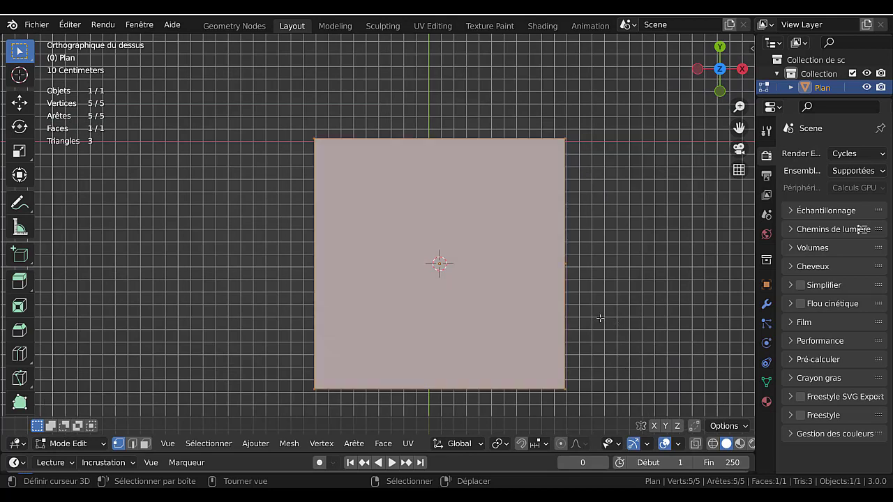
pyautogui.rightClick(572, 270)
pyautogui.press('g')
pyautogui.rightClick(605, 270)
pyautogui.rightClick(574, 136)
pyautogui.press('g')
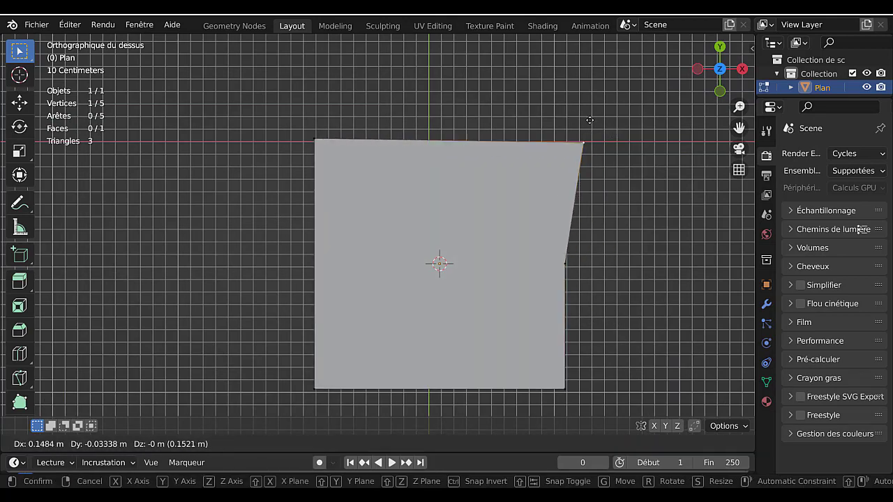
pyautogui.rightClick(590, 138)
# Try moving the plane's upper-left, lower-right and lower-left corner vertices one after another
pyautogui.rightClick(315, 138)
pyautogui.press('g')
pyautogui.rightClick(291, 159)
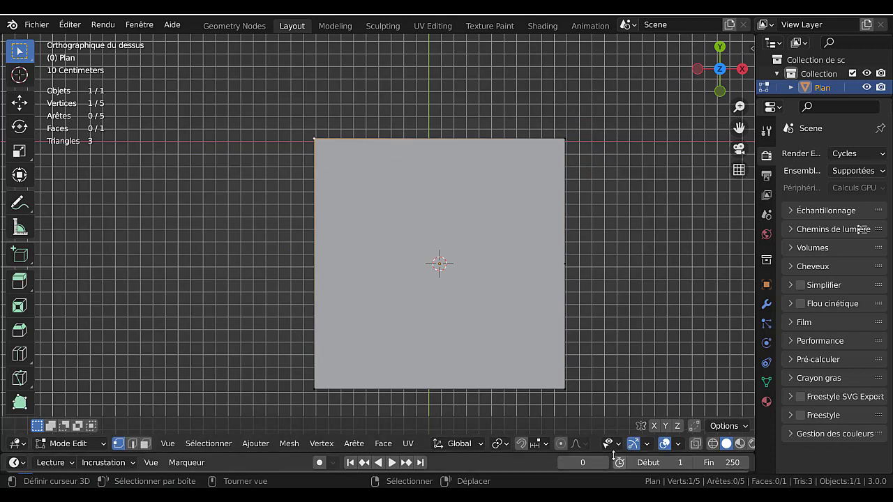
pyautogui.rightClick(561, 387)
pyautogui.press('g')
pyautogui.rightClick(622, 370)
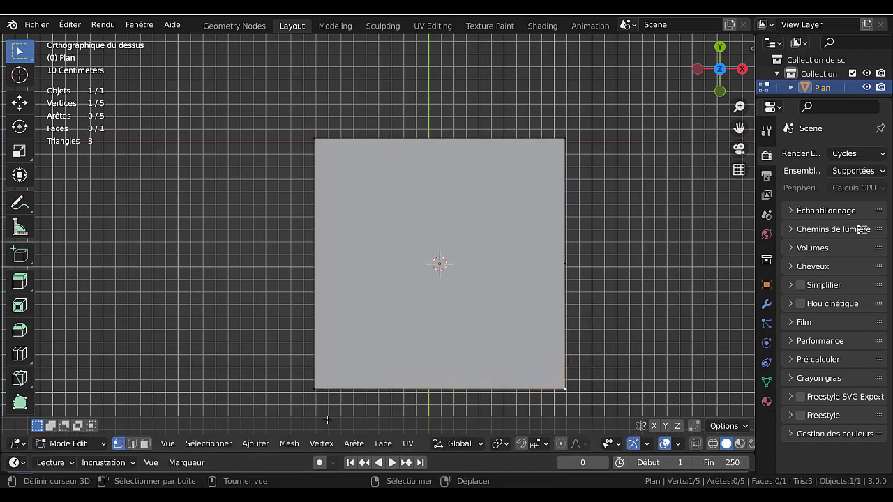
pyautogui.rightClick(317, 389)
pyautogui.press('g')
pyautogui.rightClick(270, 357)
pyautogui.keyDown('shift'); pyautogui.moveTo(559, 283); pyautogui.dragTo(538, 258, button='middle'); pyautogui.keyUp('shift')
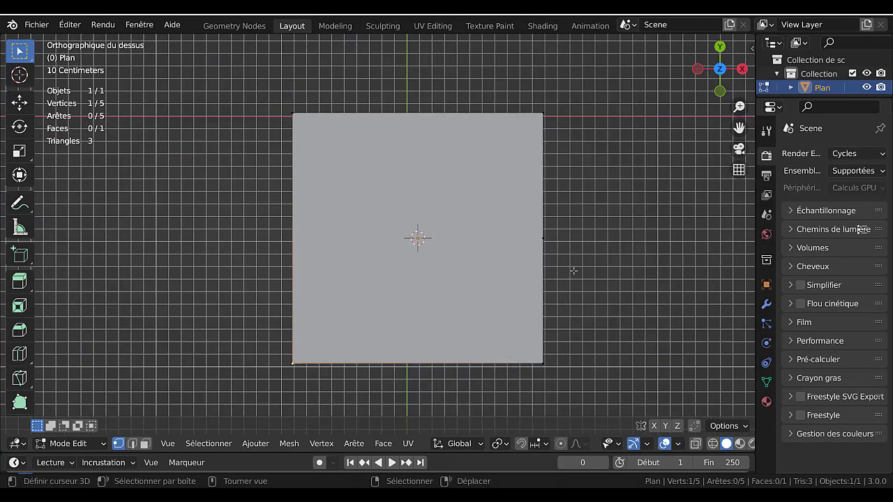
# Widen the 3D viewport and add 8 evenly spaced cuts to the upper half of the plane's right edge
pyautogui.moveTo(755, 253); pyautogui.dragTo(793, 252)
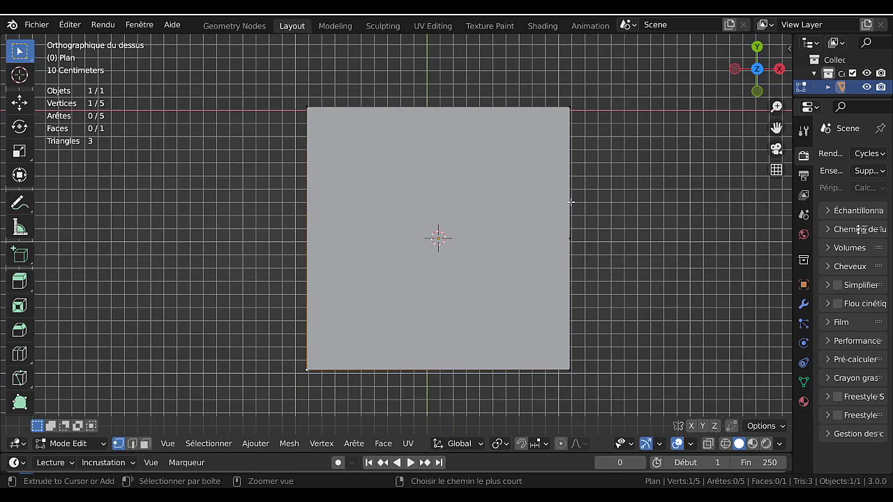
pyautogui.hotkey('ctrl', 'r')
pyautogui.scroll(5, 571, 202)
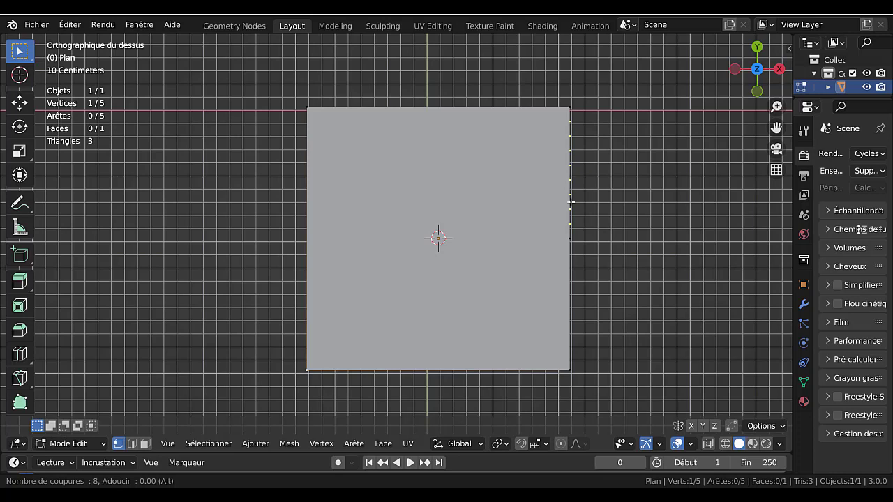
pyautogui.click(570, 201)
pyautogui.rightClick(570, 201)
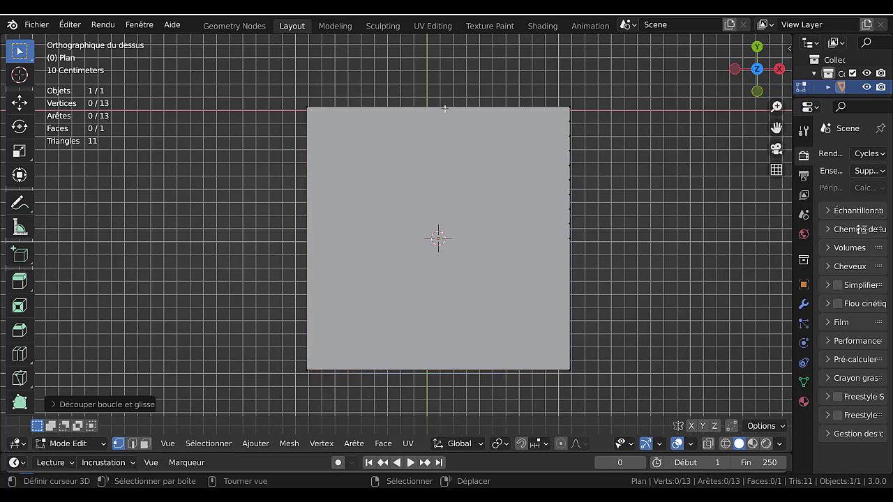
# Add 8 evenly spaced cuts to the plane's top edge and 7 to its left edge
pyautogui.hotkey('ctrl', 'r')
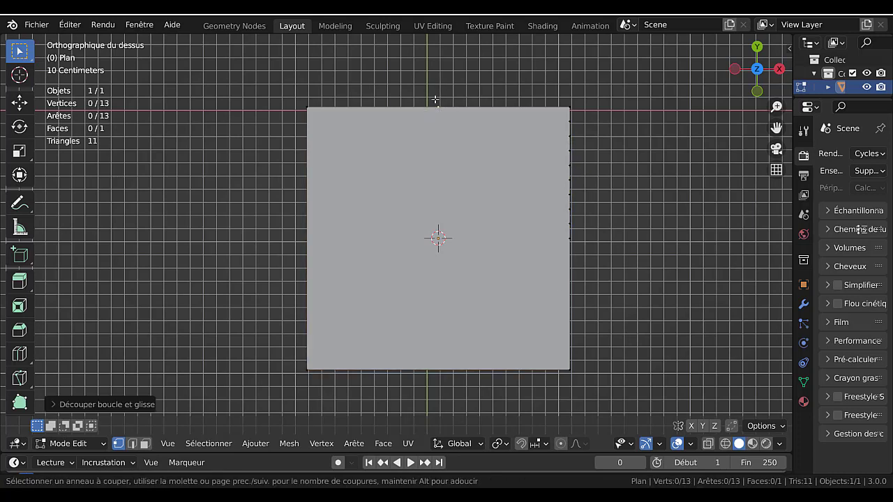
pyautogui.scroll(-1, 436, 106)
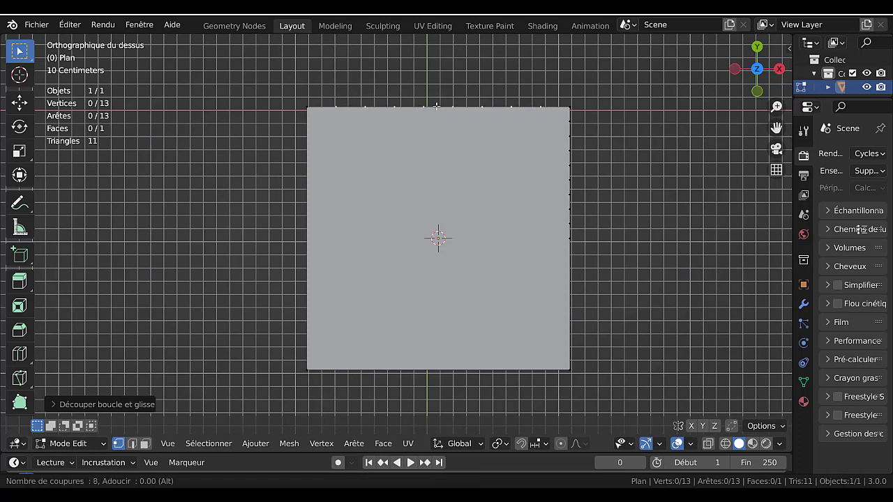
pyautogui.click(436, 106)
pyautogui.rightClick(436, 106)
pyautogui.hotkey('ctrl', 'r')
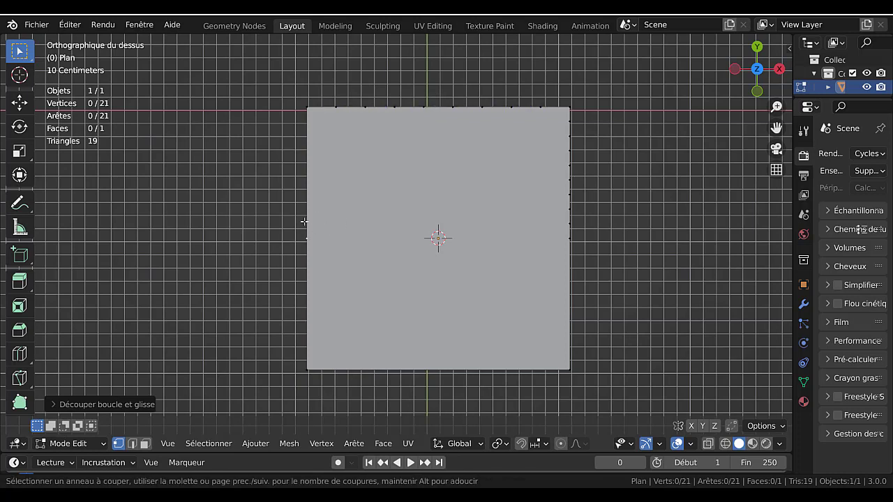
pyautogui.click(304, 222)
pyautogui.rightClick(303, 222)
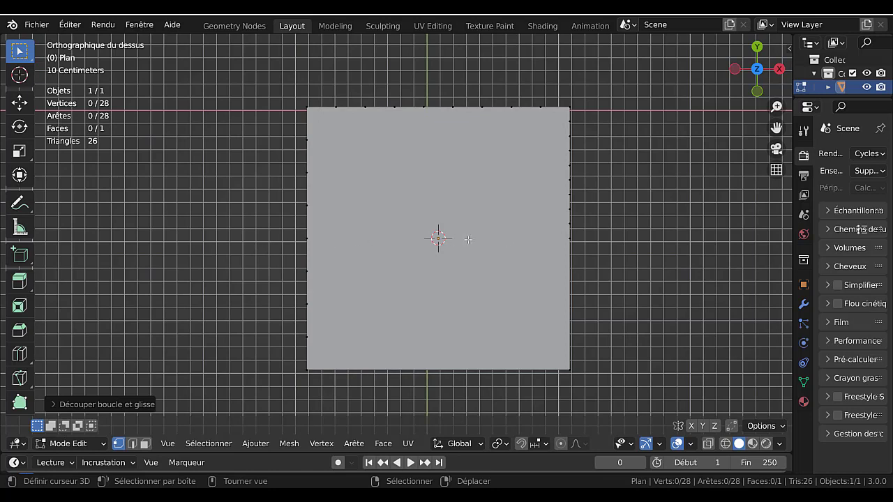
# Add 6 evenly spaced cuts to the plane's bottom edge and 5 to the lower half of its right edge
pyautogui.hotkey('ctrl', 'r')
pyautogui.scroll(-2, 431, 364)
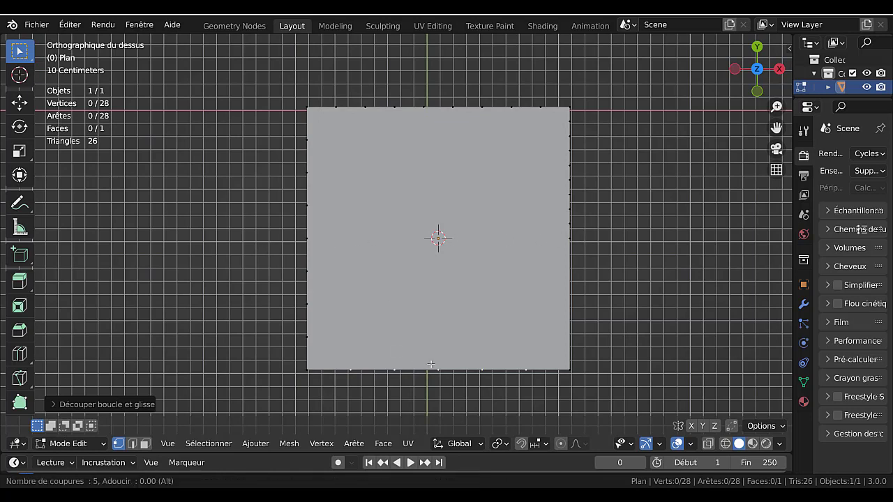
pyautogui.click(431, 364)
pyautogui.rightClick(437, 361)
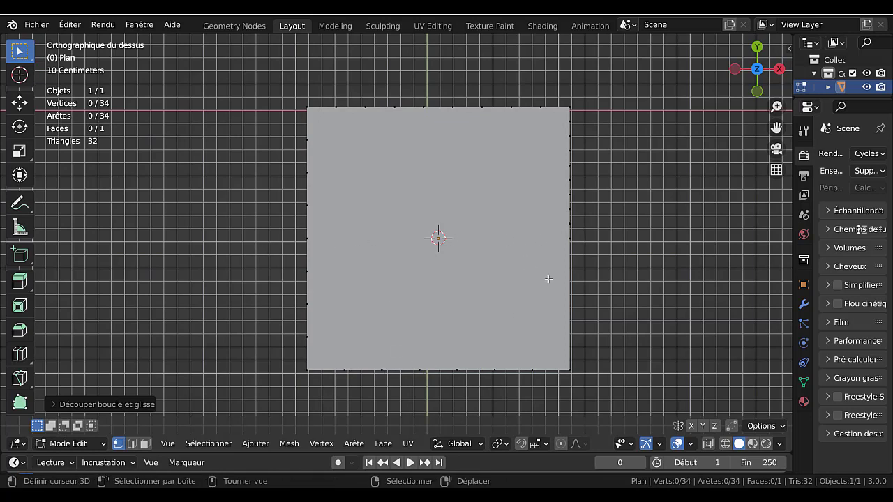
pyautogui.hotkey('ctrl', 'r')
pyautogui.scroll(-1, 571, 308)
pyautogui.click(570, 308)
pyautogui.rightClick(571, 308)
# Pull six edge vertices of the plane outward into spikes: two on the top edge, two on the left and two on the right
pyautogui.moveTo(479, 113); pyautogui.dragTo(478, 70, button='right')
pyautogui.moveTo(389, 113); pyautogui.dragTo(353, 86, button='right')
pyautogui.moveTo(307, 140); pyautogui.dragTo(226, 185, button='right')
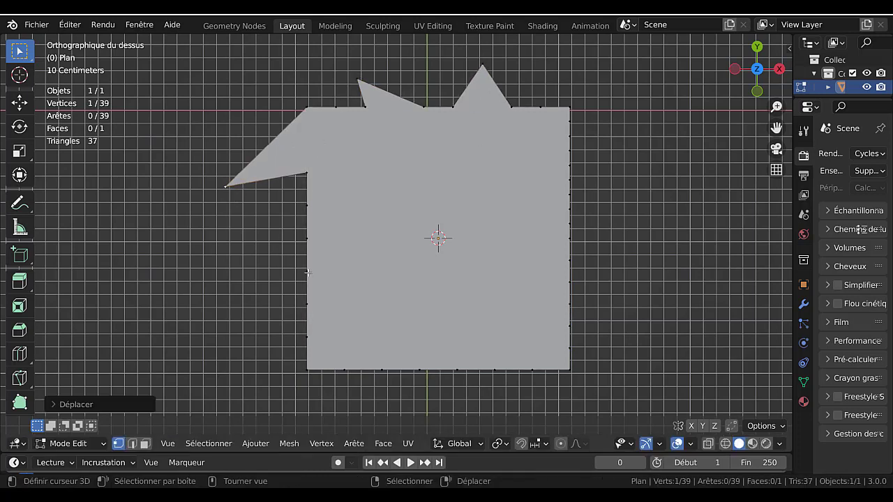
pyautogui.moveTo(307, 272); pyautogui.dragTo(217, 324, button='right')
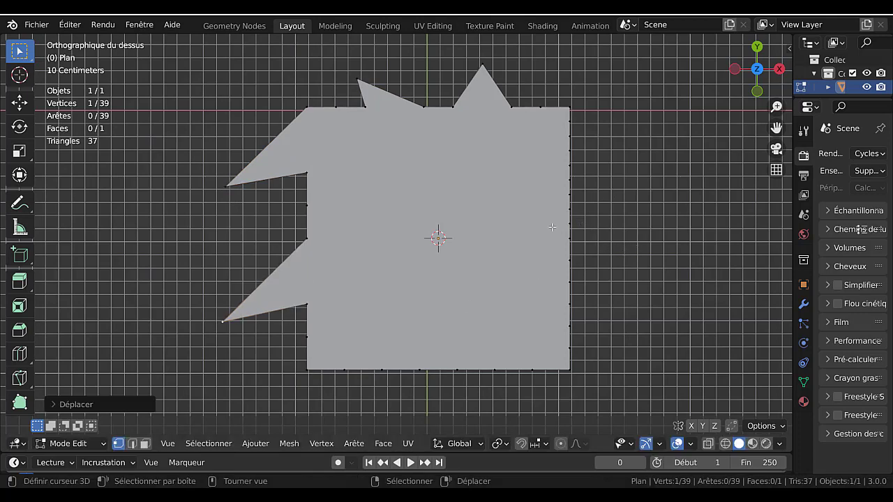
pyautogui.moveTo(555, 225); pyautogui.dragTo(688, 209, button='right')
pyautogui.moveTo(579, 163); pyautogui.dragTo(665, 121, button='right')
pyautogui.scroll(-3, 479, 130)
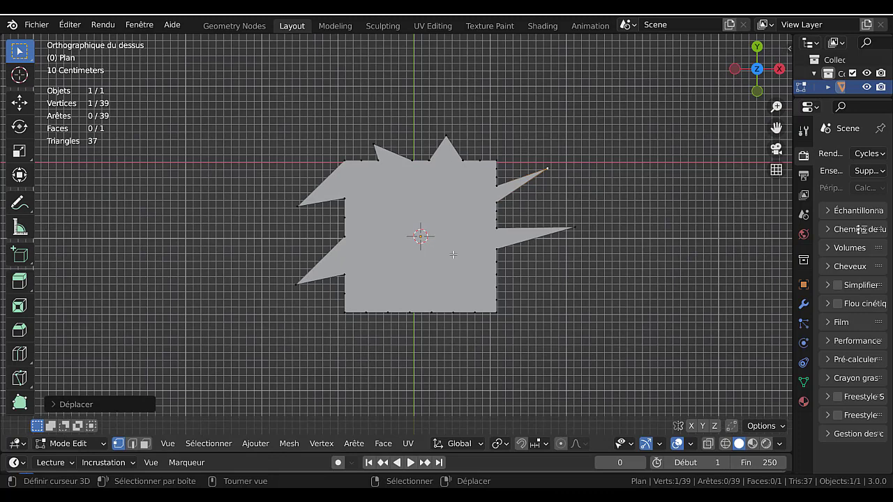
# Try a loop cut on the spiked n-gon, and bisect the whole face with a nearly horizontal line across its middle
pyautogui.hotkey('ctrl', 'r')
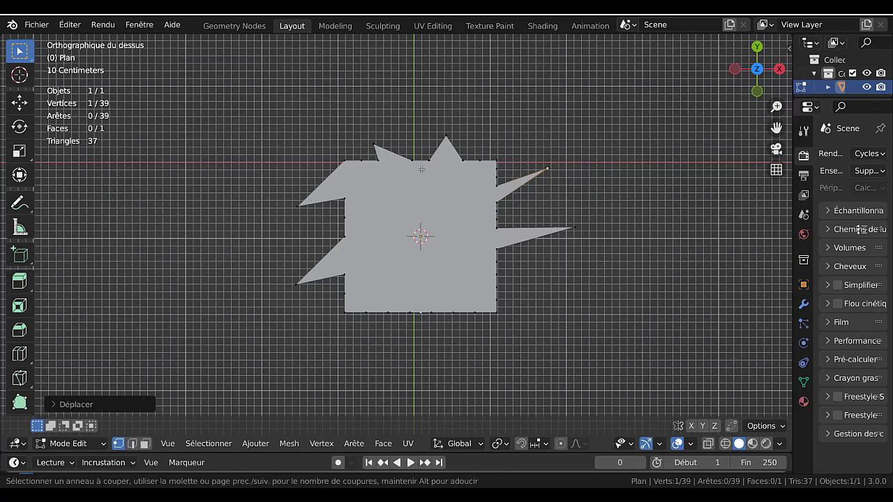
pyautogui.press('Escape')
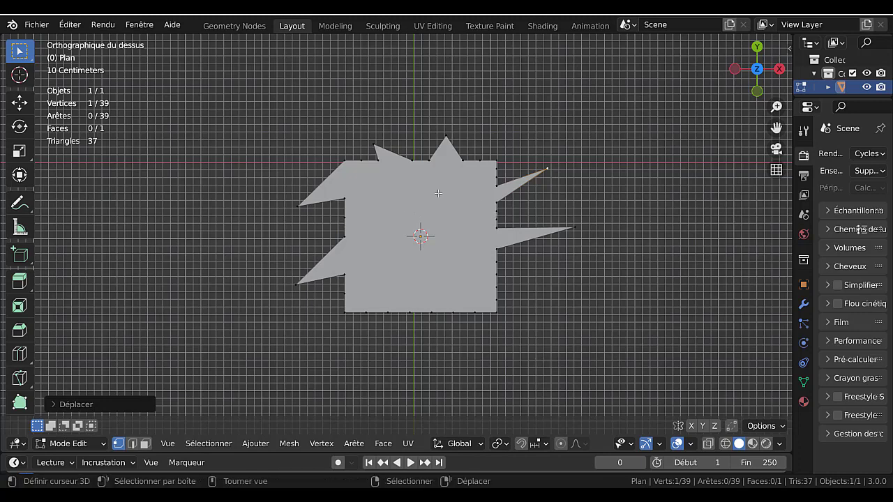
pyautogui.press('a')
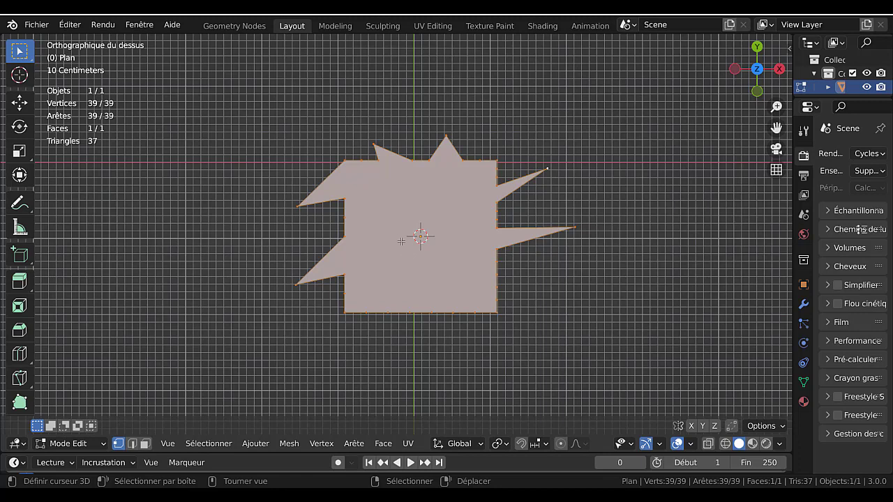
pyautogui.press('q')
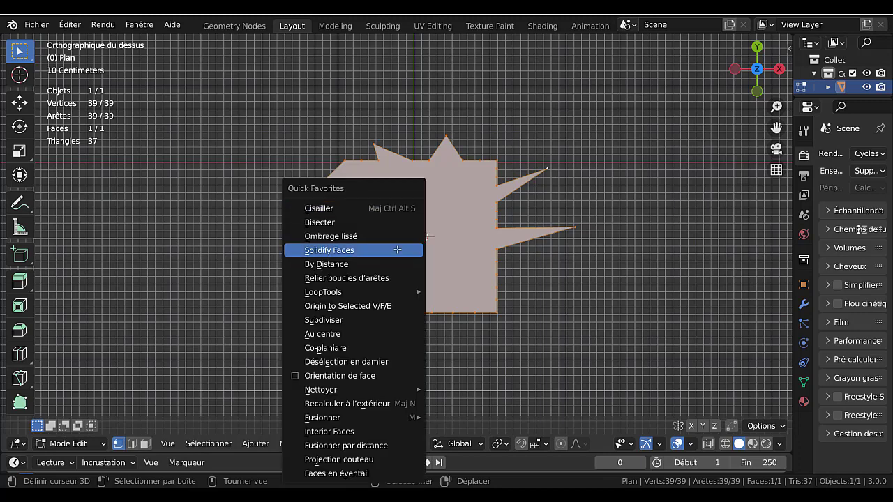
pyautogui.click(314, 223)
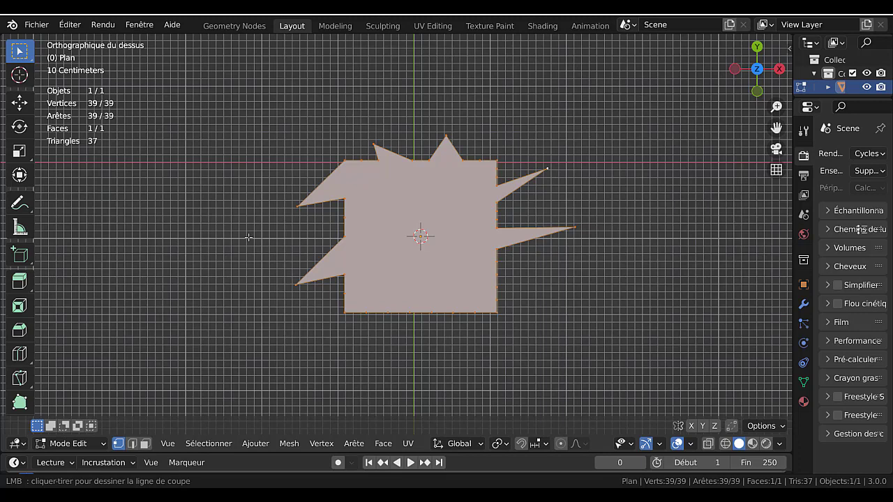
pyautogui.moveTo(248, 238); pyautogui.dragTo(625, 207)
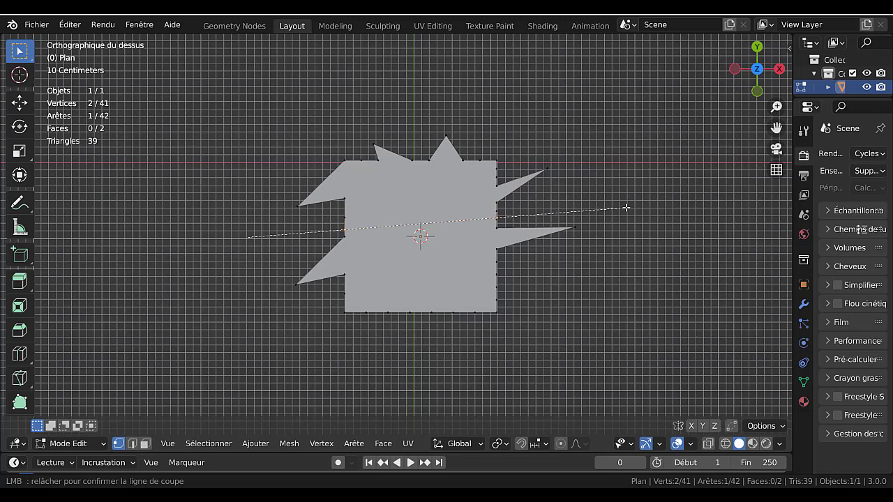
pyautogui.moveTo(625, 207); pyautogui.dragTo(626, 207)
pyautogui.scroll(3, 475, 283)
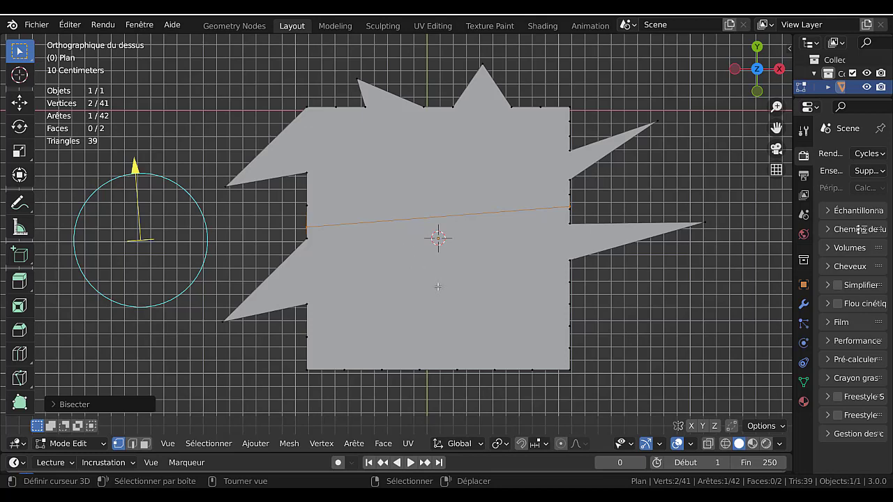
pyautogui.scroll(-3, 438, 288)
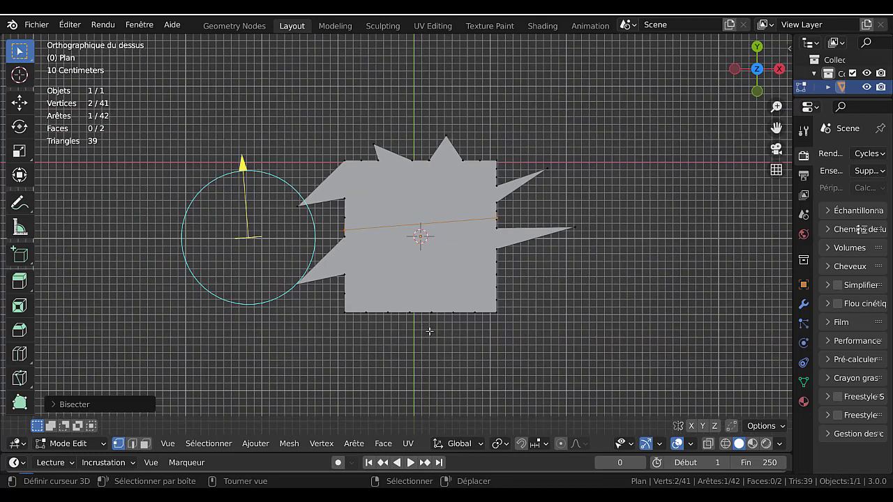
# Try to bisect the spiked mesh from its bottom edge to its top edge with nothing selected
pyautogui.moveTo(419, 336); pyautogui.dragTo(356, 375)
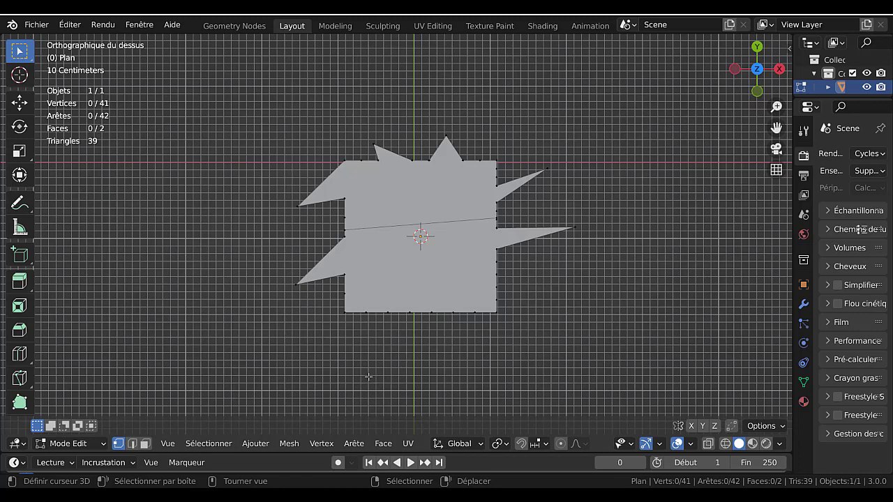
pyautogui.press('q')
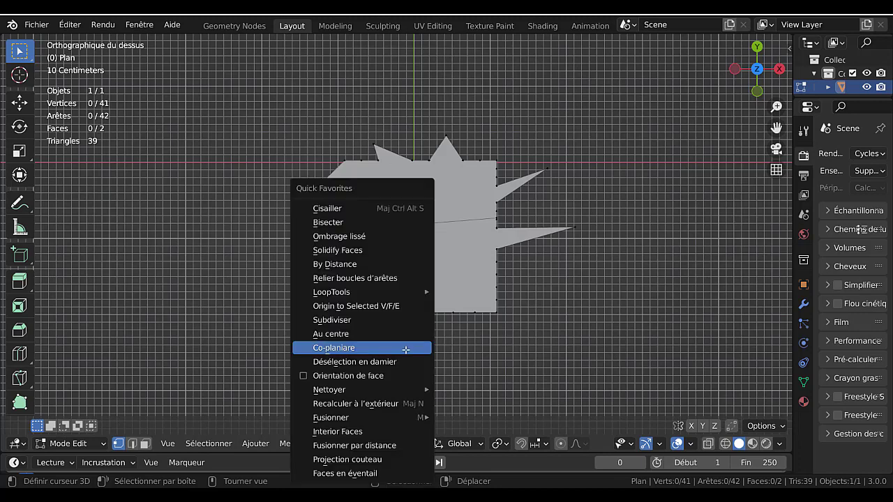
pyautogui.click(350, 223)
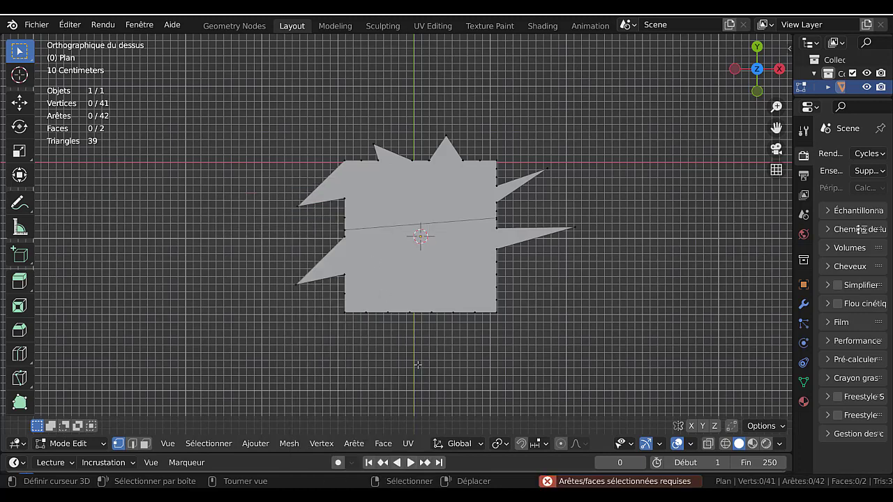
pyautogui.moveTo(415, 351); pyautogui.dragTo(413, 110)
pyautogui.press('q')
pyautogui.click(328, 230)
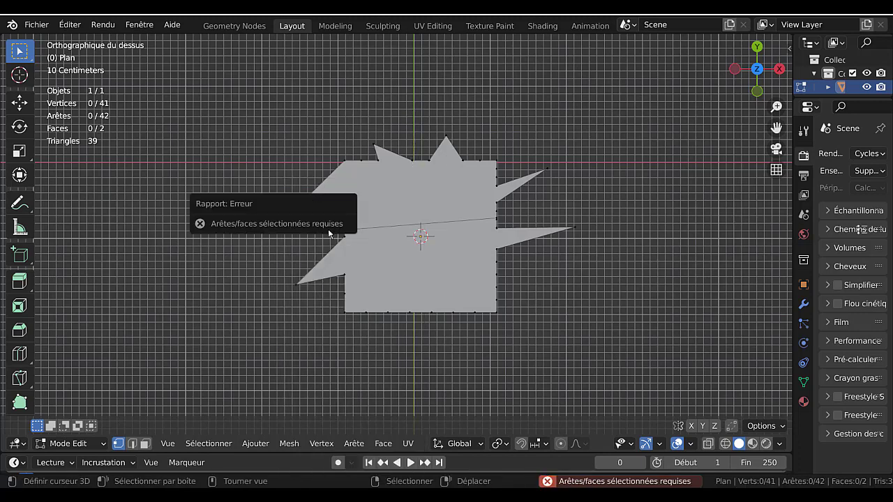
pyautogui.moveTo(419, 334); pyautogui.dragTo(479, 95)
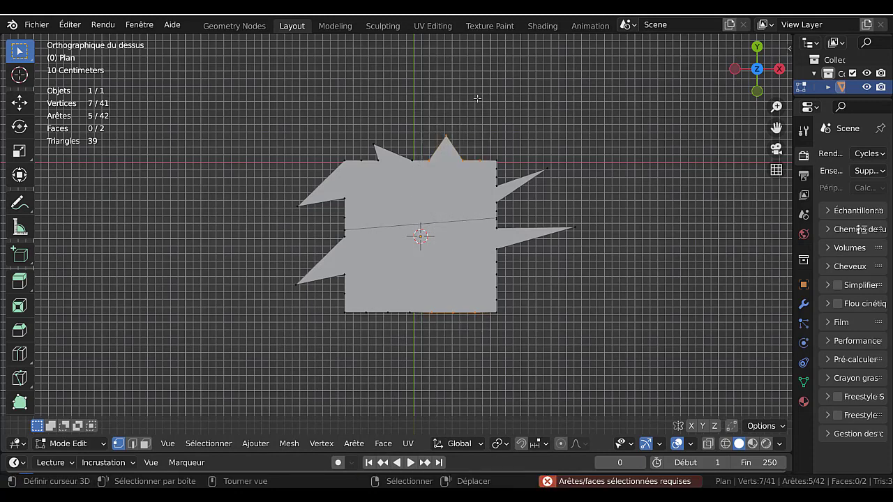
pyautogui.click(551, 302)
# Select the entire mesh, bisect it with a nearly vertical line through its middle, and clear the selection
pyautogui.press('a')
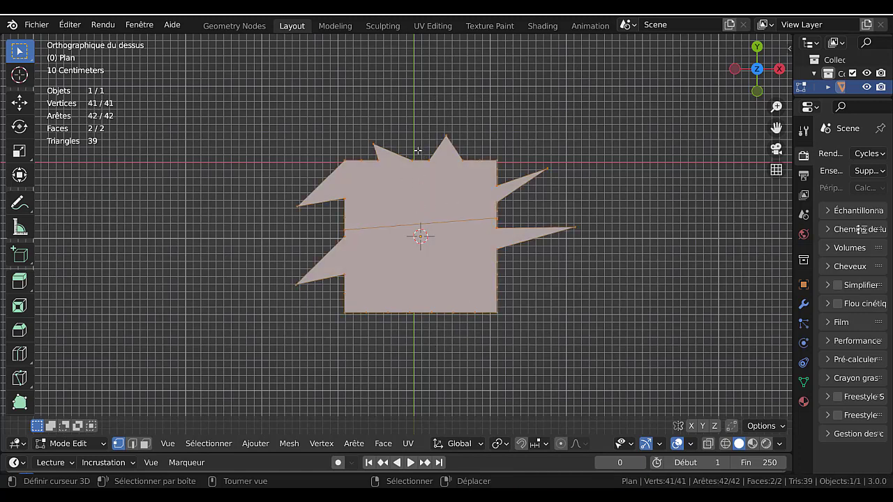
pyautogui.press('q')
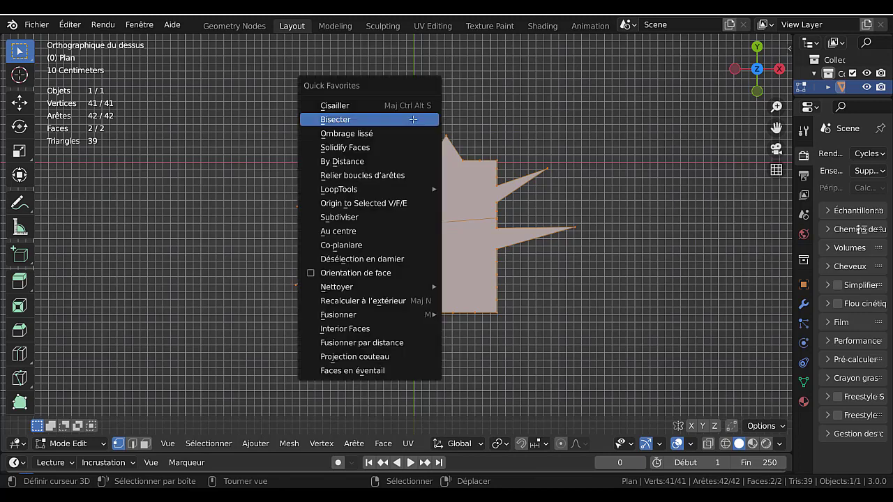
pyautogui.click(398, 120)
pyautogui.moveTo(413, 341); pyautogui.dragTo(420, 104)
pyautogui.scroll(3, 437, 260)
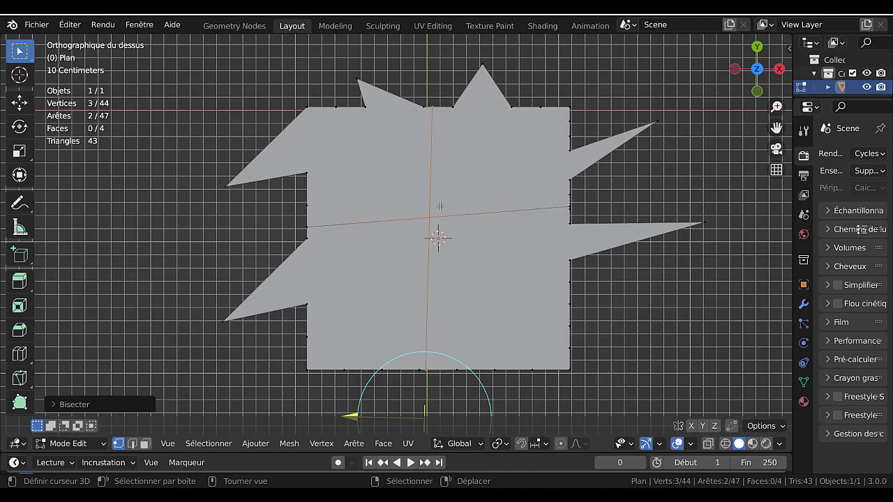
pyautogui.scroll(-3, 440, 206)
pyautogui.scroll(1, 436, 217)
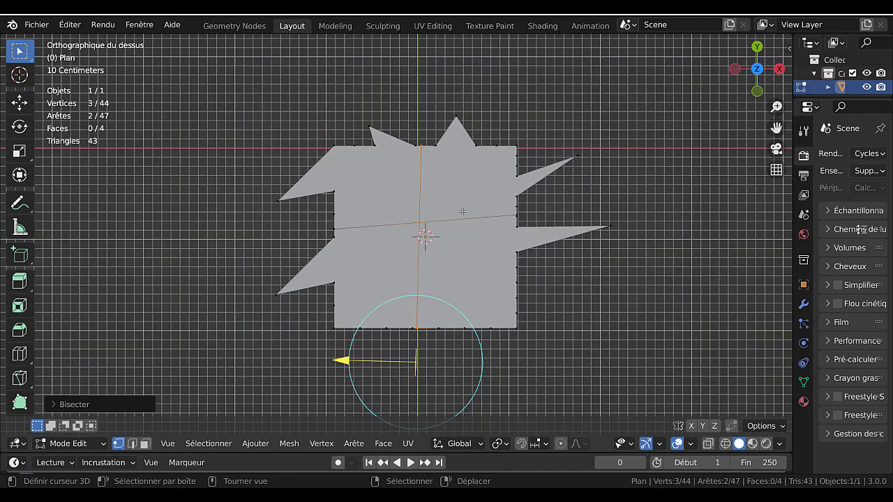
pyautogui.hotkey('alt', 'a')
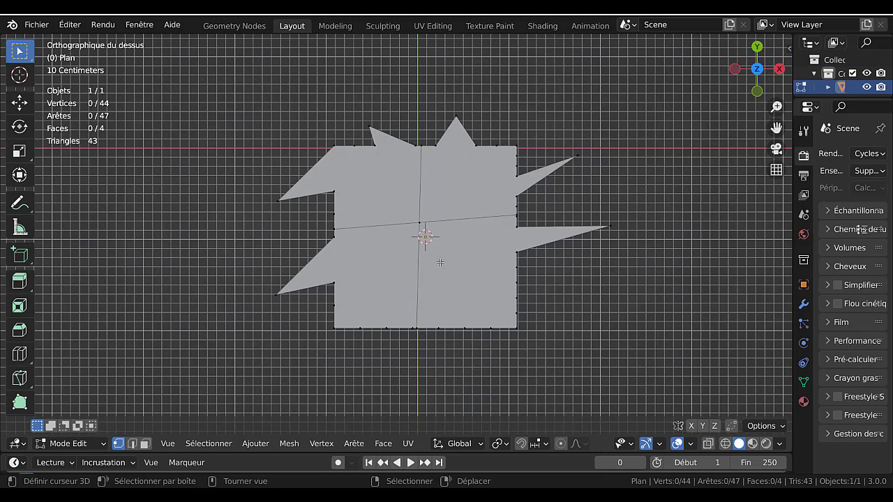
# Return to Object Mode and delete the spiked plane
pyautogui.press('Tab')
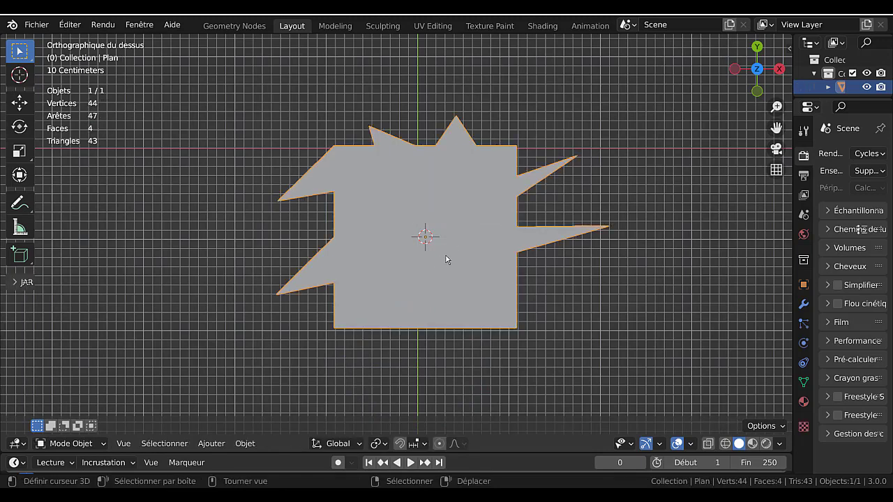
pyautogui.press('x')
pyautogui.click(430, 257)
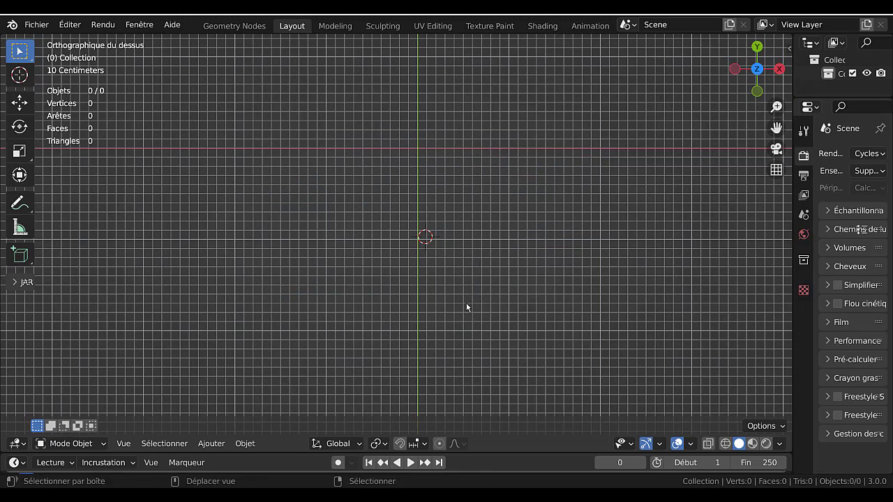
# Reset the 3D cursor to the world origin and add a new mesh plane there
pyautogui.hotkey('shift', 'c')
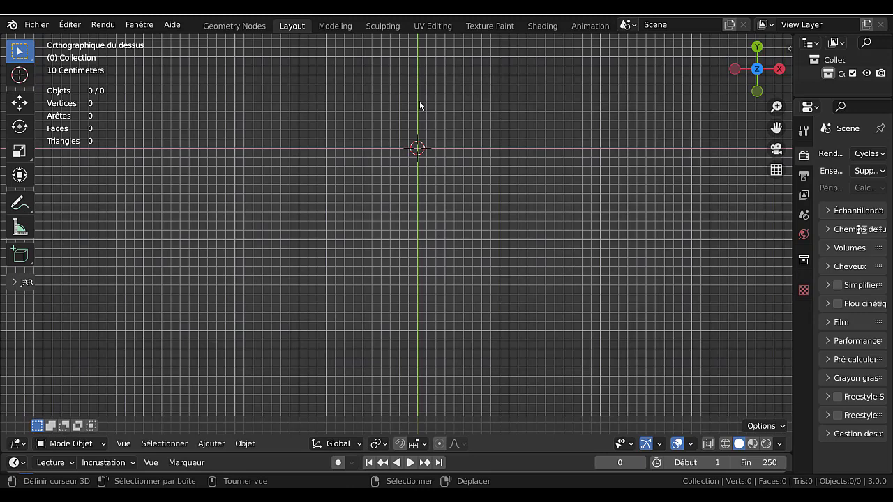
pyautogui.click(212, 443)
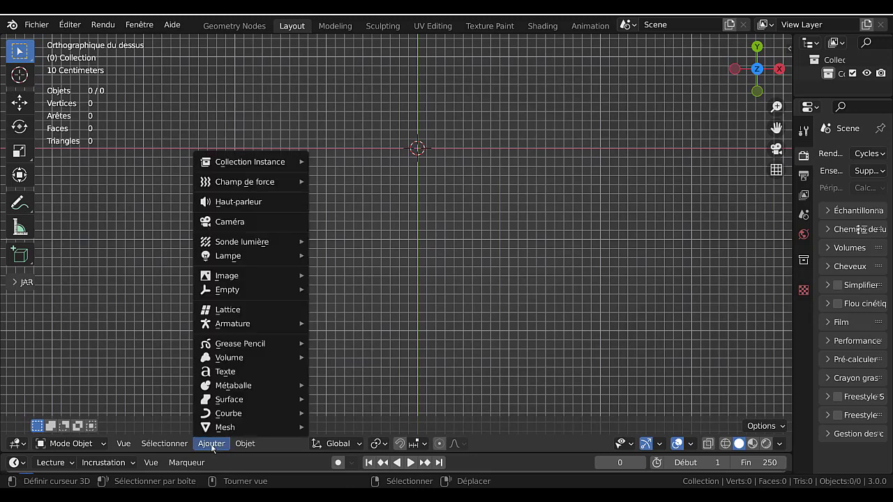
pyautogui.moveTo(224, 426)
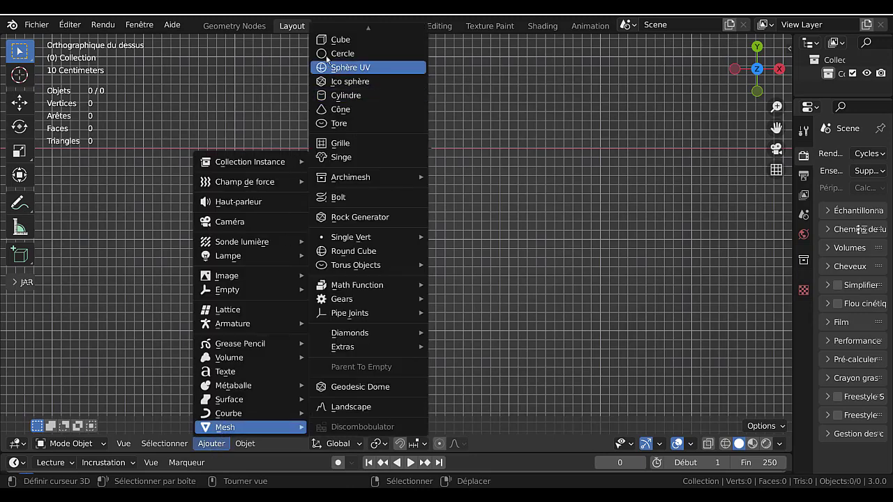
pyautogui.click(338, 36)
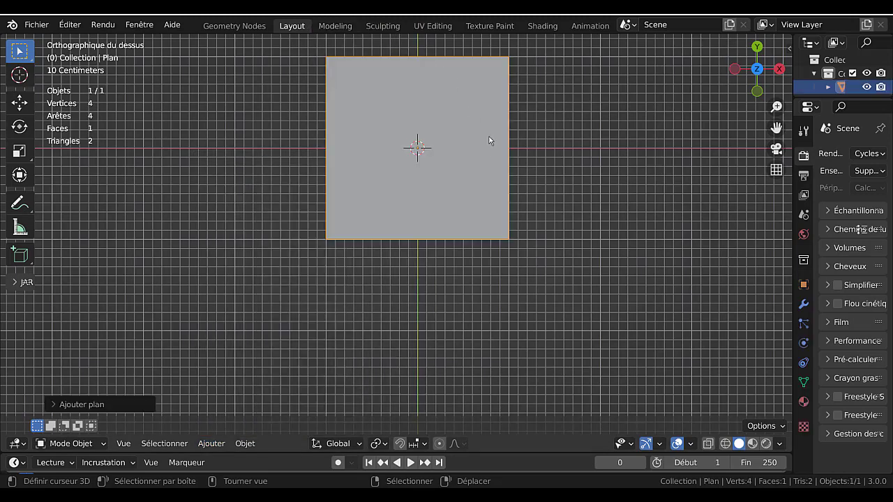
pyautogui.keyDown('shift'); pyautogui.moveTo(518, 185); pyautogui.dragTo(509, 251, button='middle'); pyautogui.keyUp('shift')
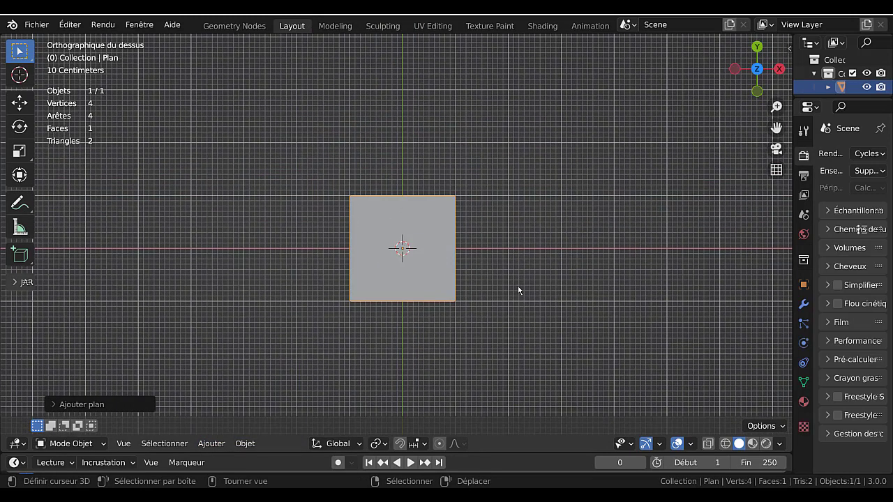
# Enter Edit Mode and knife-cut the plane diagonally from its lower-left corner to its upper-right corner
pyautogui.press('Tab')
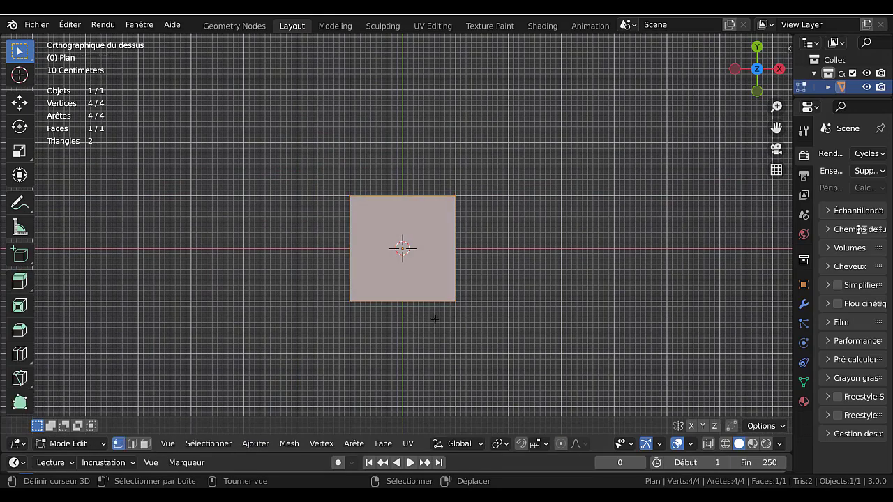
pyautogui.keyDown('shift'); pyautogui.moveTo(383, 318); pyautogui.dragTo(387, 294, button='middle'); pyautogui.keyUp('shift')
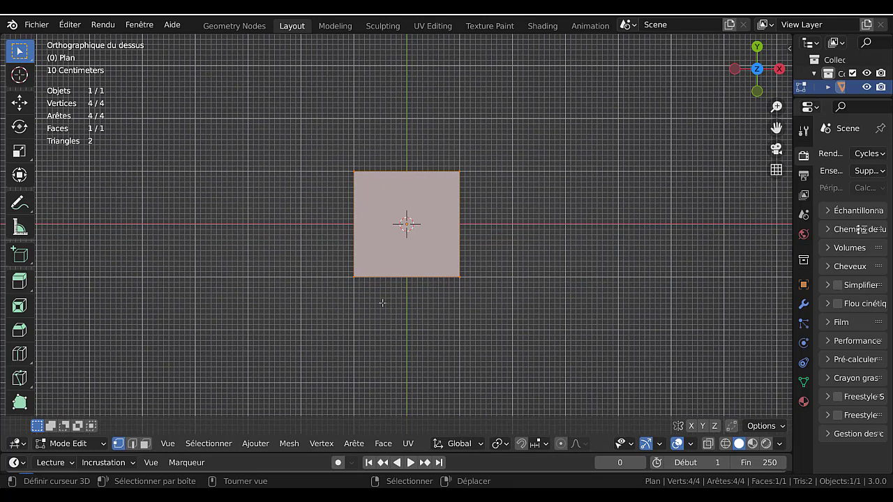
pyautogui.press('k')
pyautogui.click(354, 277)
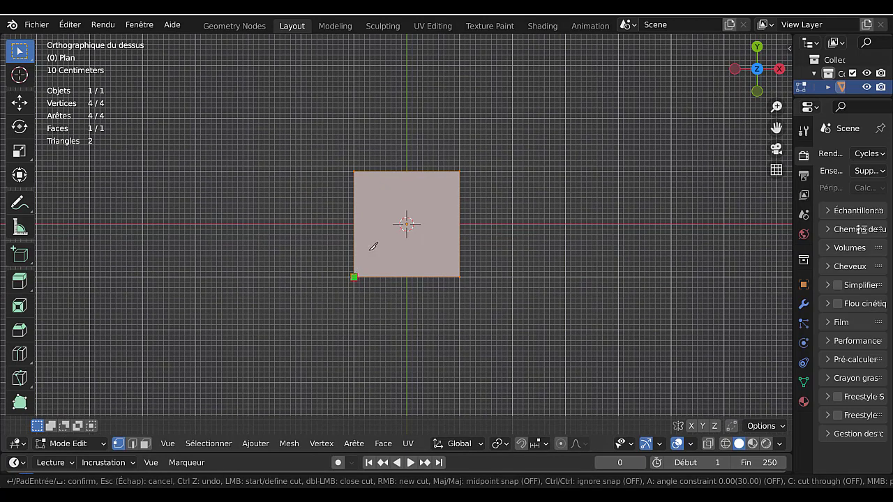
pyautogui.click(459, 172)
pyautogui.press('Return')
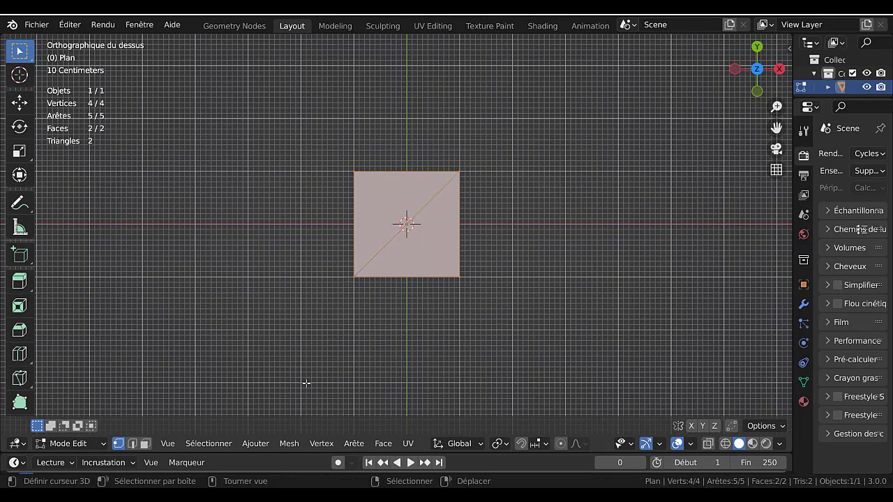
# Switch to face selection, delete the plane's upper-left triangular face, and try moving the remaining triangle
pyautogui.press('3')
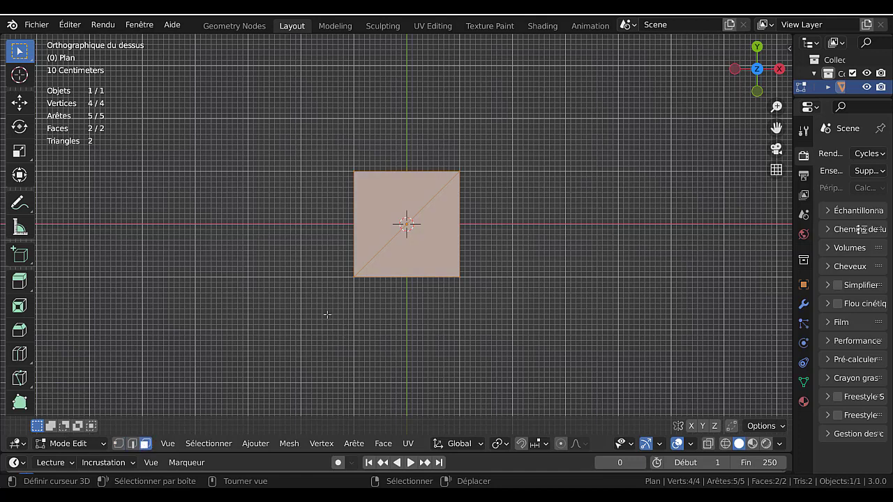
pyautogui.click(393, 251)
pyautogui.click(378, 205)
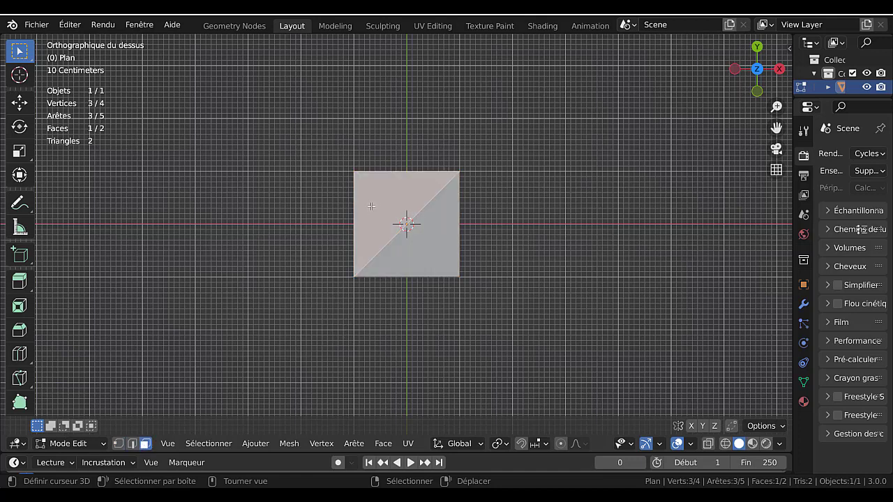
pyautogui.press('x')
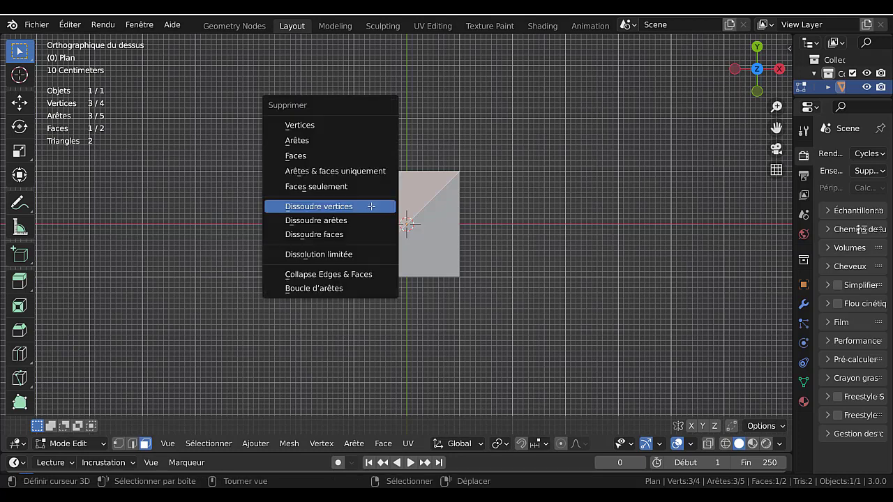
pyautogui.click(331, 157)
pyautogui.press('a')
pyautogui.press('g')
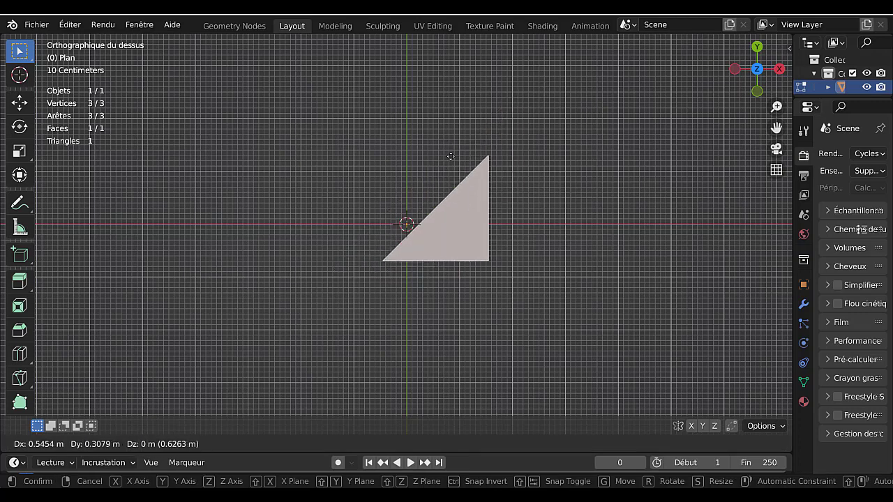
pyautogui.rightClick(451, 156)
pyautogui.keyDown('shift'); pyautogui.moveTo(492, 301); pyautogui.dragTo(476, 279, button='middle'); pyautogui.keyUp('shift')
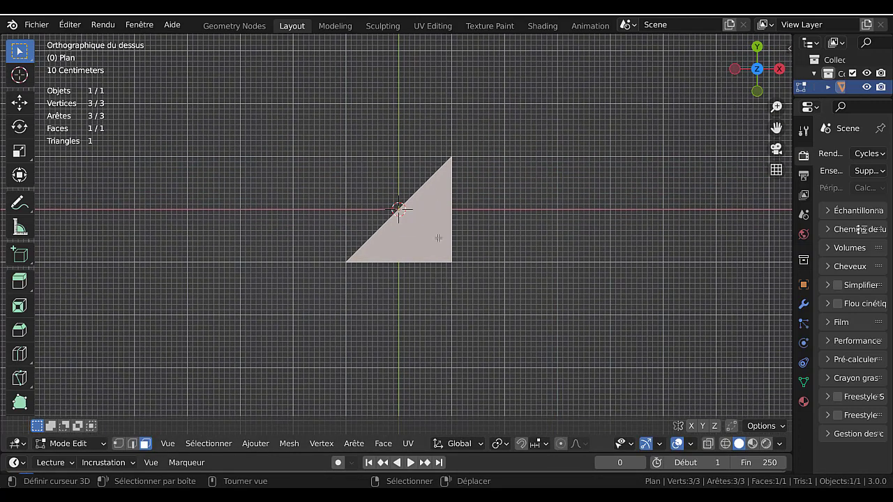
# Undo the face deletion, the selection changes and the diagonal knife cut on the plane
pyautogui.hotkey('ctrl', 'z')
pyautogui.hotkey('ctrl', 'z')
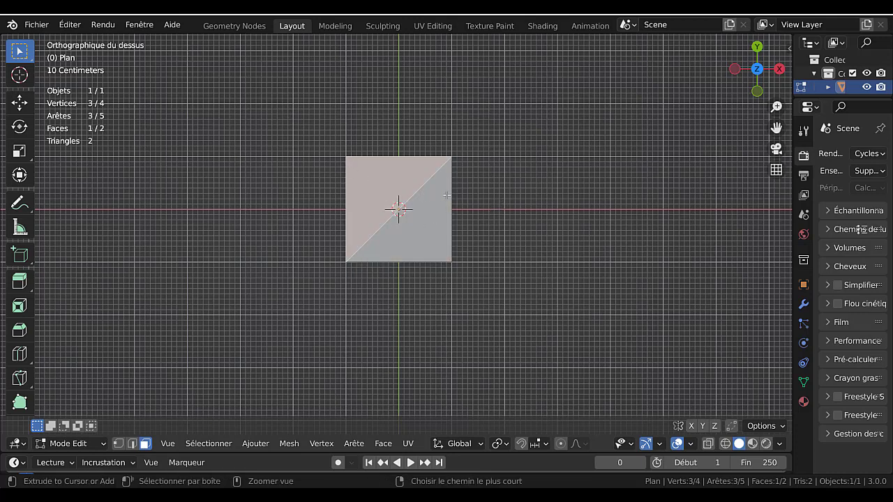
pyautogui.hotkey('ctrl', 'z')
pyautogui.hotkey('ctrl', 'z')
pyautogui.hotkey('ctrl', 'z')
pyautogui.hotkey('ctrl', 'z')
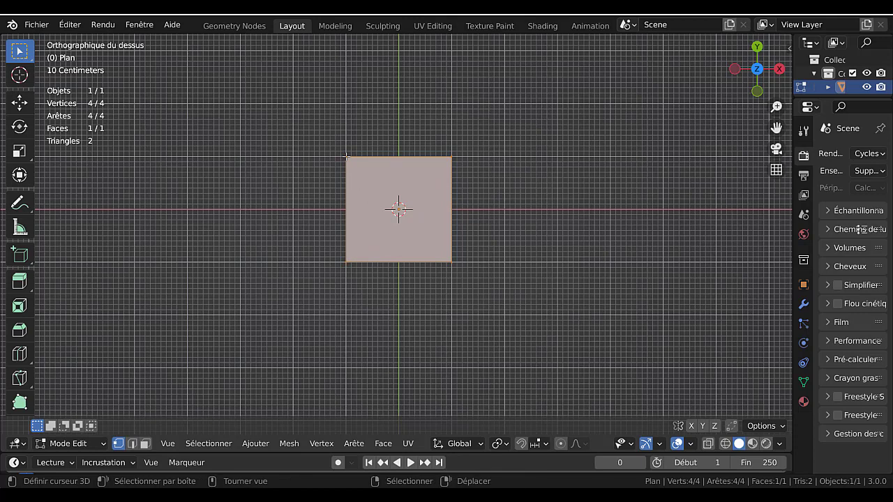
# Delete the plane's upper-left corner vertex and fill a face between the three remaining vertices
pyautogui.moveTo(346, 155)
pyautogui.mouseDown()
pyautogui.moveTo(341, 199)
pyautogui.moveTo(360, 124)
pyautogui.moveTo(349, 163)
pyautogui.mouseUp()
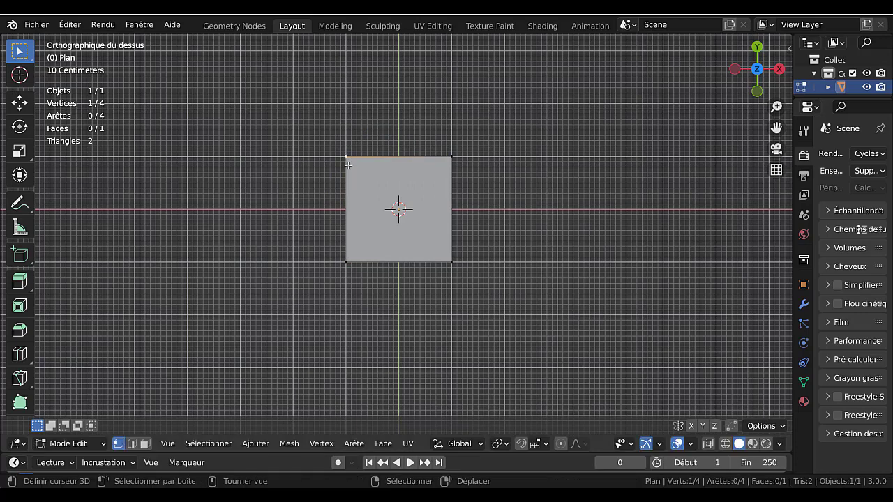
pyautogui.press('x')
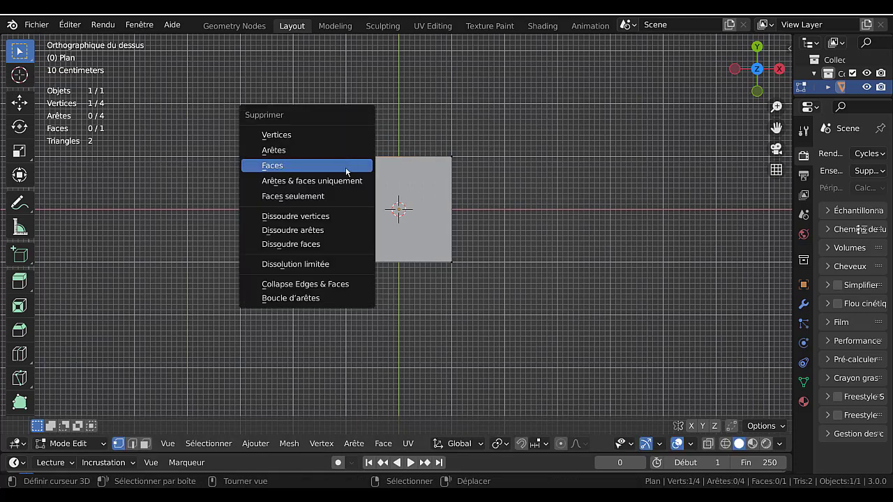
pyautogui.click(324, 138)
pyautogui.click(443, 167)
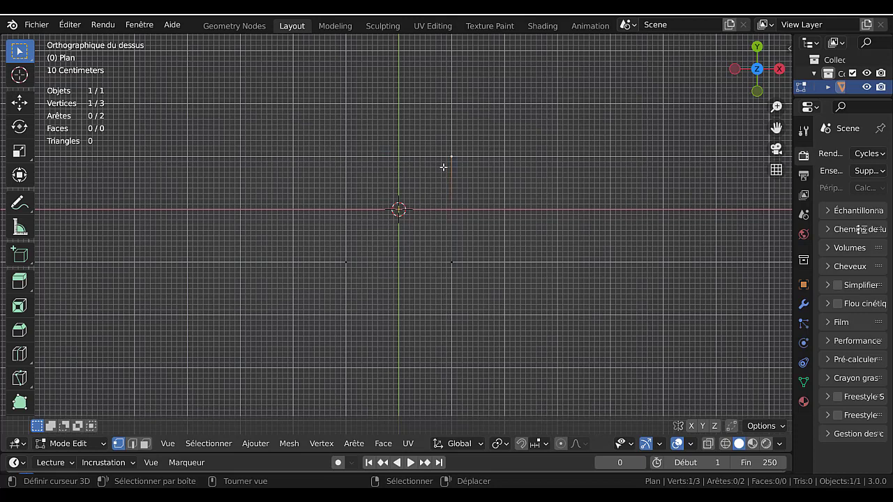
pyautogui.press('a')
pyautogui.press('f')
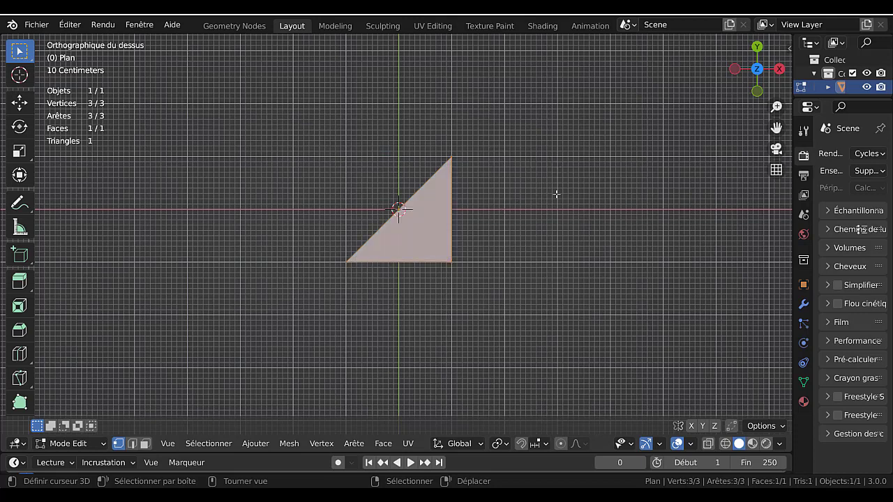
# Select the triangle's upper-right vertex and try moving and rotating it
pyautogui.click(449, 154)
pyautogui.press('g')
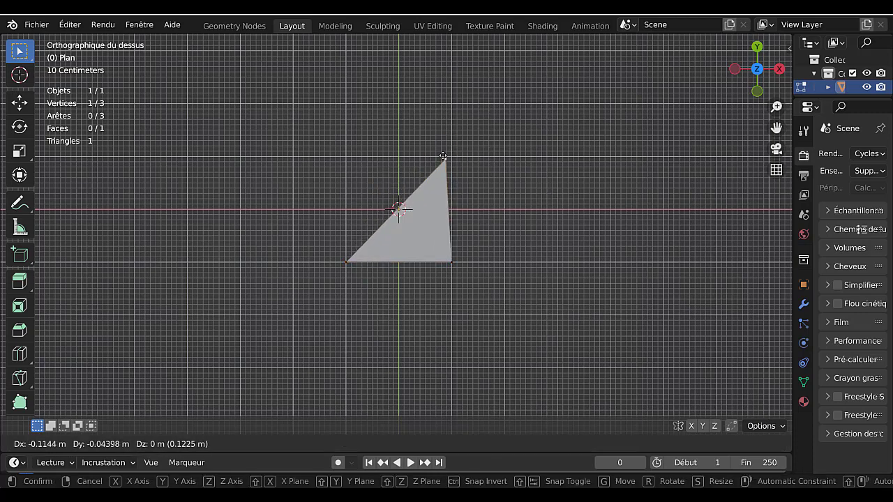
pyautogui.press('Escape')
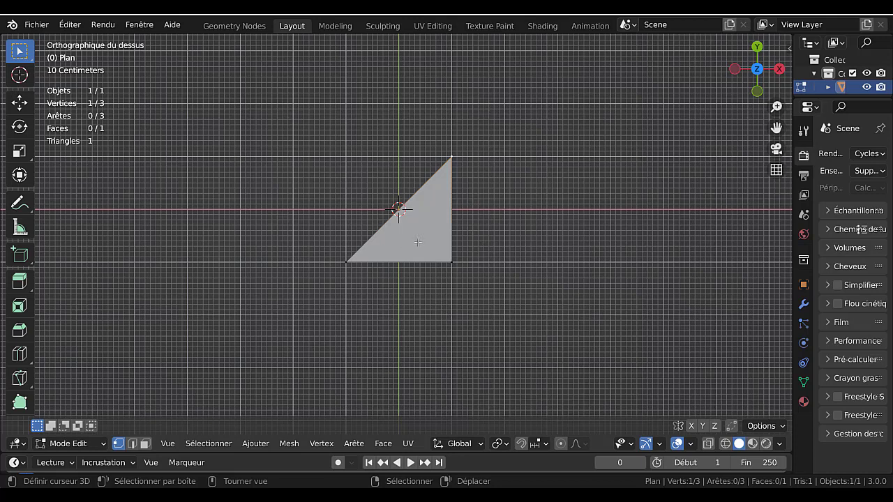
pyautogui.press('r')
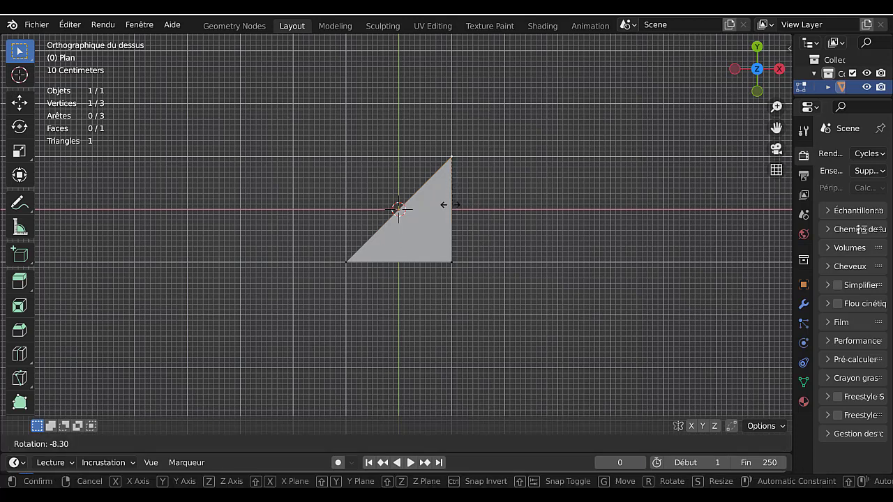
pyautogui.rightClick(484, 215)
# Try a loop cut with 7 cuts on the triangle's vertical edge
pyautogui.hotkey('ctrl', 'r')
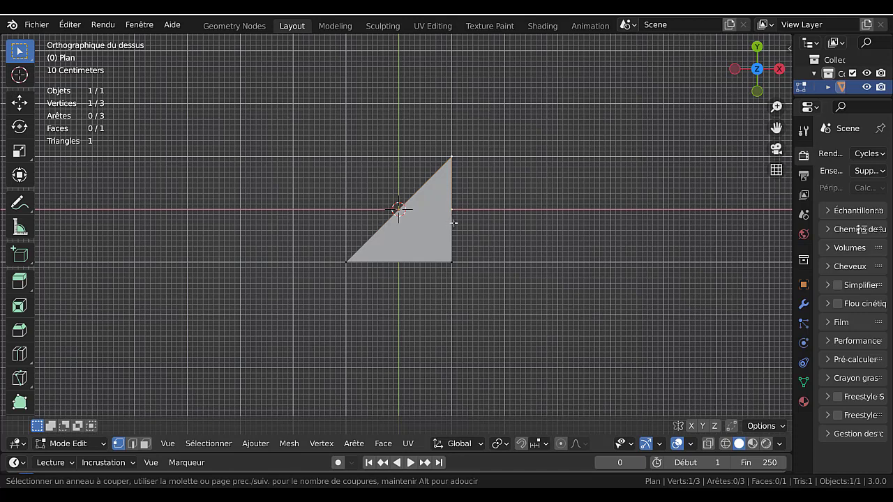
pyautogui.scroll(5, 454, 222)
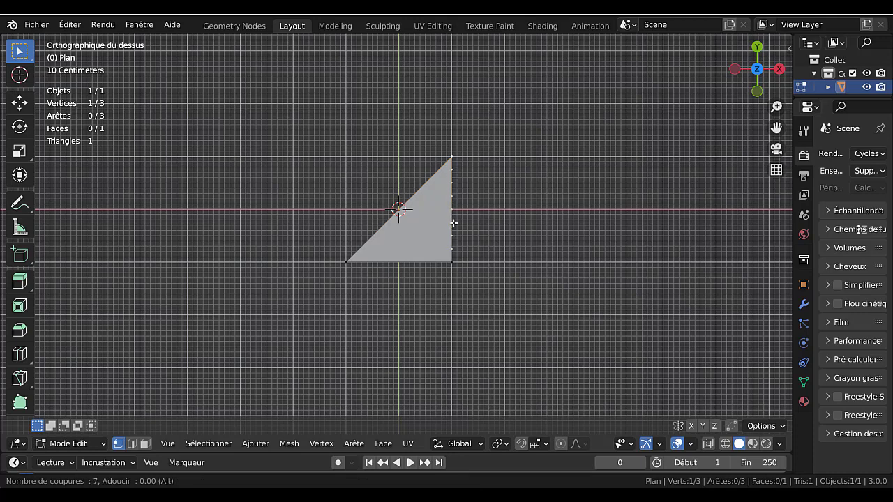
pyautogui.press('Escape')
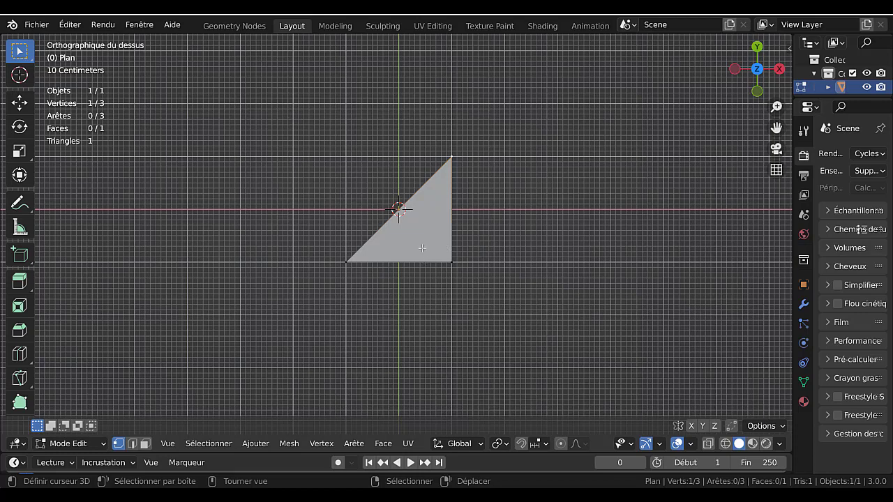
# Select the entire triangle and bisect it with a horizontal line just below the X axis
pyautogui.press('a')
pyautogui.press('q')
pyautogui.click(401, 221)
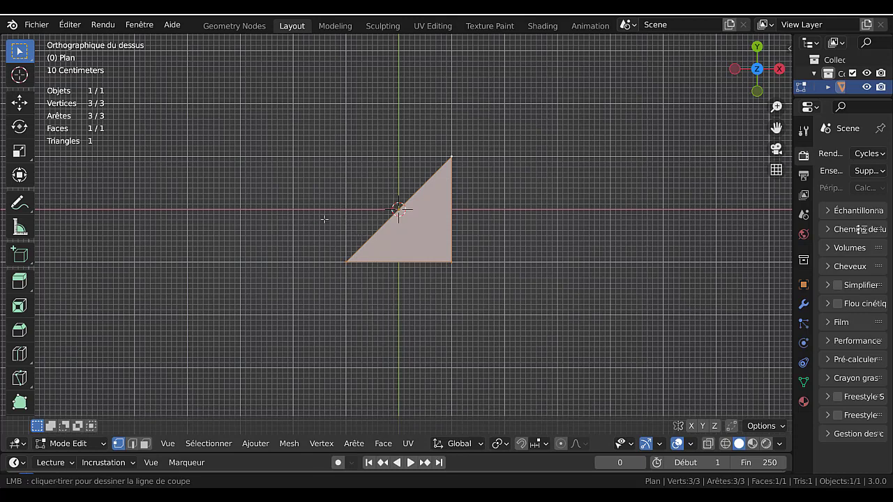
pyautogui.moveTo(324, 219); pyautogui.dragTo(530, 205)
pyautogui.press('space')
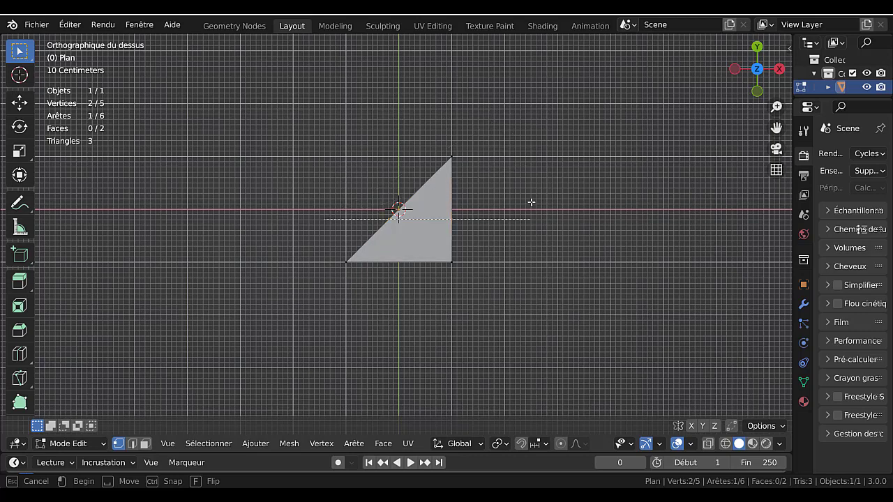
pyautogui.keyDown('ctrl'); pyautogui.moveTo(530, 202); pyautogui.dragTo(531, 203); pyautogui.keyUp('ctrl')
pyautogui.scroll(3, 366, 221)
pyautogui.scroll(-3, 458, 194)
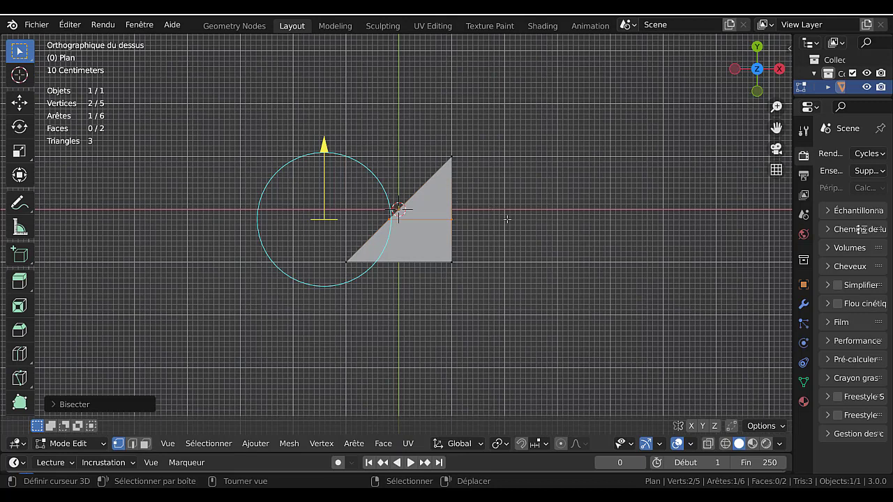
pyautogui.press('a')
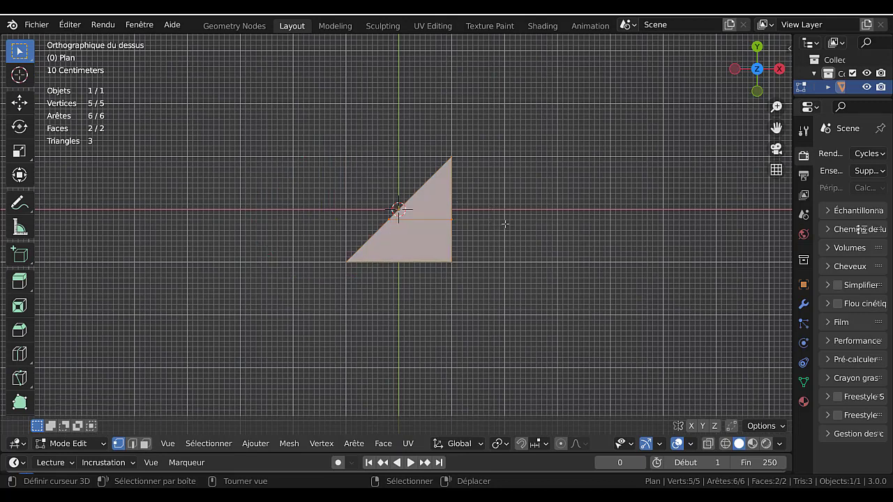
pyautogui.press('q')
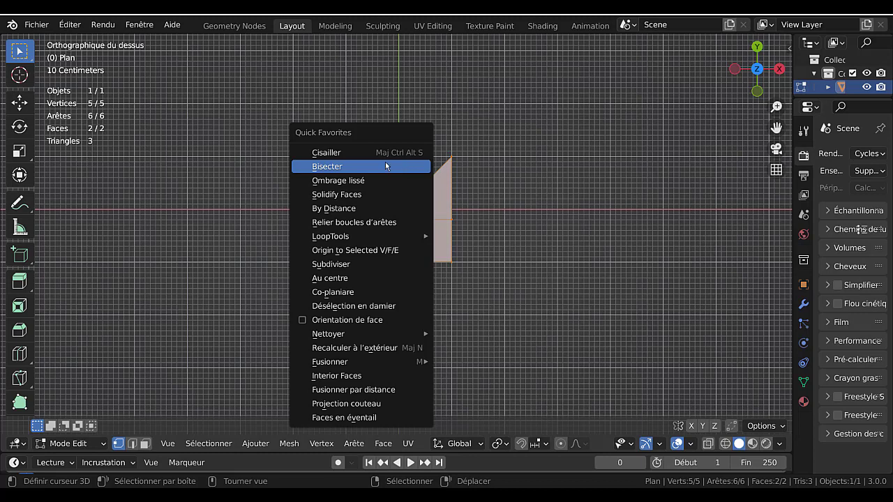
pyautogui.click(386, 167)
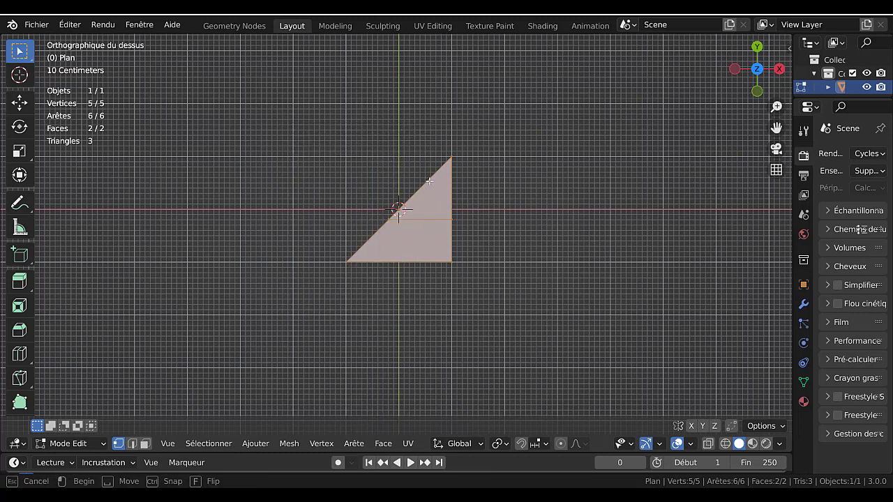
pyautogui.press('Escape')
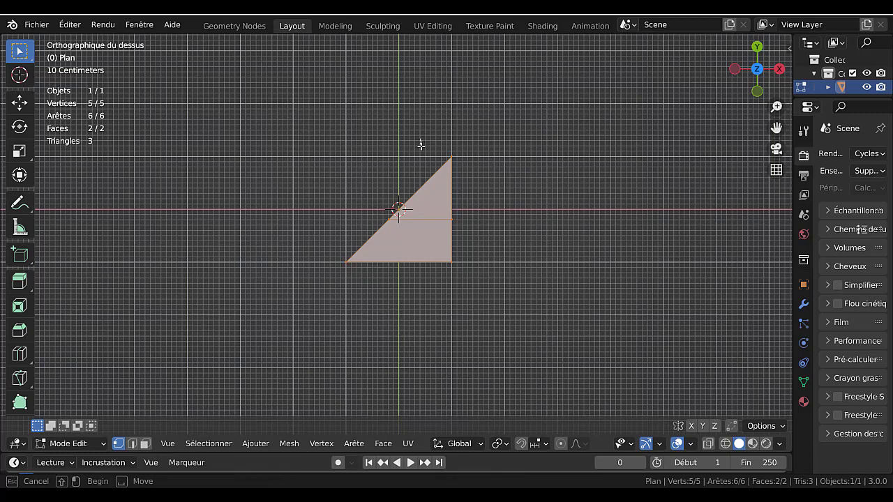
pyautogui.click(420, 141)
pyautogui.press('q')
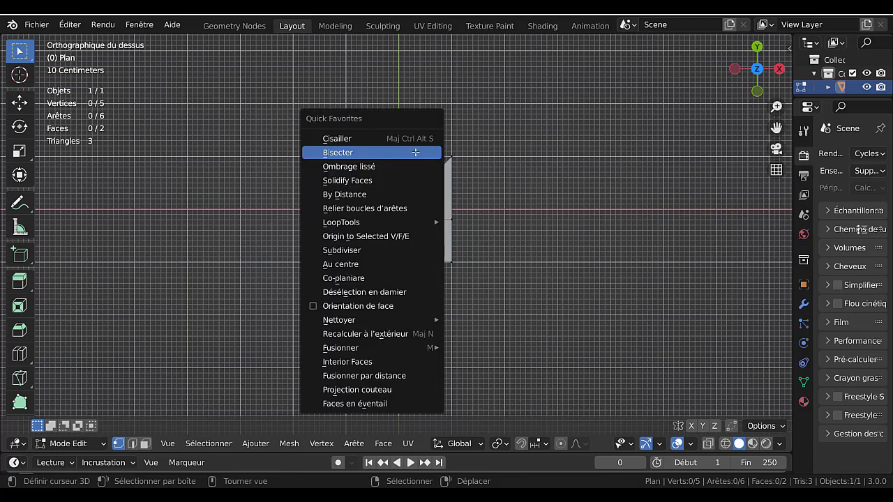
pyautogui.click(416, 150)
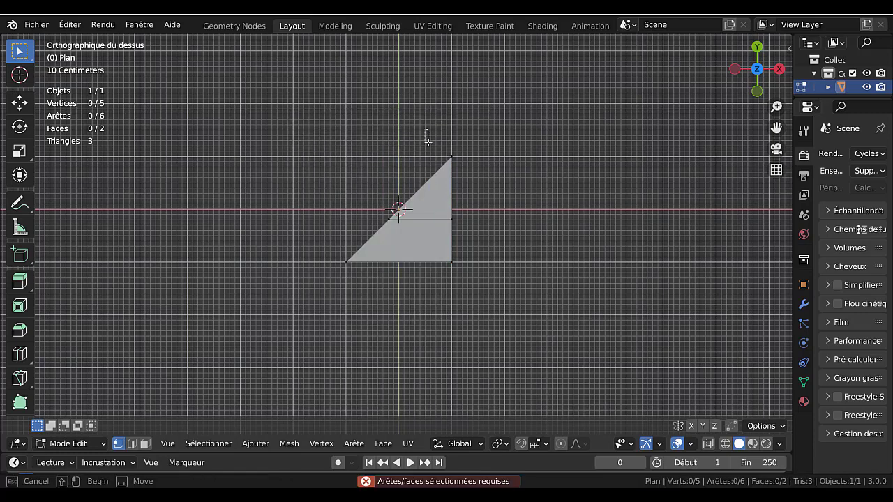
# Select the entire mesh and bisect it with a vertical line to the right of the Y axis
pyautogui.press('a')
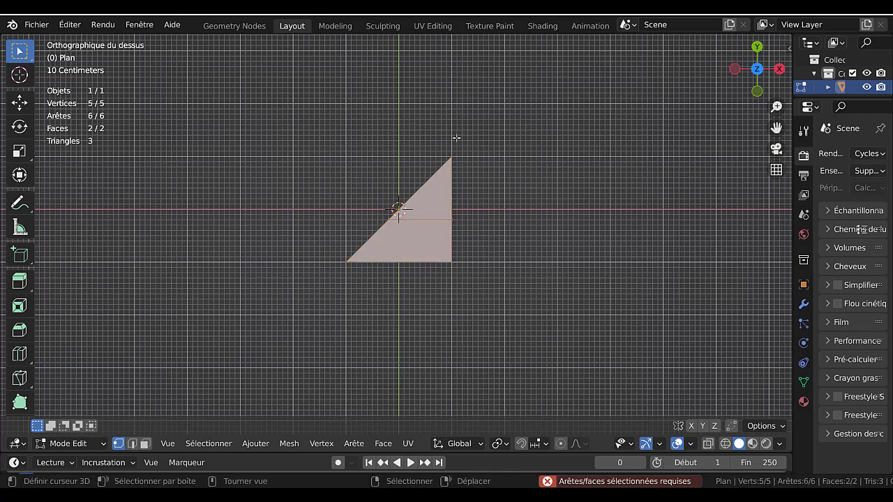
pyautogui.press('q')
pyautogui.click(409, 134)
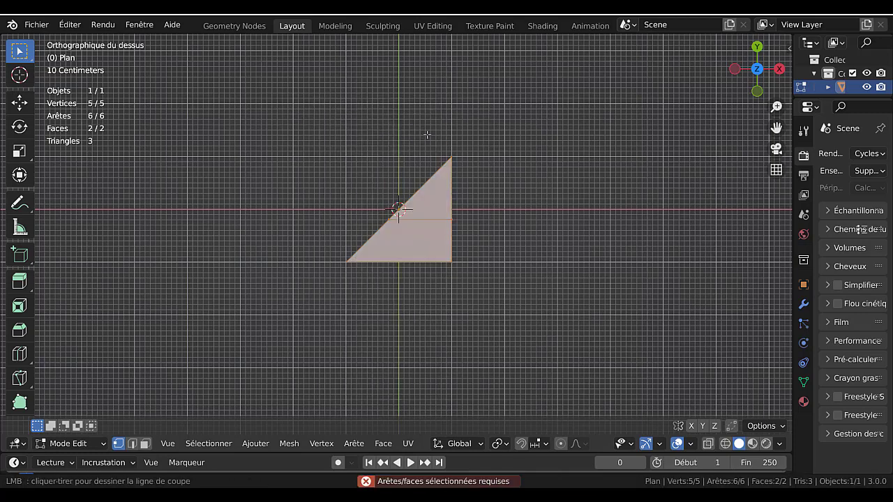
pyautogui.moveTo(427, 135); pyautogui.dragTo(429, 297)
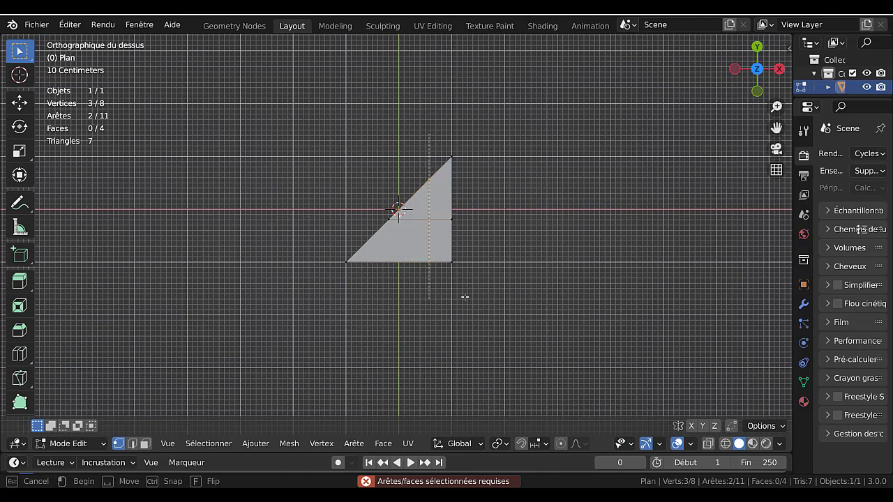
pyautogui.moveTo(496, 283); pyautogui.dragTo(429, 275)
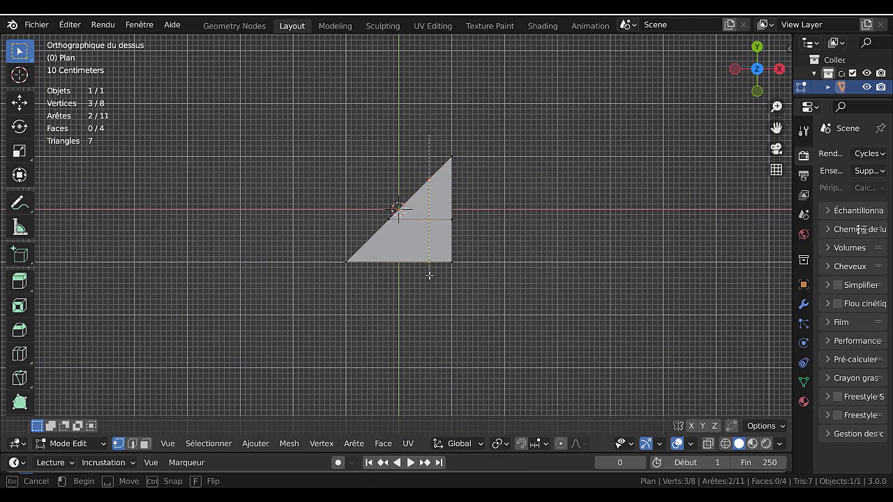
pyautogui.scroll(3, 429, 278)
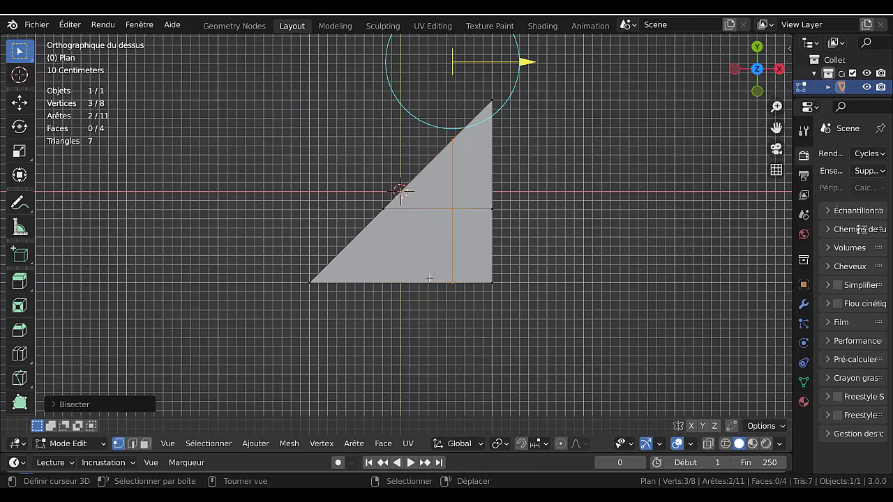
# Try moving the vertex where the two cuts cross and the vertex where the horizontal cut meets the triangle's vertical edge
pyautogui.moveTo(454, 209); pyautogui.dragTo(466, 193, button='right')
pyautogui.rightClick(460, 243)
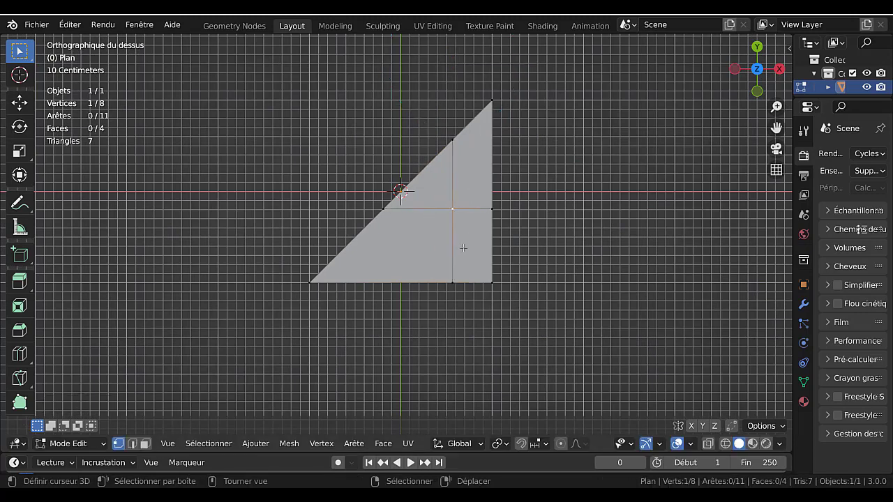
pyautogui.press('g')
pyautogui.press('Escape')
pyautogui.scroll(-4, 539, 226)
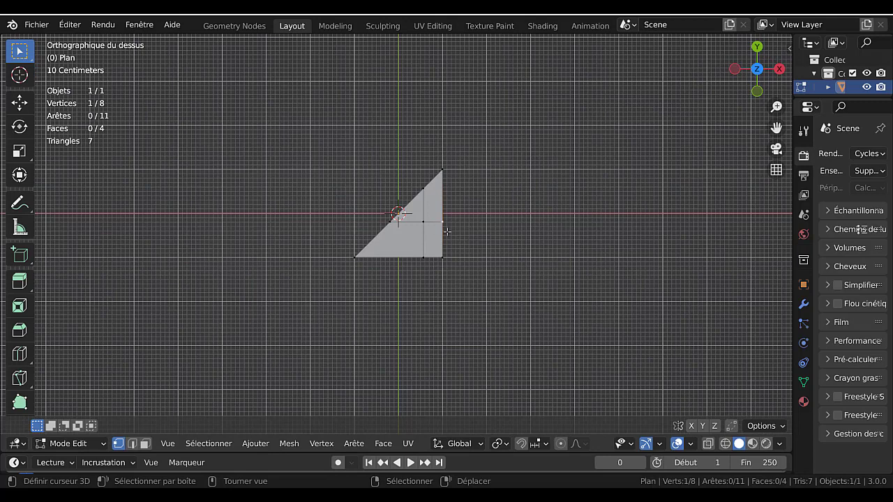
pyautogui.press('g')
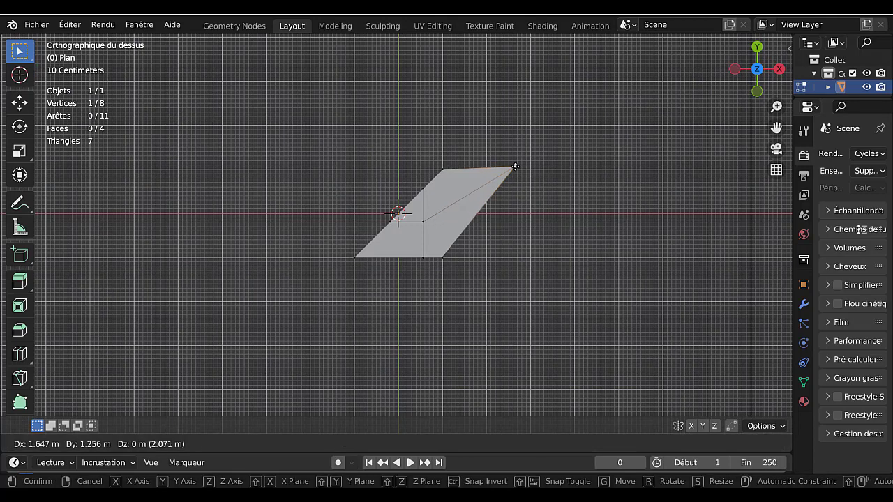
pyautogui.press('Escape')
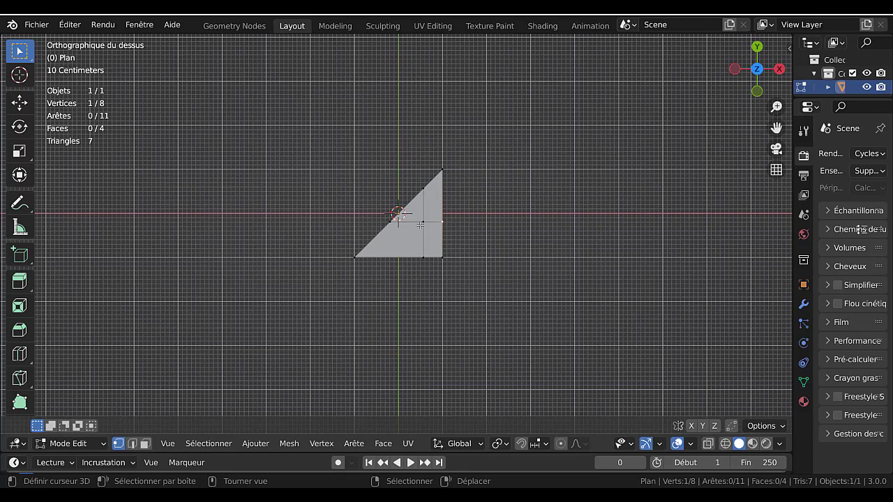
# Try moving the vertex at the triangle's upper tip
pyautogui.press('g')
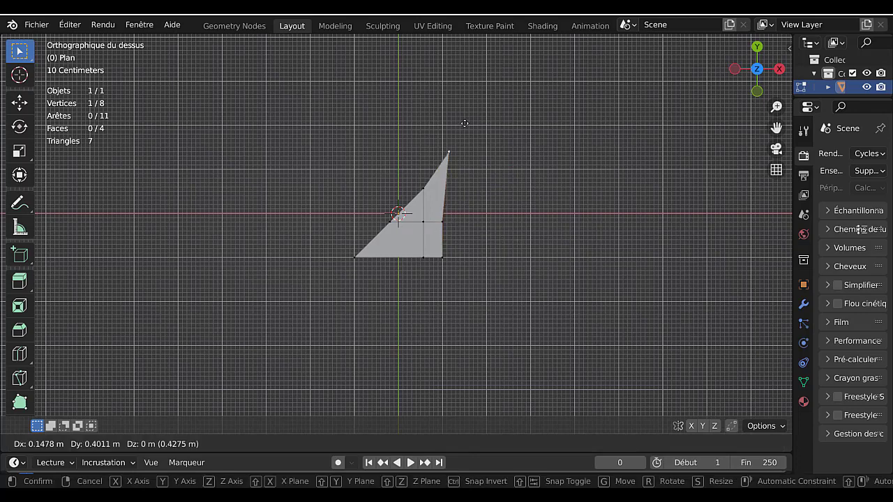
pyautogui.press('Escape')
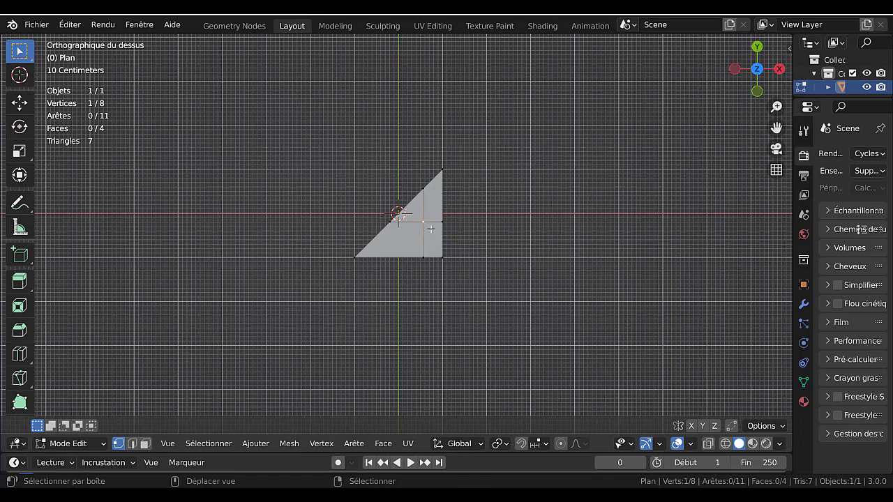
# Select all geometry linked to the vertex where the cuts cross and delete its vertices
pyautogui.click(208, 443)
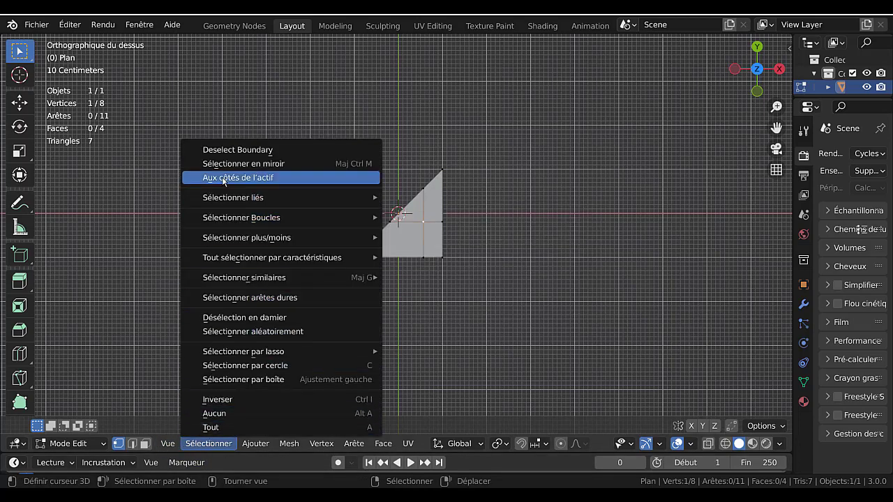
pyautogui.moveTo(237, 195)
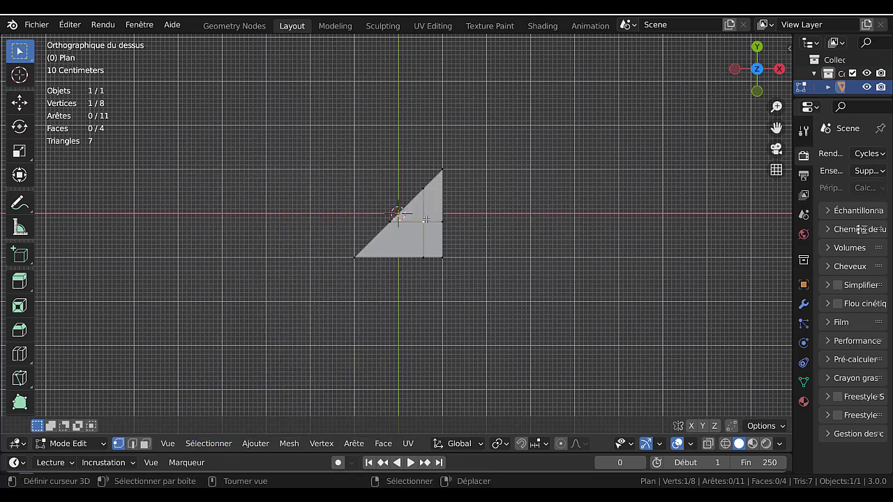
pyautogui.press('l')
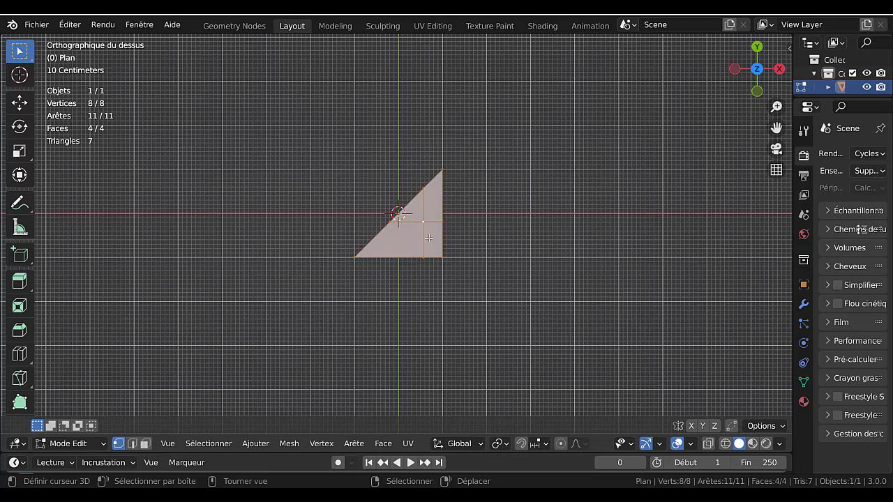
pyautogui.press('x')
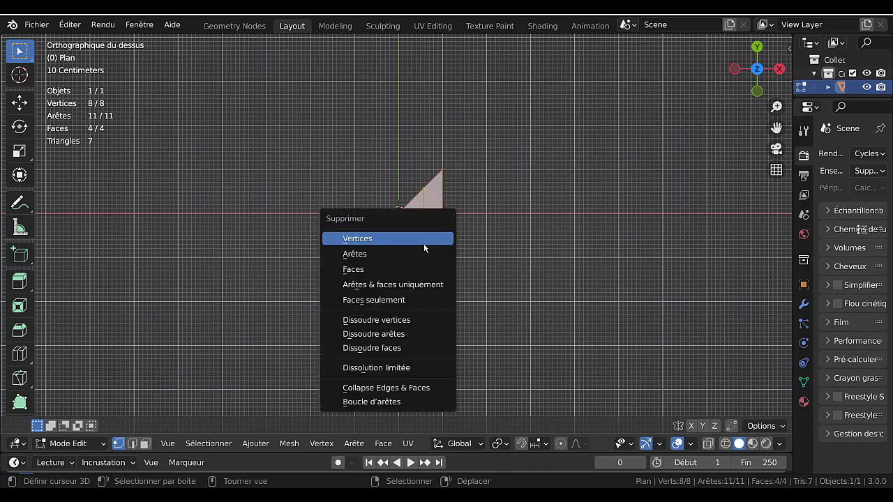
pyautogui.click(424, 246)
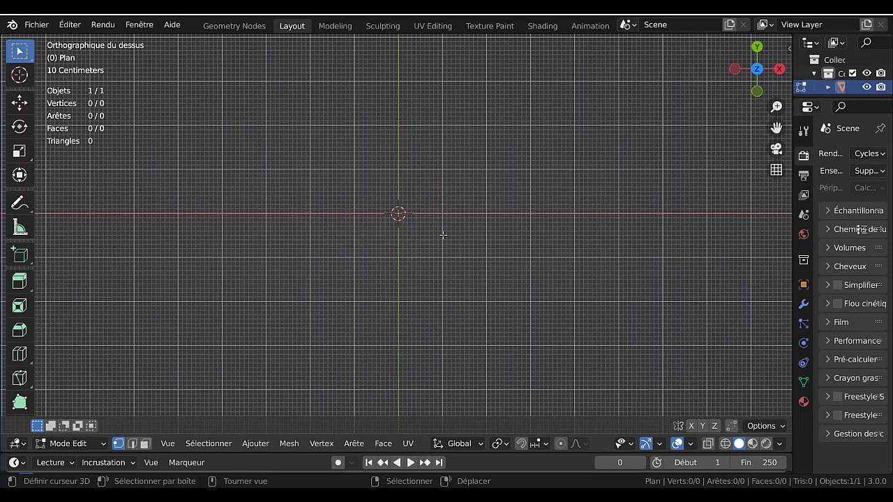
# Return to Object Mode and delete the empty plane object
pyautogui.press('Tab')
pyautogui.scroll(3, 419, 255)
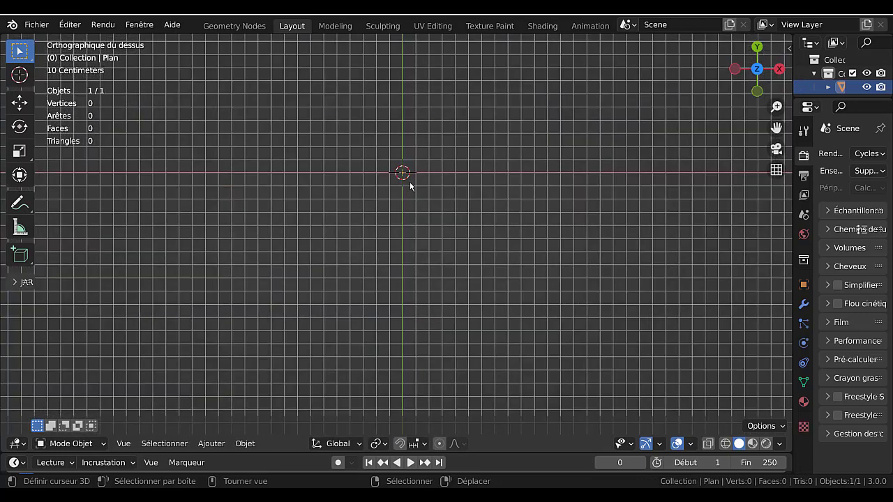
pyautogui.scroll(-2, 412, 209)
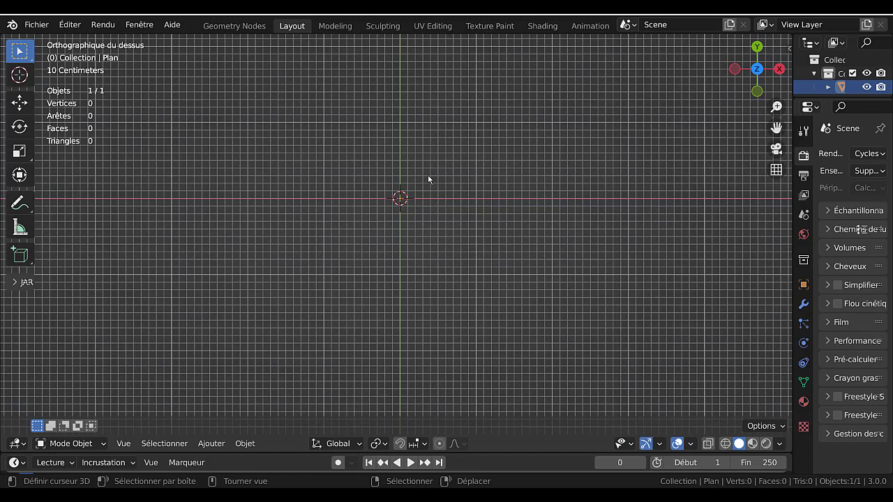
pyautogui.press('x')
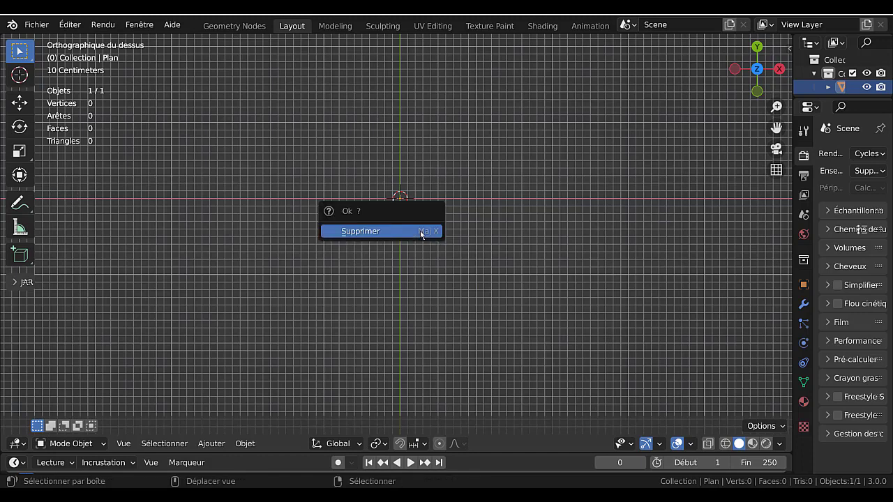
pyautogui.click(422, 232)
# Add a mesh plane at the 3D cursor and enter Edit Mode on it
pyautogui.scroll(3, 406, 201)
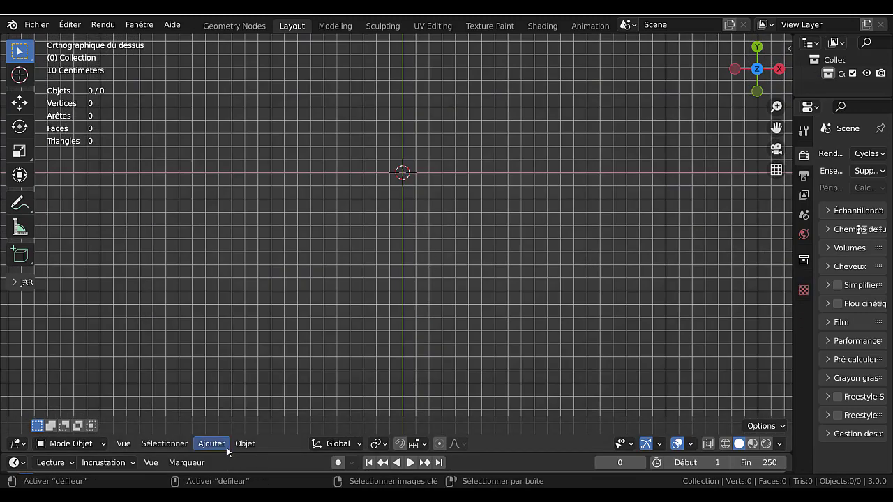
pyautogui.scroll(-3, 411, 235)
pyautogui.scroll(-2, 411, 236)
pyautogui.keyDown('shift'); pyautogui.moveTo(421, 239); pyautogui.dragTo(417, 257, button='middle'); pyautogui.keyUp('shift')
pyautogui.scroll(2, 420, 242)
pyautogui.scroll(-1, 420, 242)
pyautogui.scroll(2, 420, 241)
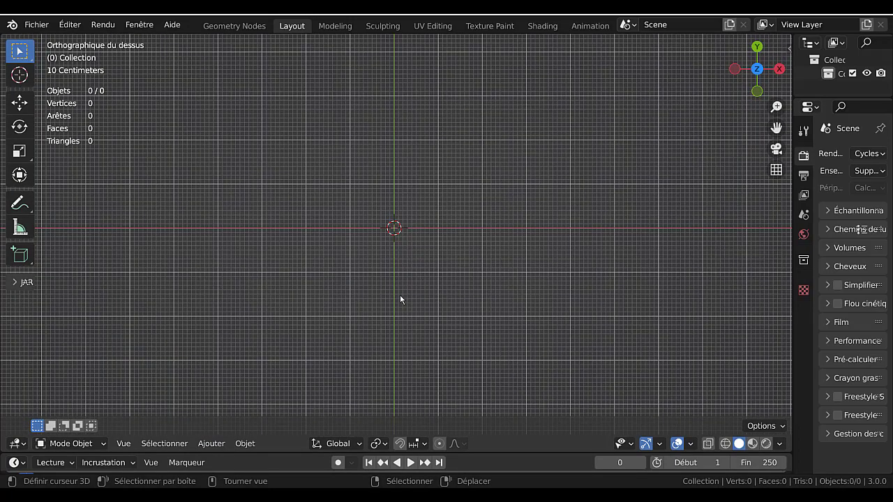
pyautogui.hotkey('shift', 's')
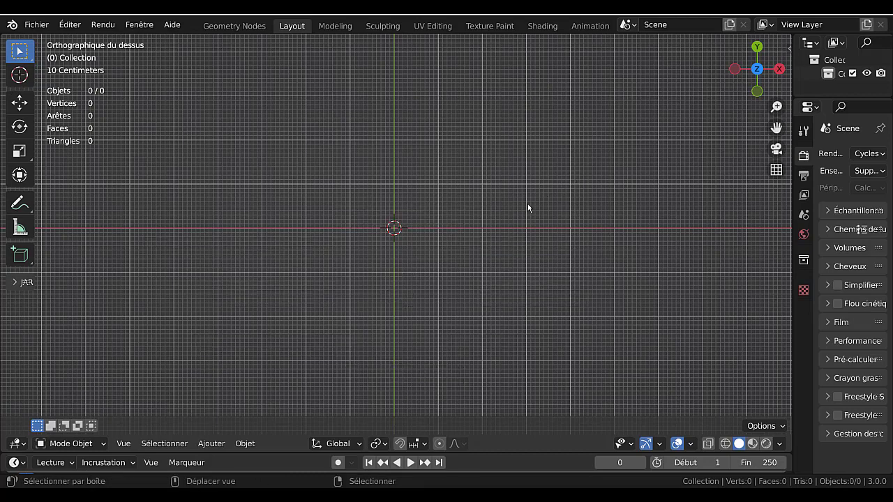
pyautogui.hotkey('shift', 'a')
pyautogui.moveTo(512, 205)
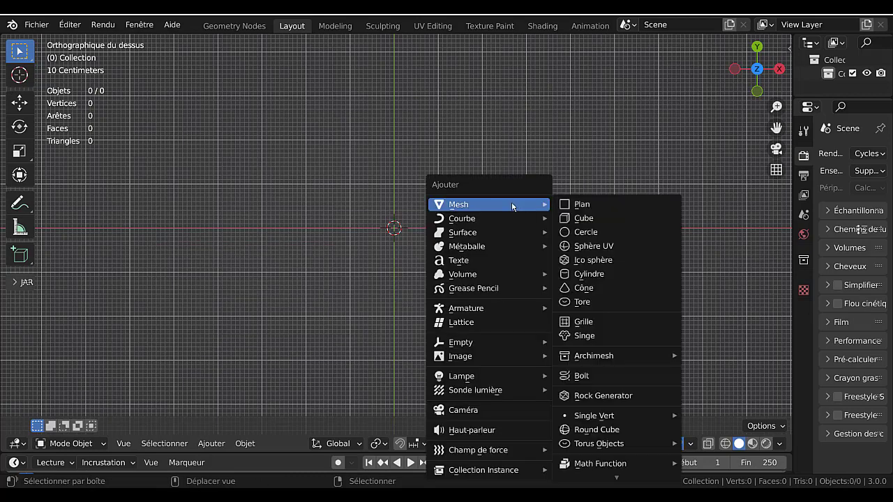
pyautogui.click(581, 205)
pyautogui.press('Tab')
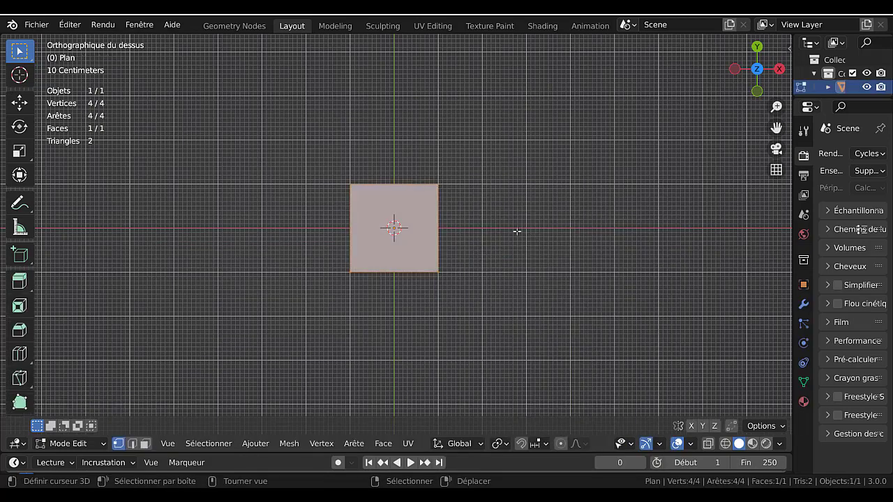
# Snap the 3D cursor to the world origin
pyautogui.scroll(-3, 502, 241)
pyautogui.moveTo(488, 253); pyautogui.dragTo(441, 216, button='middle')
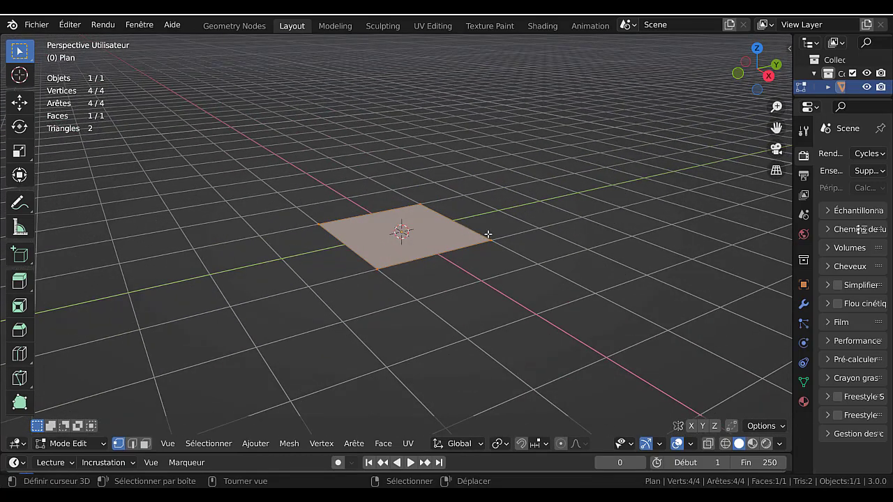
pyautogui.hotkey('shift', 's')
pyautogui.press('1')
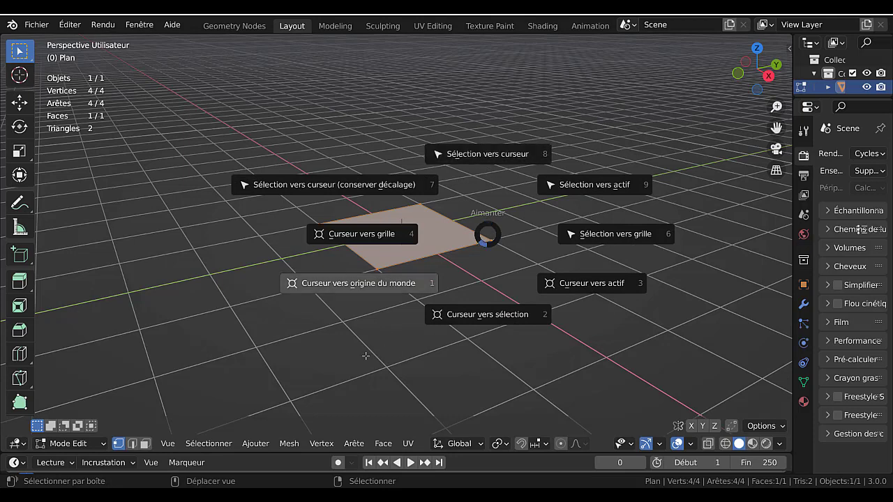
# Delete all of the plane's vertices and remove the empty plane object in Object Mode
pyautogui.press('x')
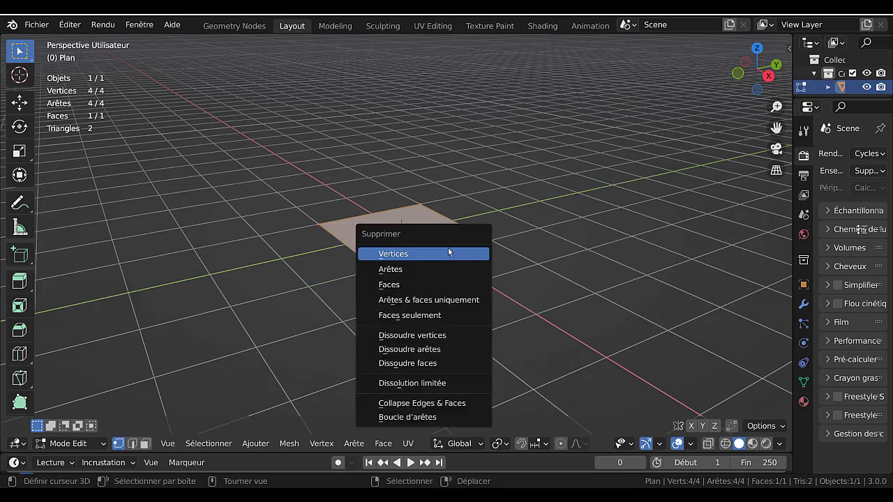
pyautogui.click(438, 255)
pyautogui.scroll(4, 426, 261)
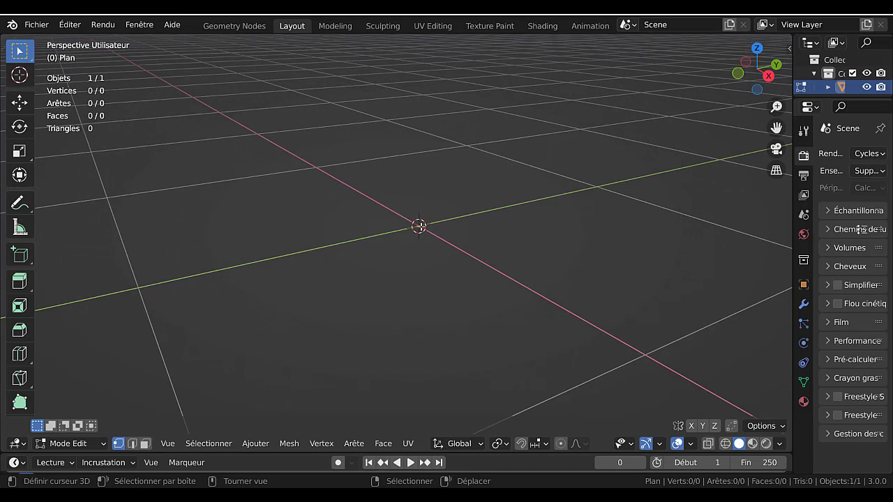
pyautogui.press('Tab')
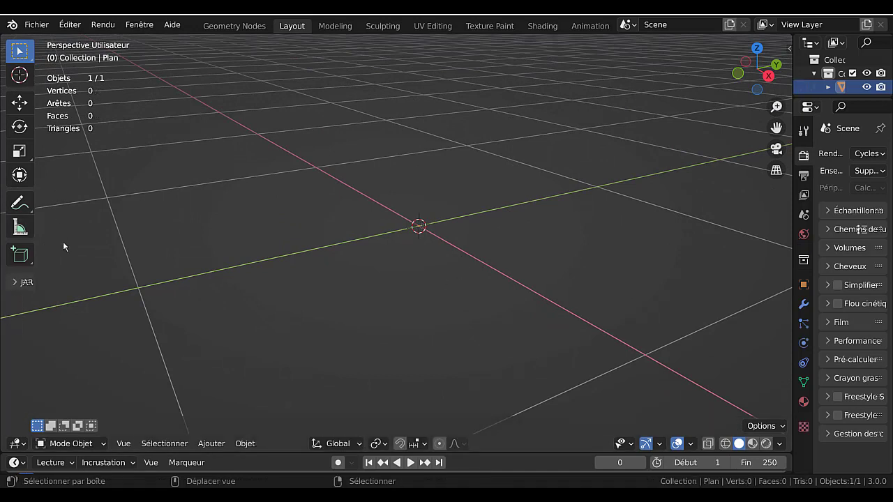
pyautogui.press('x')
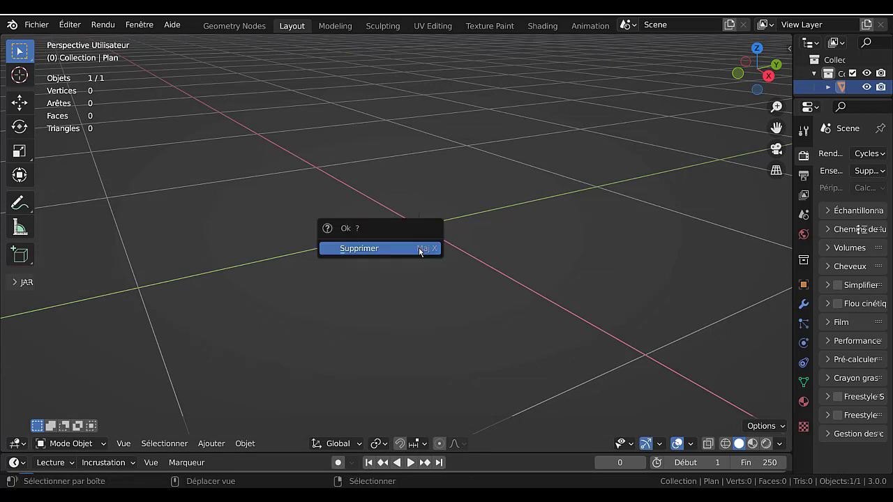
pyautogui.press('x')
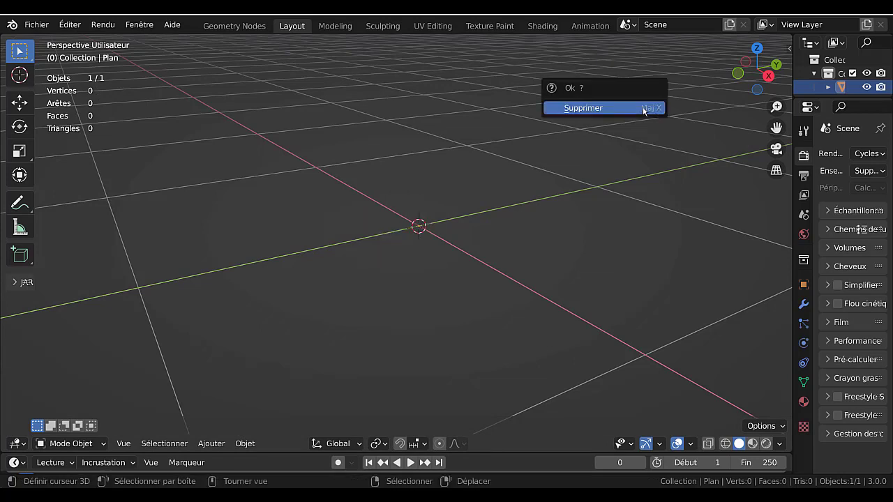
pyautogui.click(642, 106)
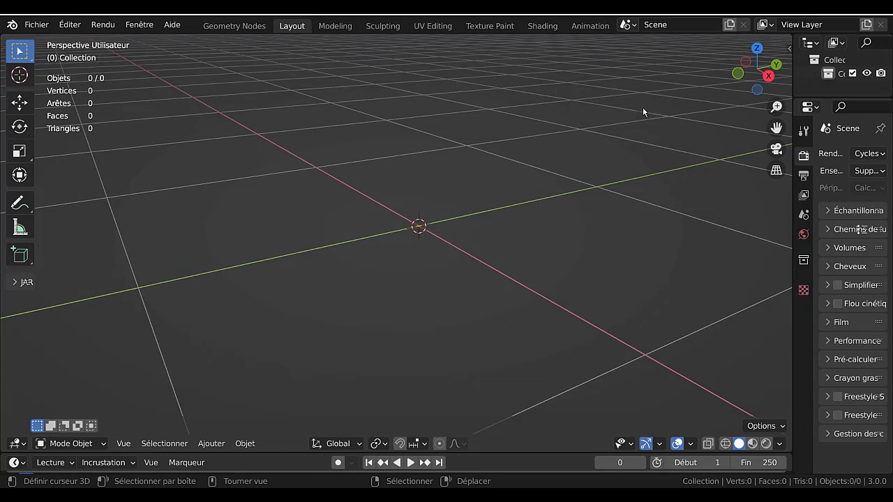
# Widen the outliner and properties areas and increase the outliner's height
pyautogui.scroll(1, 421, 229)
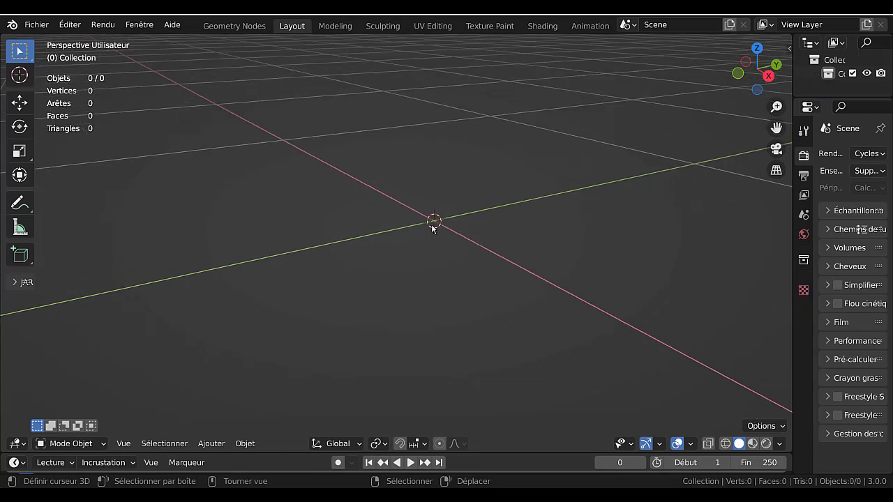
pyautogui.scroll(-2, 438, 230)
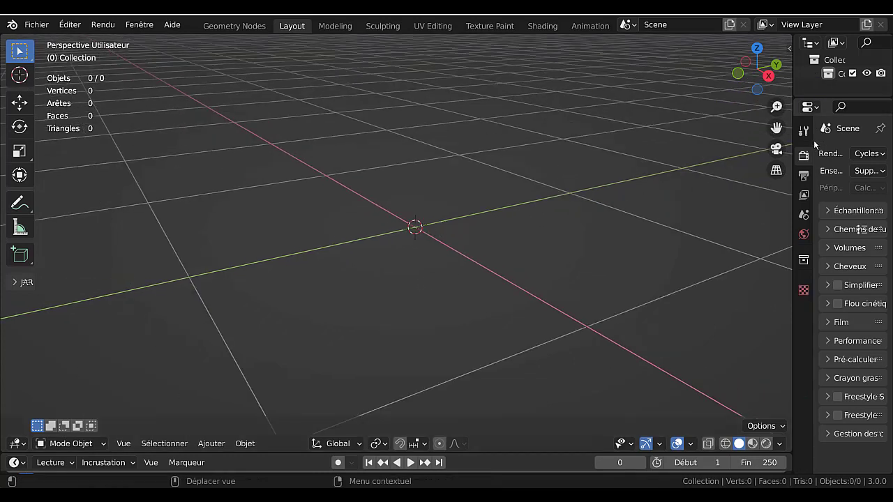
pyautogui.moveTo(792, 124); pyautogui.dragTo(694, 125)
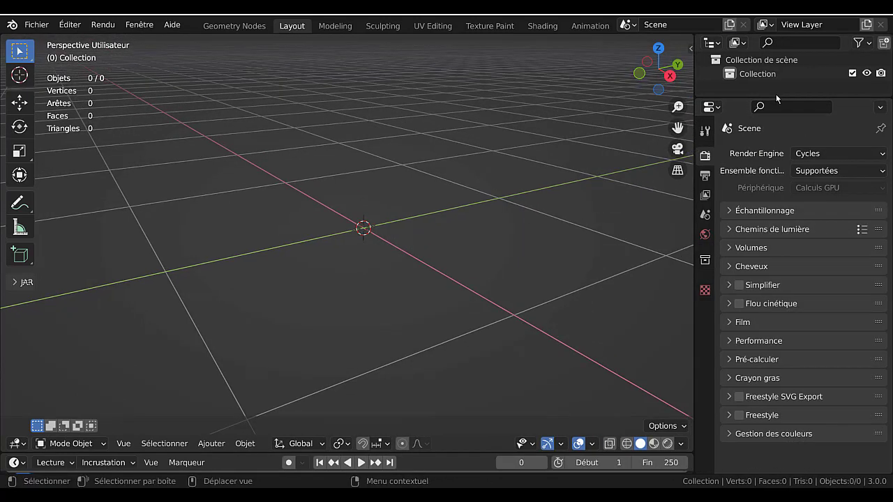
pyautogui.moveTo(795, 98); pyautogui.dragTo(799, 166)
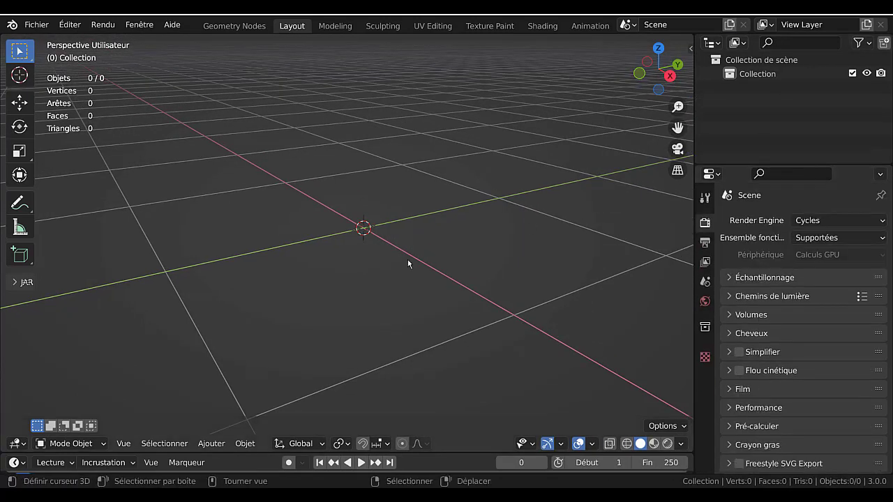
# Undo the plane object's deletion and delete the plane again from the outliner
pyautogui.hotkey('ctrl', 'z')
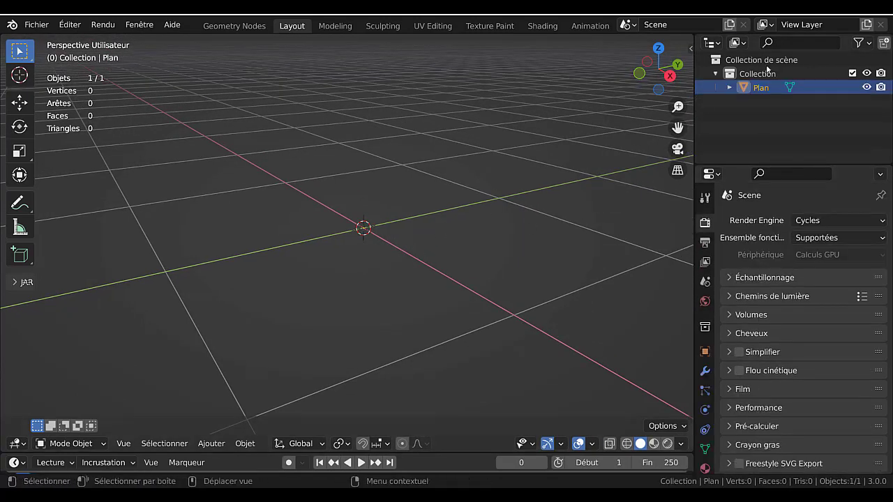
pyautogui.rightClick(827, 89)
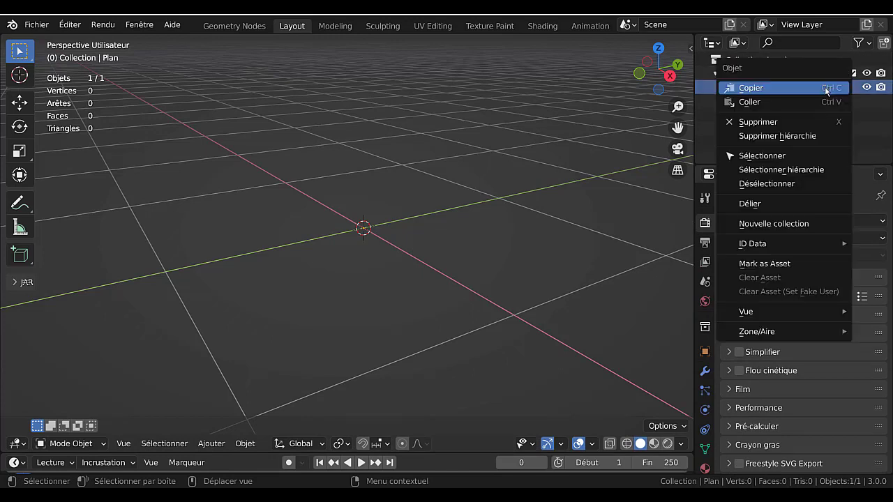
pyautogui.click(803, 122)
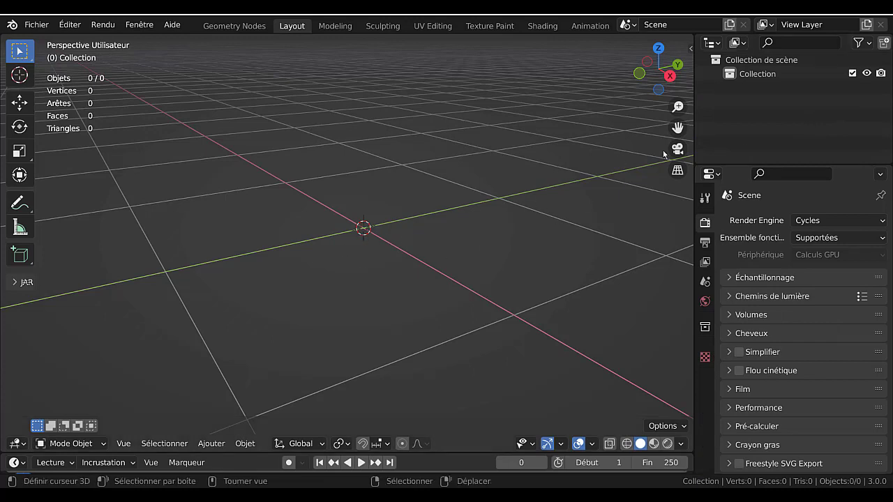
# Make the outliner taller still and add a UV sphere at the world origin
pyautogui.moveTo(824, 166); pyautogui.dragTo(777, 199)
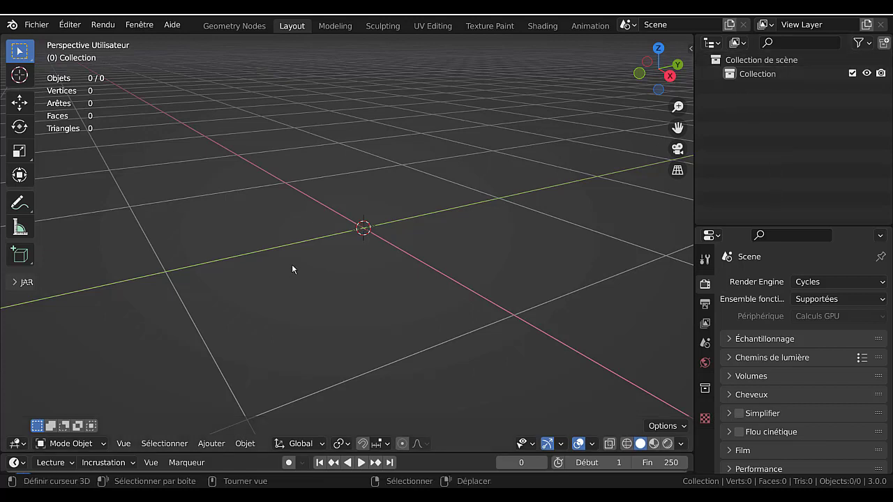
pyautogui.scroll(2, 376, 300)
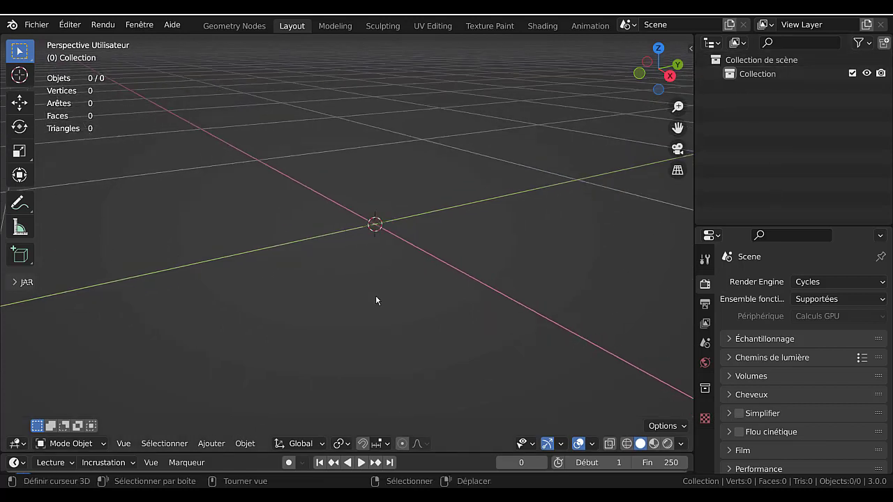
pyautogui.scroll(1, 375, 300)
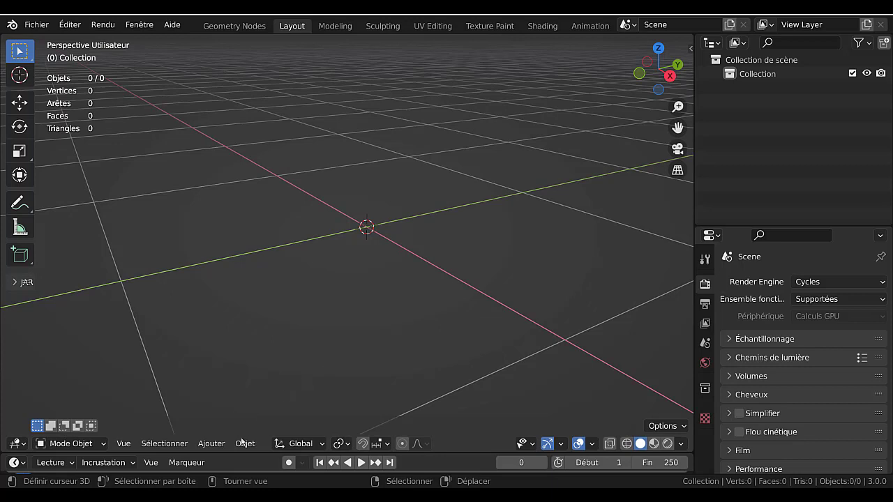
pyautogui.click(211, 443)
pyautogui.moveTo(218, 426)
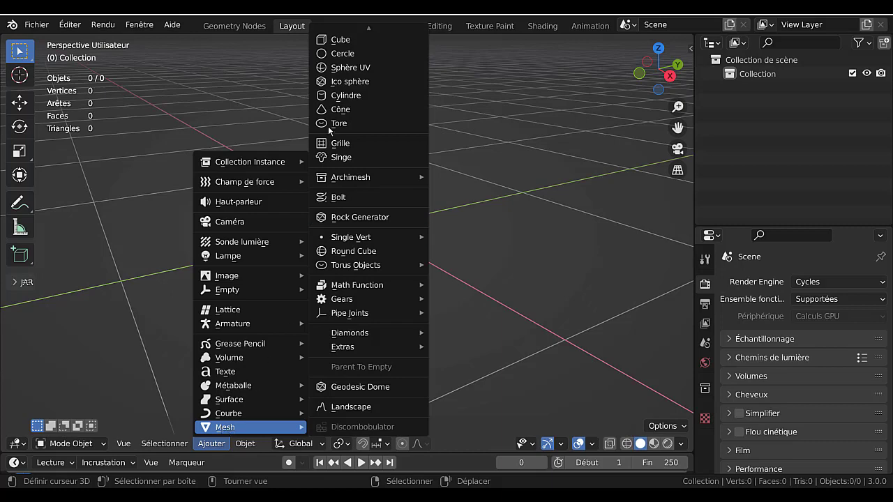
pyautogui.click(349, 68)
pyautogui.scroll(-6, 455, 261)
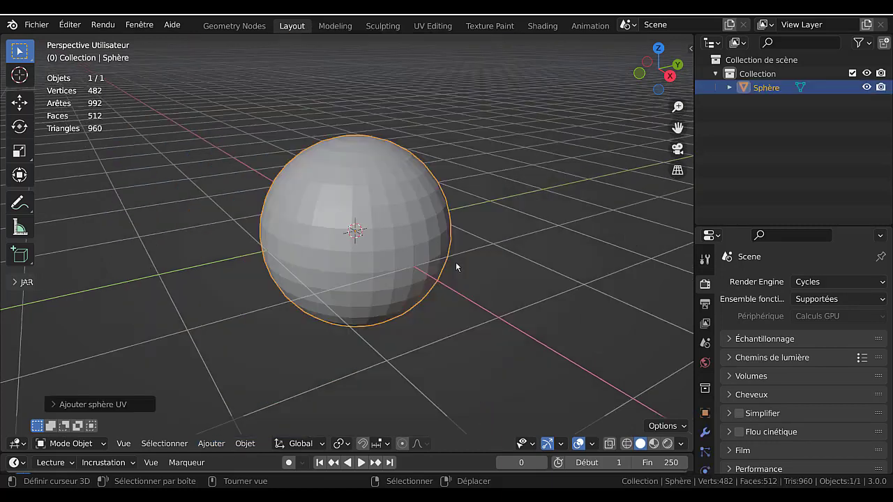
# View the UV sphere from the front and enter Edit Mode with a single equator vertex selected
pyautogui.moveTo(460, 298); pyautogui.dragTo(429, 277, button='middle')
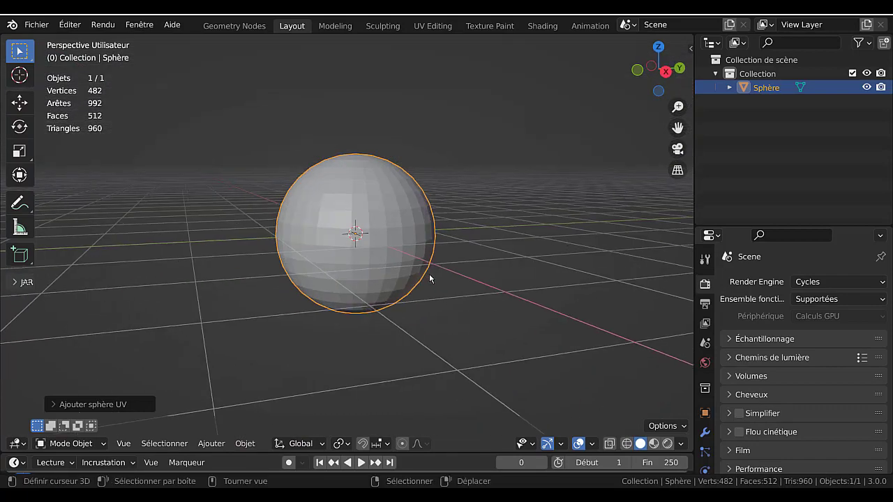
pyautogui.press('KP_1')
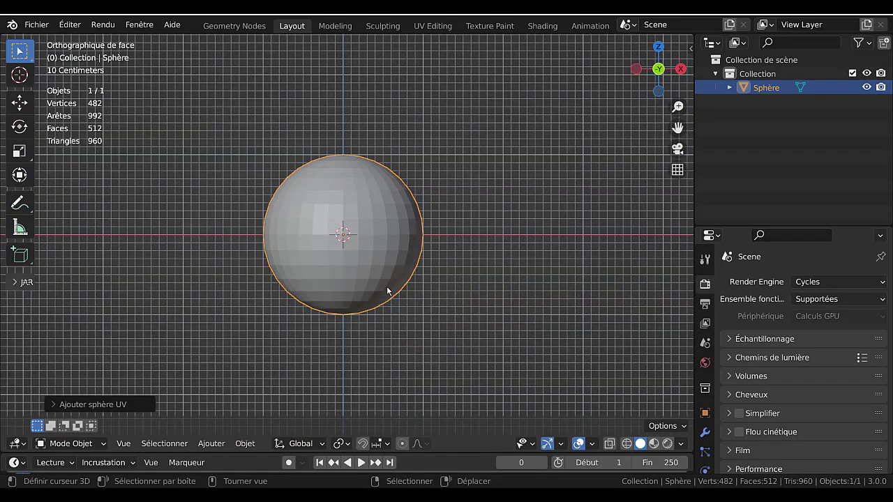
pyautogui.keyDown('shift'); pyautogui.moveTo(387, 293); pyautogui.dragTo(433, 292, button='middle'); pyautogui.keyUp('shift')
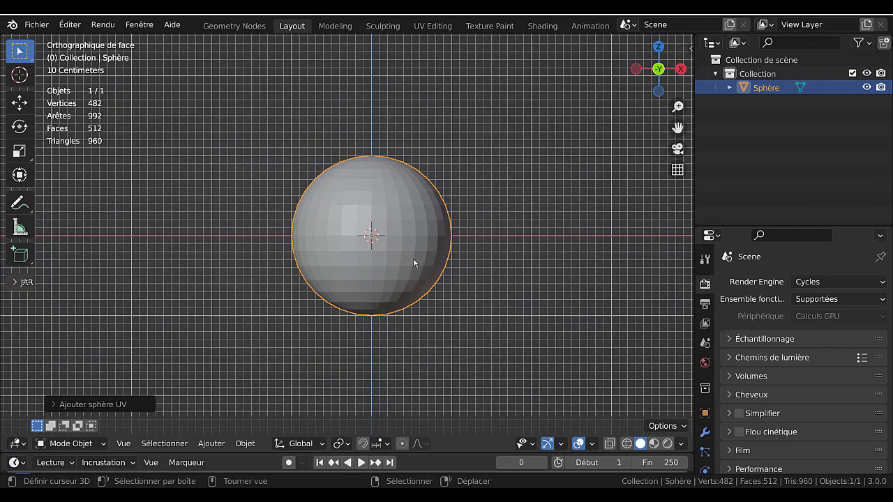
pyautogui.press('Tab')
pyautogui.scroll(2, 418, 251)
pyautogui.click(423, 237)
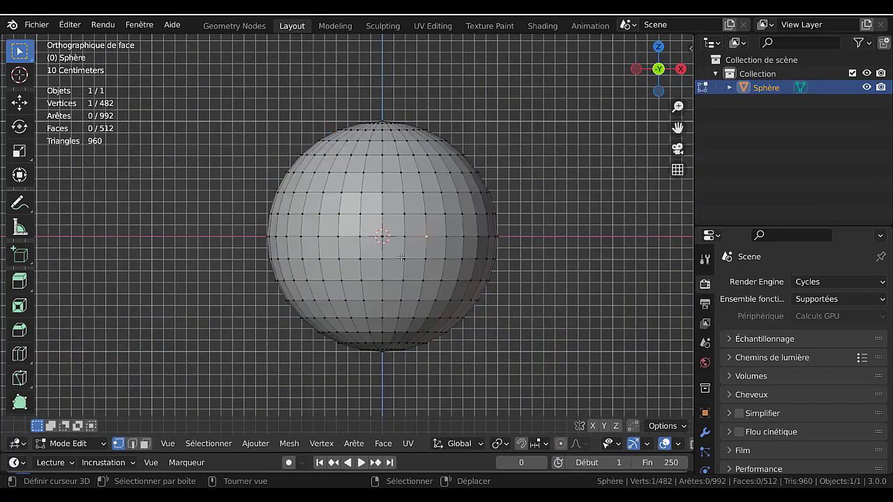
# Examine the sphere's quad topology by selecting several horizontal and vertical edge loops in turn, and finish with nothing selected
pyautogui.keyDown('alt'); pyautogui.click(401, 241); pyautogui.keyUp('alt')
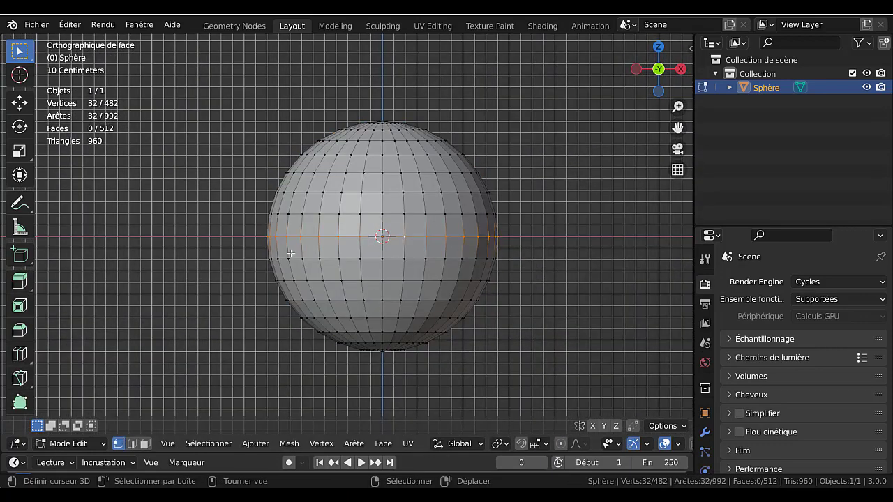
pyautogui.keyDown('alt'); pyautogui.click(409, 191); pyautogui.keyUp('alt')
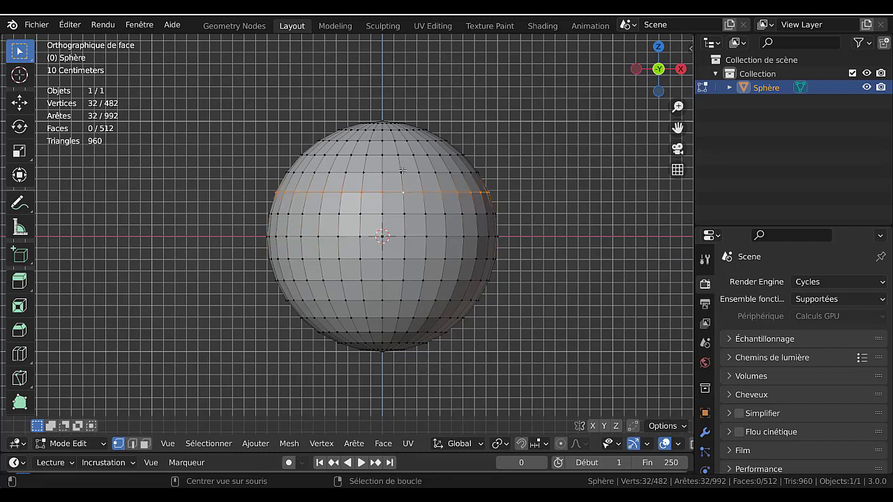
pyautogui.keyDown('alt'); pyautogui.click(405, 156); pyautogui.keyUp('alt')
pyautogui.keyDown('alt'); pyautogui.click(420, 257); pyautogui.keyUp('alt')
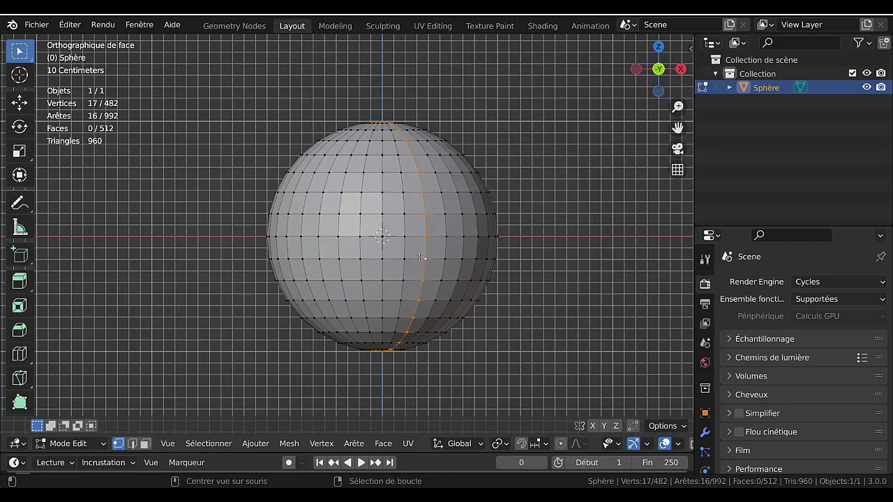
pyautogui.keyDown('alt'); pyautogui.click(380, 280); pyautogui.keyUp('alt')
pyautogui.keyDown('alt'); pyautogui.click(364, 299); pyautogui.keyUp('alt')
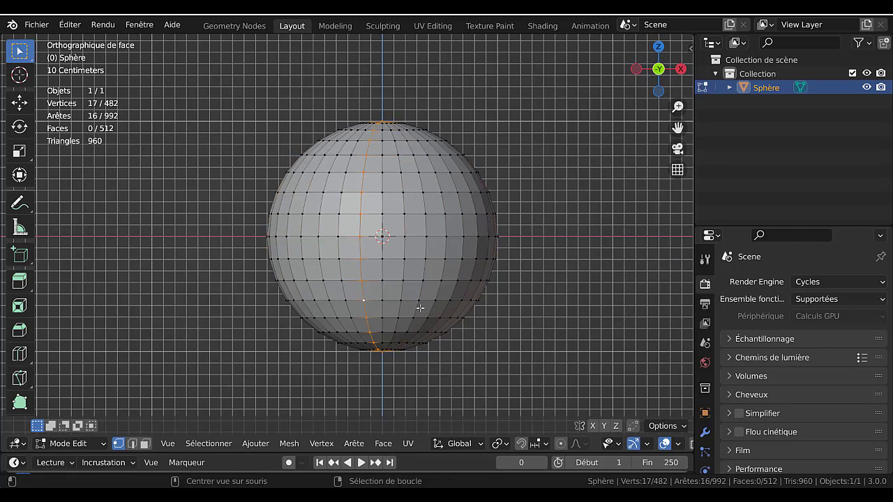
pyautogui.keyDown('alt'); pyautogui.click(432, 300); pyautogui.keyUp('alt')
pyautogui.keyDown('alt'); pyautogui.click(474, 234); pyautogui.keyUp('alt')
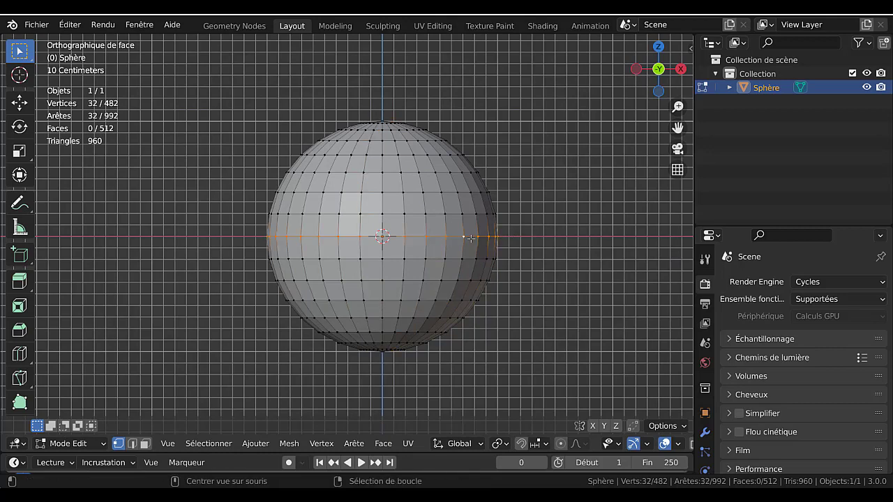
pyautogui.scroll(3, 473, 225)
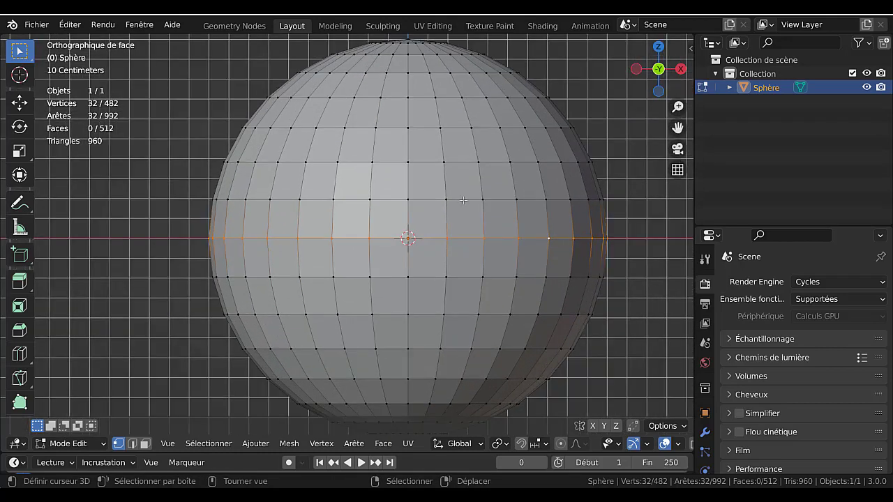
pyautogui.keyDown('alt'); pyautogui.click(463, 200); pyautogui.keyUp('alt')
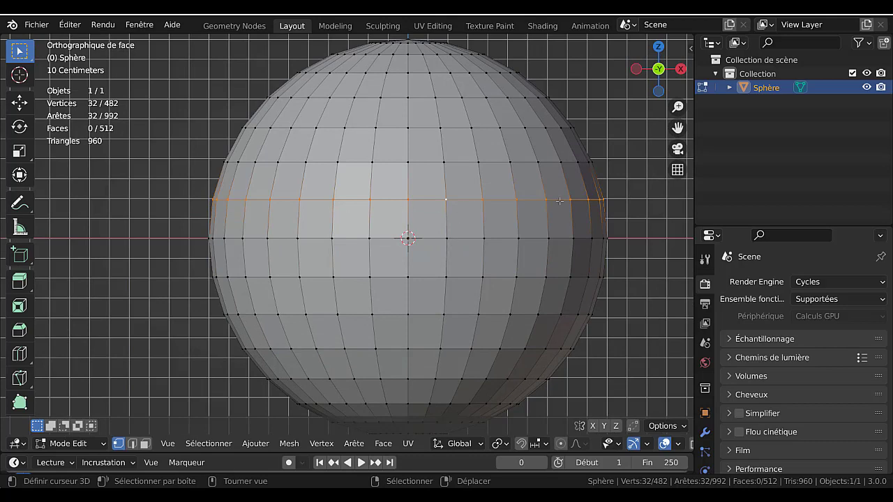
pyautogui.scroll(-4, 415, 271)
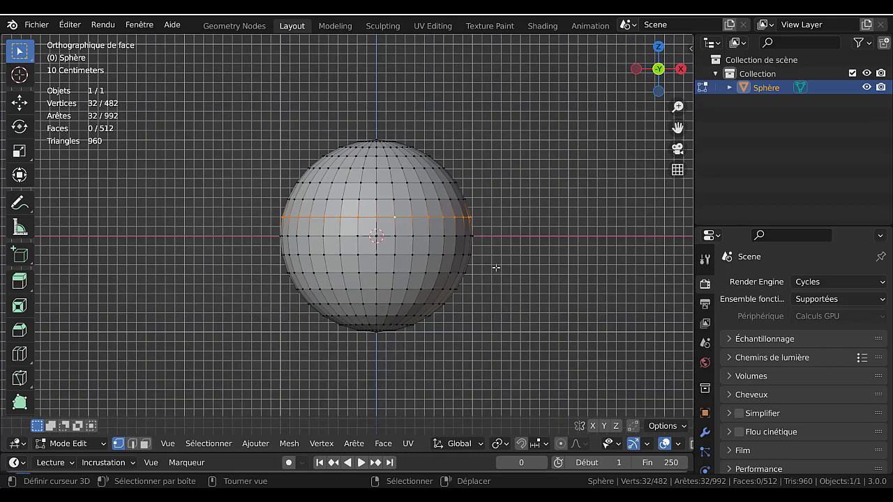
pyautogui.click(532, 255)
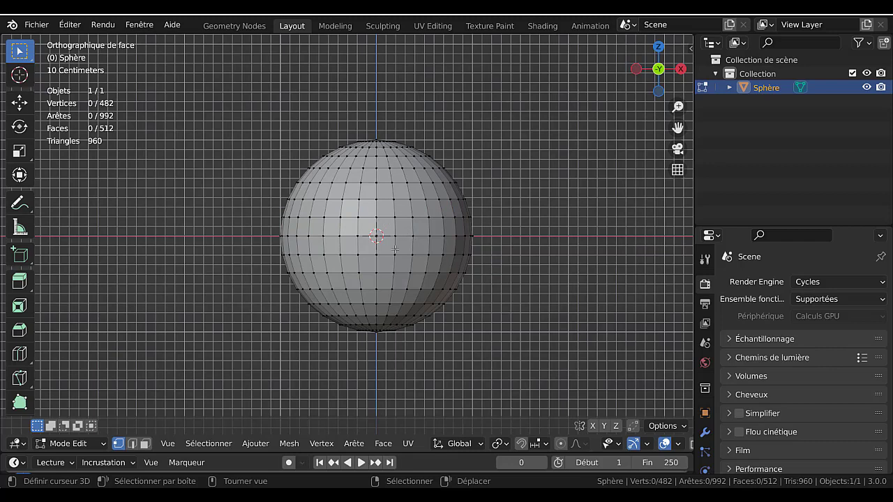
# Return to Object Mode and add a cylinder mesh at the sphere's centre
pyautogui.click(245, 448)
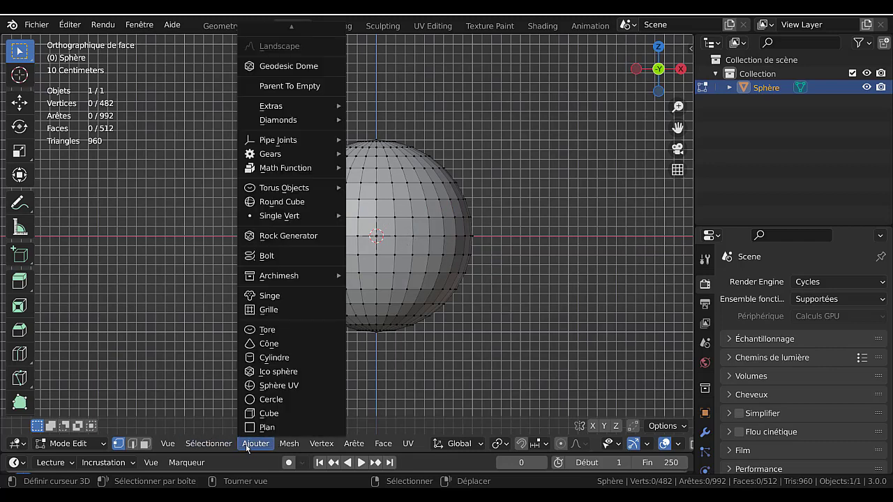
pyautogui.press('Escape')
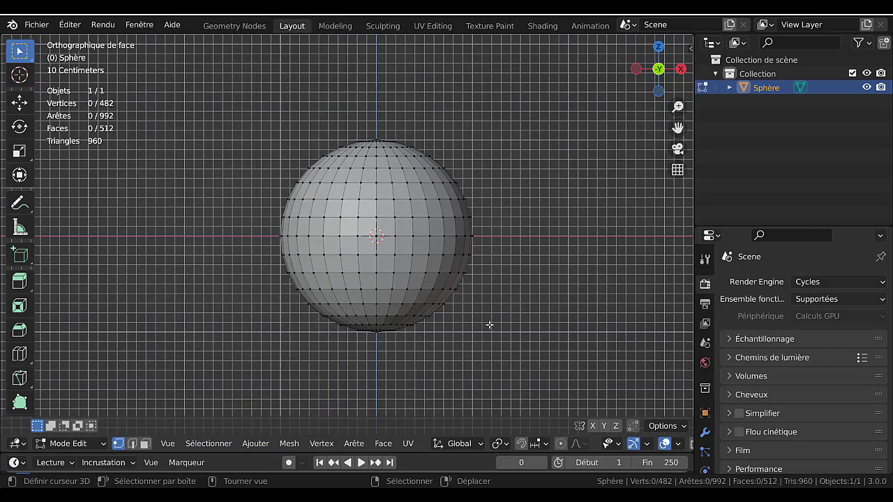
pyautogui.press('Tab')
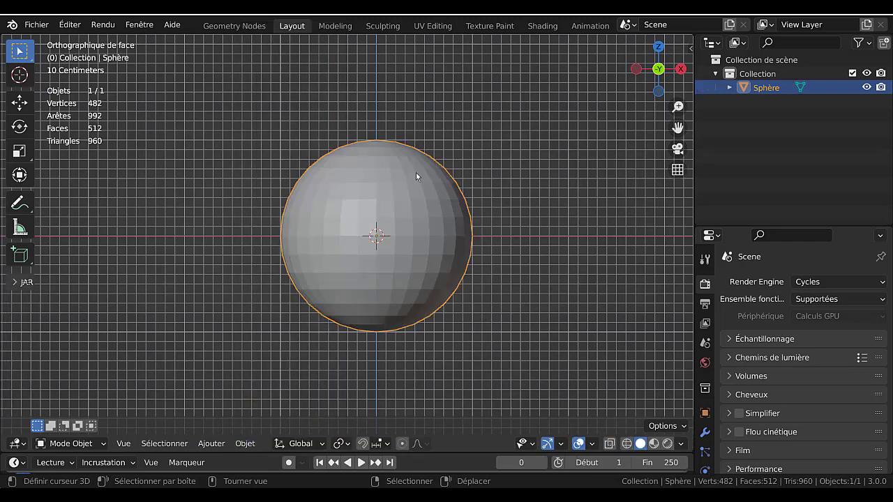
pyautogui.click(212, 446)
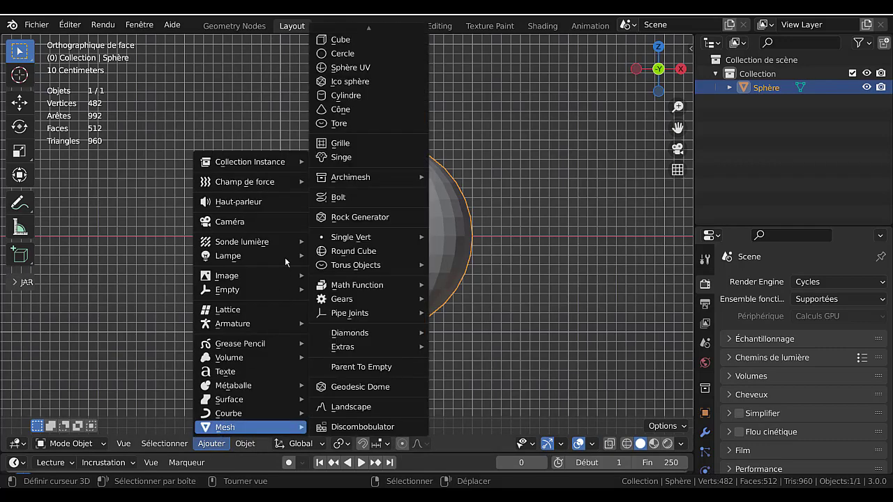
pyautogui.click(346, 96)
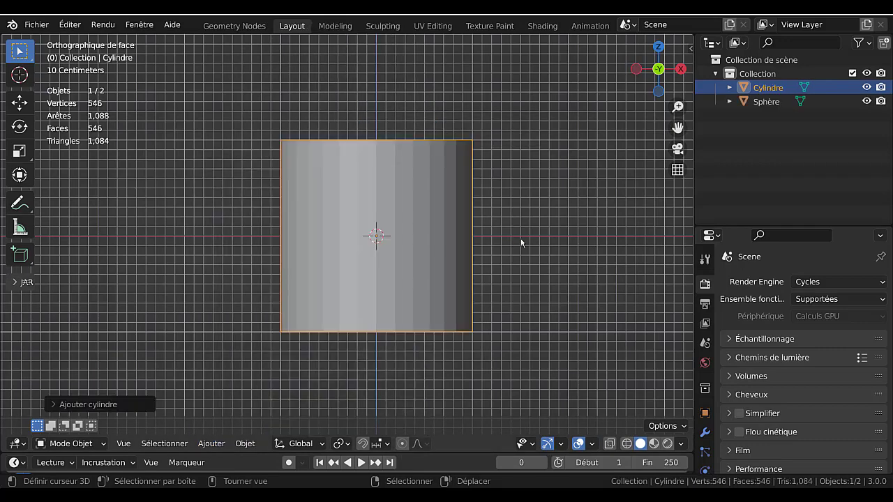
# Rotate the cylinder 90° about the X axis and scale it down to about 0.37
pyautogui.scroll(-3, 528, 239)
pyautogui.scroll(-2, 531, 240)
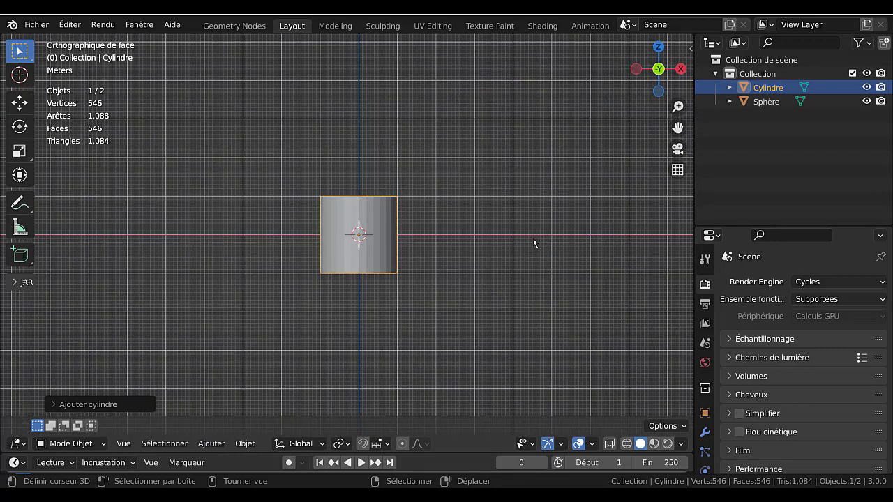
pyautogui.write('rx')
pyautogui.write('90')
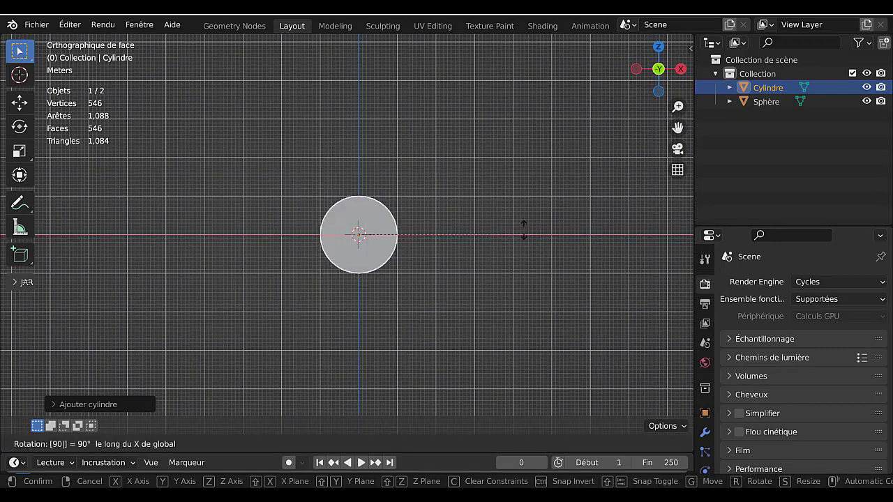
pyautogui.press('Return')
pyautogui.press('s')
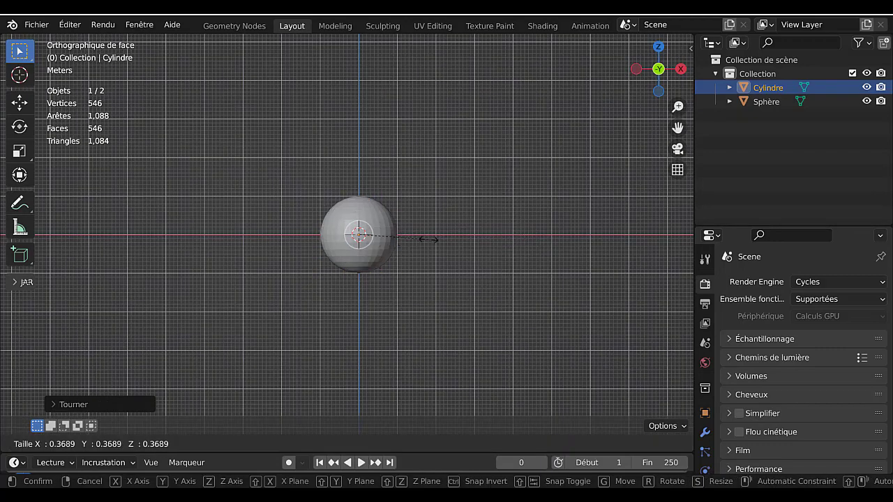
pyautogui.click(424, 239)
# Move the cylinder along the Y axis until it sticks partly out of the sphere's front
pyautogui.moveTo(425, 239); pyautogui.dragTo(325, 306, button='middle')
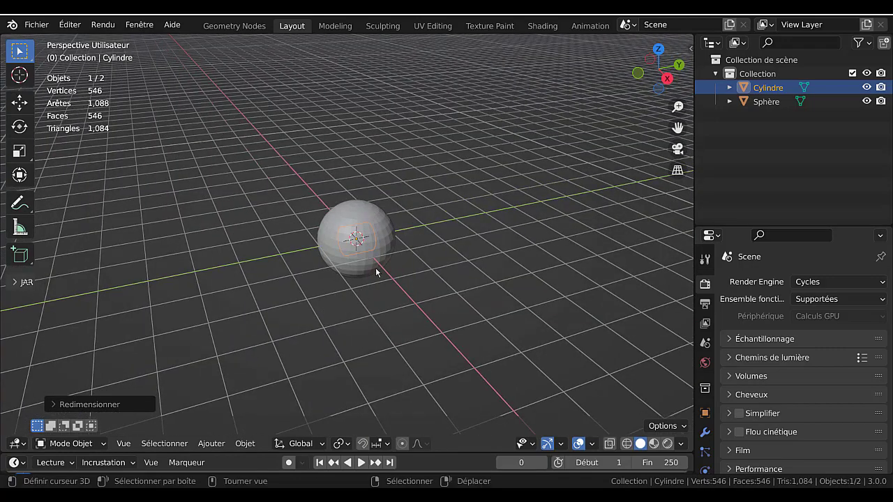
pyautogui.press('g')
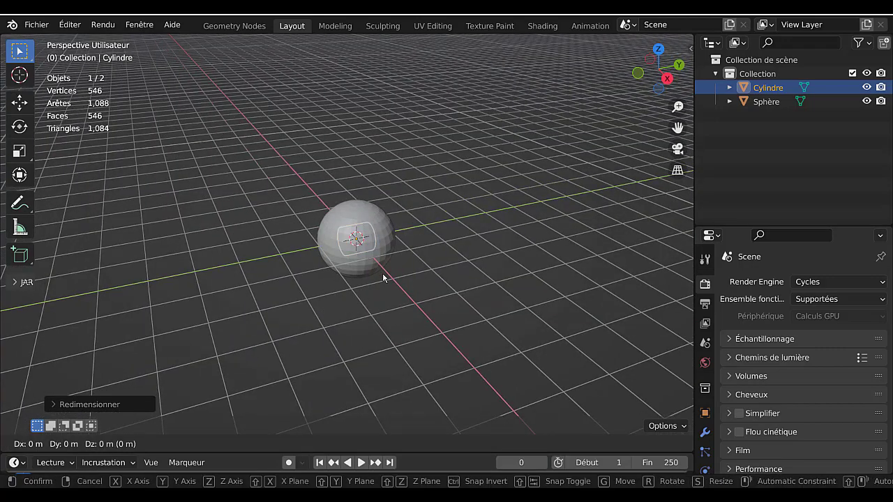
pyautogui.press('y')
pyautogui.click(352, 291)
pyautogui.moveTo(353, 290); pyautogui.dragTo(385, 281, button='middle')
pyautogui.scroll(2, 440, 272)
pyautogui.scroll(2, 439, 271)
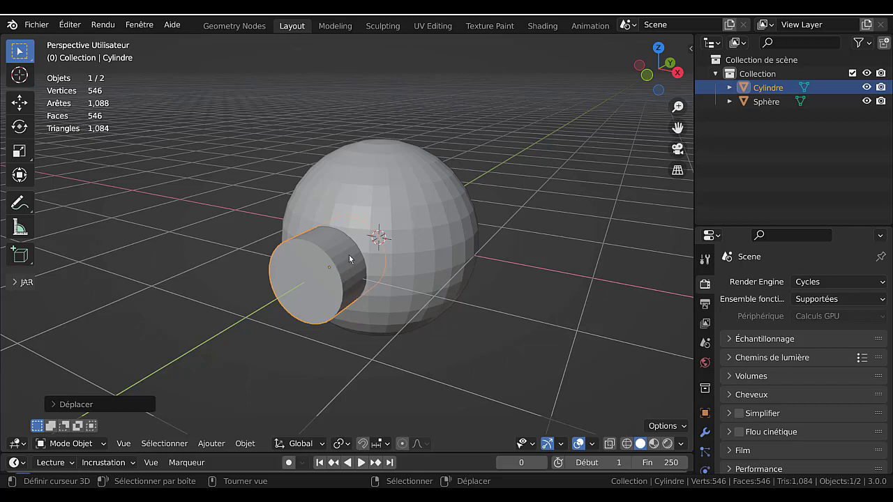
# Add the sphere to the selection as the active object and subtract the cylinder from it with a Boolean difference
pyautogui.keyDown('shift'); pyautogui.click(415, 267); pyautogui.keyUp('shift')
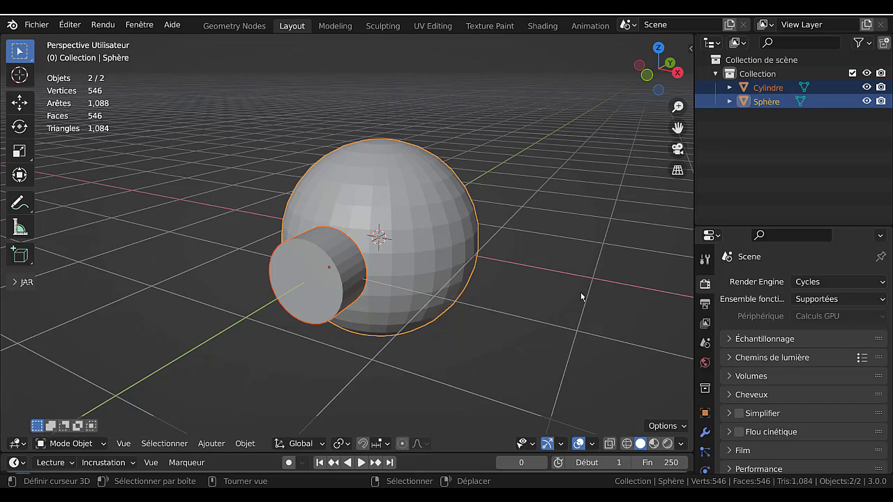
pyautogui.press('shift')
pyautogui.press('ctrl+shift+KP_Subtract')
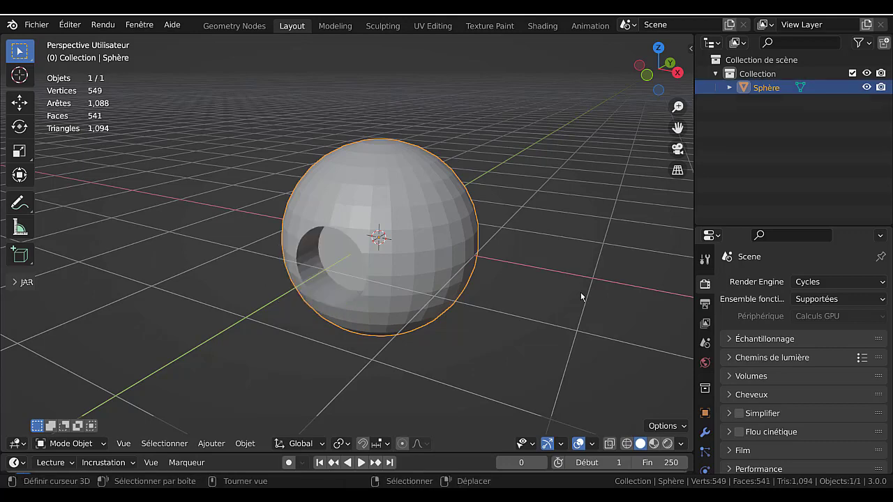
# In Edit Mode with face selection, delete the flat circular face at the inner end of the sphere's hole
pyautogui.moveTo(465, 339); pyautogui.dragTo(478, 262, button='middle')
pyautogui.press('Tab')
pyautogui.scroll(2, 479, 262)
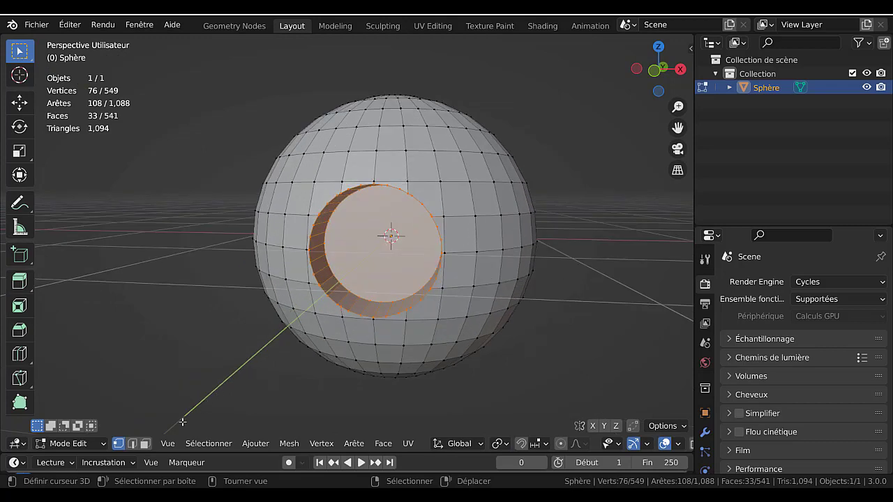
pyautogui.click(146, 444)
pyautogui.moveTo(391, 252); pyautogui.dragTo(419, 262, button='middle')
pyautogui.press('x')
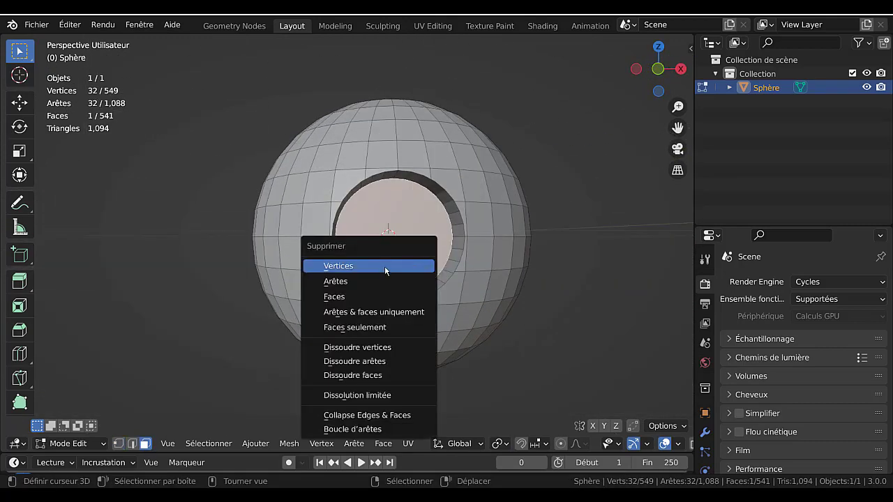
pyautogui.click(380, 293)
# Switch to vertex selection and place the 3D cursor on the sphere near the hole's upper rim
pyautogui.moveTo(380, 293); pyautogui.dragTo(369, 227, button='middle')
pyautogui.click(118, 443)
pyautogui.scroll(5, 370, 228)
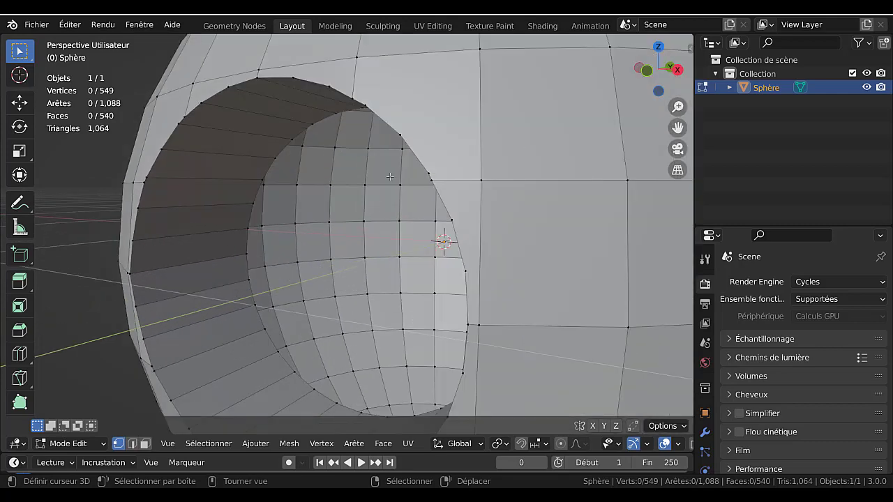
pyautogui.scroll(-4, 391, 122)
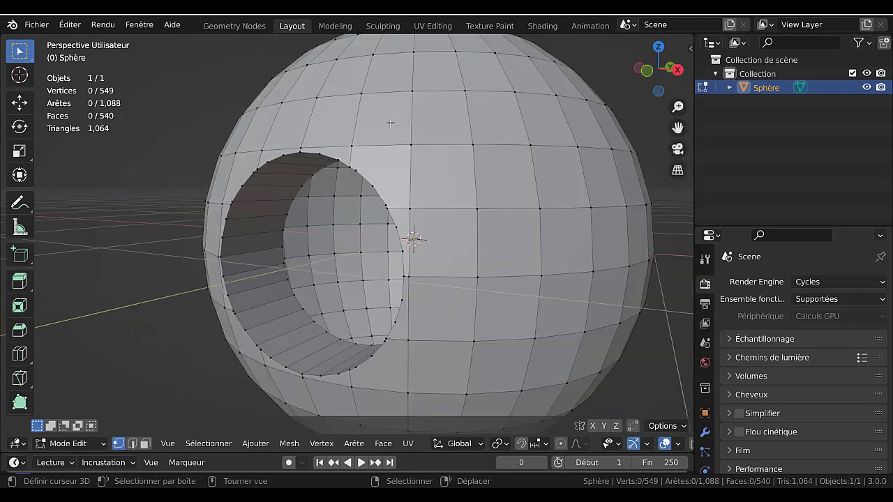
pyautogui.keyDown('shift'); pyautogui.rightClick(361, 163); pyautogui.keyUp('shift')
pyautogui.click(361, 161)
# Select the n-gon face bordering the hole's upper rim and examine its vertices in vertex selection mode
pyautogui.click(145, 443)
pyautogui.click(394, 172)
pyautogui.scroll(3, 399, 172)
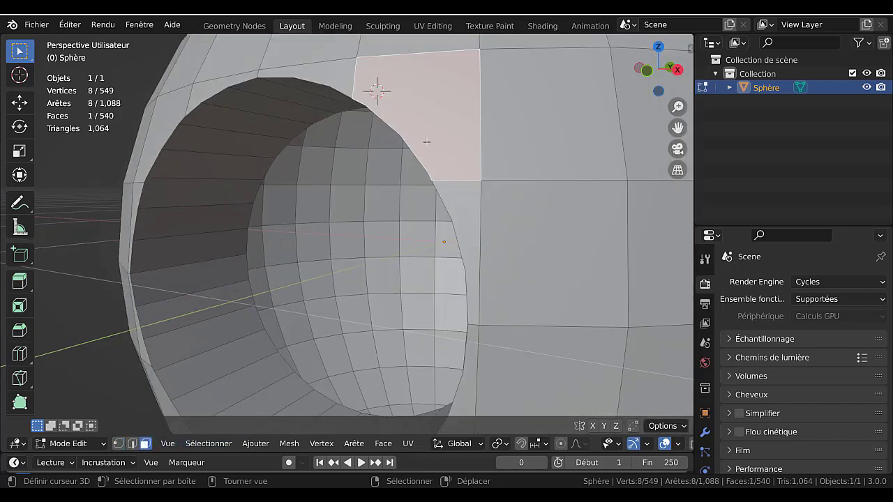
pyautogui.press('1')
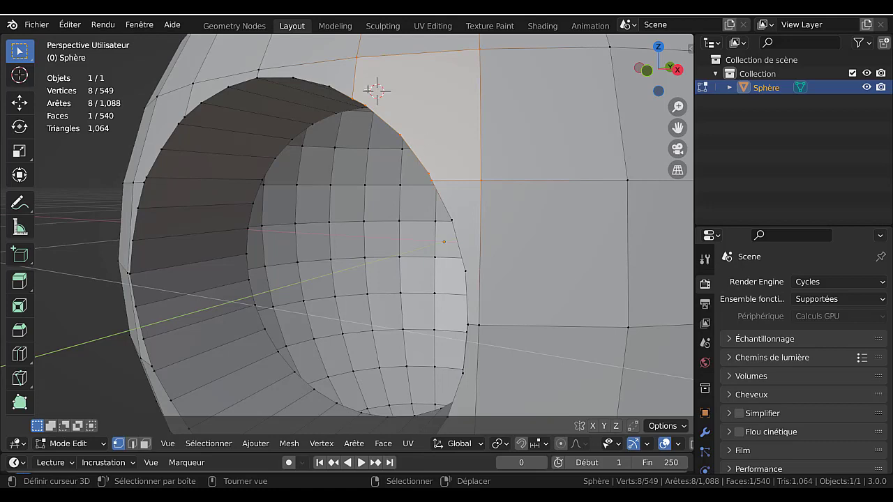
# Select the edge loop at the inner end of the hole's tunnel and delete its vertices
pyautogui.scroll(-6, 370, 133)
pyautogui.moveTo(358, 179); pyautogui.dragTo(492, 197, button='middle')
pyautogui.keyDown('alt'); pyautogui.click(480, 210); pyautogui.keyUp('alt')
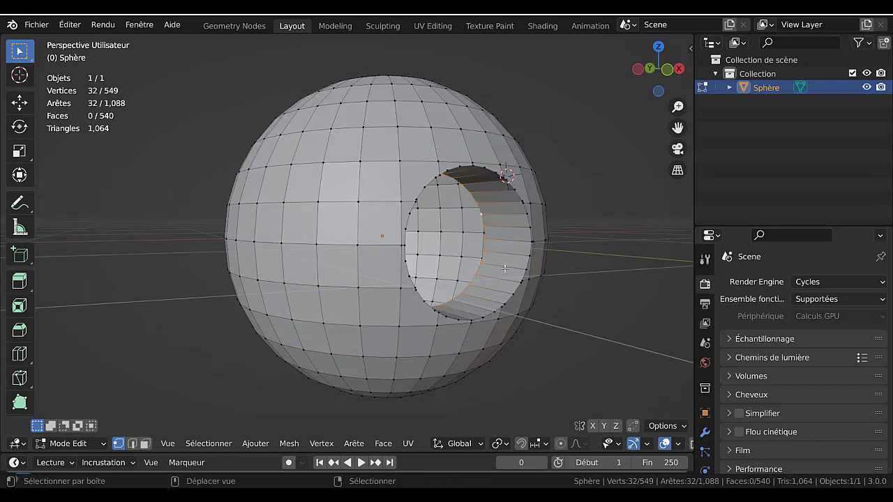
pyautogui.press('x')
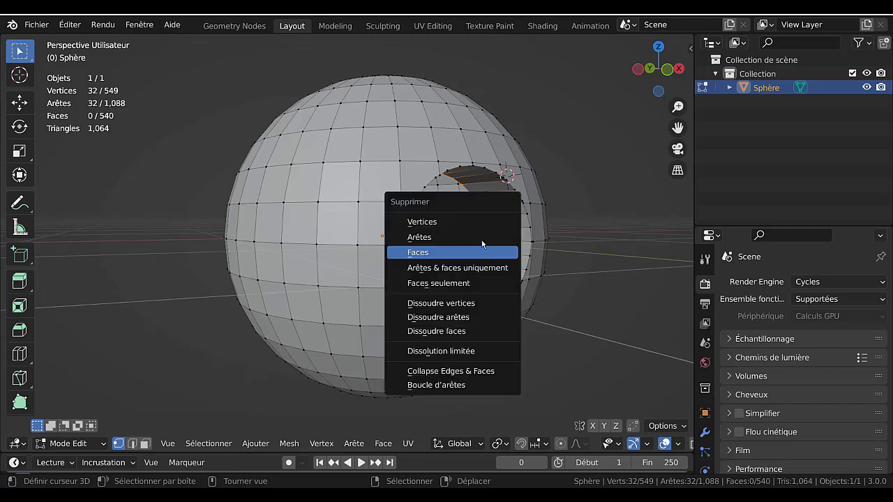
pyautogui.click(479, 221)
pyautogui.moveTo(479, 222); pyautogui.dragTo(366, 185, button='middle')
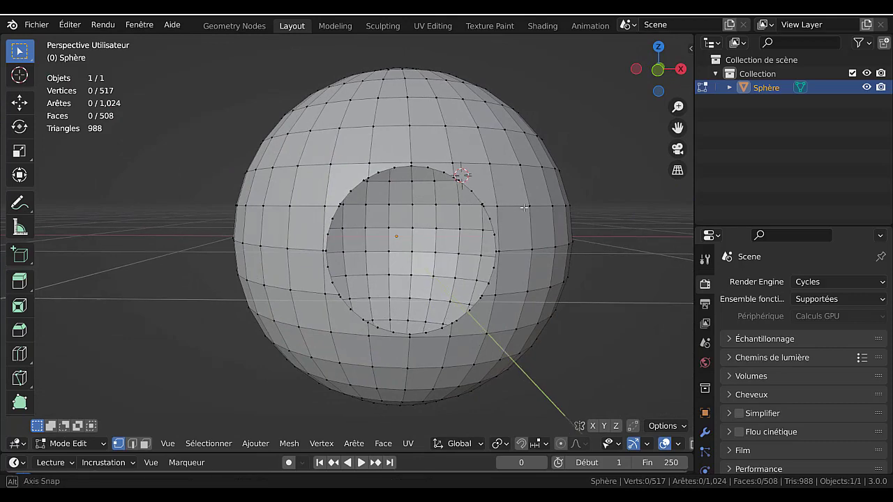
# Select the hole's rim by adding its edge segments one after another, and clear the selection
pyautogui.moveTo(468, 189); pyautogui.dragTo(414, 217, button='middle')
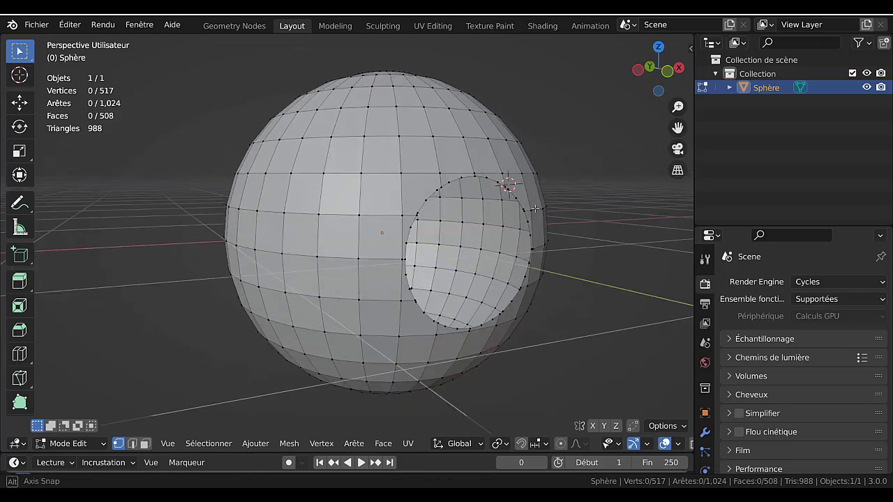
pyautogui.moveTo(596, 267); pyautogui.dragTo(541, 245, button='middle')
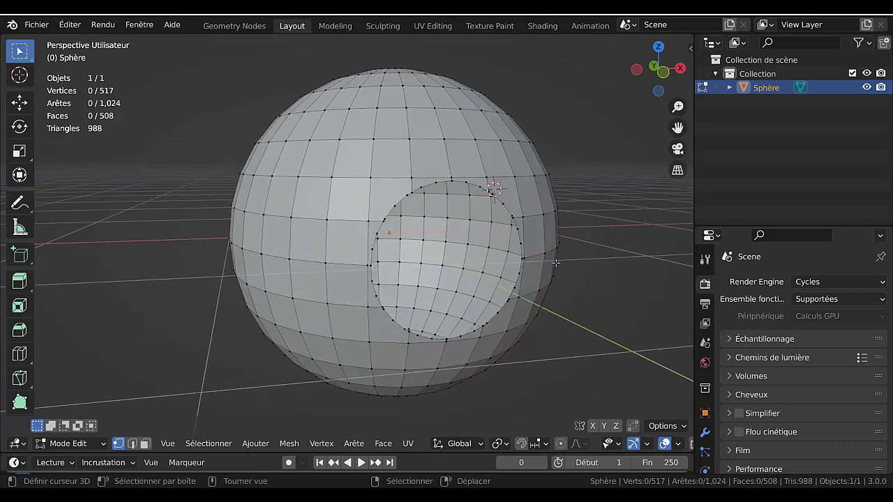
pyautogui.keyDown('alt'); pyautogui.click(499, 194); pyautogui.keyUp('alt')
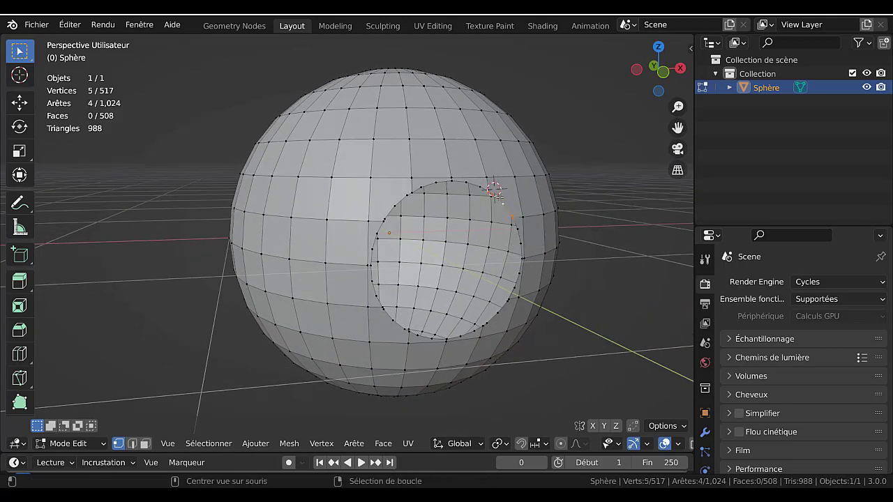
pyautogui.keyDown('alt'); pyautogui.keyDown('shift'); pyautogui.click(478, 183); pyautogui.keyUp('shift'); pyautogui.keyUp('alt')
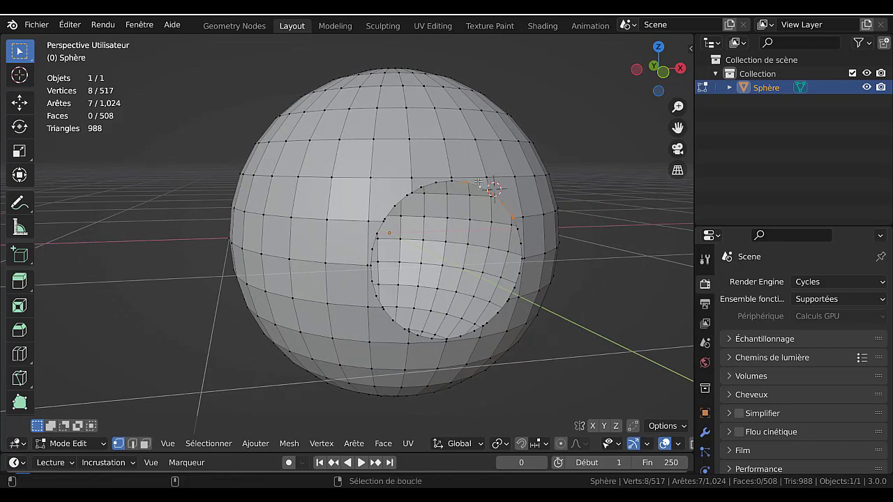
pyautogui.keyDown('alt'); pyautogui.keyDown('shift'); pyautogui.click(429, 184); pyautogui.keyUp('shift'); pyautogui.keyUp('alt')
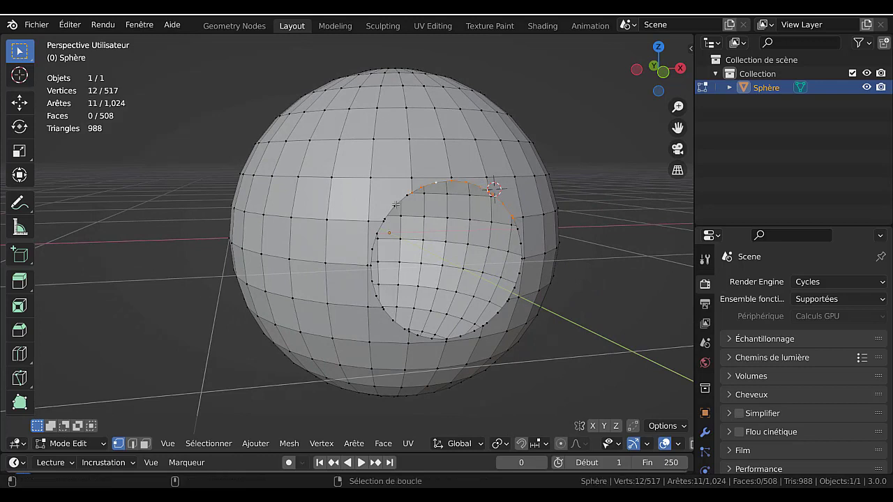
pyautogui.keyDown('alt'); pyautogui.keyDown('shift'); pyautogui.click(382, 220); pyautogui.keyUp('shift'); pyautogui.keyUp('alt')
pyautogui.keyDown('alt'); pyautogui.keyDown('shift'); pyautogui.click(373, 246); pyautogui.keyUp('shift'); pyautogui.keyUp('alt')
pyautogui.keyDown('alt'); pyautogui.keyDown('shift'); pyautogui.click(372, 296); pyautogui.keyUp('shift'); pyautogui.keyUp('alt')
pyautogui.keyDown('alt'); pyautogui.keyDown('shift'); pyautogui.click(386, 318); pyautogui.keyUp('shift'); pyautogui.keyUp('alt')
pyautogui.keyDown('alt'); pyautogui.keyDown('shift'); pyautogui.click(423, 340); pyautogui.keyUp('shift'); pyautogui.keyUp('alt')
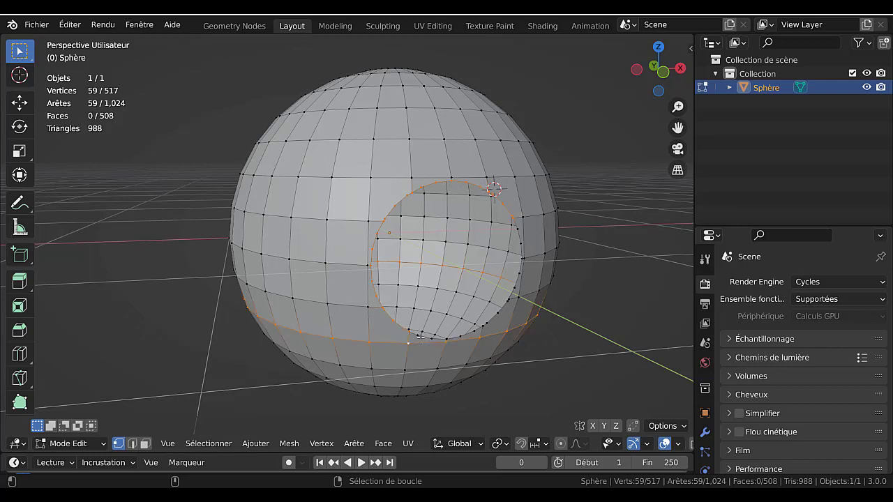
pyautogui.keyDown('alt'); pyautogui.keyDown('shift'); pyautogui.click(471, 334); pyautogui.keyUp('shift'); pyautogui.keyUp('alt')
pyautogui.keyDown('alt'); pyautogui.keyDown('shift'); pyautogui.click(493, 321); pyautogui.keyUp('shift'); pyautogui.keyUp('alt')
pyautogui.keyDown('alt'); pyautogui.keyDown('shift'); pyautogui.click(522, 260); pyautogui.keyUp('shift'); pyautogui.keyUp('alt')
pyautogui.keyDown('alt'); pyautogui.keyDown('shift'); pyautogui.click(533, 324); pyautogui.keyUp('shift'); pyautogui.keyUp('alt')
pyautogui.moveTo(529, 322); pyautogui.dragTo(356, 211, button='middle')
pyautogui.scroll(-2, 373, 236)
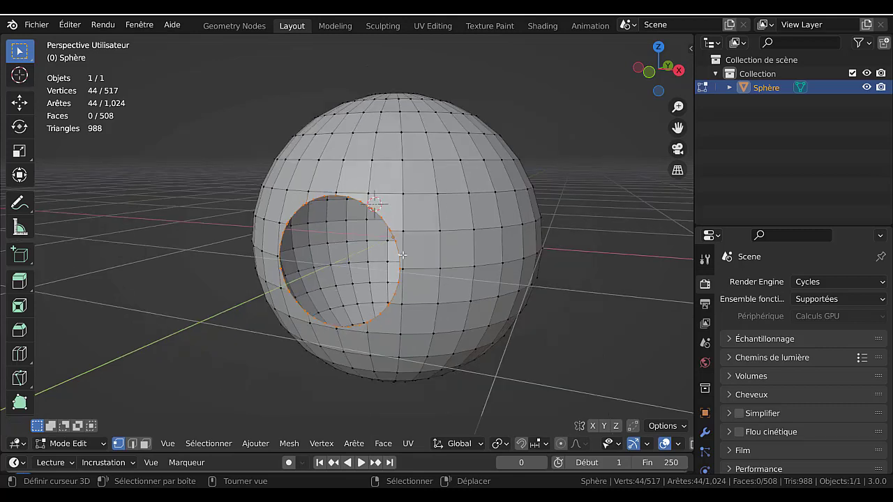
pyautogui.press('a')
pyautogui.hotkey('alt', 'a')
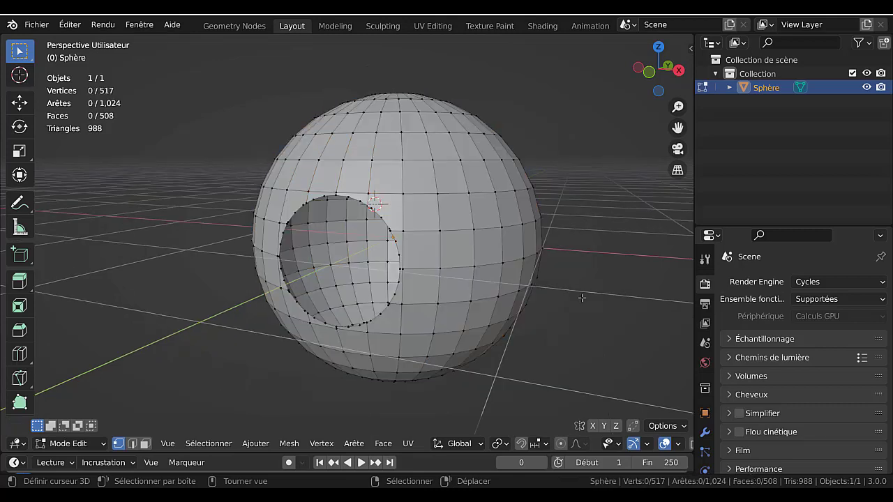
# Try to select the boundary loop with nothing selected on the sphere
pyautogui.click(207, 444)
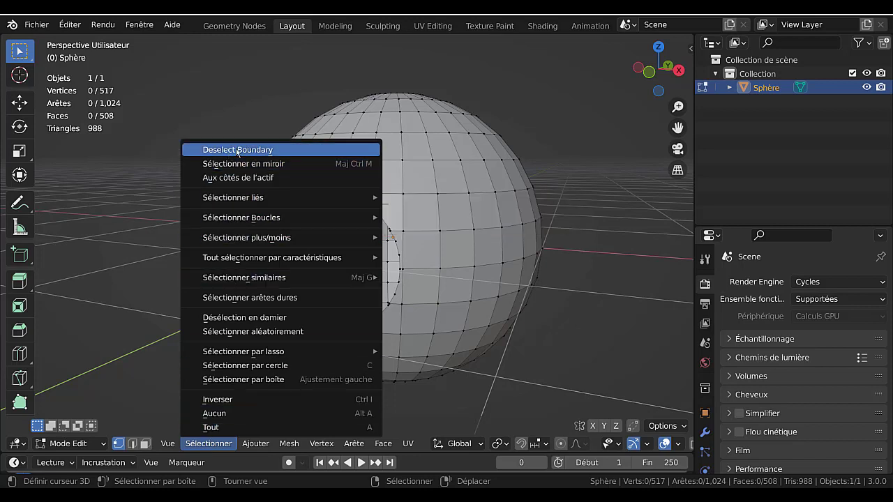
pyautogui.moveTo(247, 219)
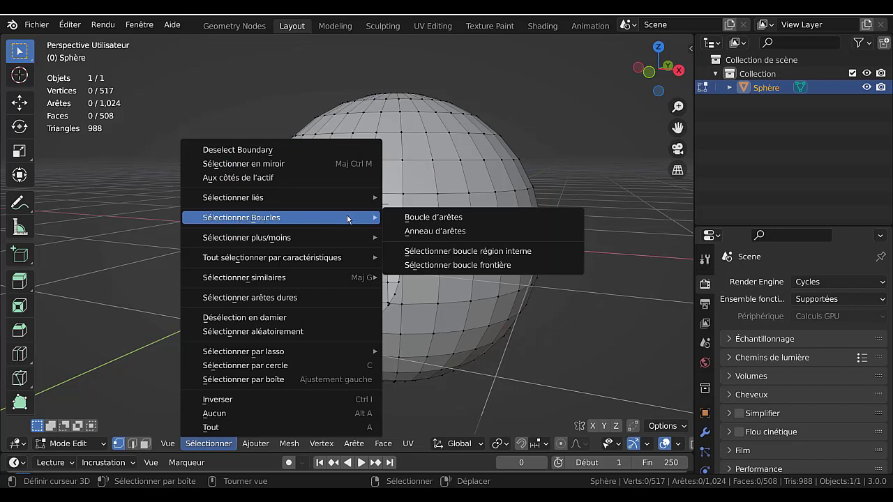
pyautogui.click(472, 266)
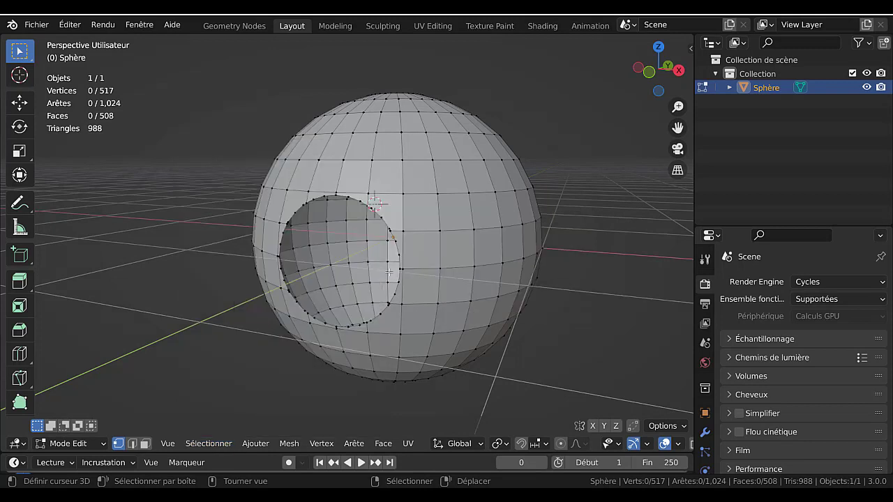
# Select the whole mesh and reduce the selection to its boundary loop around the hole's rim
pyautogui.press('a')
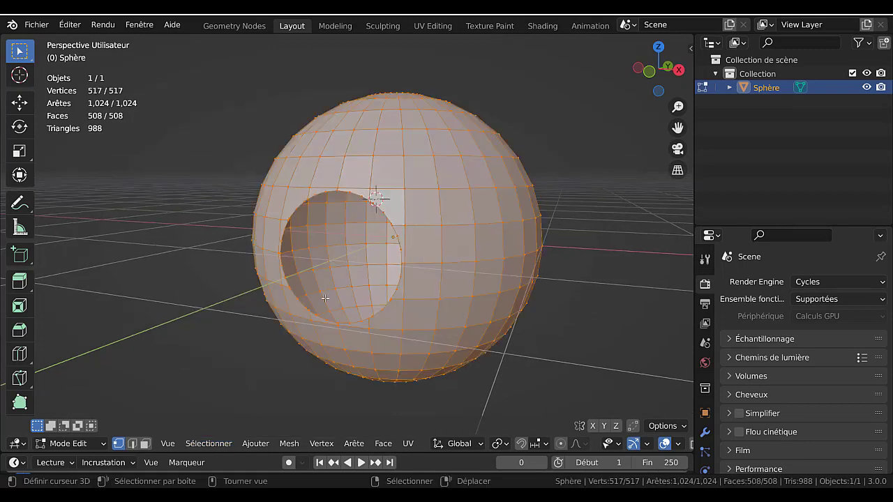
pyautogui.click(209, 444)
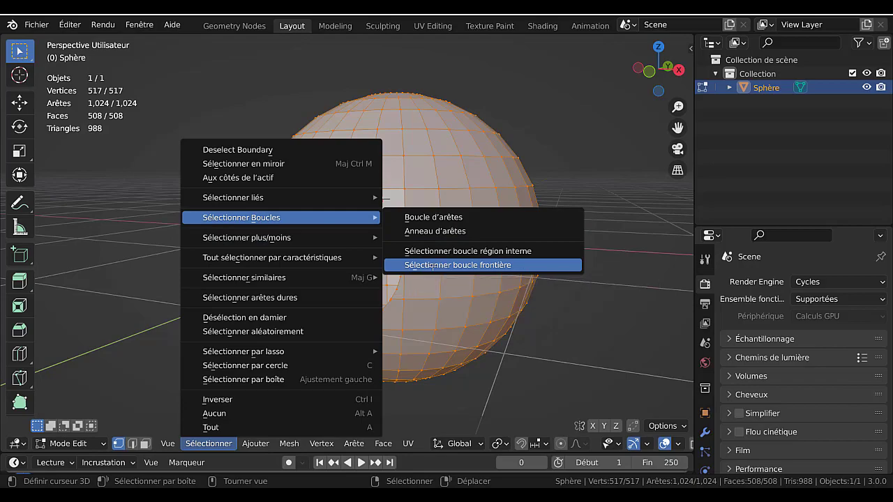
pyautogui.click(432, 265)
# Extrude the hole's rim outward from the sphere along the global Y axis by about 0.2 m
pyautogui.moveTo(500, 368)
pyautogui.mouseDown(button='middle')
pyautogui.moveTo(567, 358)
pyautogui.moveTo(601, 315)
pyautogui.moveTo(565, 339)
pyautogui.moveTo(593, 362)
pyautogui.moveTo(523, 379)
pyautogui.moveTo(484, 370)
pyautogui.mouseUp(button='middle')
pyautogui.moveTo(422, 343); pyautogui.dragTo(374, 339, button='middle')
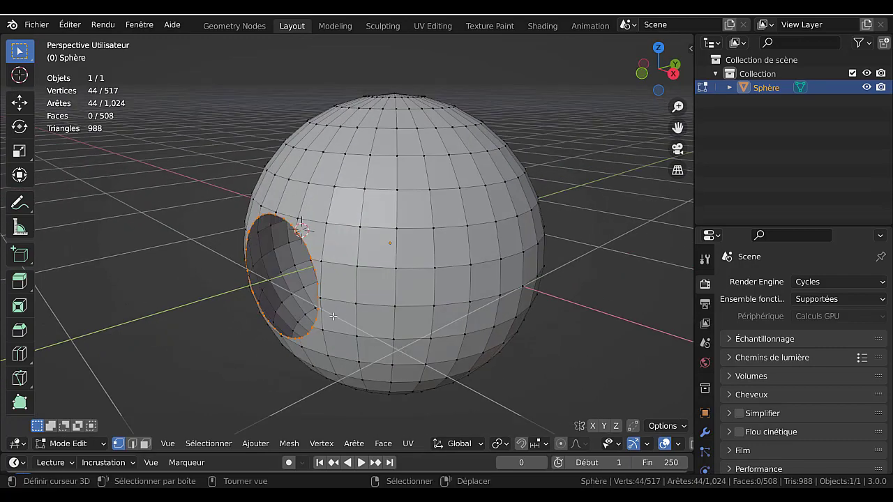
pyautogui.press('e')
pyautogui.press('y')
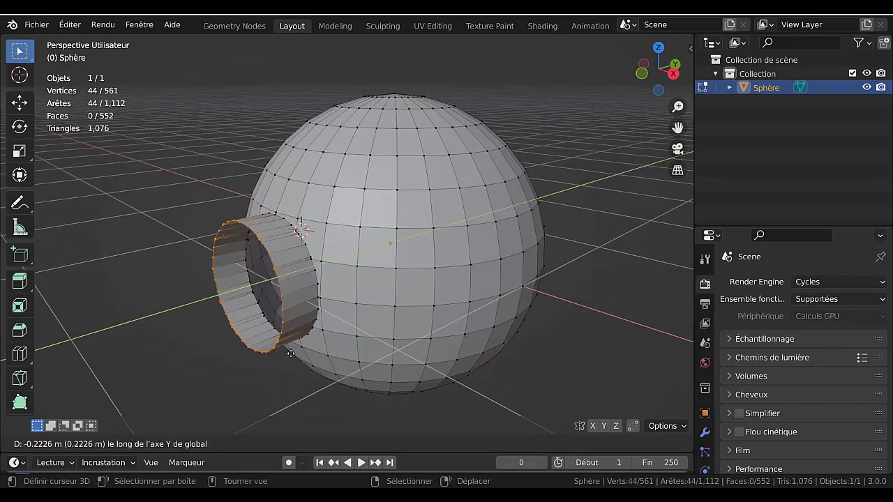
pyautogui.click(303, 344)
# Space the vertices of the extruded collar's outer rim evenly with LoopTools Space
pyautogui.moveTo(342, 349); pyautogui.dragTo(293, 331, button='middle')
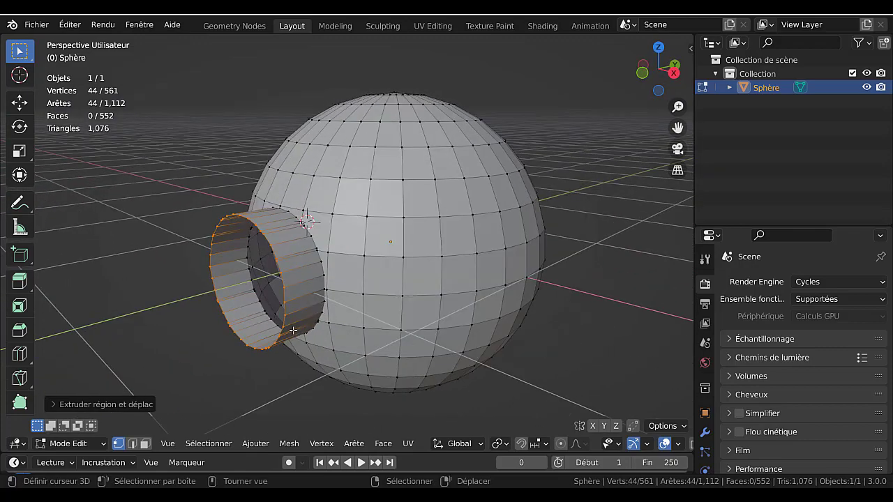
pyautogui.scroll(2, 288, 327)
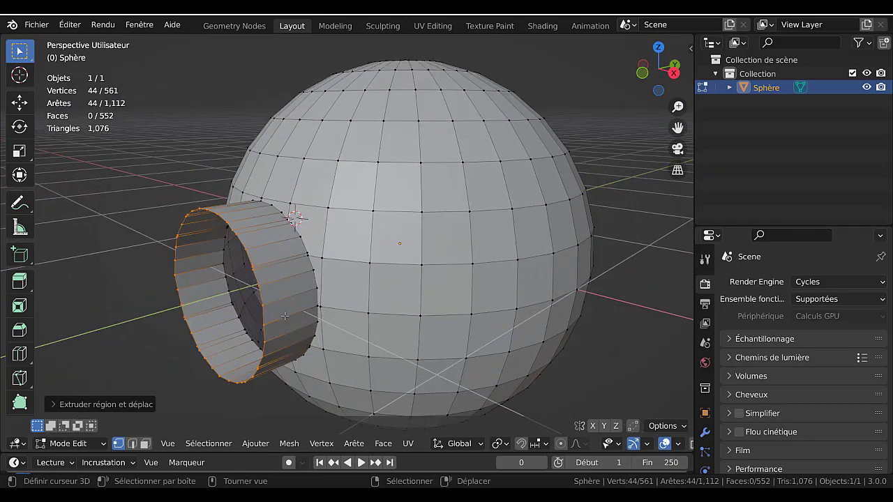
pyautogui.press('q')
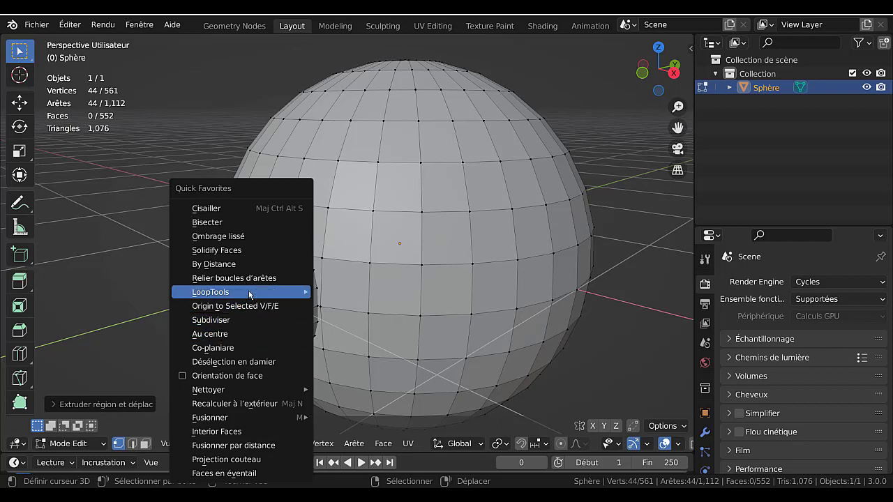
pyautogui.moveTo(248, 298)
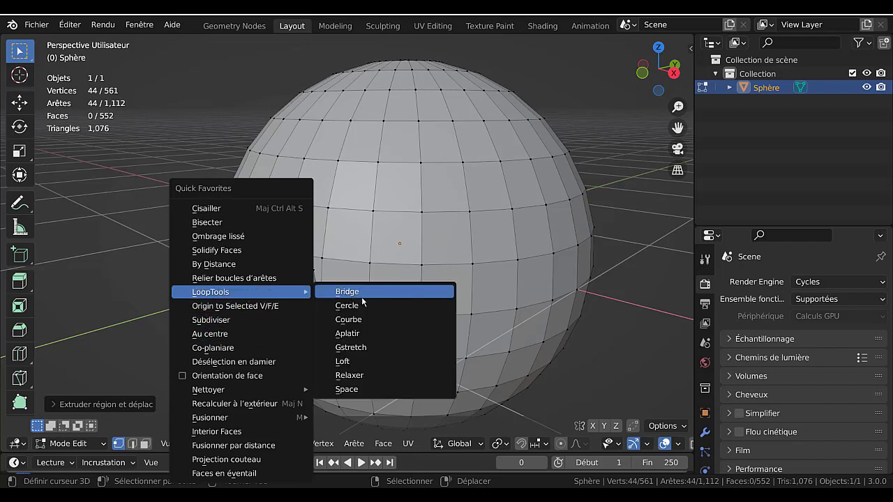
pyautogui.click(360, 389)
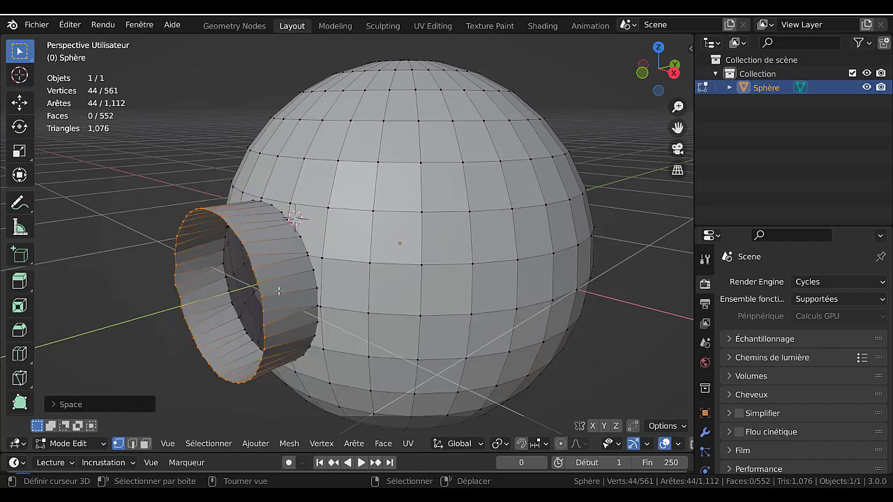
# Shape the collar's outer rim into a regular circle with LoopTools Circle (Cercle)
pyautogui.moveTo(288, 272); pyautogui.dragTo(307, 235, button='middle')
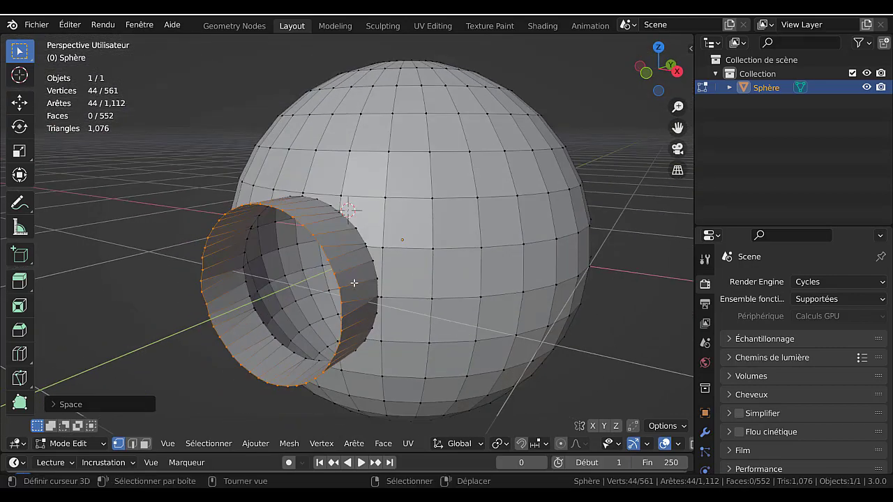
pyautogui.press('q')
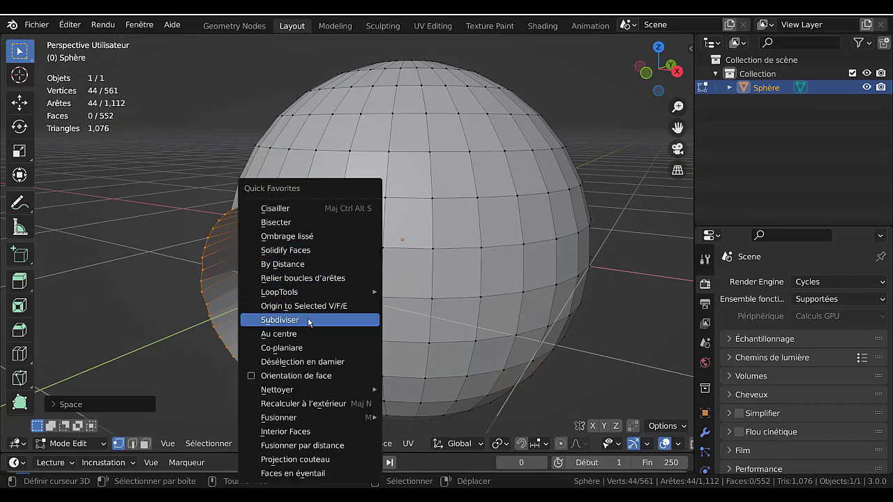
pyautogui.moveTo(302, 293)
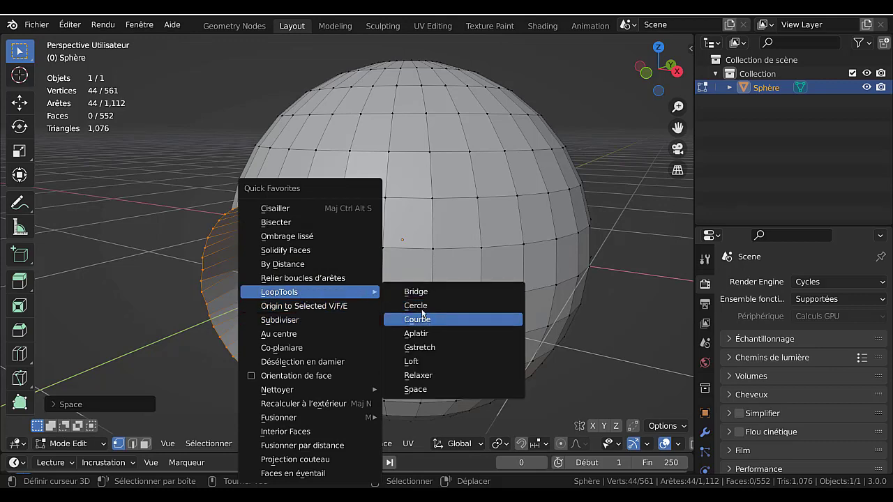
pyautogui.click(423, 307)
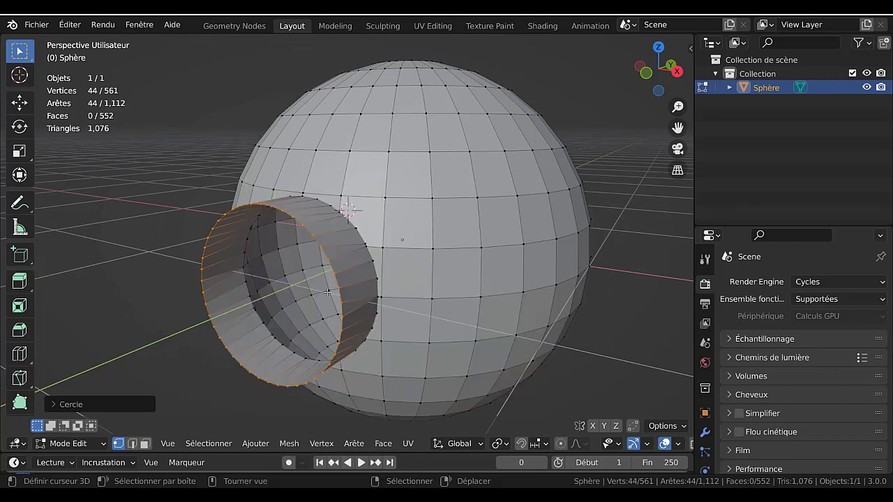
# Examine the collar's edges and shading from several angles, alternating between Object Mode and Edit Mode and finishing in Object Mode
pyautogui.press('Tab')
pyautogui.moveTo(386, 281); pyautogui.dragTo(346, 303, button='middle')
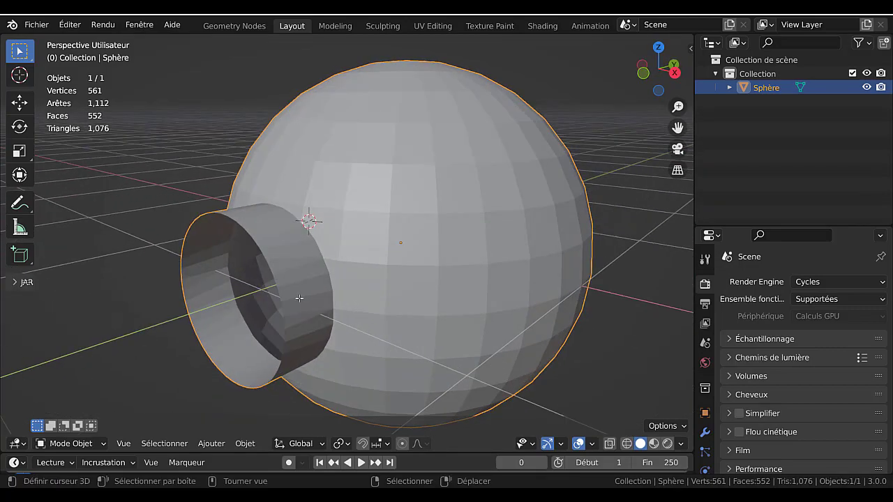
pyautogui.press('Tab')
pyautogui.scroll(3, 268, 293)
pyautogui.keyDown('shift'); pyautogui.moveTo(256, 293); pyautogui.dragTo(329, 271, button='middle'); pyautogui.keyUp('shift')
pyautogui.scroll(-1, 331, 251)
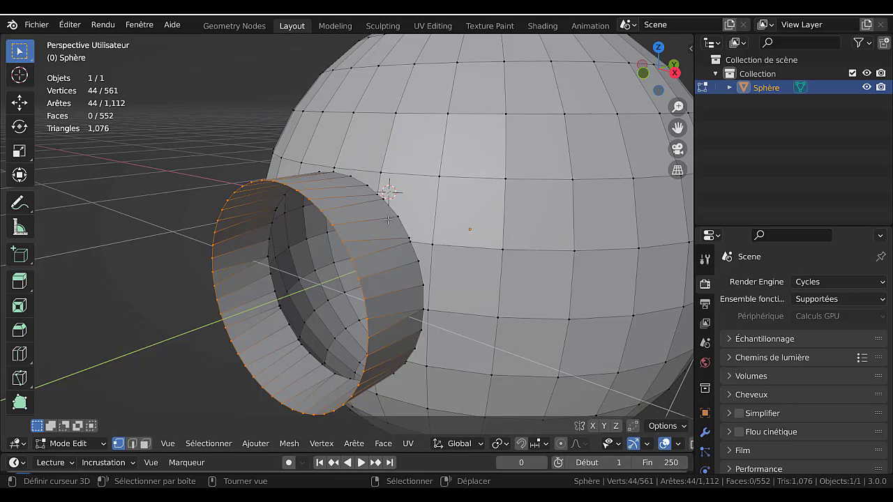
pyautogui.scroll(-3, 370, 240)
pyautogui.press('Tab')
pyautogui.press('Tab')
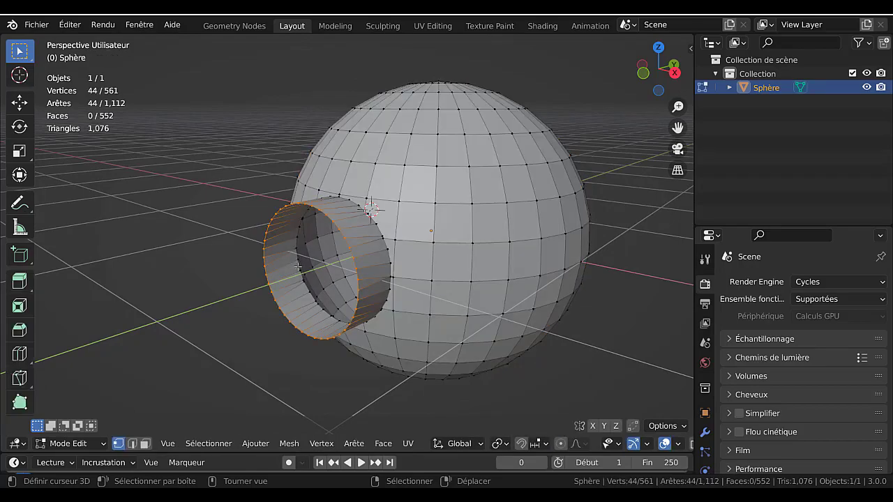
pyautogui.moveTo(321, 268); pyautogui.dragTo(417, 272, button='middle')
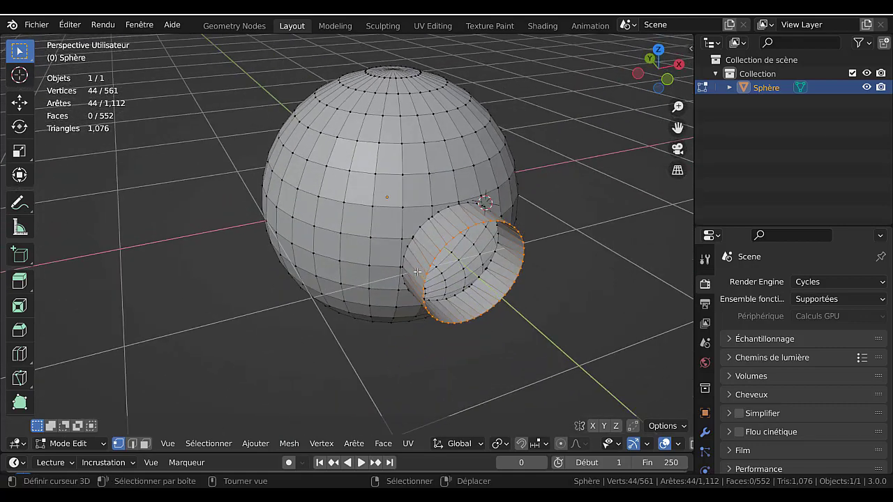
pyautogui.press('Tab')
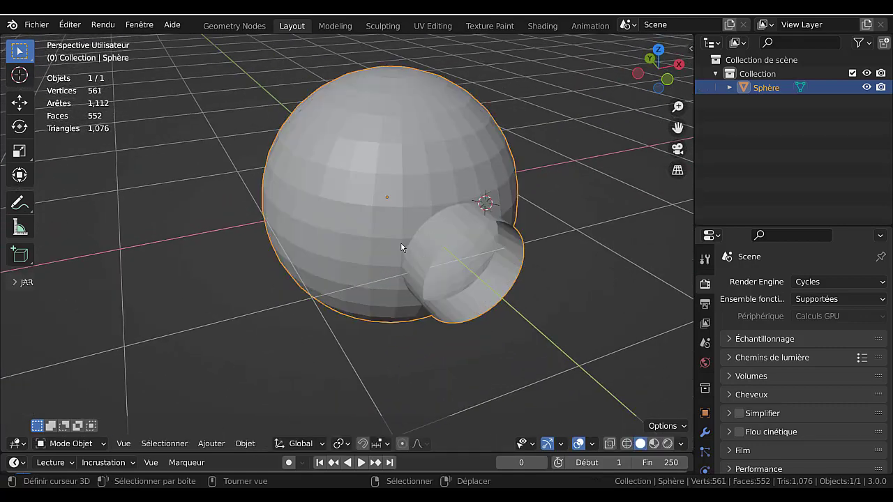
# Examine the selection commands offered in Object Mode and in Edit Mode, including the loop and similar selection options
pyautogui.click(212, 444)
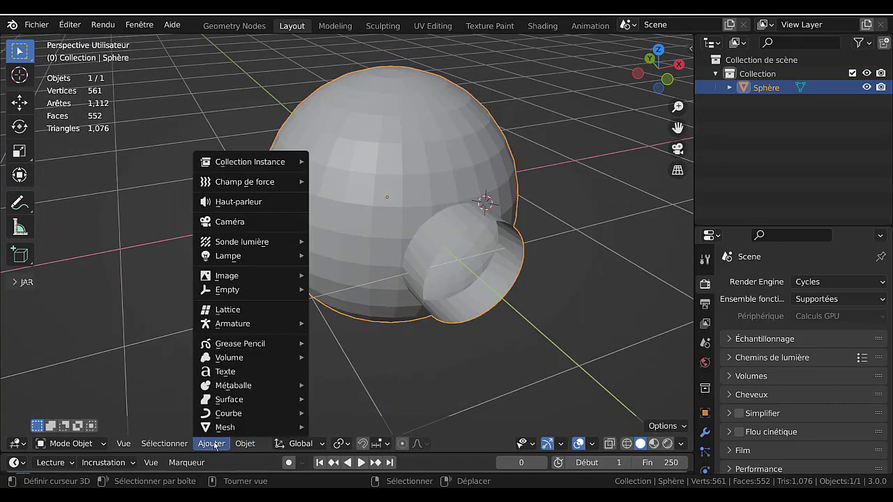
pyautogui.moveTo(172, 449)
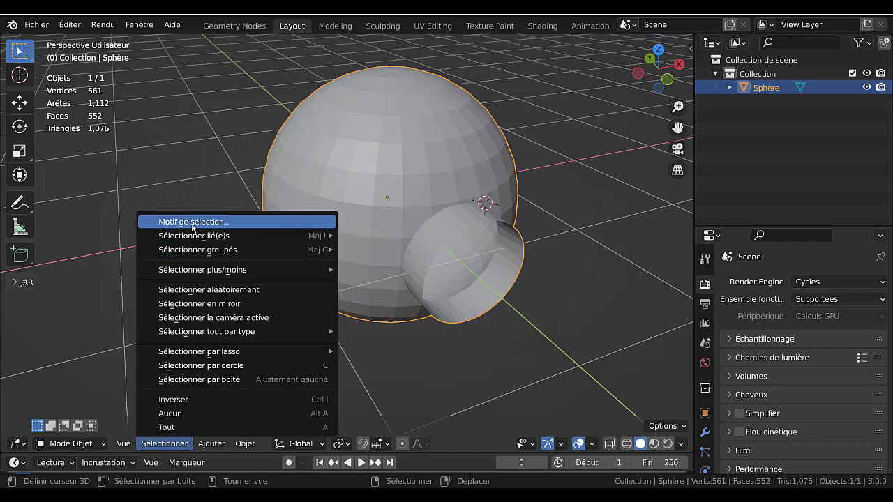
pyautogui.moveTo(204, 239)
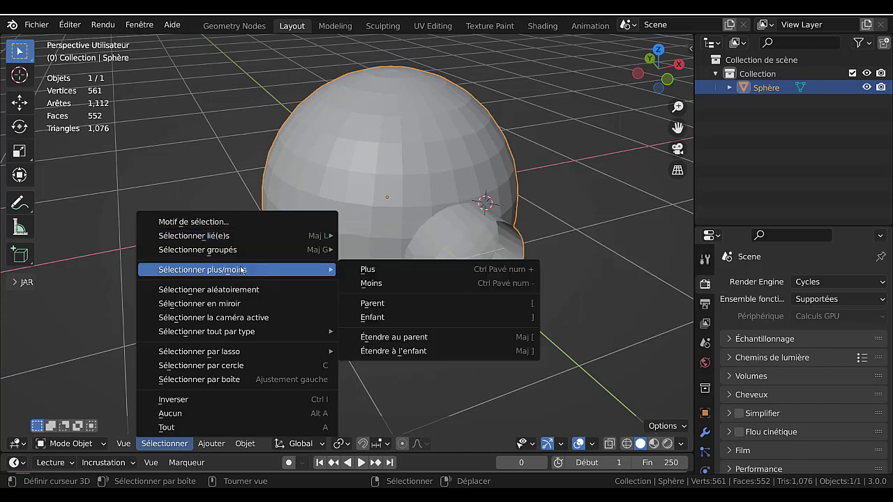
pyautogui.moveTo(229, 257)
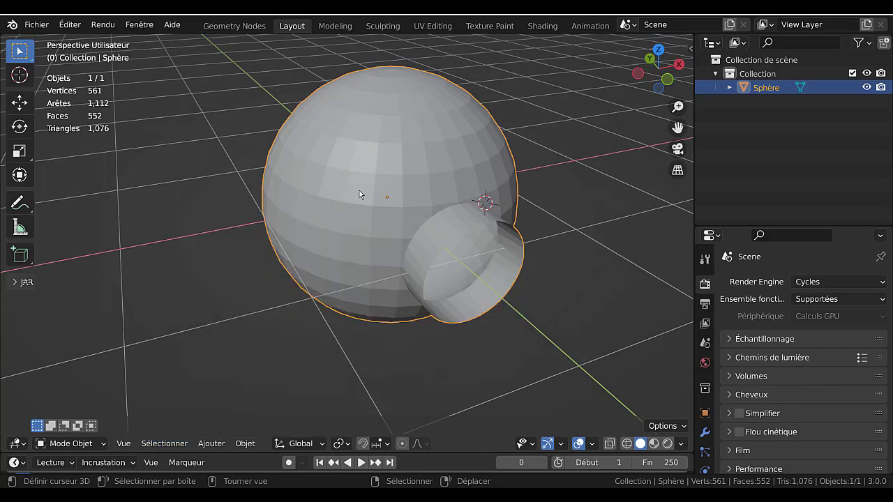
pyautogui.press('Tab')
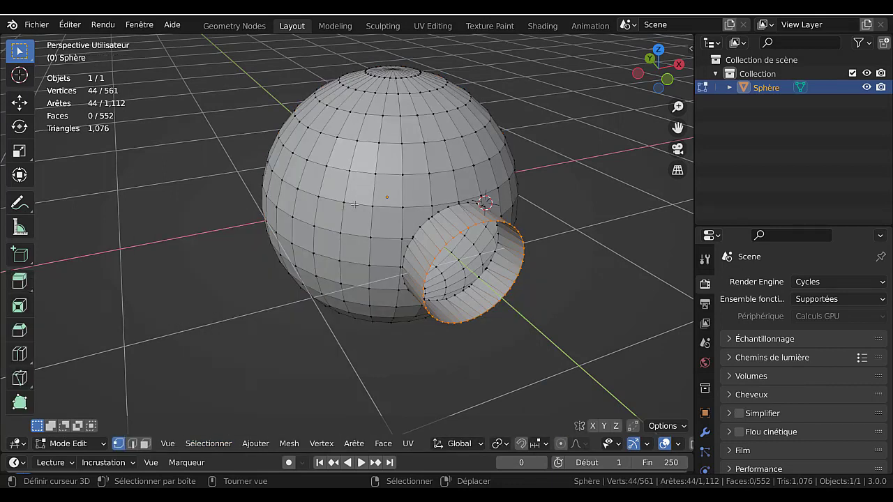
pyautogui.click(208, 444)
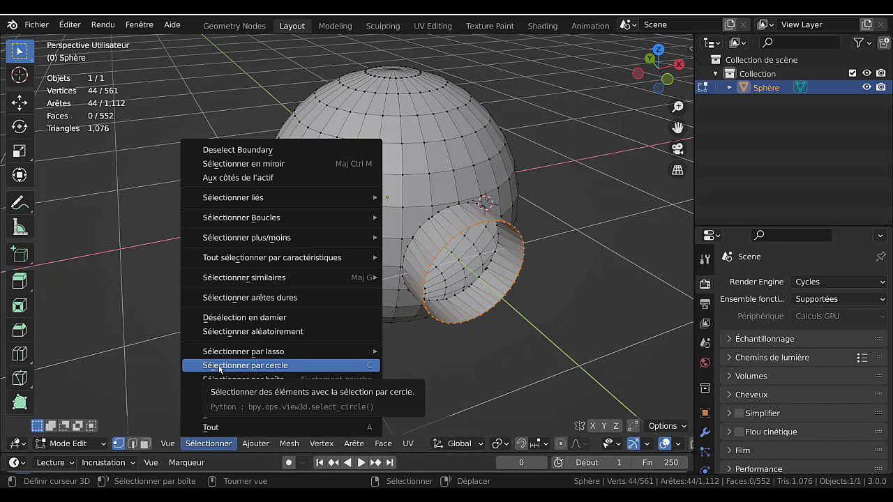
pyautogui.moveTo(240, 222)
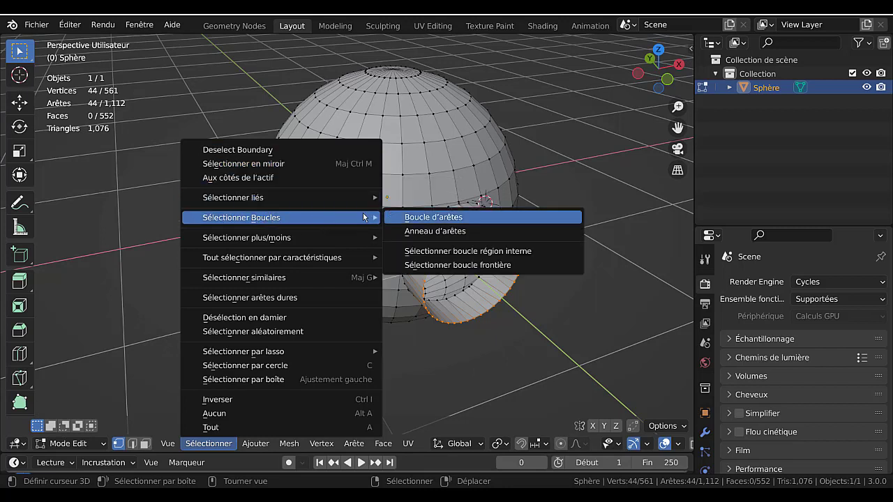
pyautogui.moveTo(262, 280)
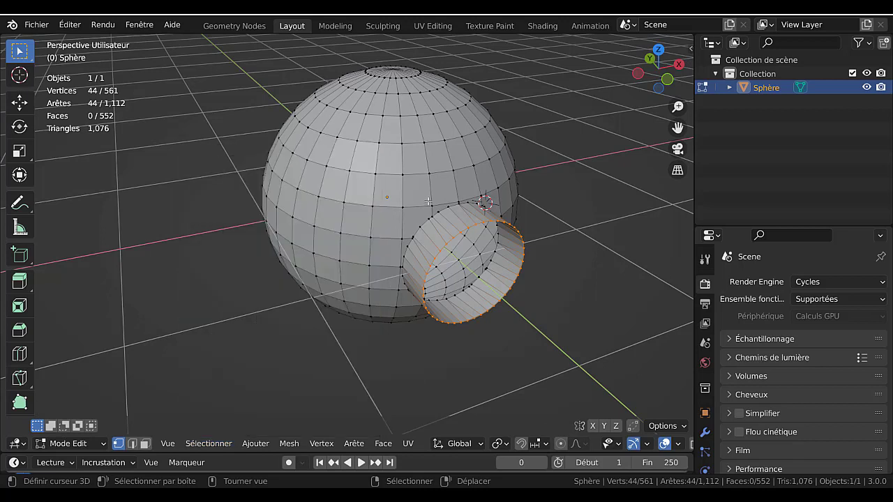
# Return to Object Mode and delete the sphere object
pyautogui.press('Tab')
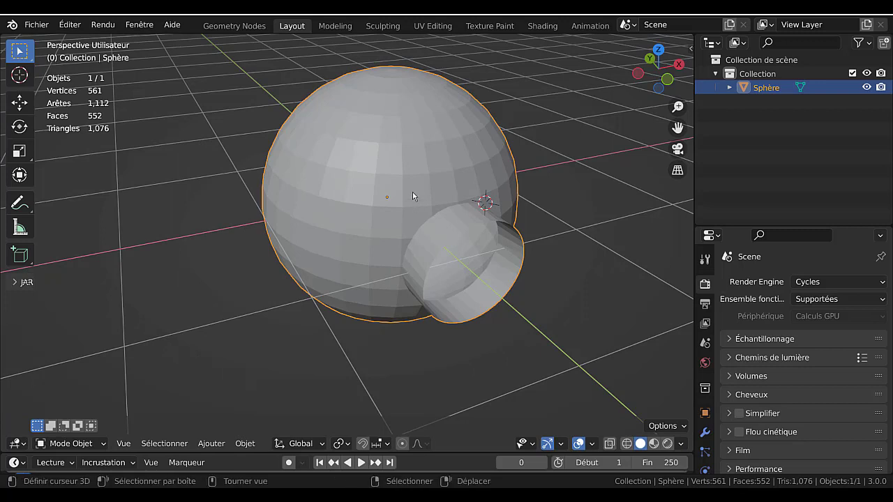
pyautogui.press('x')
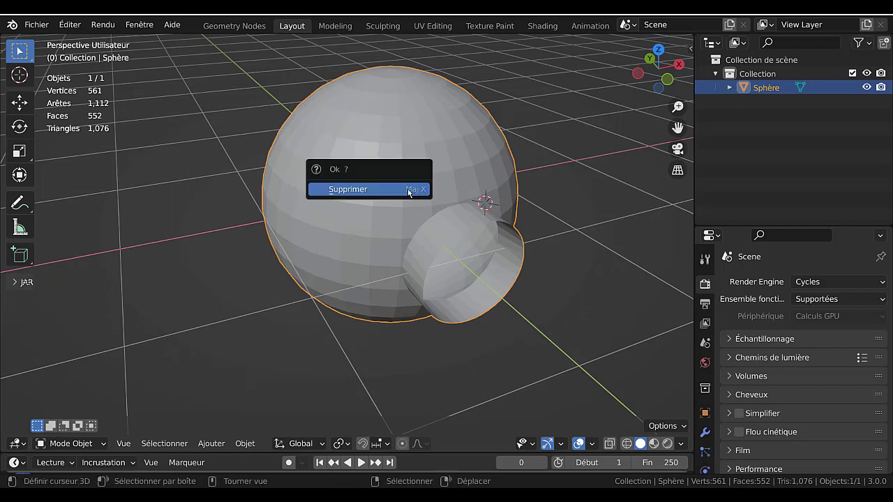
pyautogui.click(410, 191)
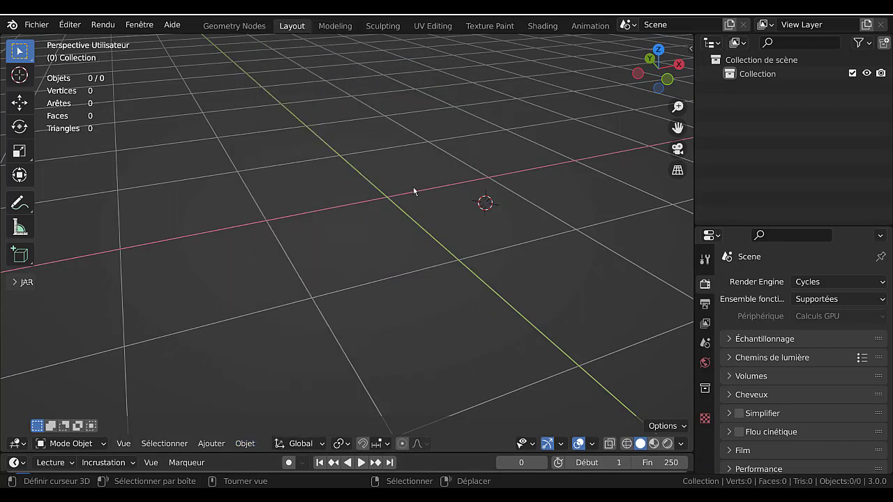
# Add a grid mesh to the empty scene and enter Edit Mode on it
pyautogui.hotkey('shift', 'a')
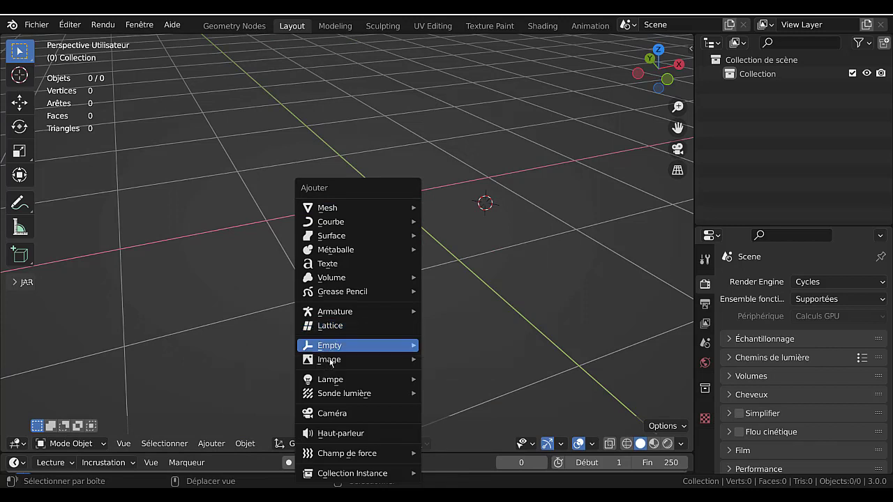
pyautogui.moveTo(330, 378)
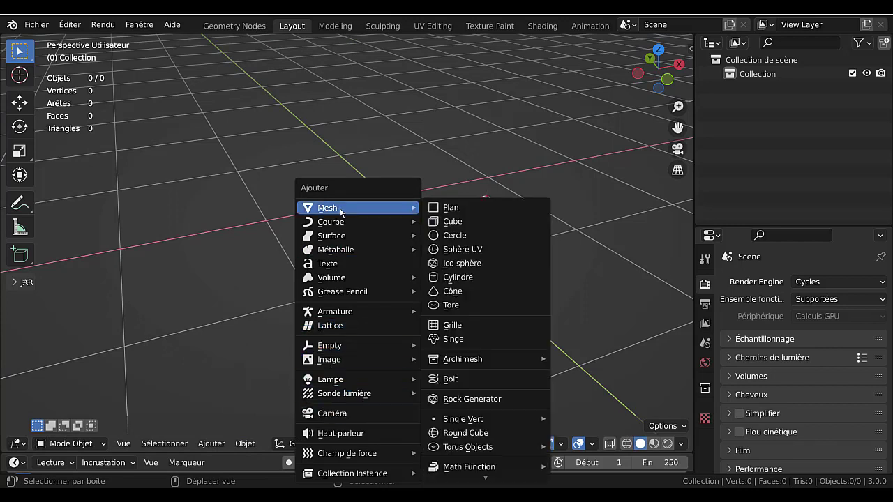
pyautogui.moveTo(341, 209)
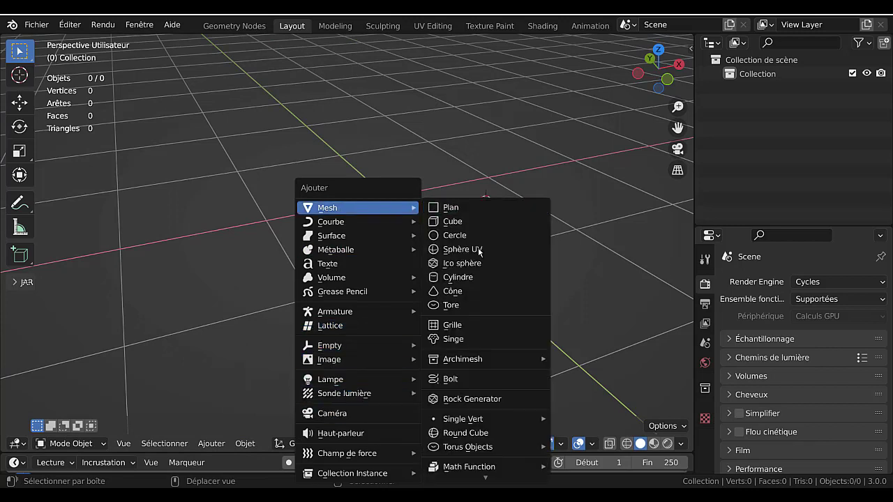
pyautogui.click(451, 325)
pyautogui.scroll(-3, 465, 274)
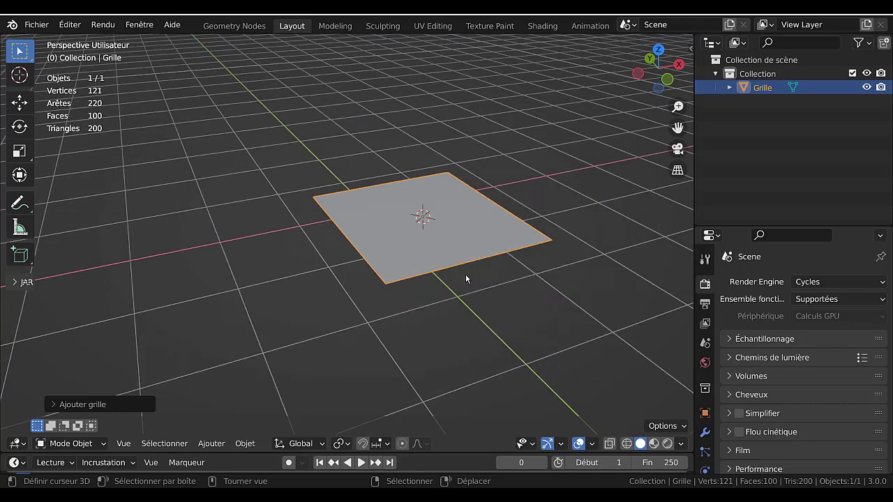
pyautogui.scroll(2, 467, 274)
pyautogui.press('Tab')
pyautogui.keyDown('shift'); pyautogui.moveTo(480, 259); pyautogui.dragTo(415, 321, button='middle'); pyautogui.keyUp('shift')
pyautogui.scroll(4, 411, 272)
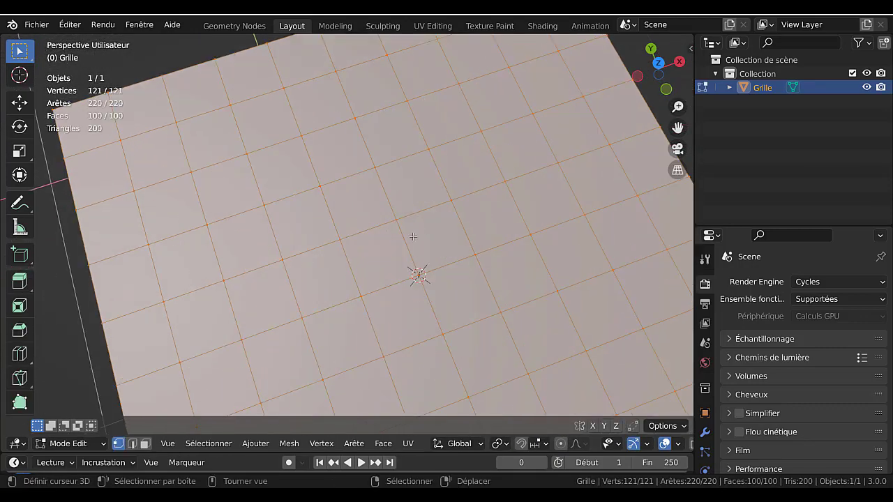
pyautogui.click(445, 202)
pyautogui.scroll(-5, 441, 206)
pyautogui.moveTo(438, 217); pyautogui.dragTo(439, 209, button='middle')
pyautogui.moveTo(441, 208); pyautogui.dragTo(416, 155, button='right')
pyautogui.rightClick(423, 167)
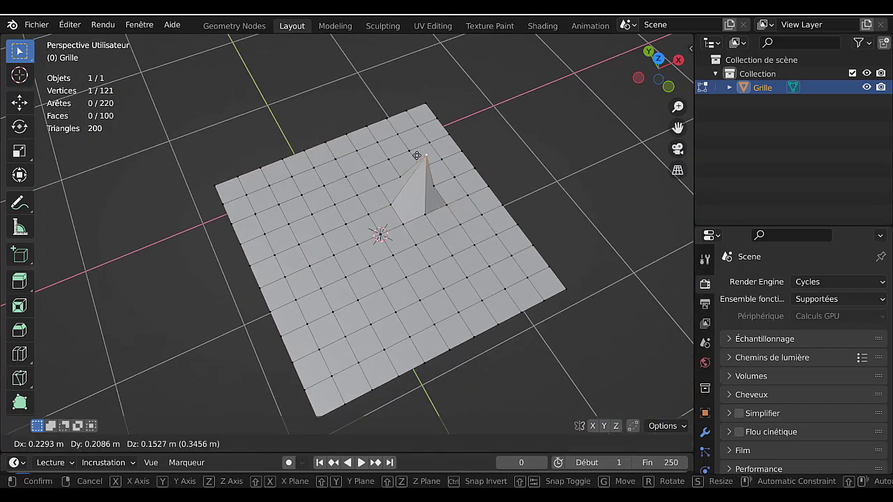
pyautogui.rightClick(415, 164)
pyautogui.moveTo(407, 187); pyautogui.dragTo(421, 168, button='middle')
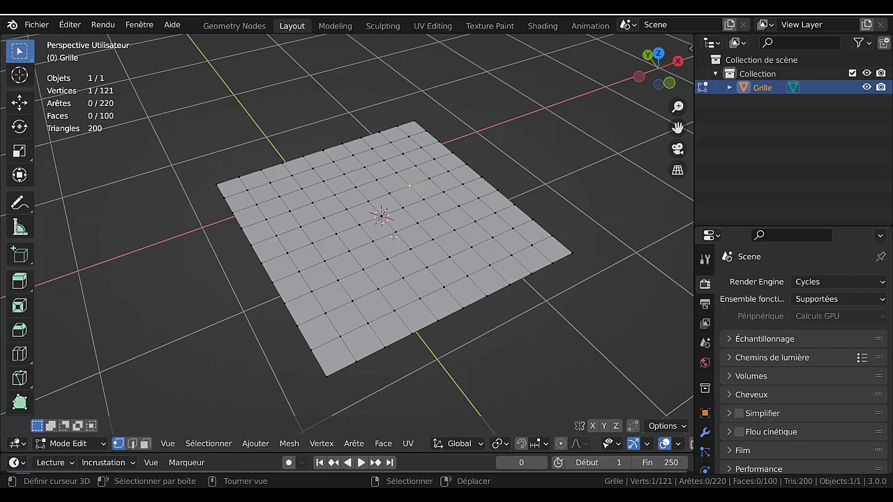
# In face selection mode, select seven scattered faces of the grid and move them up about 0.22 m along global Z
pyautogui.click(146, 443)
pyautogui.click(372, 189)
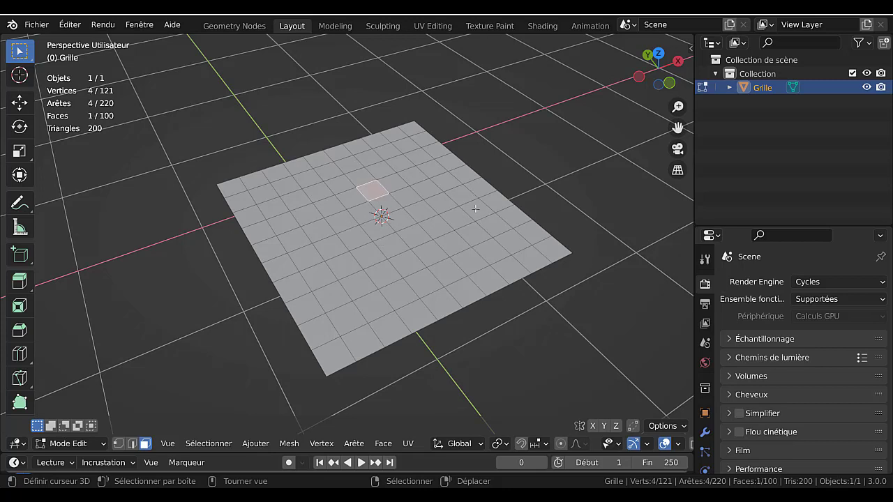
pyautogui.keyDown('shift'); pyautogui.click(454, 247); pyautogui.keyUp('shift')
pyautogui.keyDown('shift'); pyautogui.click(399, 293); pyautogui.keyUp('shift')
pyautogui.keyDown('shift'); pyautogui.click(373, 306); pyautogui.keyUp('shift')
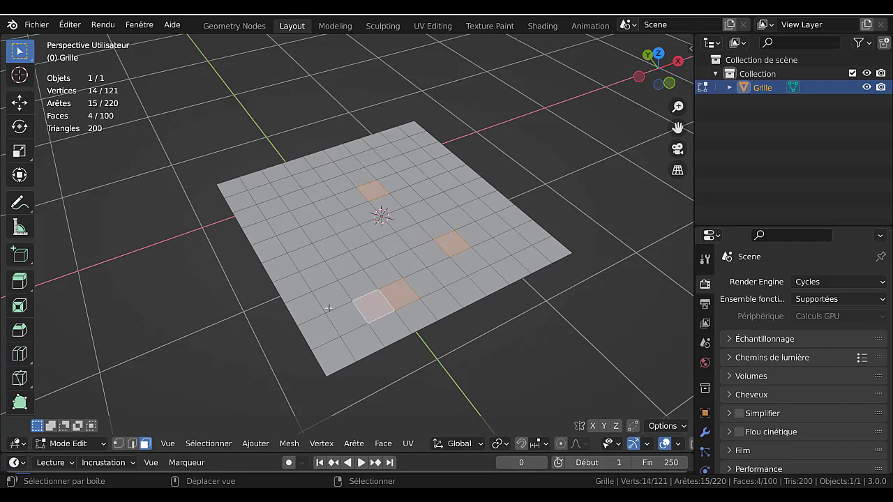
pyautogui.keyDown('shift'); pyautogui.click(311, 266); pyautogui.keyUp('shift')
pyautogui.keyDown('shift'); pyautogui.click(283, 223); pyautogui.keyUp('shift')
pyautogui.keyDown('shift'); pyautogui.click(276, 210); pyautogui.keyUp('shift')
pyautogui.moveTo(275, 211); pyautogui.dragTo(404, 205, button='middle')
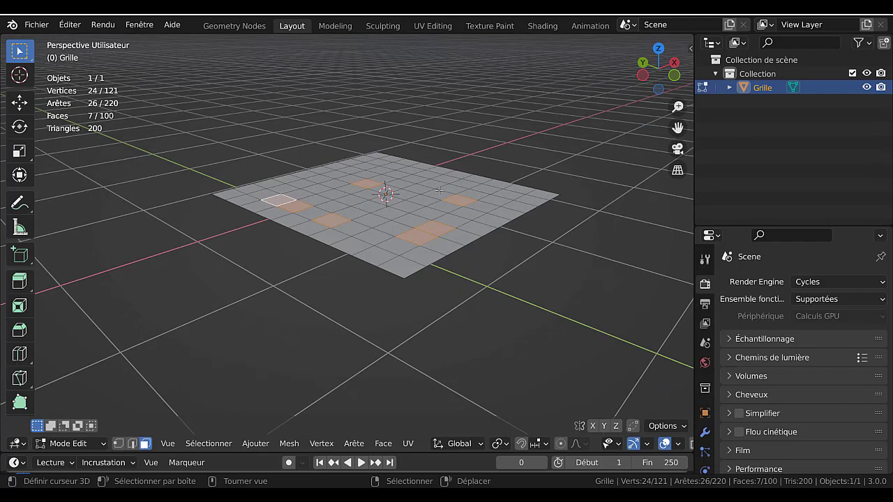
pyautogui.press('e')
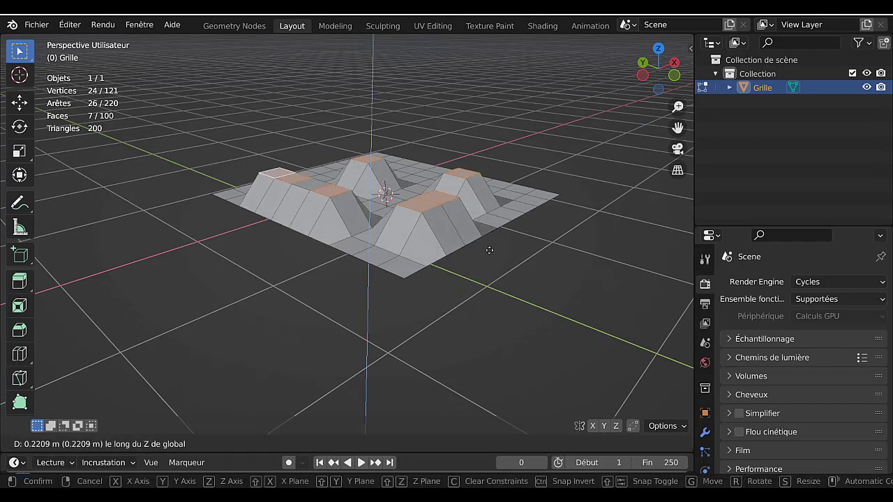
pyautogui.click(489, 250)
pyautogui.moveTo(488, 250); pyautogui.dragTo(448, 226, button='middle')
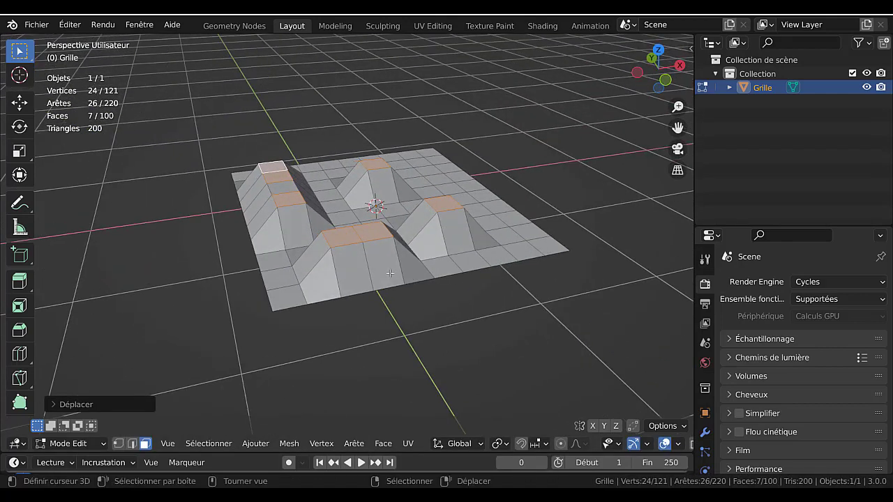
# Select the top face of one raised bump, then all faces coplanar with it
pyautogui.click(444, 202)
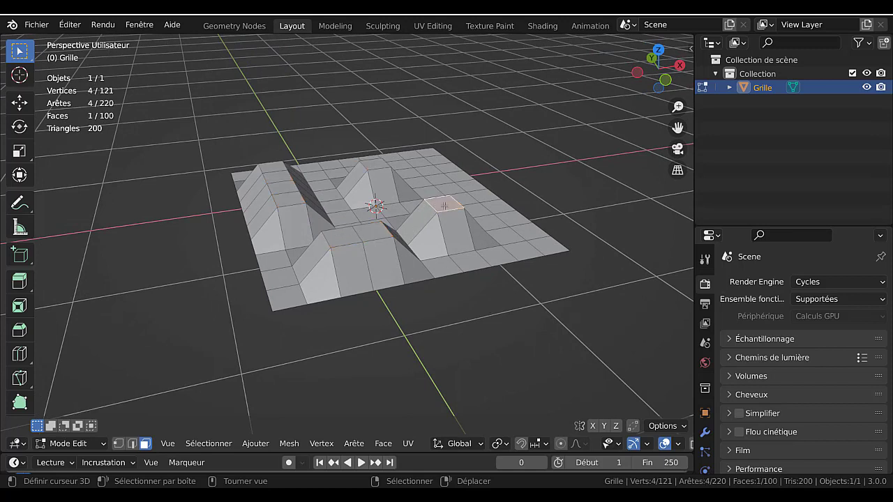
pyautogui.press('q')
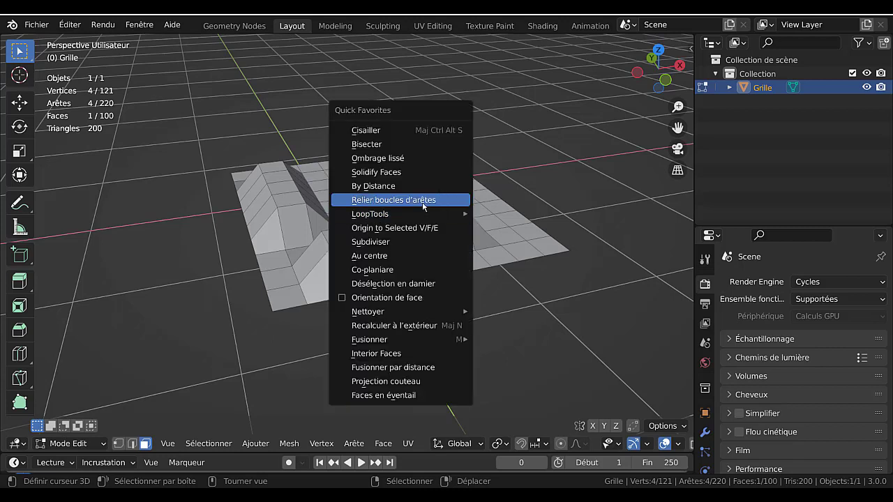
pyautogui.click(378, 272)
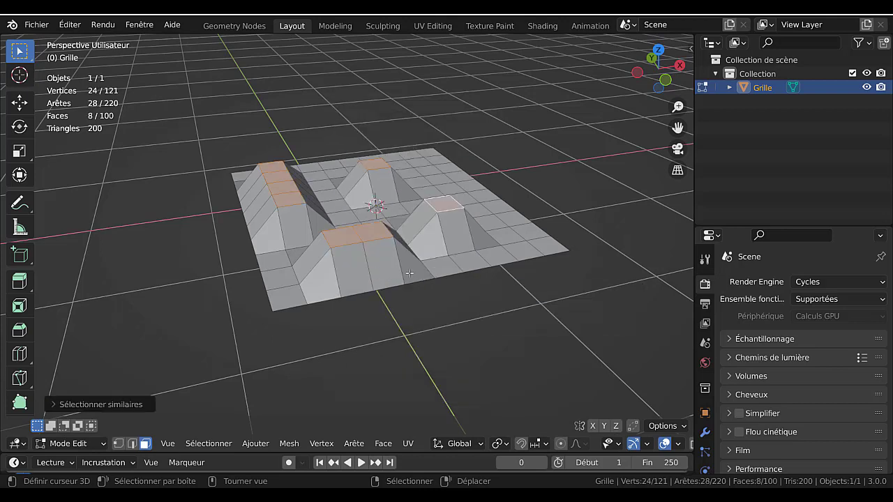
pyautogui.moveTo(410, 272); pyautogui.dragTo(377, 220, button='middle')
pyautogui.scroll(3, 500, 237)
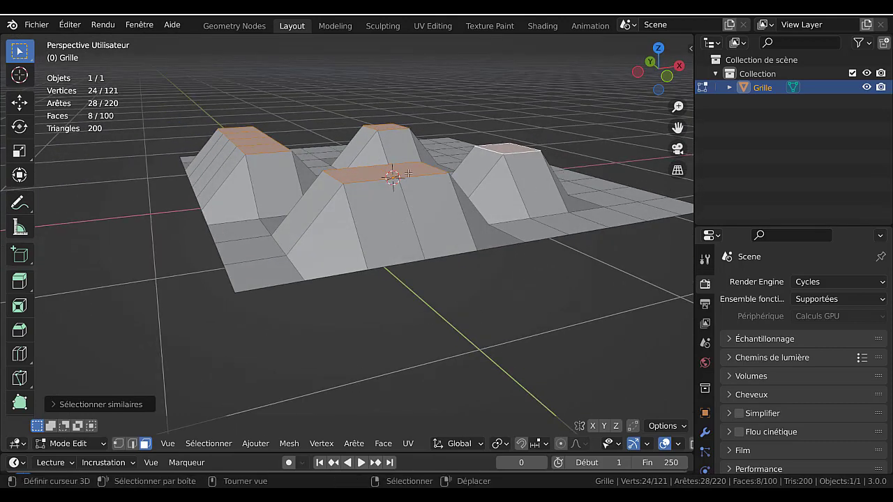
# Select five flat faces between and beside the bumps and extrude them upward into columns taller than the bumps
pyautogui.scroll(-3, 409, 240)
pyautogui.moveTo(403, 233); pyautogui.dragTo(329, 242, button='middle')
pyautogui.click(448, 205)
pyautogui.keyDown('shift'); pyautogui.click(453, 187); pyautogui.keyUp('shift')
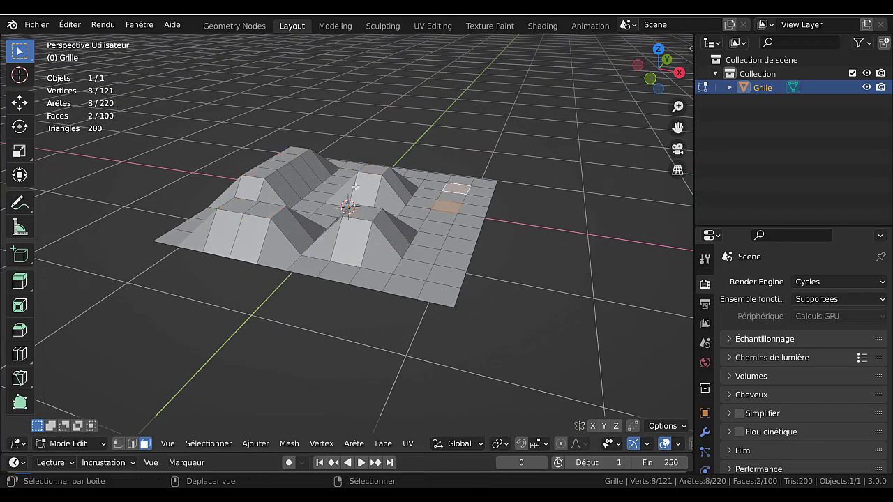
pyautogui.keyDown('shift'); pyautogui.click(330, 190); pyautogui.keyUp('shift')
pyautogui.keyDown('shift'); pyautogui.click(330, 168); pyautogui.keyUp('shift')
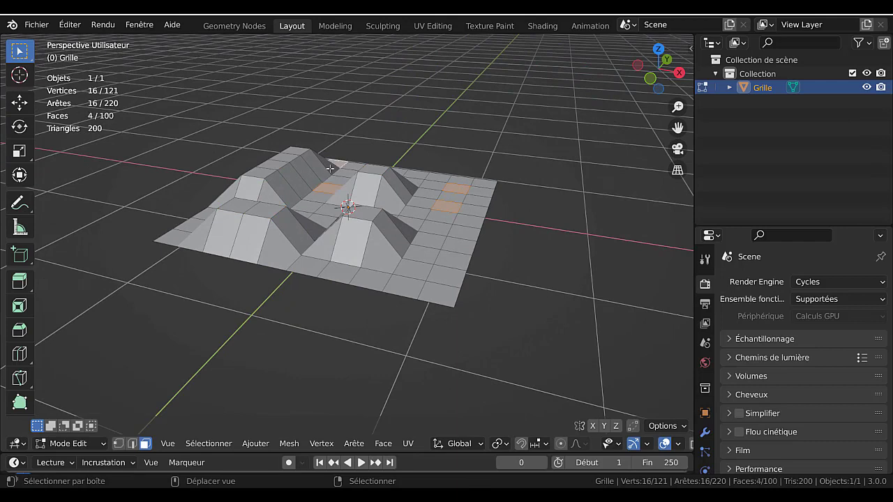
pyautogui.keyDown('shift'); pyautogui.click(191, 227); pyautogui.keyUp('shift')
pyautogui.moveTo(279, 293); pyautogui.dragTo(432, 303, button='middle')
pyautogui.press('e')
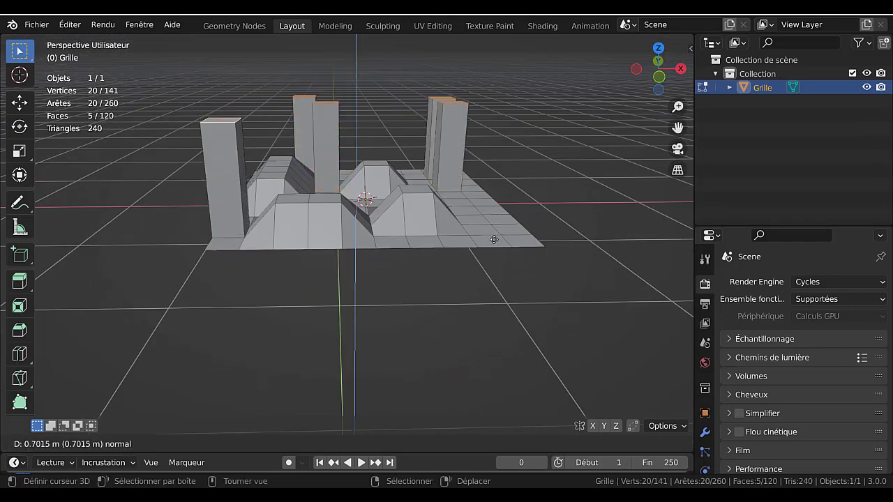
pyautogui.click(486, 221)
# Select the top face of one extruded column, then all faces coplanar with it
pyautogui.moveTo(491, 207); pyautogui.dragTo(452, 164, button='middle')
pyautogui.click(455, 137)
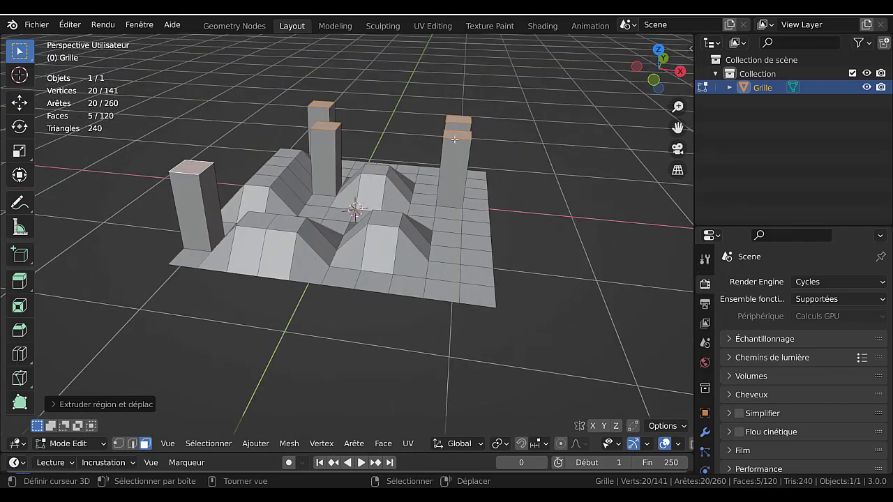
pyautogui.press('q')
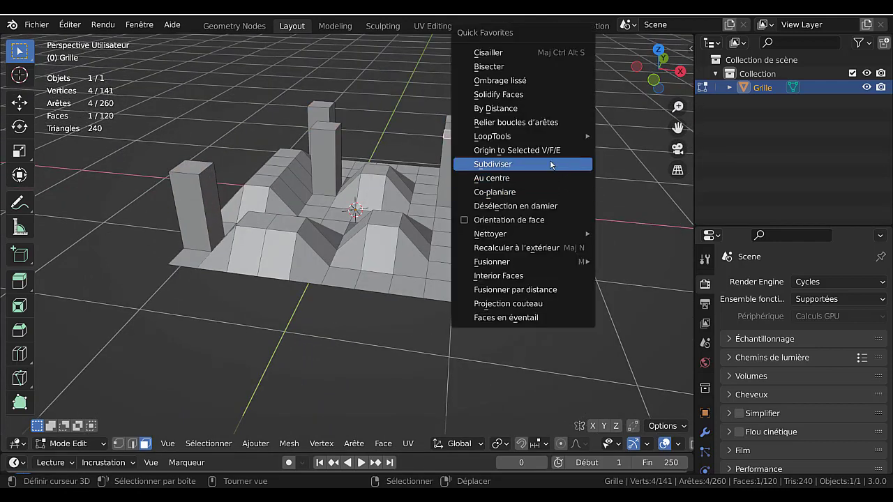
pyautogui.click(546, 192)
pyautogui.moveTo(443, 226); pyautogui.dragTo(328, 171, button='middle')
# Use the top face of the far column on the positive X side to select all coplanar column tops
pyautogui.click(472, 125)
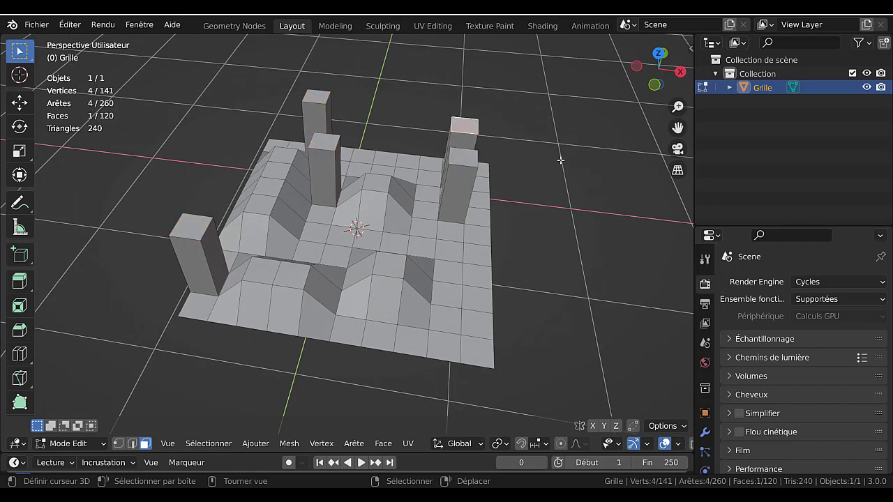
pyautogui.press('s')
pyautogui.press('Escape')
pyautogui.press('q')
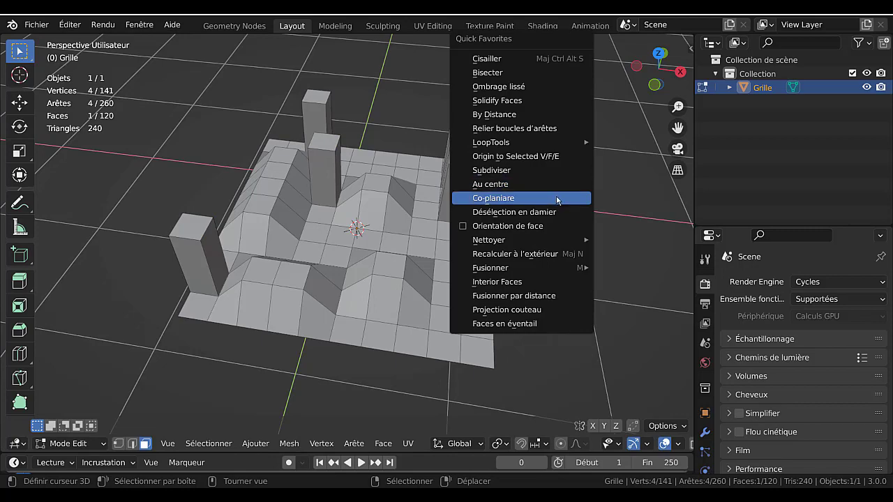
pyautogui.click(557, 199)
pyautogui.moveTo(363, 262); pyautogui.dragTo(372, 206, button='middle')
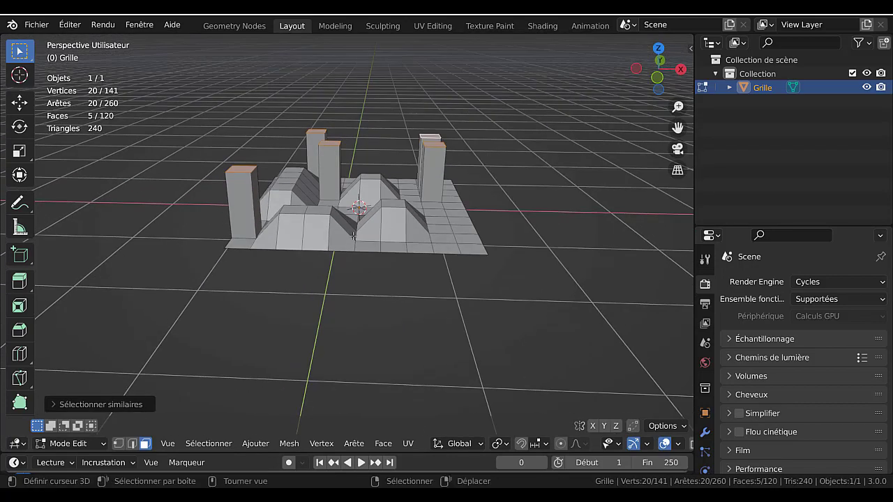
# Clear the face selection and examine the Select Similar options for faces, in particular Coplanar
pyautogui.moveTo(353, 237); pyautogui.dragTo(419, 258, button='middle')
pyautogui.press('Tab')
pyautogui.press('Tab')
pyautogui.hotkey('alt', 'a')
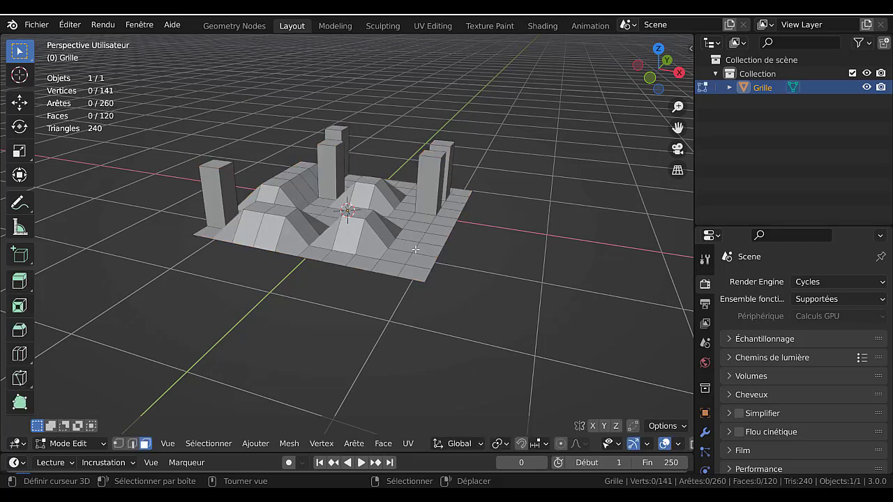
pyautogui.click(208, 444)
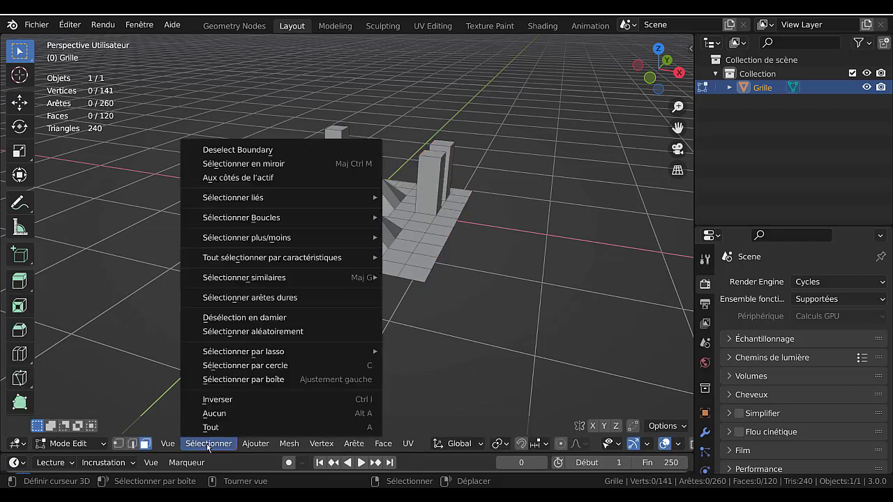
pyautogui.press('q')
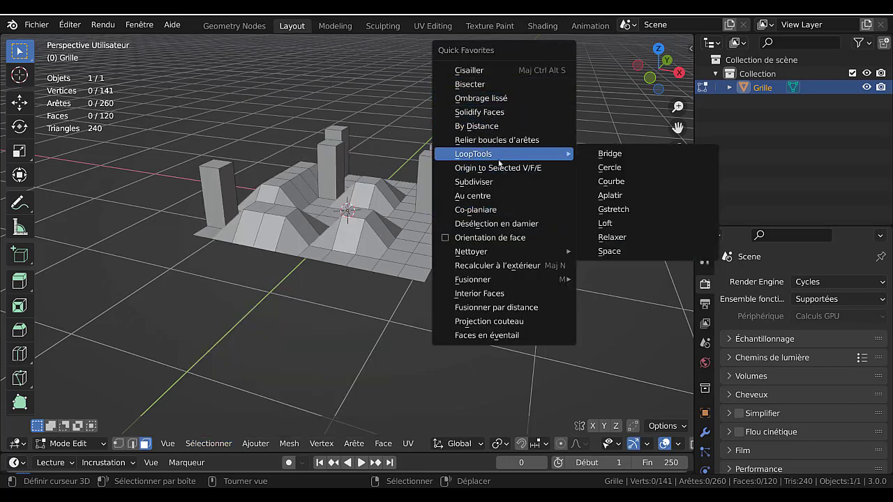
pyautogui.click(209, 443)
pyautogui.moveTo(221, 282)
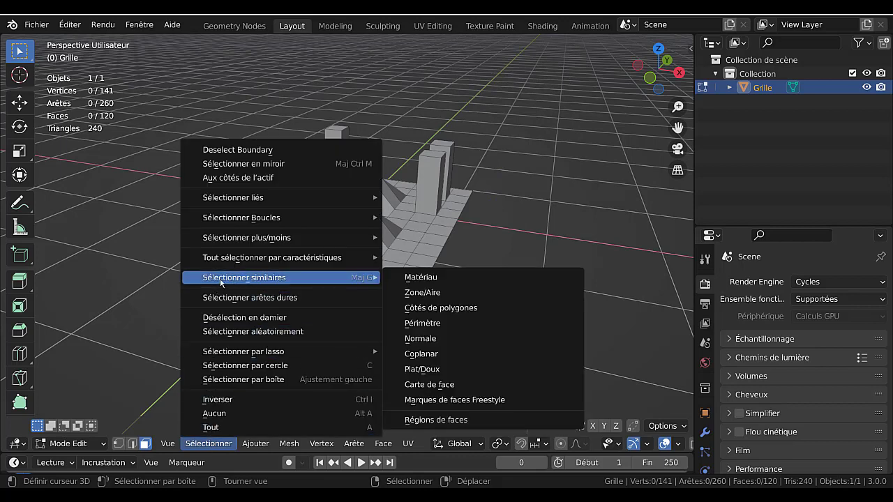
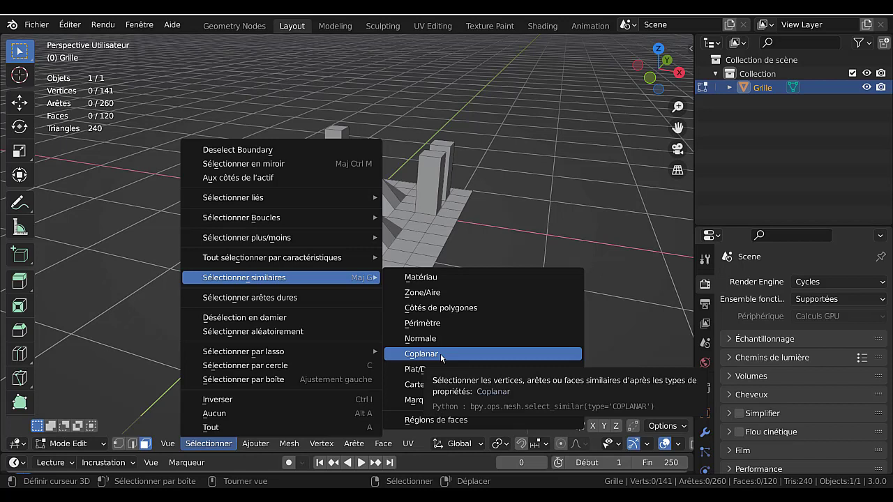
pyautogui.click(430, 232)
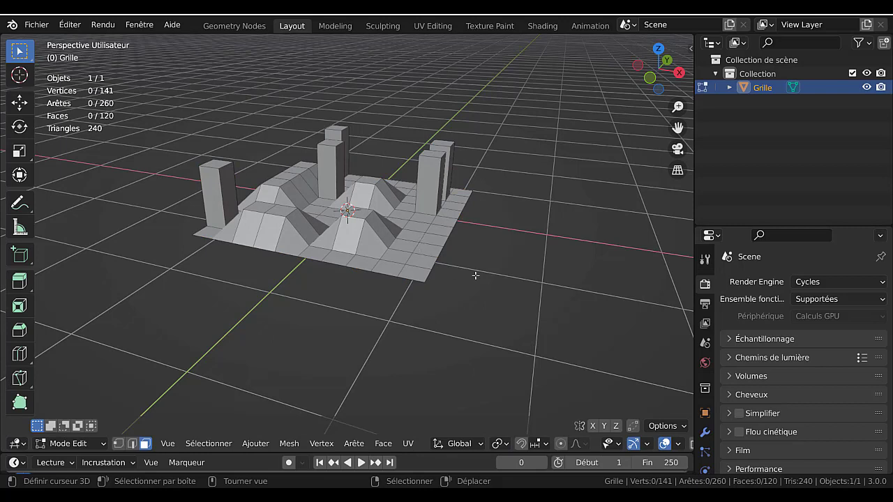
# Undo the selections, the column extrusions and the raised bumps to return the mesh to a flat grid
pyautogui.hotkey('ctrl', 'z')
pyautogui.hotkey('ctrl', 'z')
pyautogui.hotkey('ctrl', 'z')
pyautogui.hotkey('ctrl', 'z')
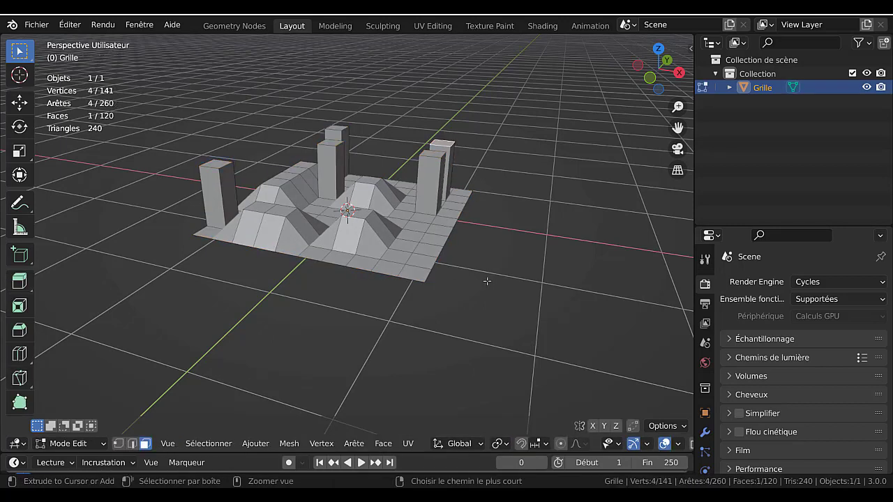
pyautogui.hotkey('ctrl', 'z')
pyautogui.hotkey('ctrl', 'z')
pyautogui.hotkey('ctrl', 'z')
pyautogui.hotkey('ctrl', 'z')
pyautogui.hotkey('ctrl', 'z')
pyautogui.hotkey('ctrl', 'z')
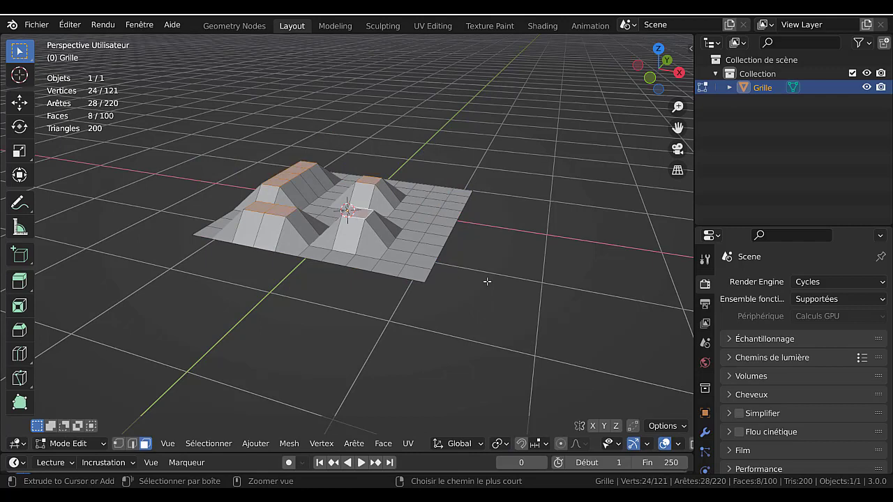
pyautogui.hotkey('ctrl', 'z')
pyautogui.hotkey('ctrl', 'z')
pyautogui.hotkey('ctrl', 'z')
pyautogui.moveTo(471, 264); pyautogui.dragTo(364, 371, button='middle')
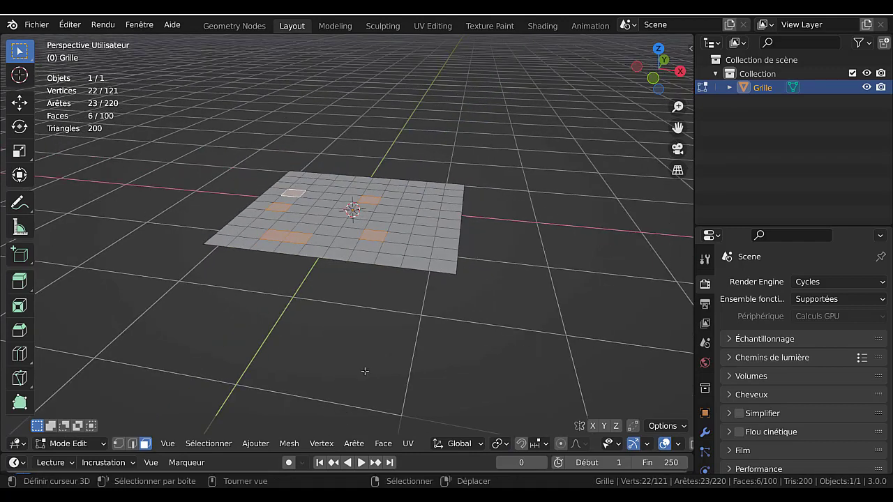
# Starting from an empty selection in vertex mode, randomly select grid vertices with a factor of 0.366
pyautogui.click(118, 444)
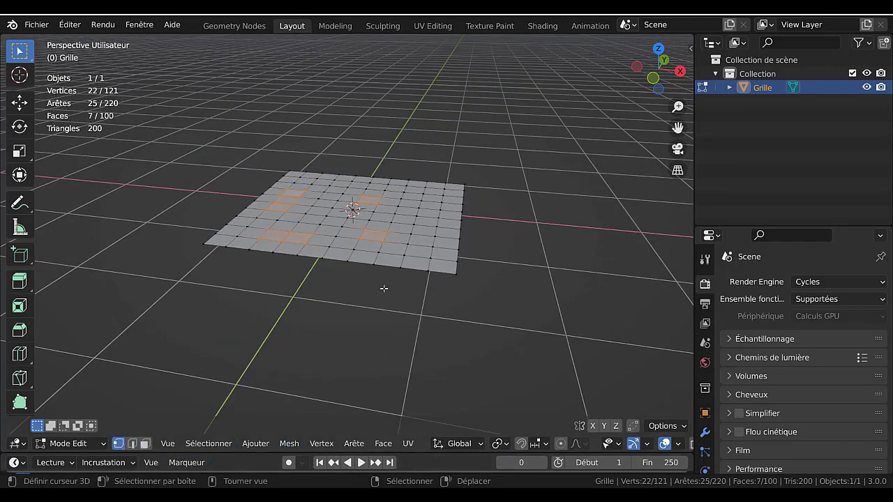
pyautogui.hotkey('alt', 'a')
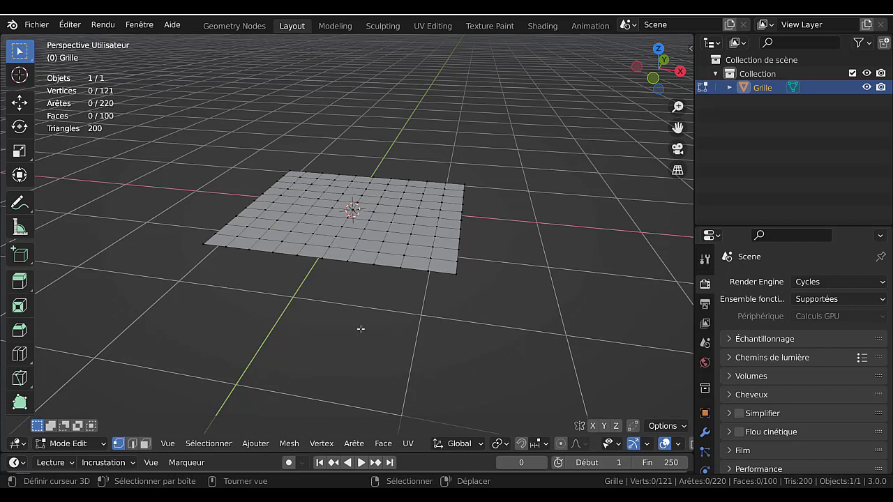
pyautogui.press('q')
pyautogui.click(207, 443)
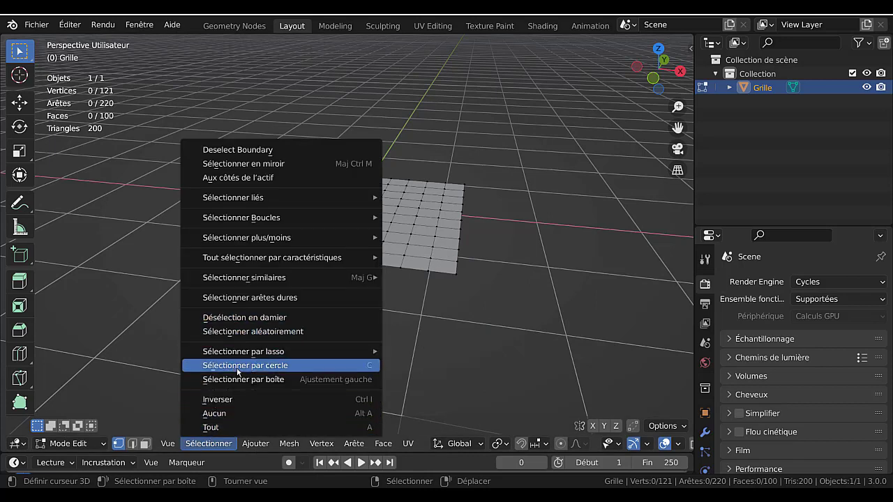
pyautogui.click(237, 331)
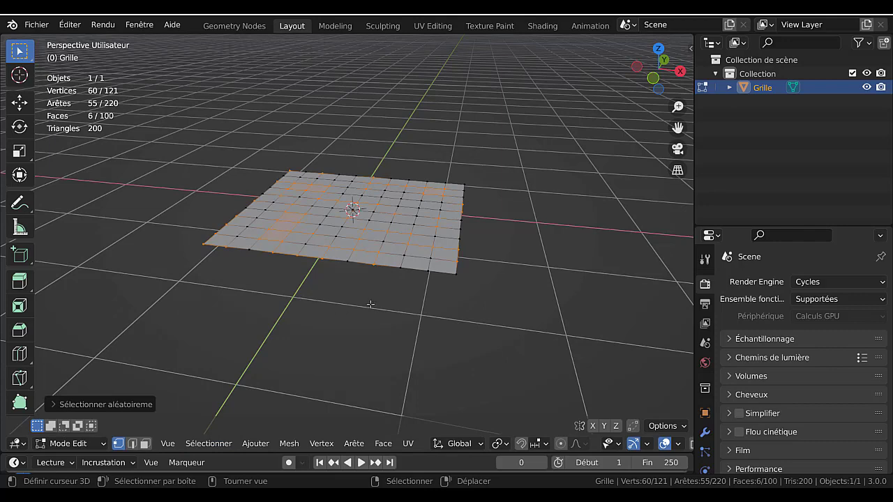
pyautogui.moveTo(371, 305); pyautogui.dragTo(341, 307, button='middle')
pyautogui.click(118, 405)
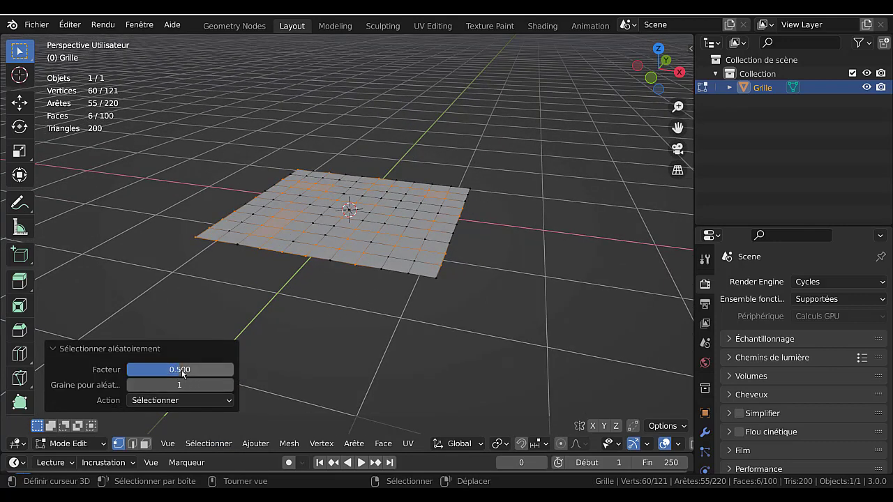
pyautogui.moveTo(182, 373); pyautogui.dragTo(167, 373)
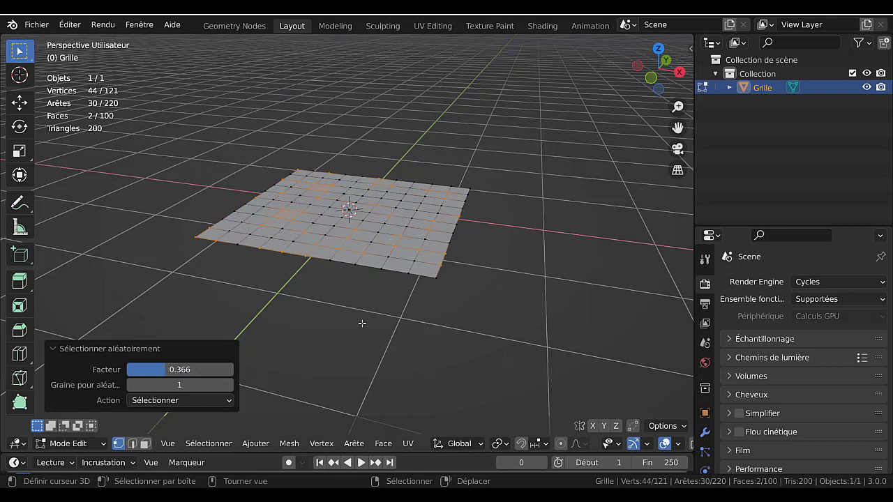
# Move the randomly selected vertices up along the global Z axis by about 0.128 m
pyautogui.press('g')
pyautogui.press('z')
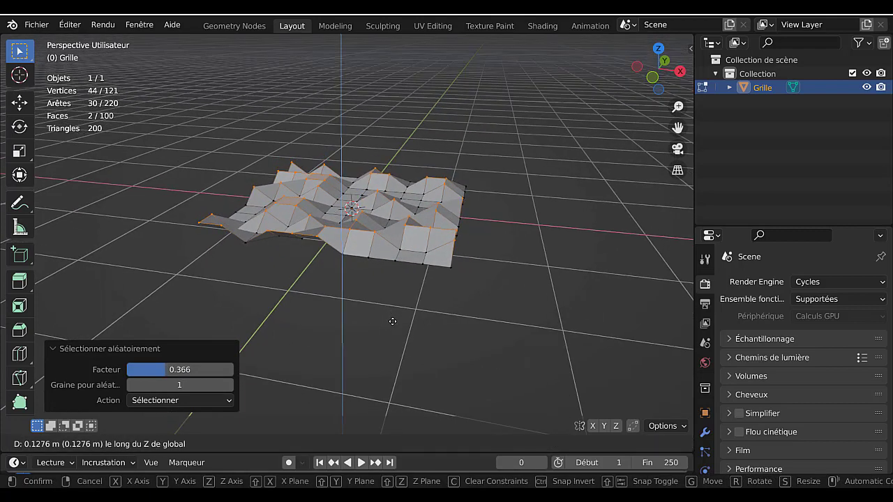
pyautogui.click(393, 321)
pyautogui.moveTo(392, 321); pyautogui.dragTo(504, 288, button='middle')
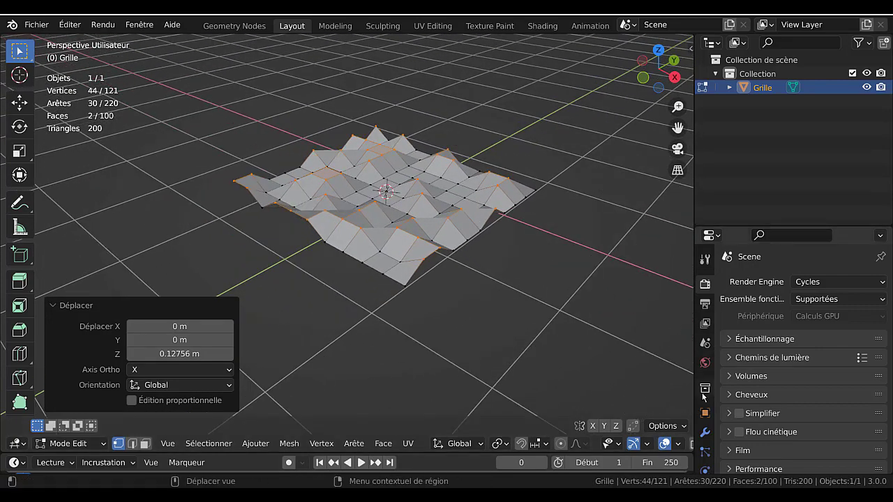
# Add a Subdivision Surface modifier to the grid with viewport level 2 and return to Object Mode
pyautogui.click(705, 432)
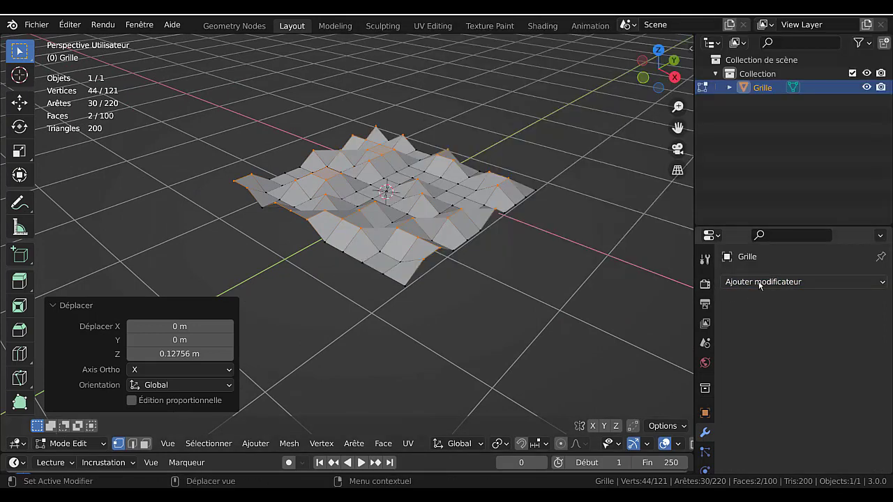
pyautogui.click(759, 283)
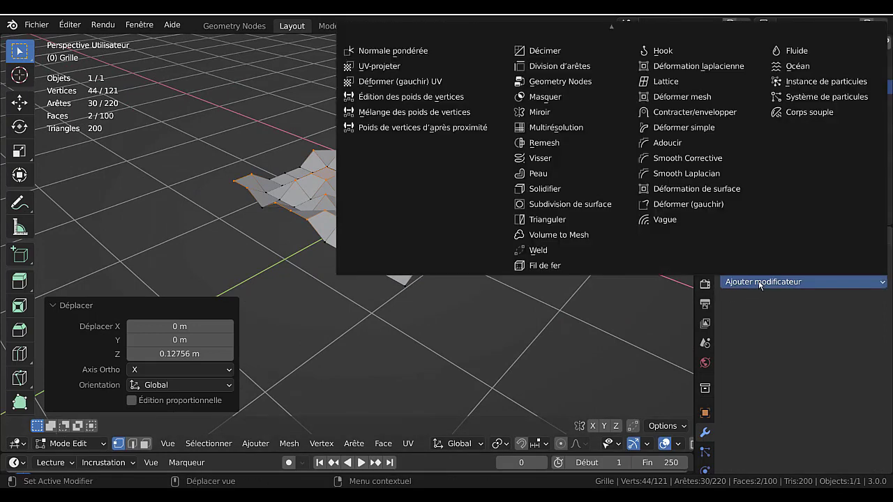
pyautogui.click(571, 205)
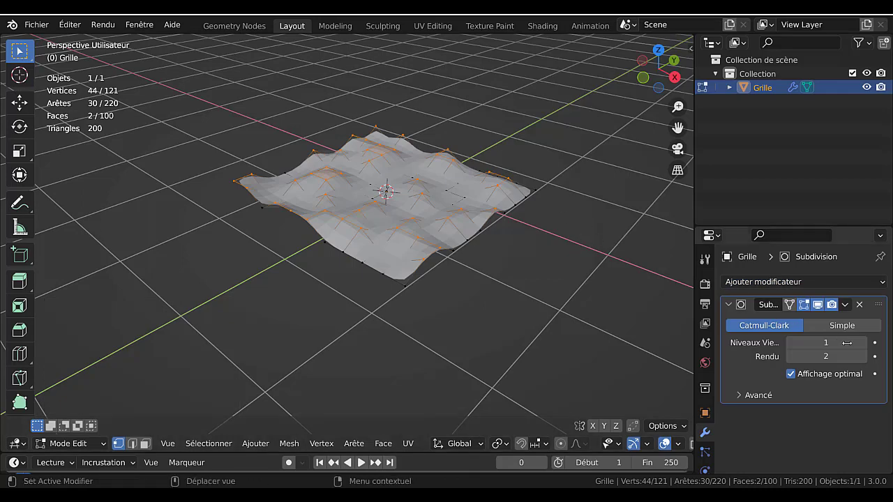
pyautogui.moveTo(847, 343); pyautogui.dragTo(855, 342)
pyautogui.moveTo(530, 319); pyautogui.dragTo(425, 244, button='middle')
pyautogui.scroll(3, 502, 278)
pyautogui.press('Tab')
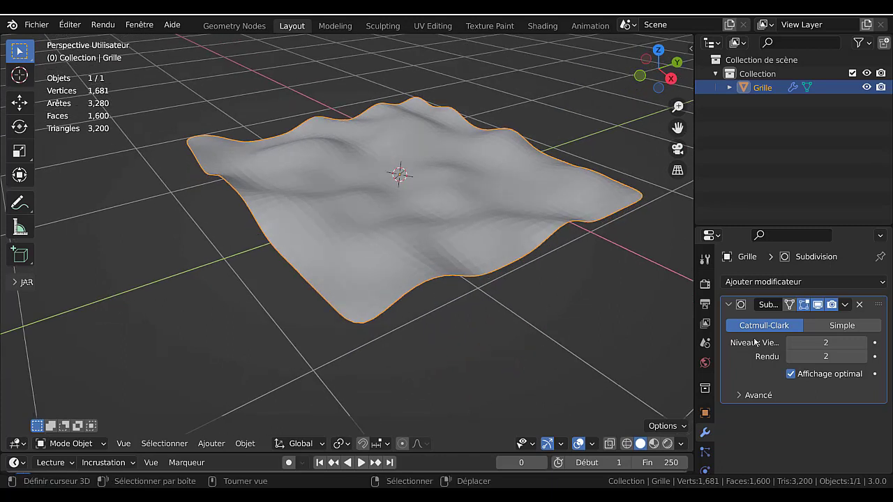
# Create a new material for the grid and set its base colour to a dark green
pyautogui.scroll(-5, 709, 438)
pyautogui.click(705, 434)
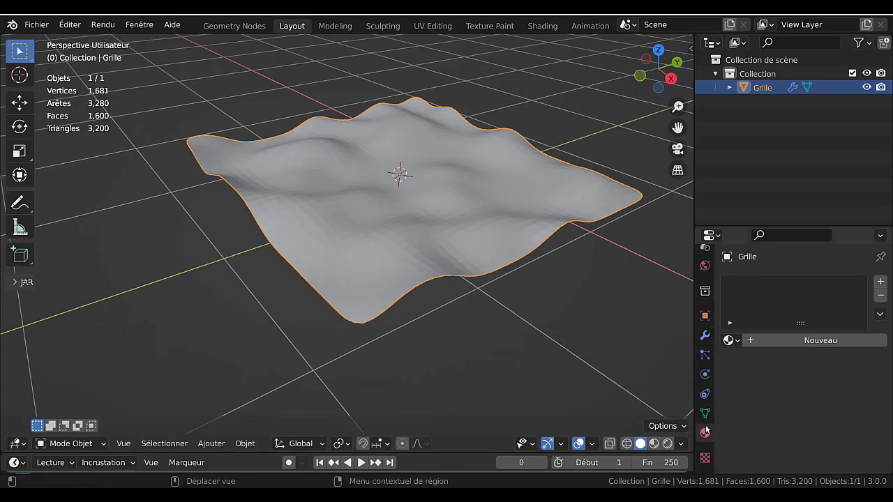
pyautogui.click(816, 342)
pyautogui.scroll(-2, 816, 443)
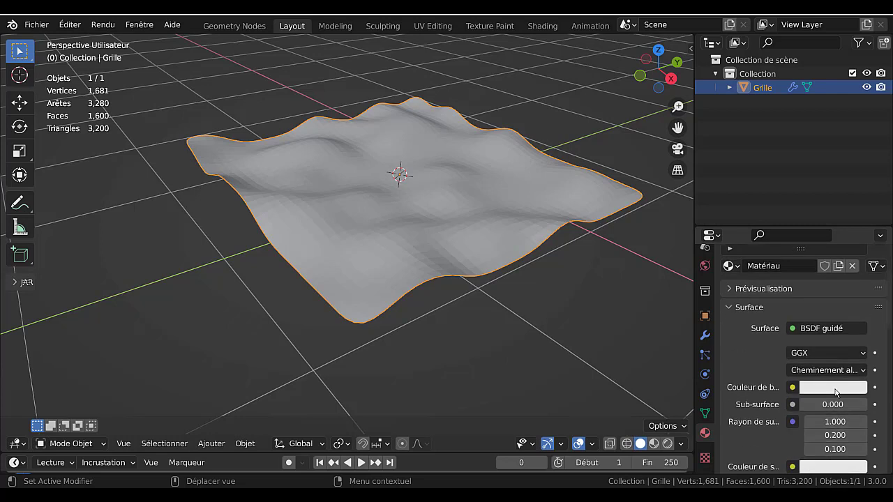
pyautogui.click(835, 388)
pyautogui.click(769, 232)
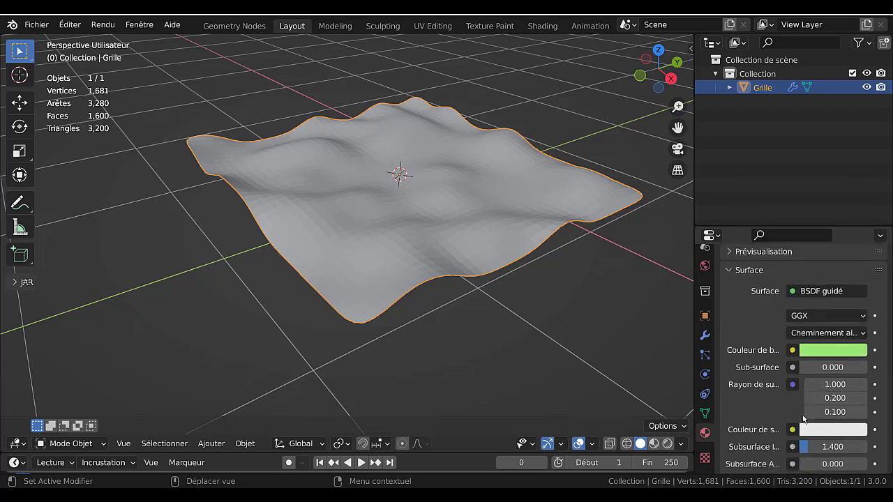
pyautogui.scroll(-2, 824, 328)
pyautogui.click(827, 315)
pyautogui.moveTo(850, 147); pyautogui.dragTo(853, 176)
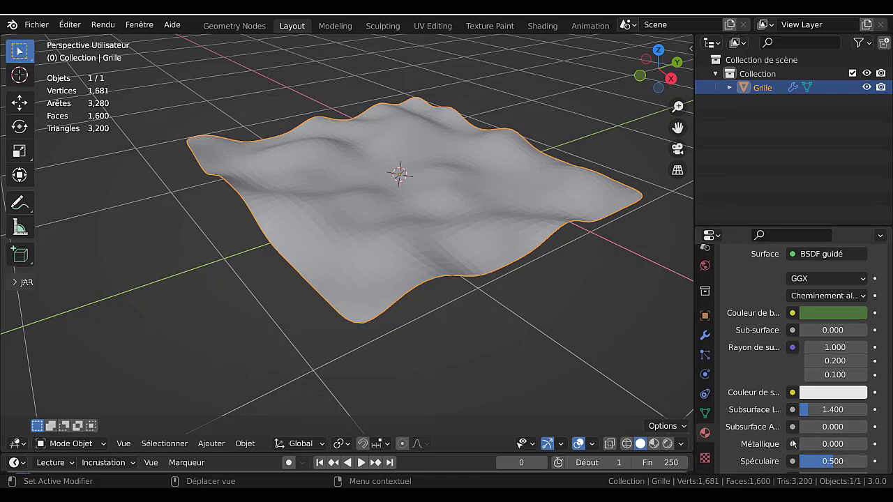
# Set the green material's roughness to 0 and show the grid in Material Preview shading
pyautogui.scroll(-3, 802, 419)
pyautogui.moveTo(693, 336); pyautogui.dragTo(636, 357)
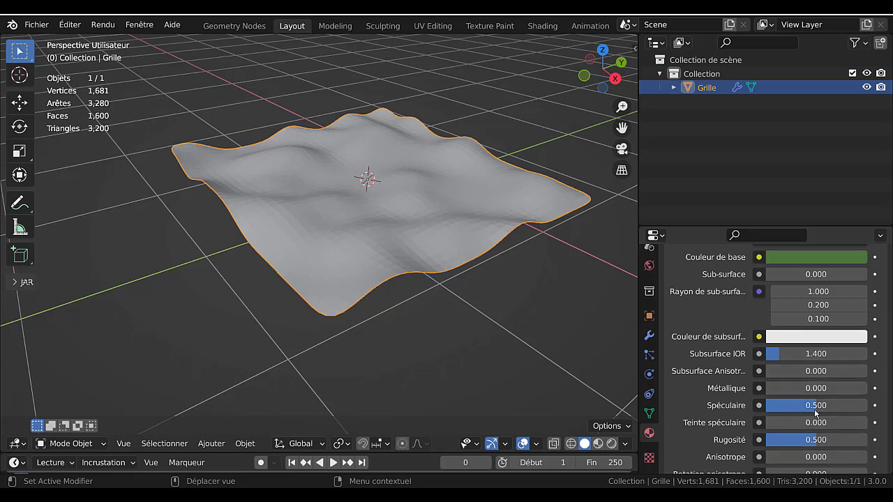
pyautogui.moveTo(813, 440); pyautogui.dragTo(767, 439)
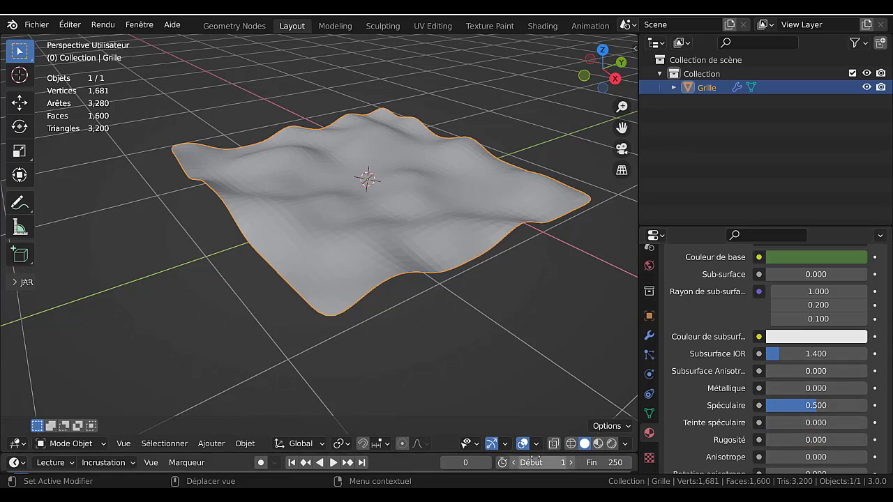
pyautogui.click(597, 444)
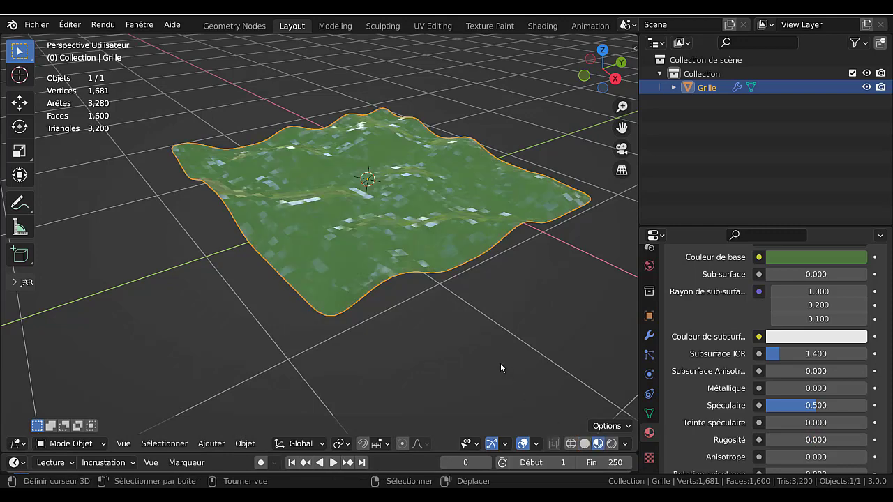
pyautogui.scroll(3, 500, 336)
pyautogui.scroll(-3, 502, 336)
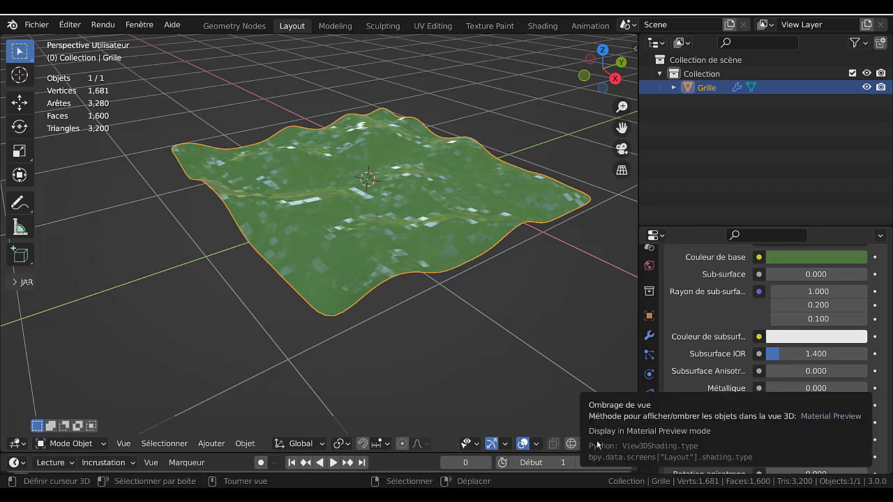
# Apply smooth shading to the green terrain grid and inspect its surface
pyautogui.click(246, 443)
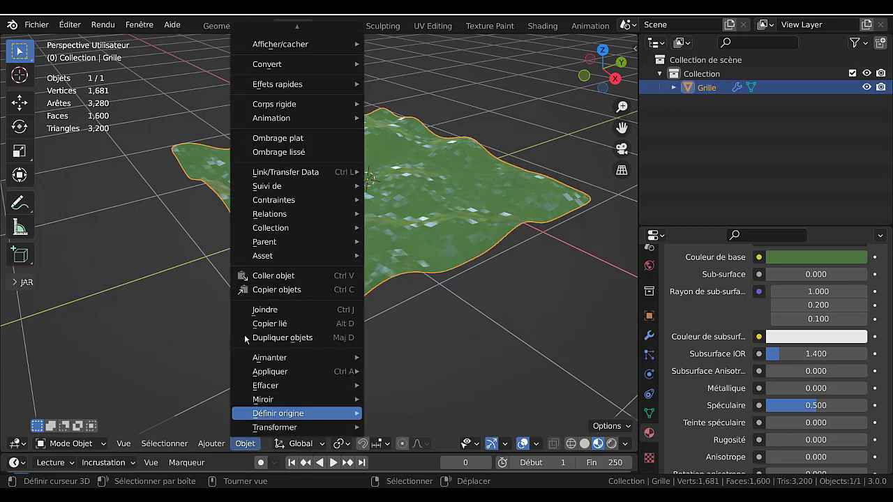
pyautogui.click(273, 153)
pyautogui.scroll(5, 477, 263)
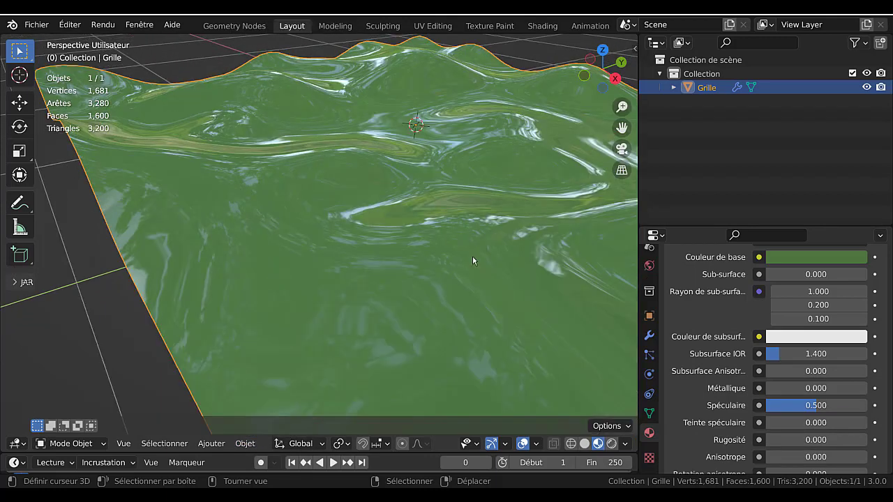
pyautogui.scroll(-3, 472, 255)
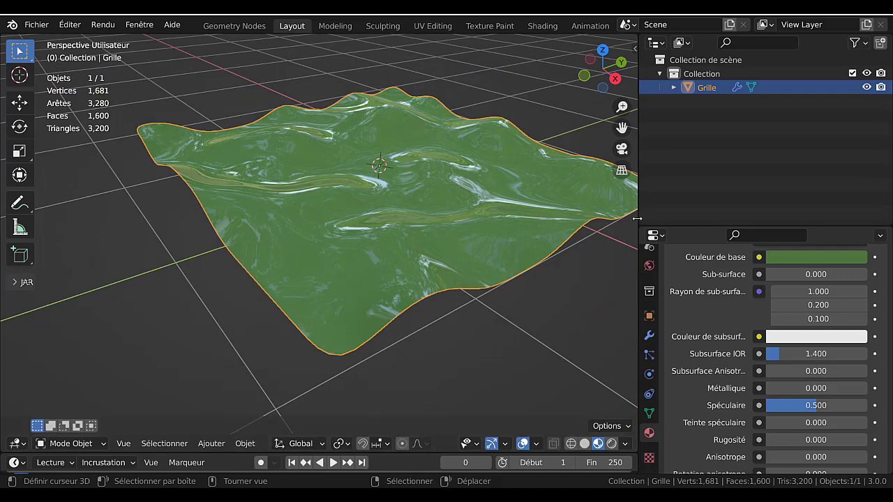
pyautogui.moveTo(637, 219); pyautogui.dragTo(705, 219)
pyautogui.scroll(-3, 489, 220)
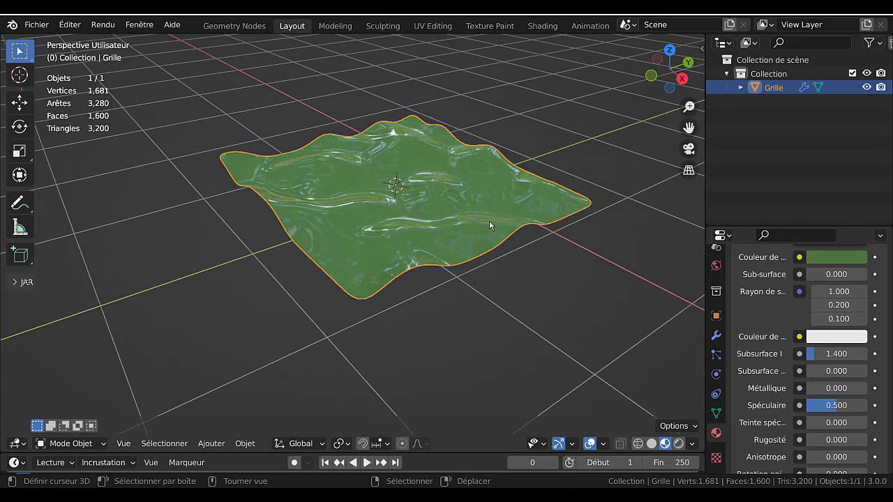
pyautogui.moveTo(488, 221); pyautogui.dragTo(462, 219, button='middle')
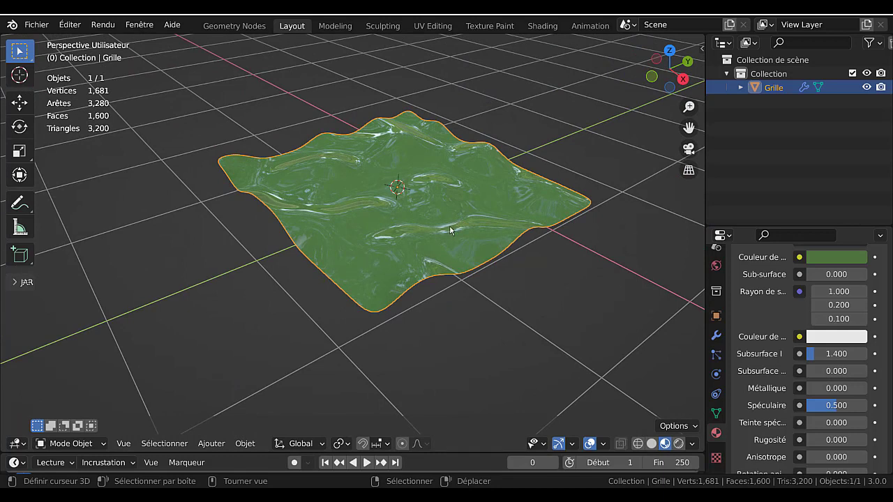
# Delete the green terrain grid and reset the 3D cursor to the world origin
pyautogui.press('x')
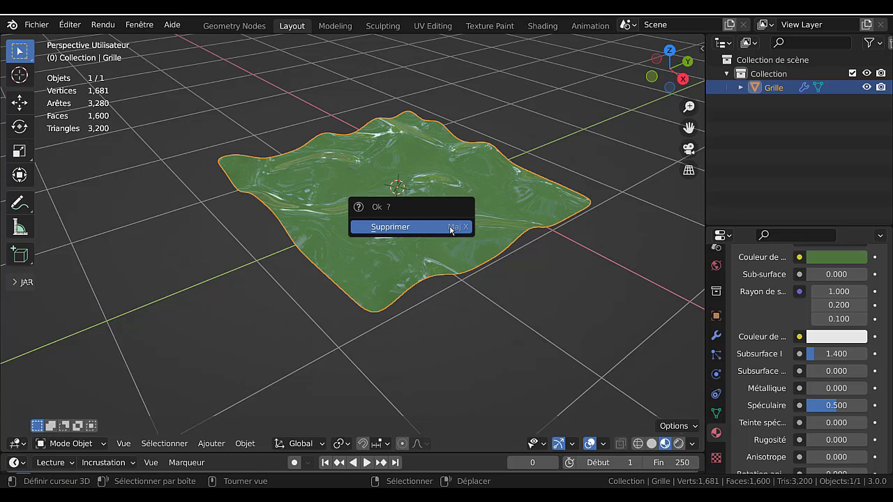
pyautogui.click(418, 227)
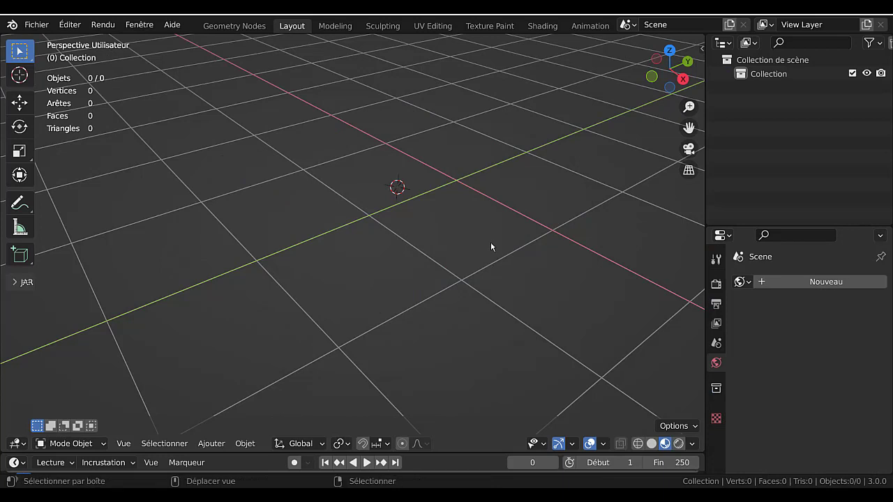
pyautogui.hotkey('shift', 'c')
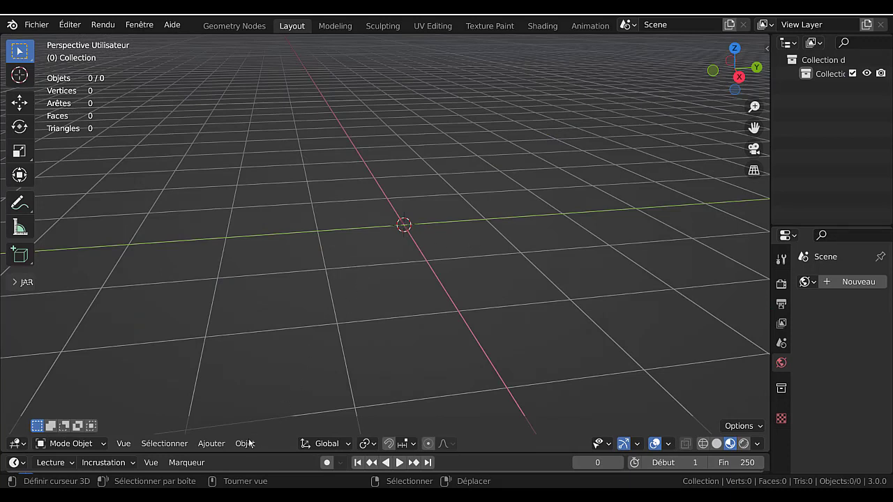
# Add a UV sphere with 32 segments and 16 rings at the origin and display it in Solid shading
pyautogui.hotkey('shift', 'a')
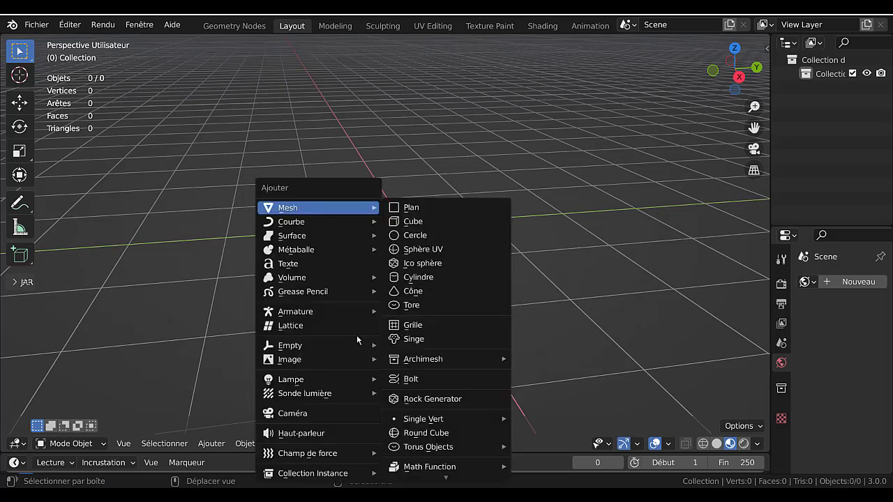
pyautogui.moveTo(334, 208)
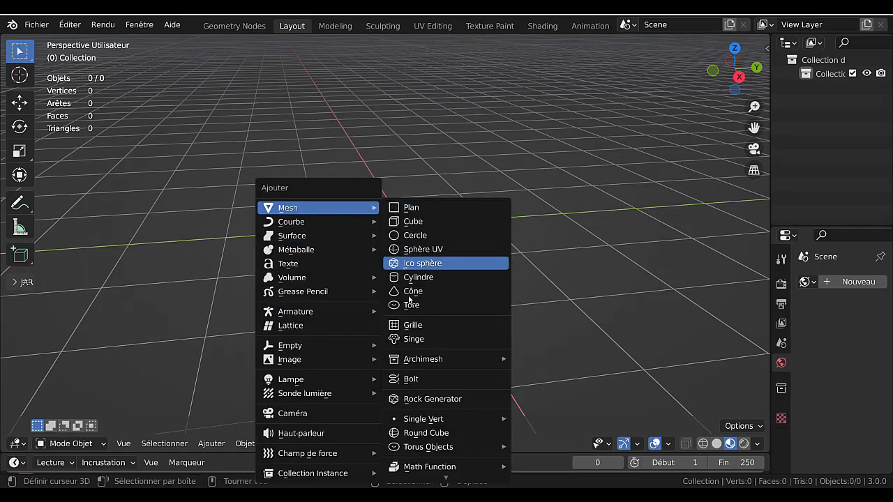
pyautogui.click(427, 251)
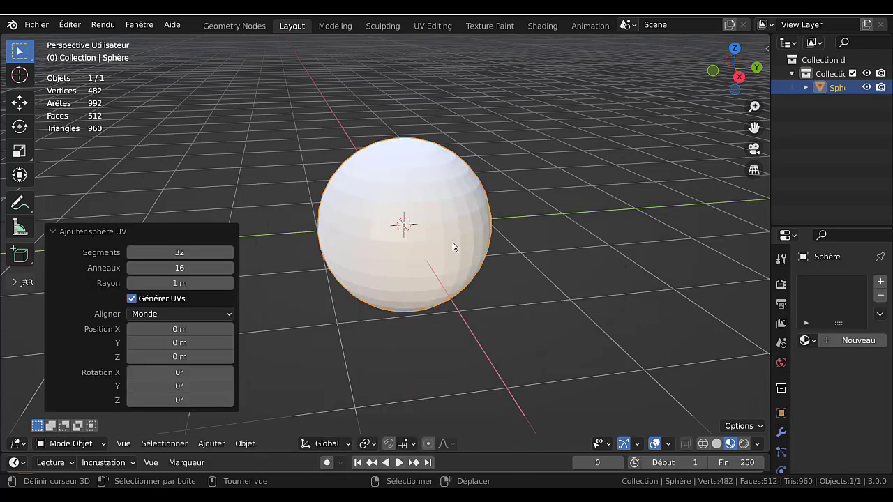
pyautogui.click(716, 444)
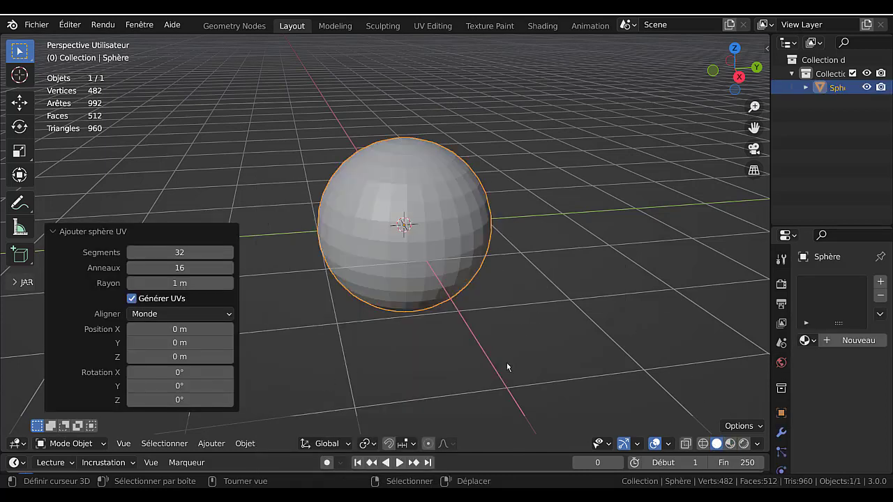
pyautogui.click(730, 443)
pyautogui.click(716, 445)
pyautogui.click(730, 443)
pyautogui.click(716, 445)
# Put the sphere in Edit Mode, set the front orthographic view and turn on X-ray display
pyautogui.moveTo(462, 343); pyautogui.dragTo(446, 324, button='middle')
pyautogui.press('Tab')
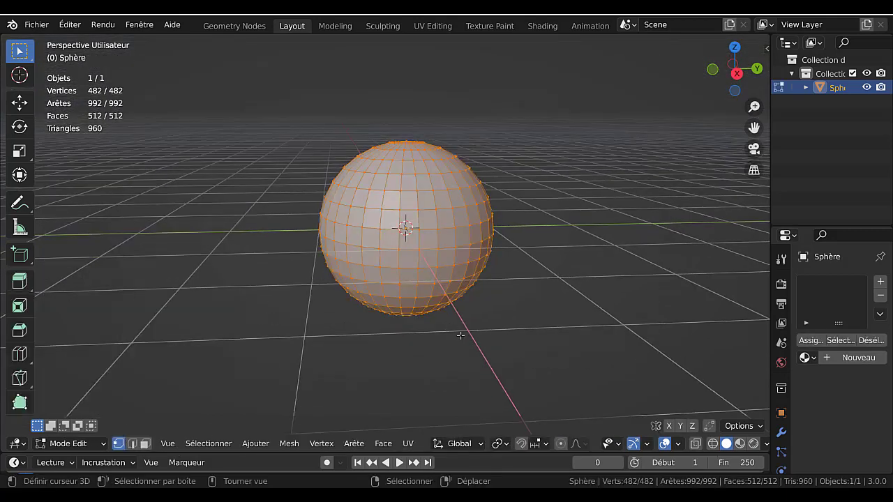
pyautogui.moveTo(486, 349); pyautogui.dragTo(480, 328, button='middle')
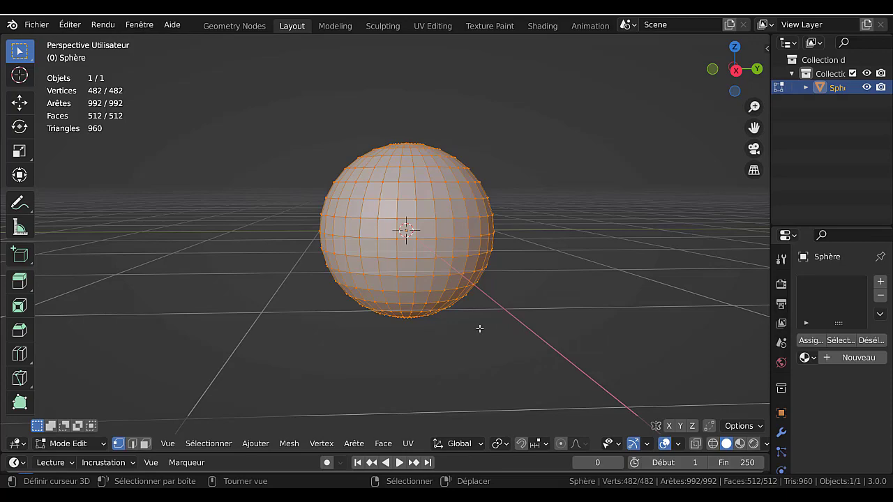
pyautogui.press('KP_1')
pyautogui.keyDown('shift'); pyautogui.moveTo(474, 323); pyautogui.dragTo(520, 318, button='middle'); pyautogui.keyUp('shift')
pyautogui.scroll(1, 495, 314)
pyautogui.click(548, 315)
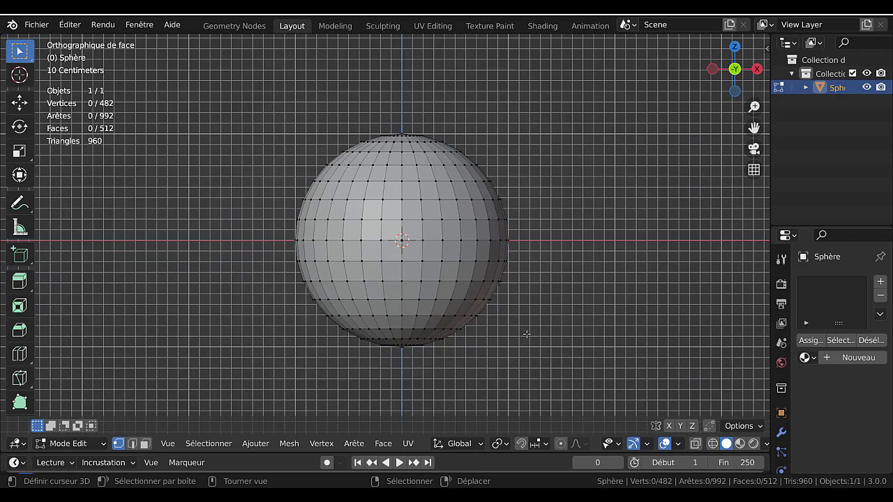
pyautogui.press('a')
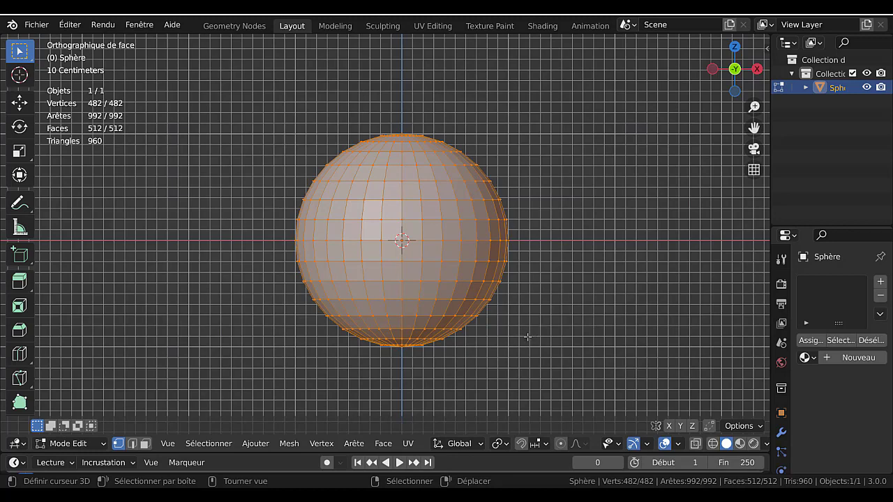
pyautogui.hotkey('alt', 'z')
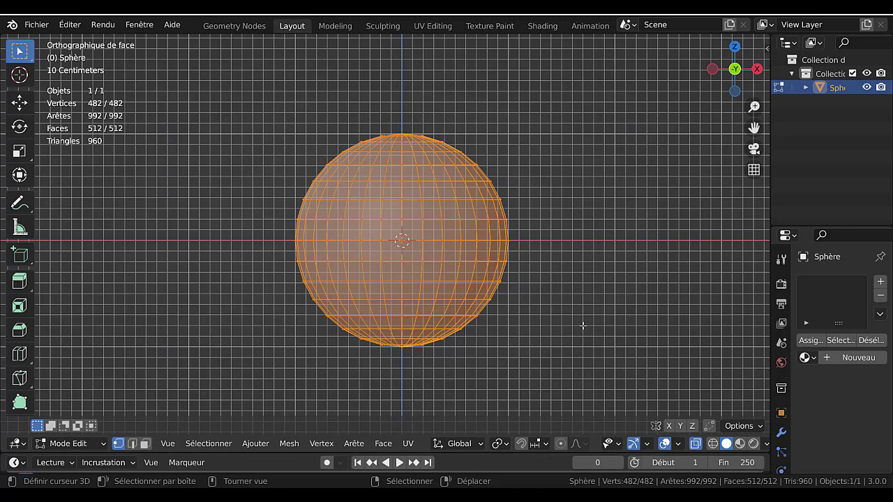
# Try a box selection across the sphere's middle band of vertices and deselect everything
pyautogui.press('b')
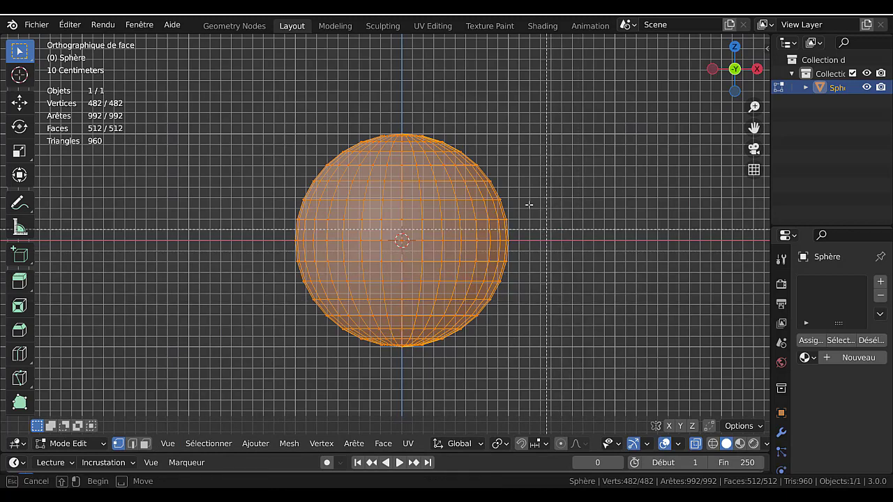
pyautogui.press('Escape')
pyautogui.click(233, 217)
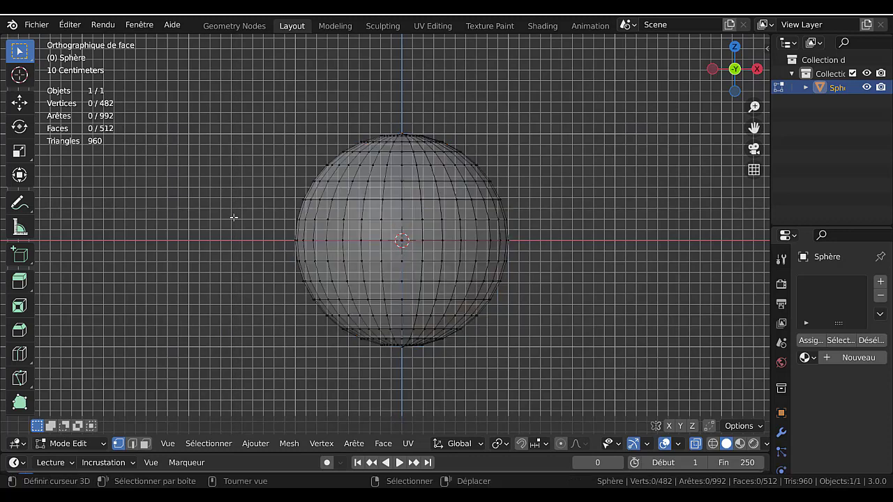
pyautogui.press('b')
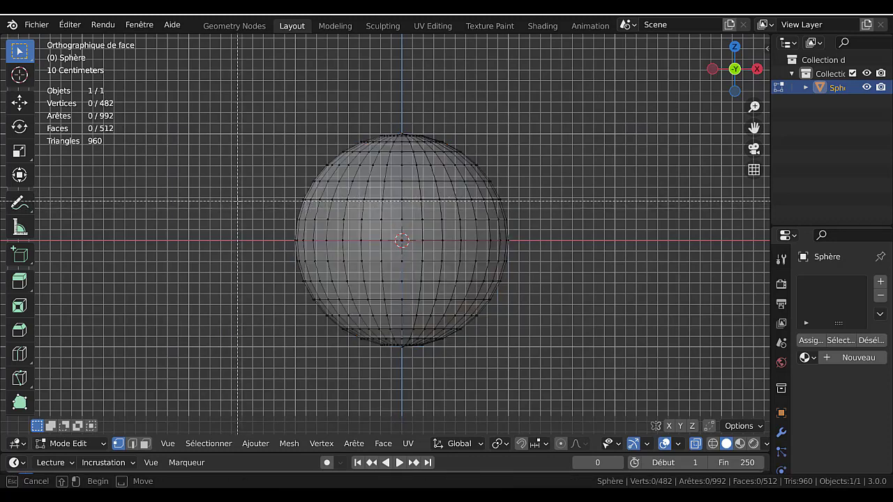
pyautogui.moveTo(238, 201); pyautogui.dragTo(555, 286)
pyautogui.press('Escape')
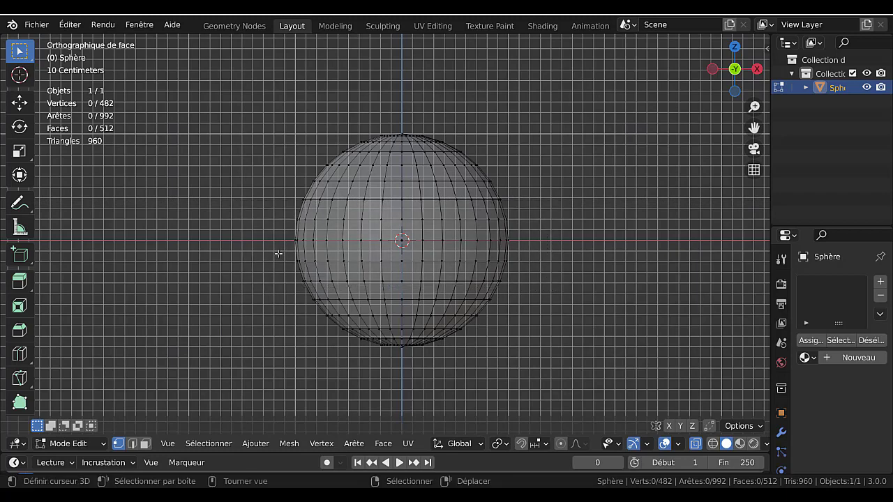
pyautogui.moveTo(234, 194); pyautogui.dragTo(549, 306)
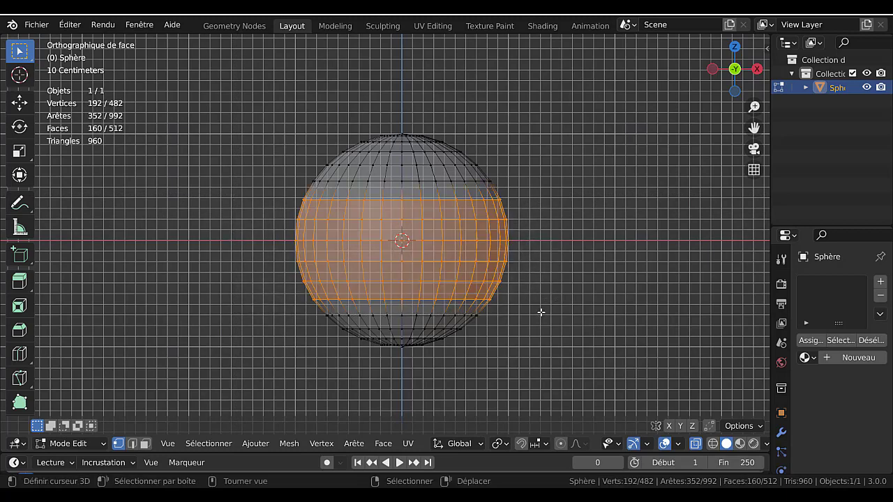
pyautogui.hotkey('alt', 'a')
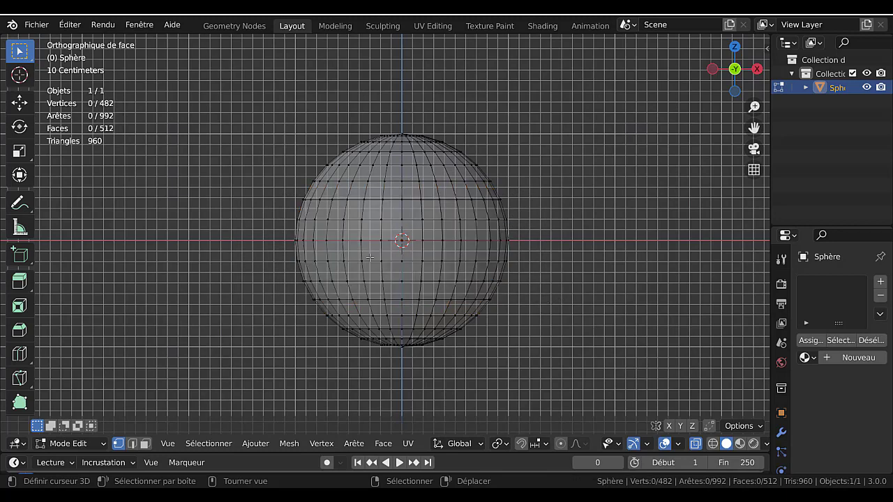
# Box-select the five rings of vertices around the sphere's equator and delete those vertices
pyautogui.press('b')
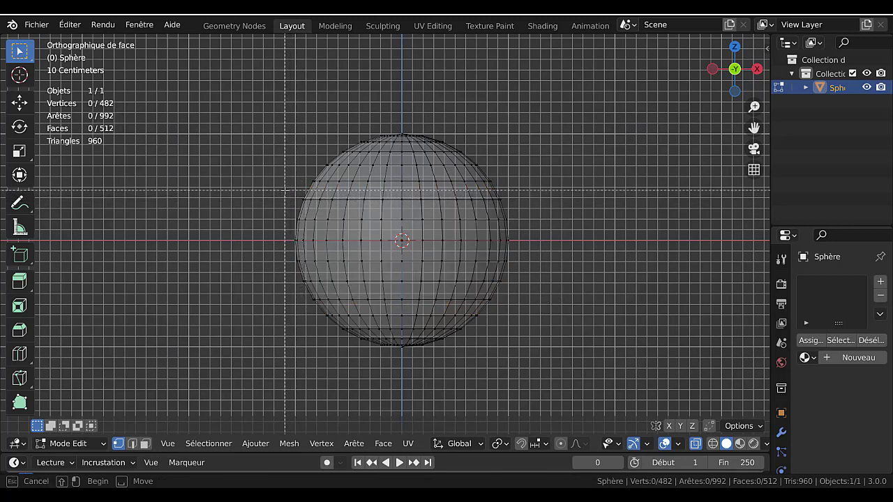
pyautogui.moveTo(284, 190); pyautogui.dragTo(551, 291)
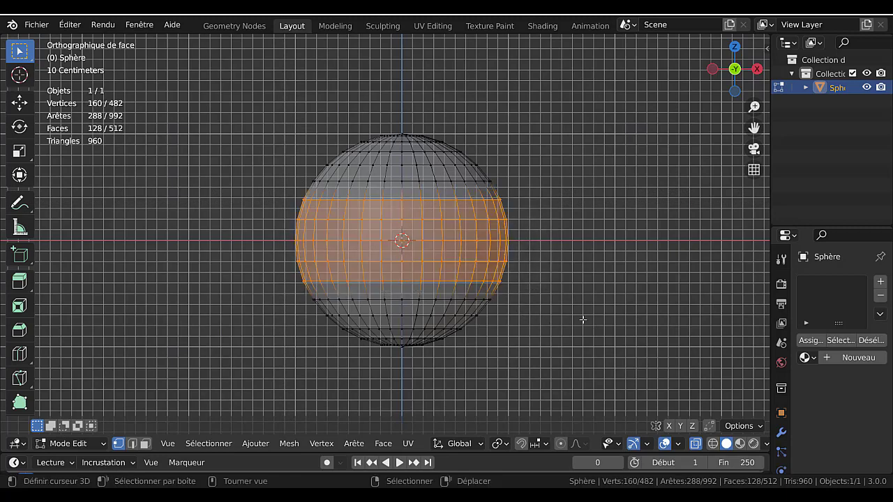
pyautogui.press('x')
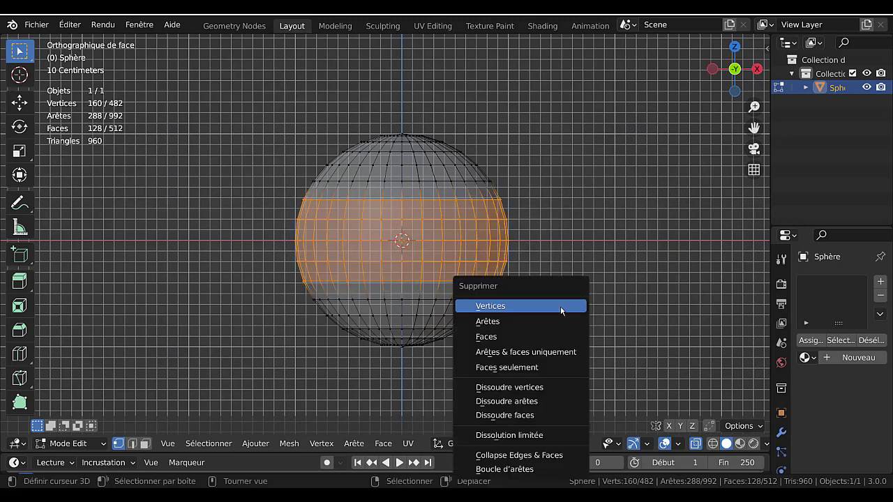
pyautogui.click(560, 307)
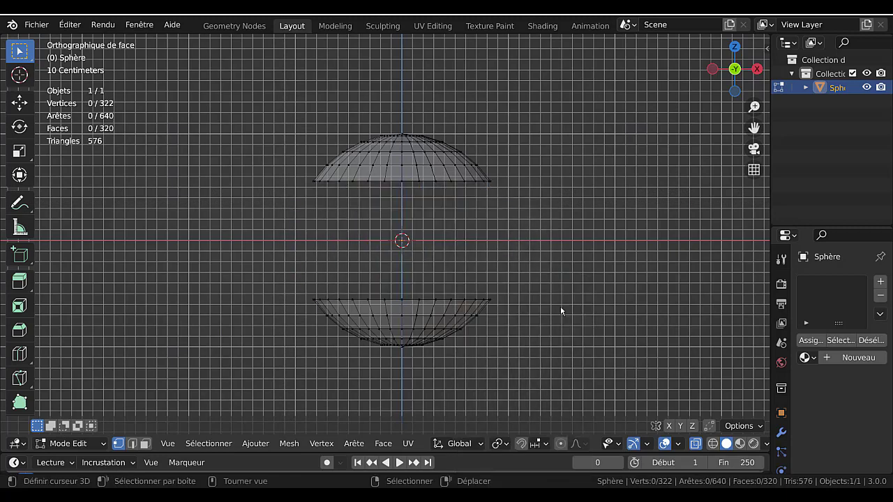
# Select the open edge loops of the upper and lower caps and join them with Bridge Edge Loops
pyautogui.keyDown('alt'); pyautogui.click(445, 182); pyautogui.keyUp('alt')
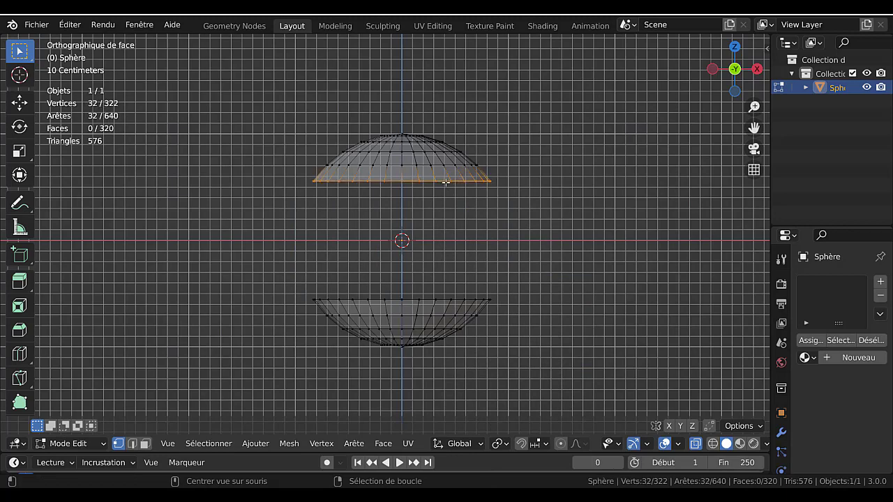
pyautogui.keyDown('alt'); pyautogui.keyDown('shift'); pyautogui.click(431, 299); pyautogui.keyUp('shift'); pyautogui.keyUp('alt')
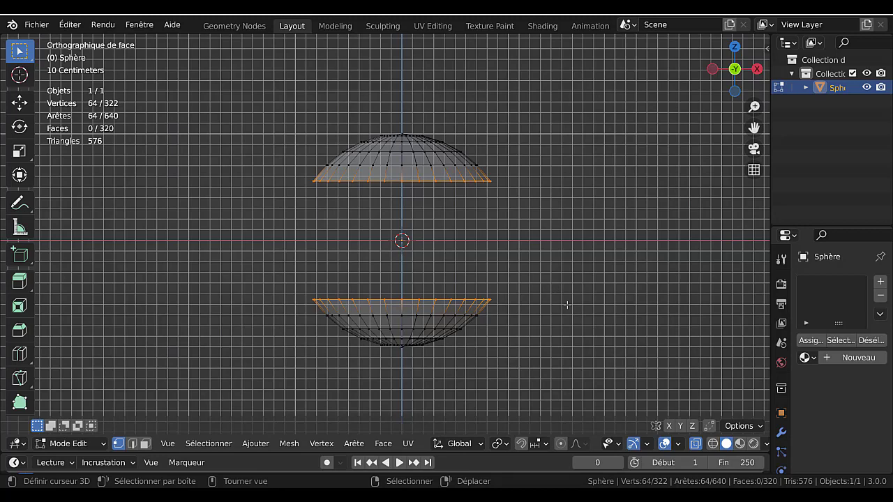
pyautogui.press('q')
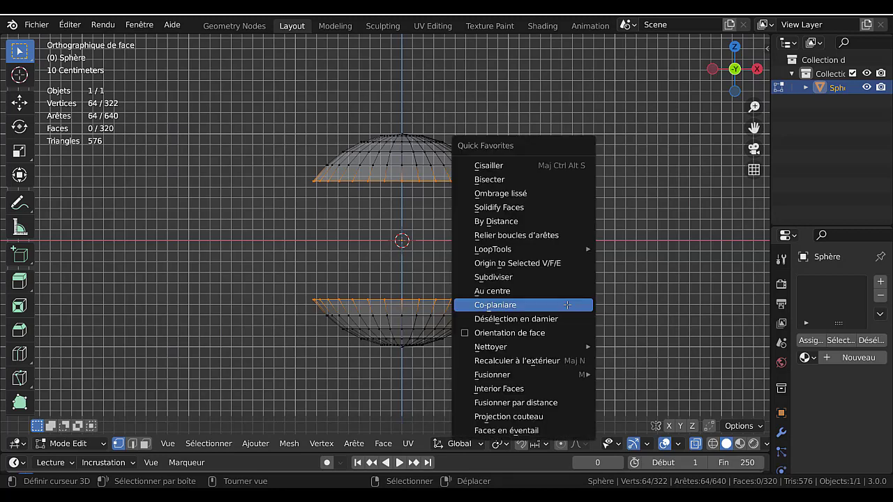
pyautogui.click(543, 237)
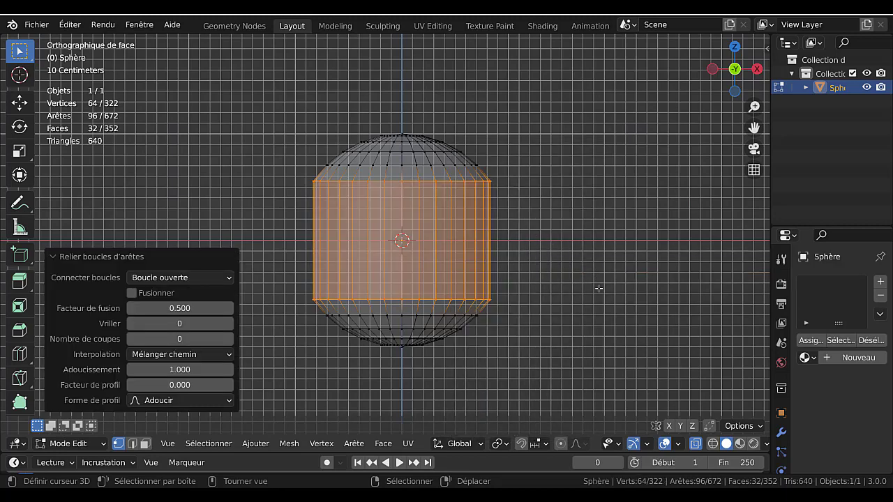
# Extrude the bridged side faces inward along their normals by about -0.655 m to form a narrow stem, and inspect it without X-ray
pyautogui.hotkey('alt', 'e')
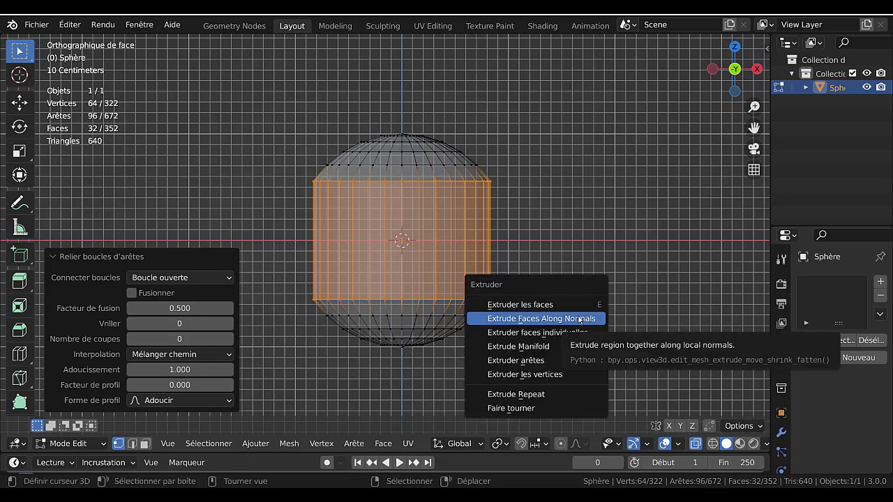
pyautogui.click(580, 319)
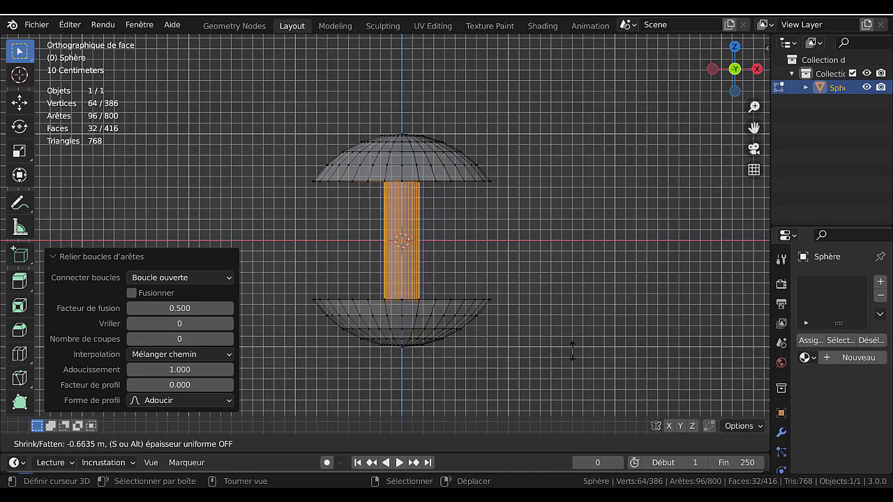
pyautogui.click(572, 352)
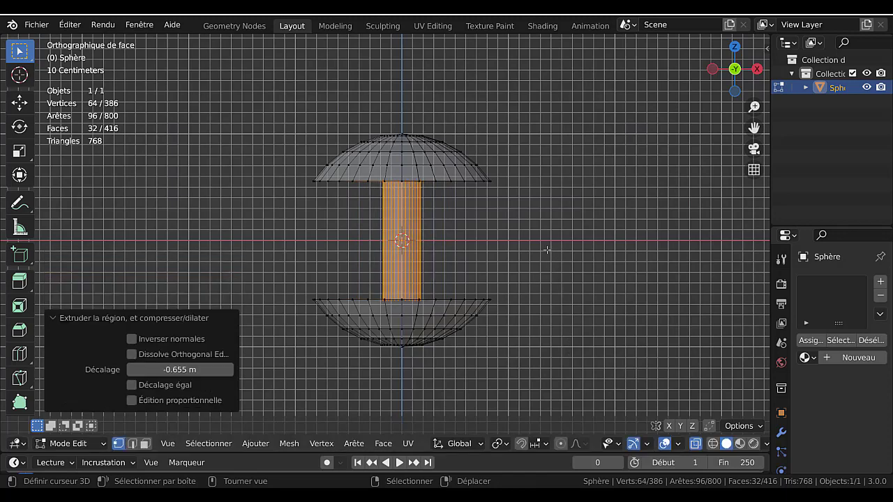
pyautogui.moveTo(561, 261)
pyautogui.mouseDown(button='middle')
pyautogui.moveTo(561, 293)
pyautogui.moveTo(549, 262)
pyautogui.mouseUp(button='middle')
pyautogui.hotkey('alt', 'z')
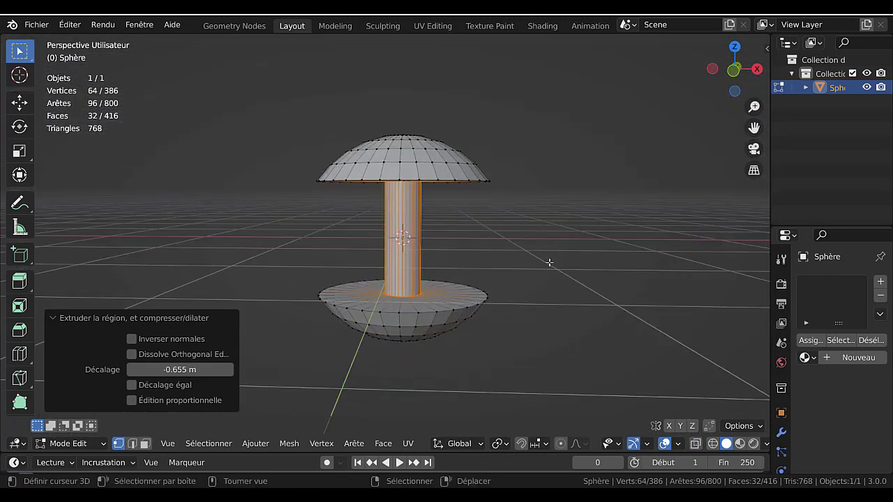
# Box-select the upper cap in front view with X-ray, move it down about 0.86 m along Z, and select the whole mesh
pyautogui.press('KP_1')
pyautogui.hotkey('alt', 'z')
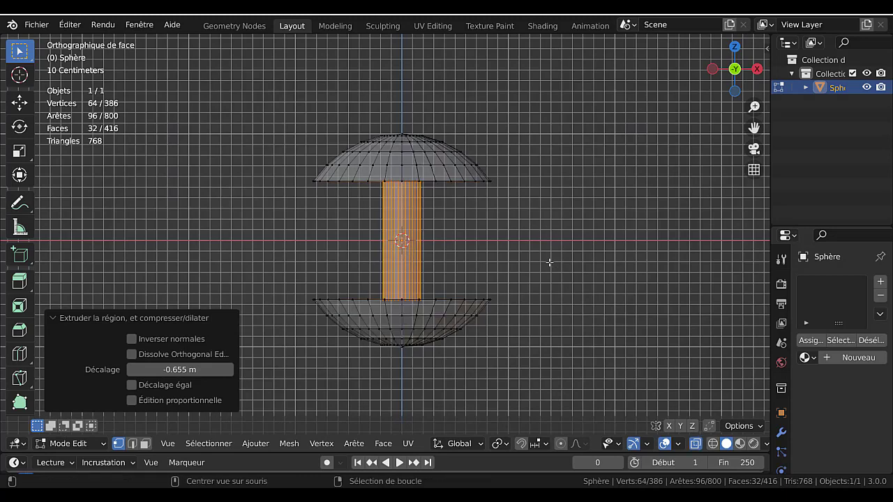
pyautogui.hotkey('alt', 'a')
pyautogui.press('b')
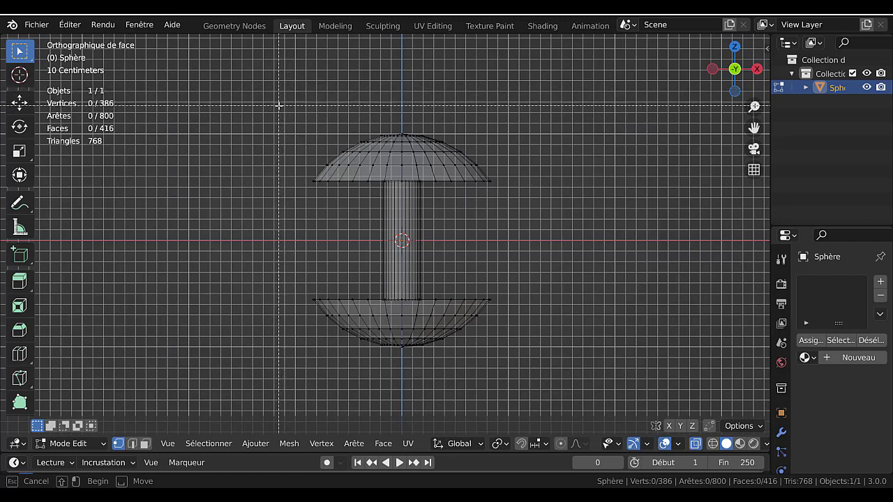
pyautogui.press('Escape')
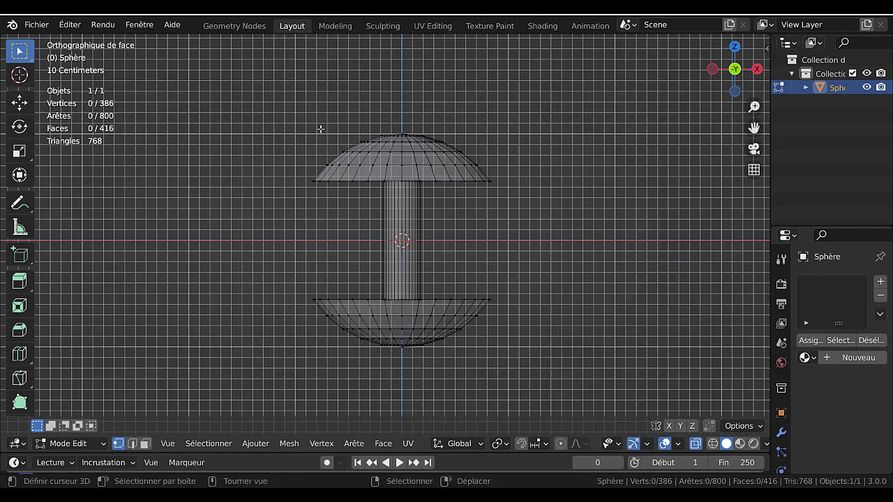
pyautogui.press('b')
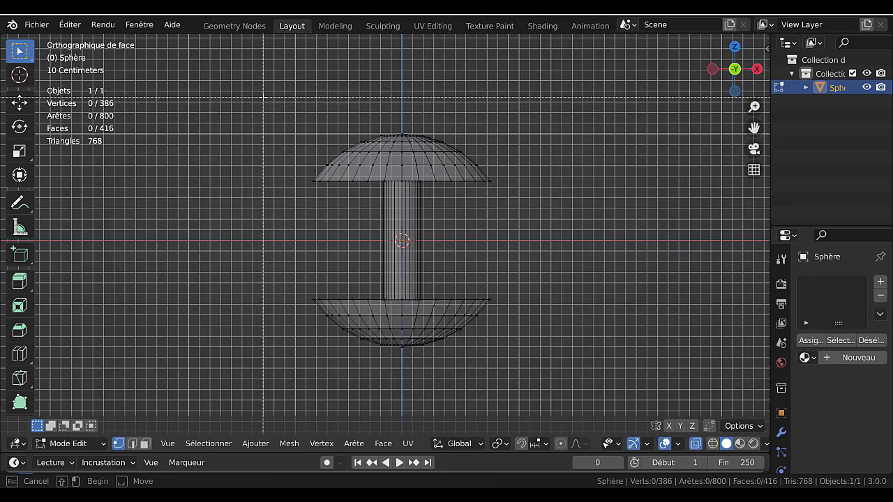
pyautogui.moveTo(264, 97); pyautogui.dragTo(535, 203)
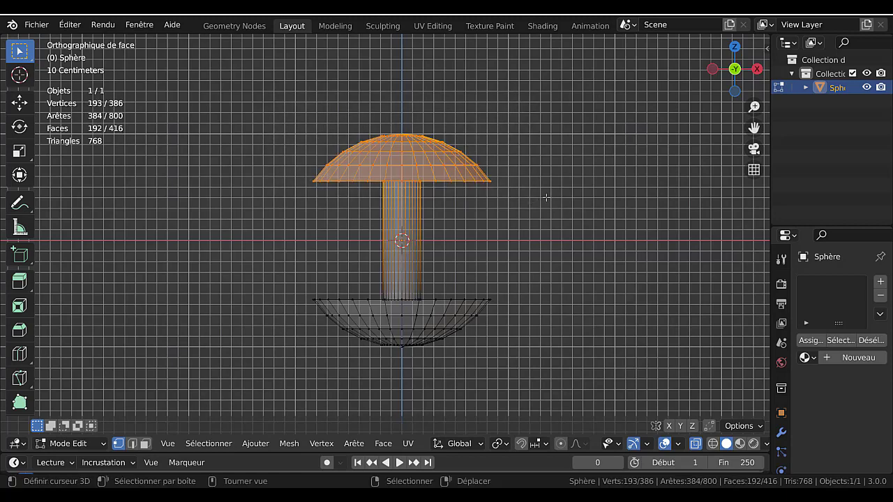
pyautogui.press('g')
pyautogui.press('z')
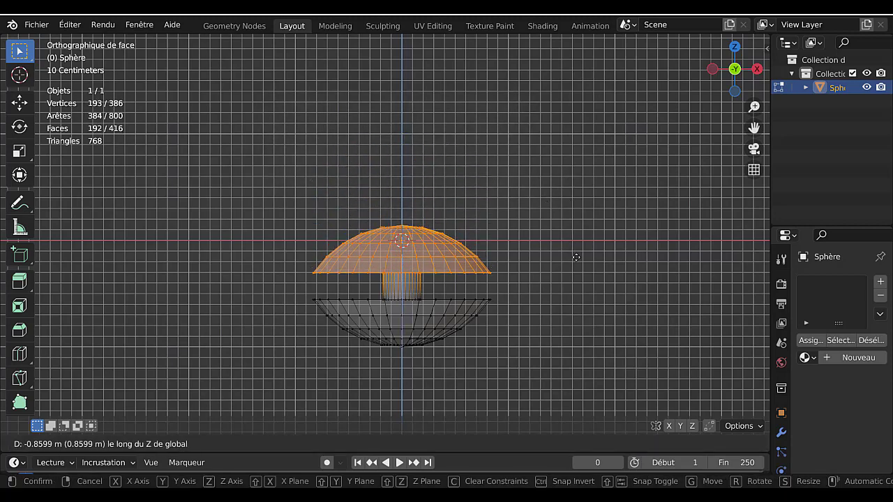
pyautogui.click(576, 257)
pyautogui.press('a')
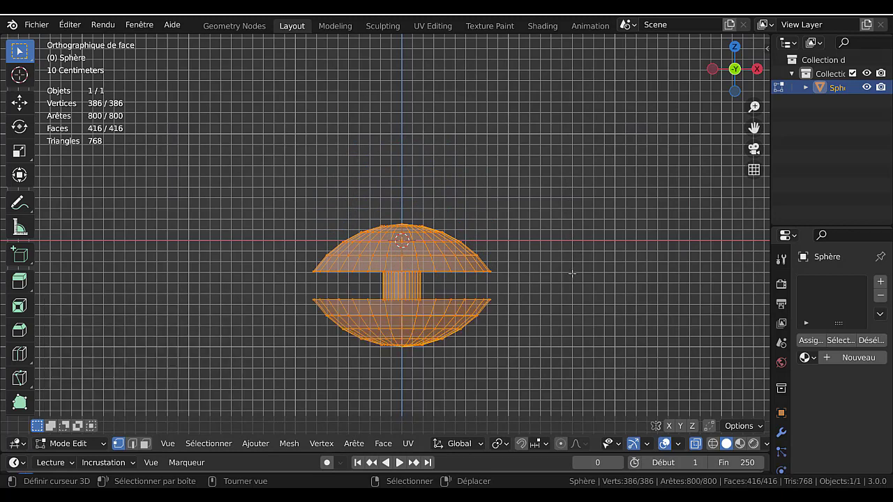
pyautogui.press('g')
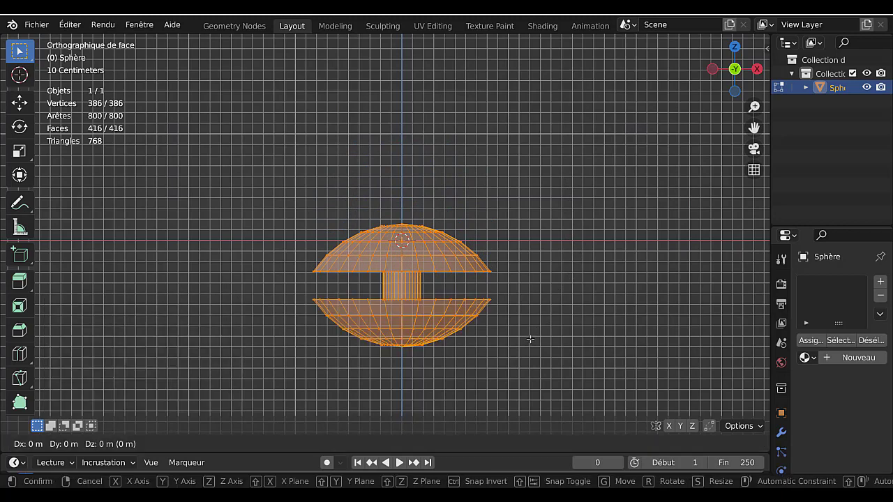
pyautogui.press('z')
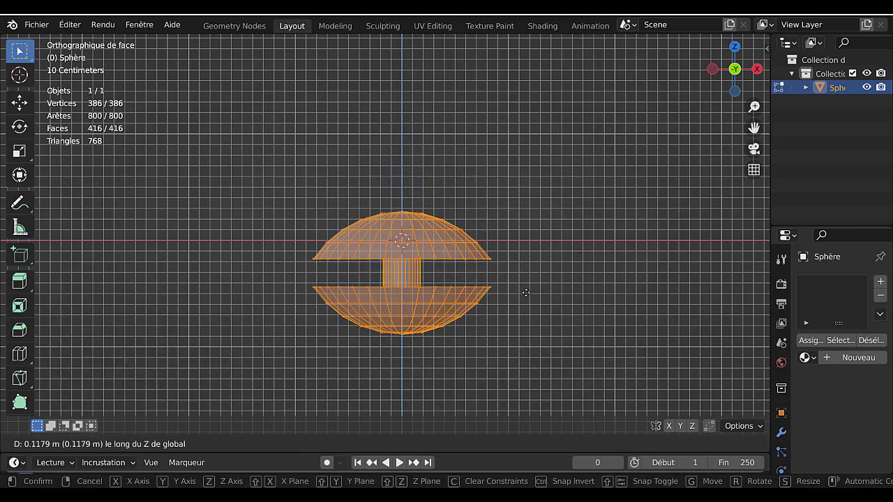
pyautogui.click(540, 337)
# Scale the whole mesh along Z to 0.584 and move it up 0.4234 m along Z to centre it on the origin
pyautogui.press('s')
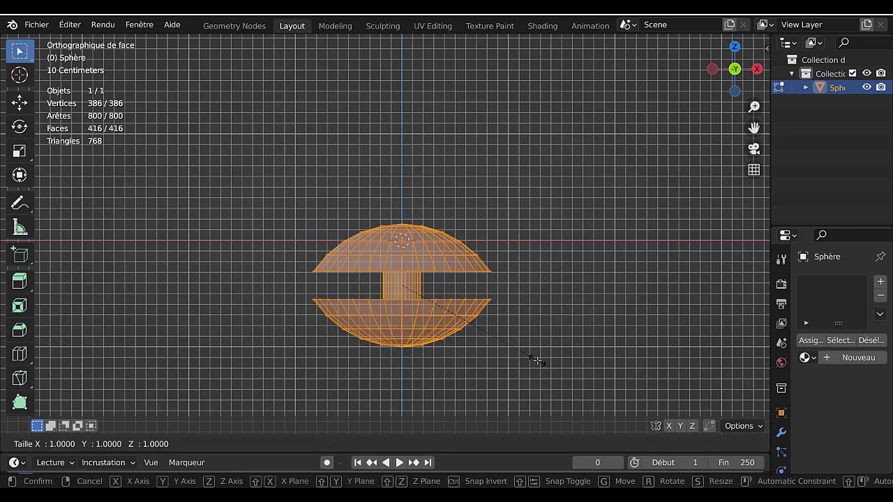
pyautogui.press('z')
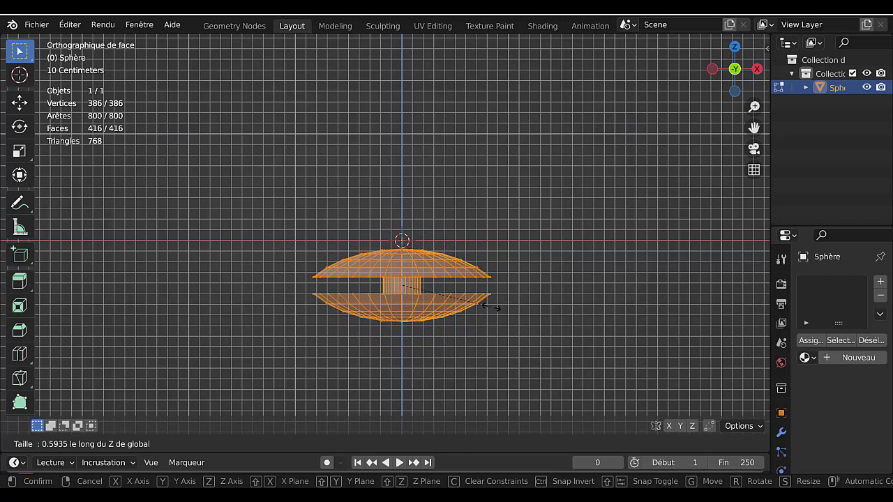
pyautogui.click(508, 306)
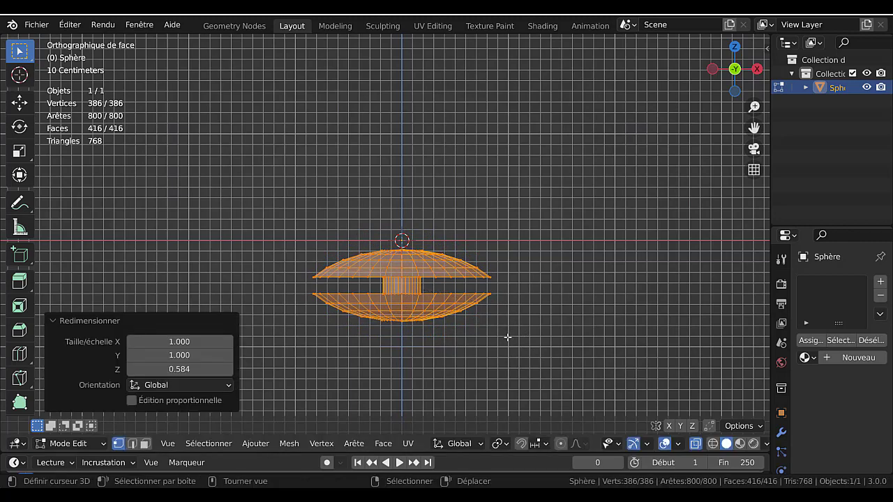
pyautogui.press('g')
pyautogui.press('z')
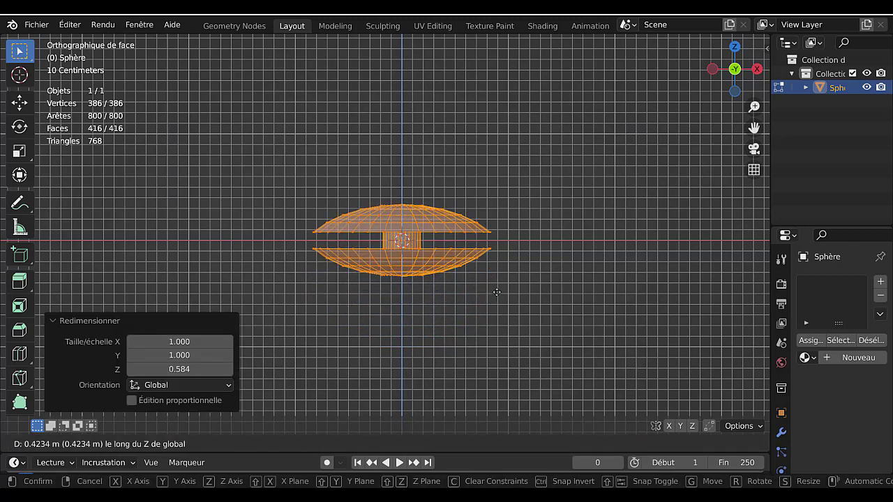
pyautogui.click(497, 292)
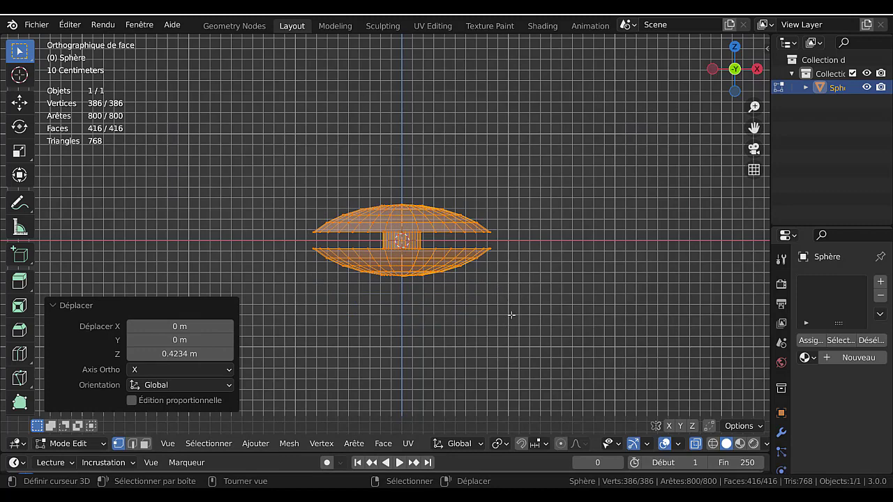
pyautogui.press('Tab')
pyautogui.moveTo(514, 318); pyautogui.dragTo(394, 349, button='middle')
pyautogui.scroll(3, 452, 300)
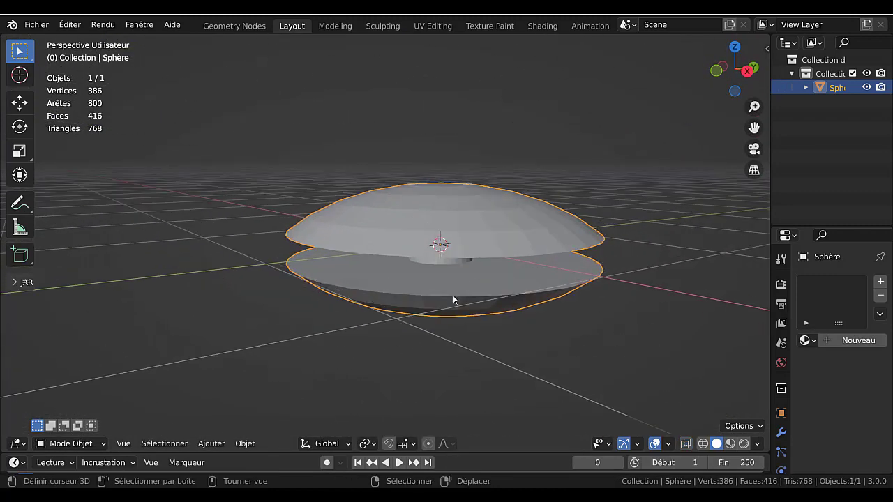
pyautogui.press('Tab')
pyautogui.keyDown('alt'); pyautogui.click(509, 257); pyautogui.keyUp('alt')
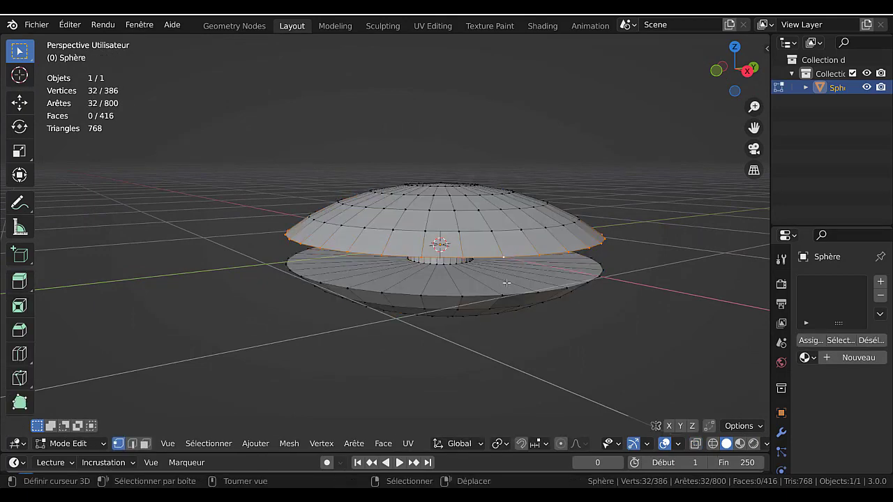
pyautogui.moveTo(498, 275); pyautogui.dragTo(556, 286, button='middle')
pyautogui.keyDown('alt'); pyautogui.keyDown('shift'); pyautogui.click(563, 309); pyautogui.keyUp('shift'); pyautogui.keyUp('alt')
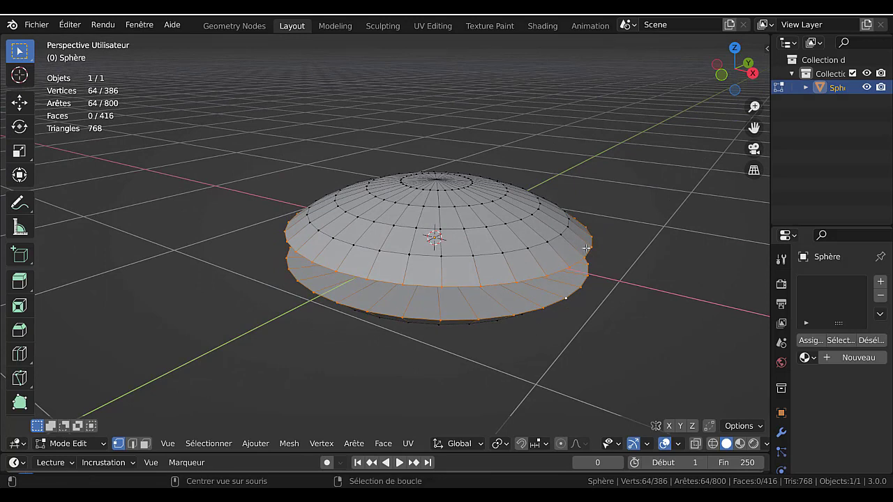
pyautogui.rightClick(635, 319)
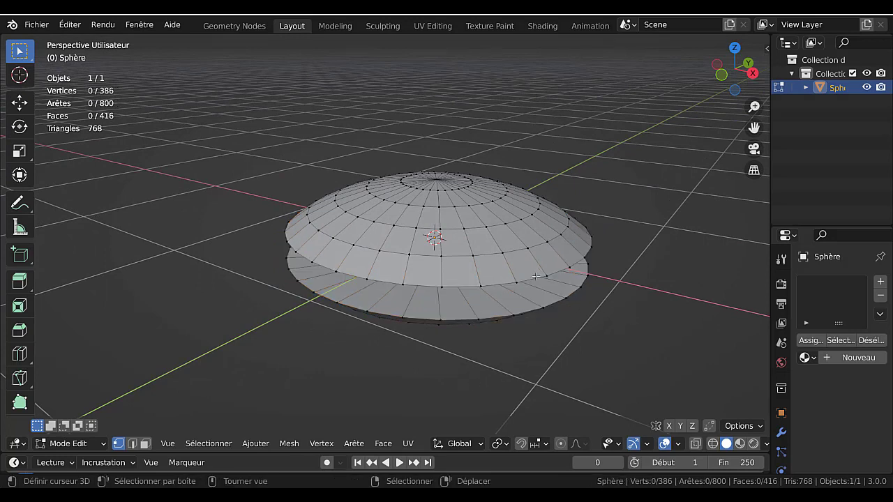
# Select the outer rim edge loops of both caps, bevel them 0.0752 m with 4 segments, and inspect the shape in Object Mode
pyautogui.keyDown('alt'); pyautogui.click(540, 275); pyautogui.keyUp('alt')
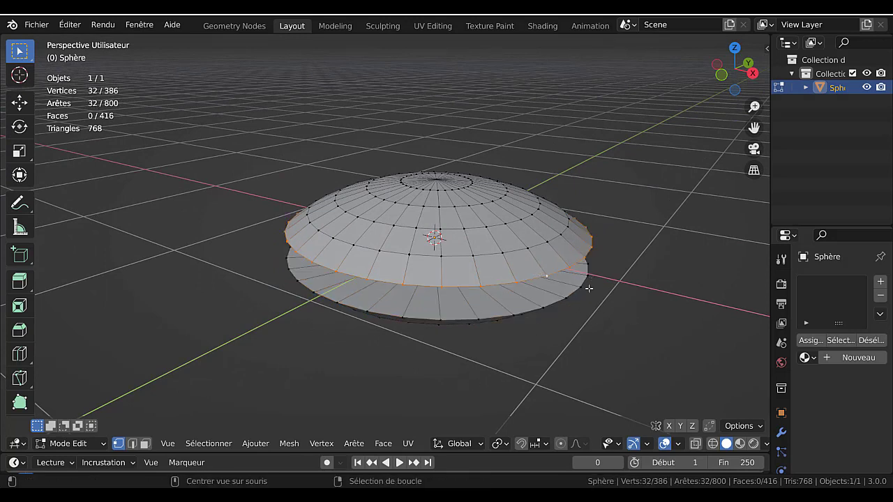
pyautogui.keyDown('alt'); pyautogui.keyDown('shift'); pyautogui.click(578, 311); pyautogui.keyUp('shift'); pyautogui.keyUp('alt')
pyautogui.moveTo(597, 302); pyautogui.dragTo(578, 227, button='middle')
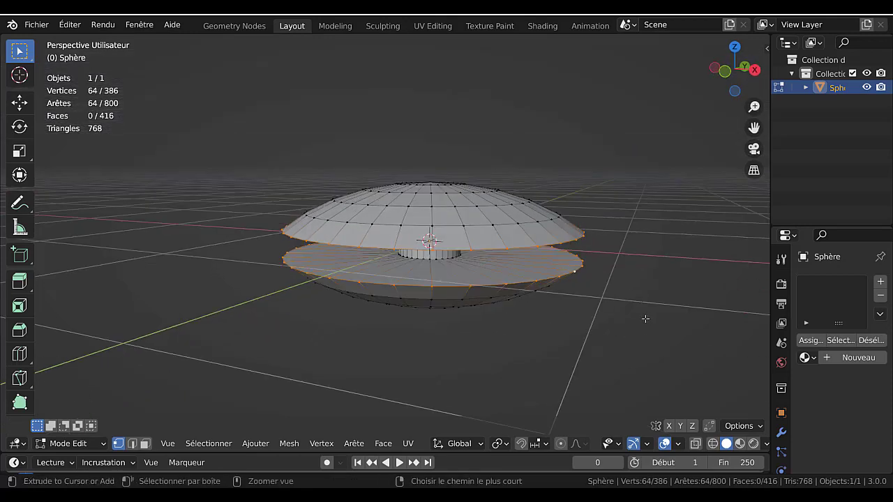
pyautogui.hotkey('ctrl', 'b')
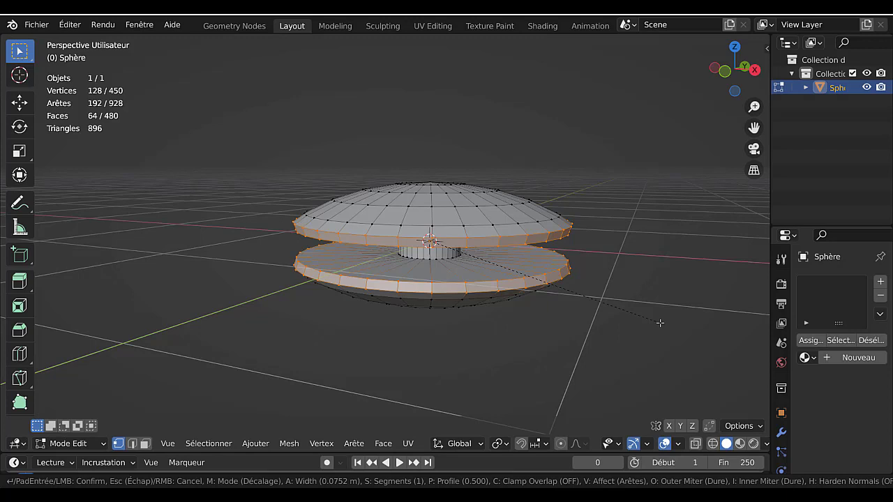
pyautogui.scroll(3, 659, 323)
pyautogui.click(660, 323)
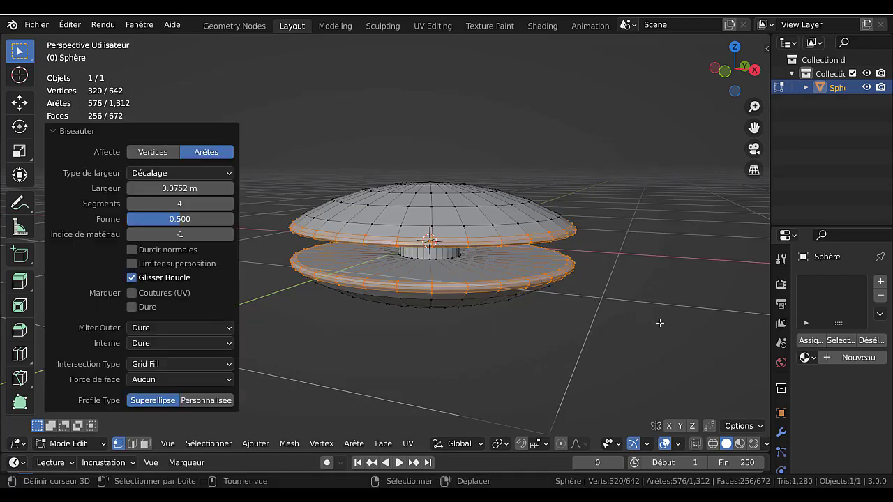
pyautogui.press('Tab')
pyautogui.moveTo(534, 269); pyautogui.dragTo(614, 303, button='middle')
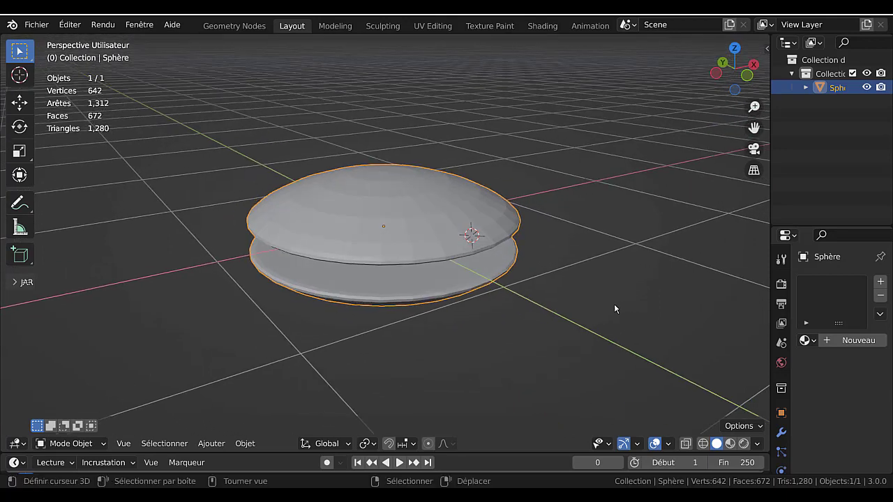
pyautogui.press('Tab')
pyautogui.press('Tab')
pyautogui.moveTo(419, 281); pyautogui.dragTo(356, 310, button='middle')
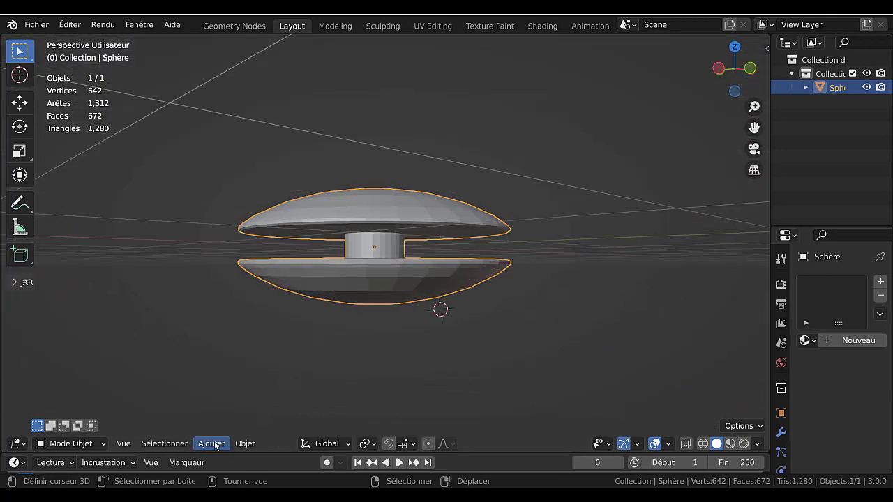
pyautogui.moveTo(494, 276); pyautogui.dragTo(426, 313, button='middle')
# In face selection mode, select the two face rings around the upper cap's pole plus its central fan of faces
pyautogui.press('Tab')
pyautogui.moveTo(482, 224); pyautogui.dragTo(454, 238, button='middle')
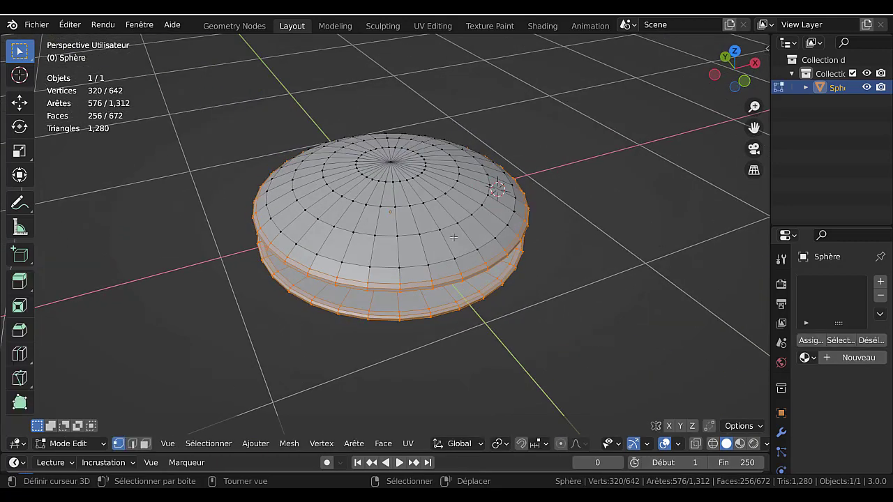
pyautogui.click(145, 444)
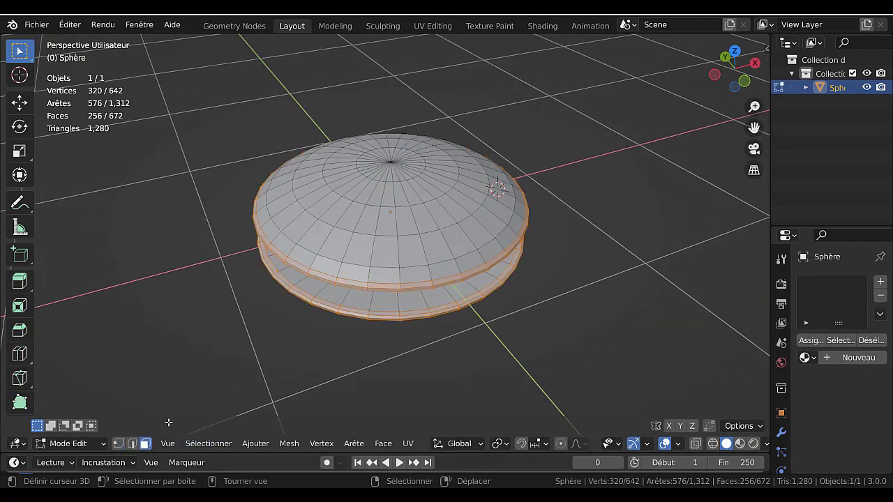
pyautogui.keyDown('alt'); pyautogui.click(431, 221); pyautogui.keyUp('alt')
pyautogui.keyDown('alt'); pyautogui.keyDown('shift'); pyautogui.click(423, 192); pyautogui.keyUp('shift'); pyautogui.keyUp('alt')
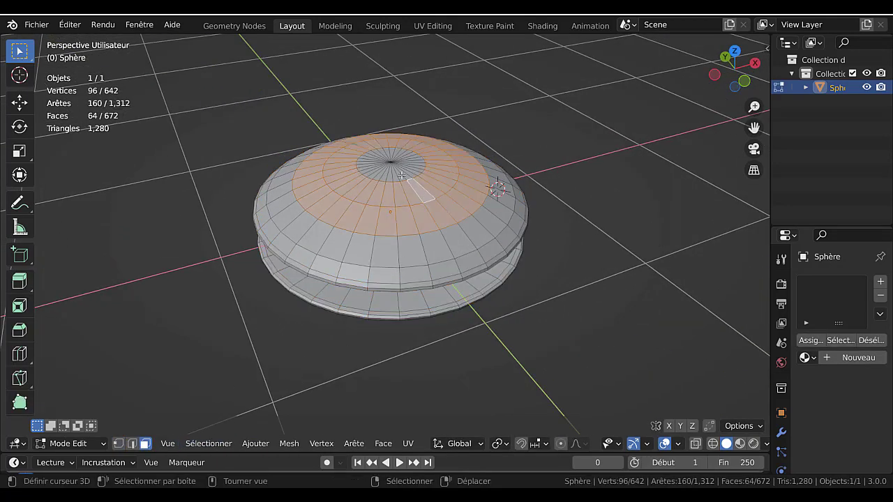
pyautogui.press('c')
pyautogui.click(399, 168)
pyautogui.press('Escape')
# Add the lower cap's two face rings around the pole and its central fan of faces to the selection
pyautogui.moveTo(424, 215); pyautogui.dragTo(448, 83, button='middle')
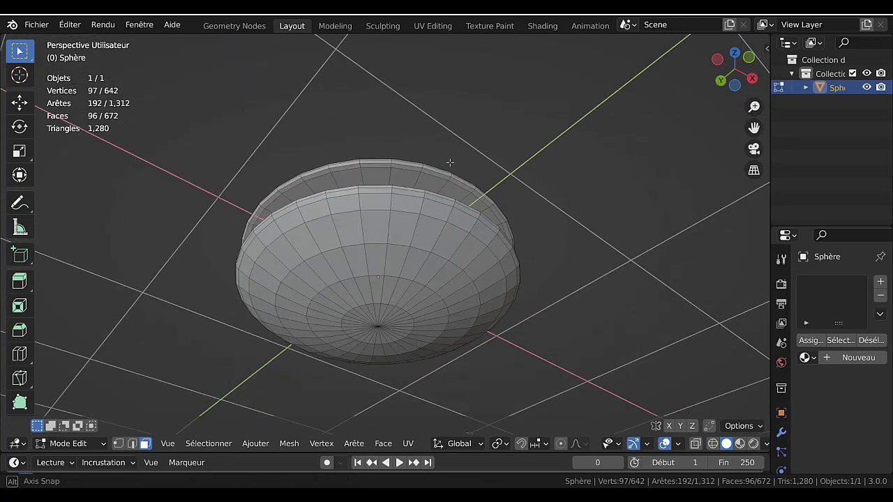
pyautogui.moveTo(481, 199); pyautogui.dragTo(480, 165, button='middle')
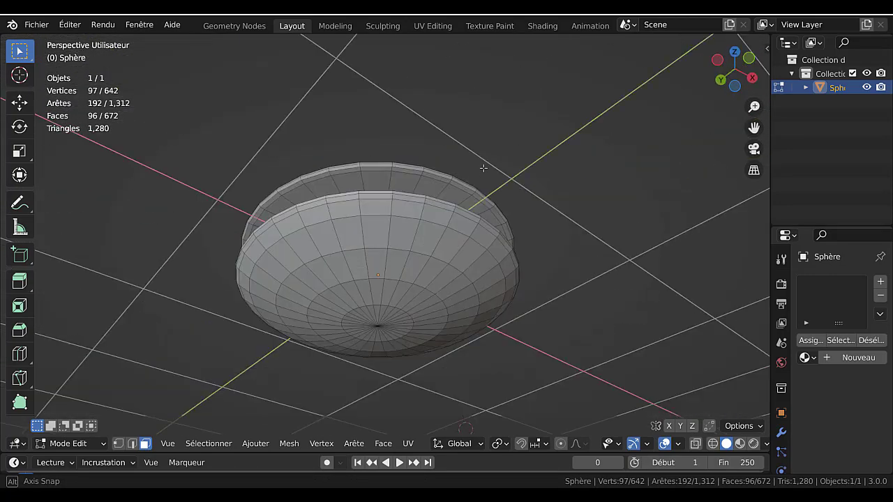
pyautogui.keyDown('alt'); pyautogui.keyDown('shift'); pyautogui.click(443, 269); pyautogui.keyUp('shift'); pyautogui.keyUp('alt')
pyautogui.keyDown('alt'); pyautogui.keyDown('shift'); pyautogui.click(426, 296); pyautogui.keyUp('shift'); pyautogui.keyUp('alt')
pyautogui.press('c')
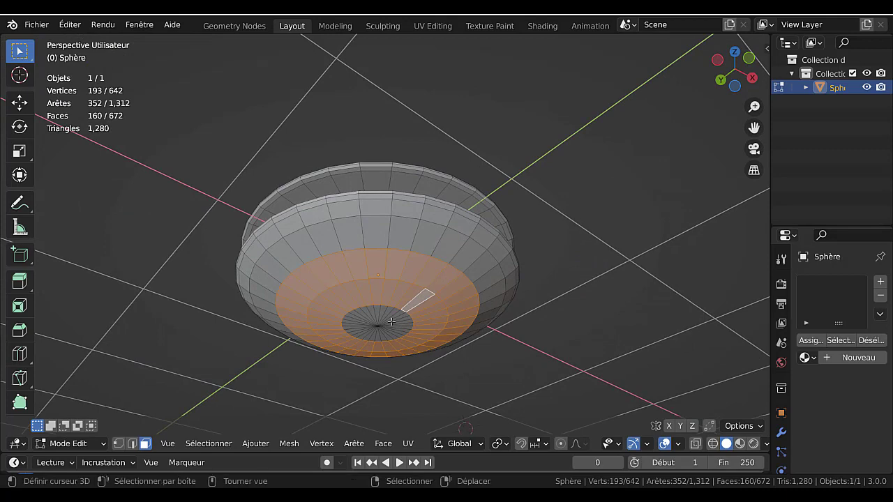
pyautogui.click(373, 325)
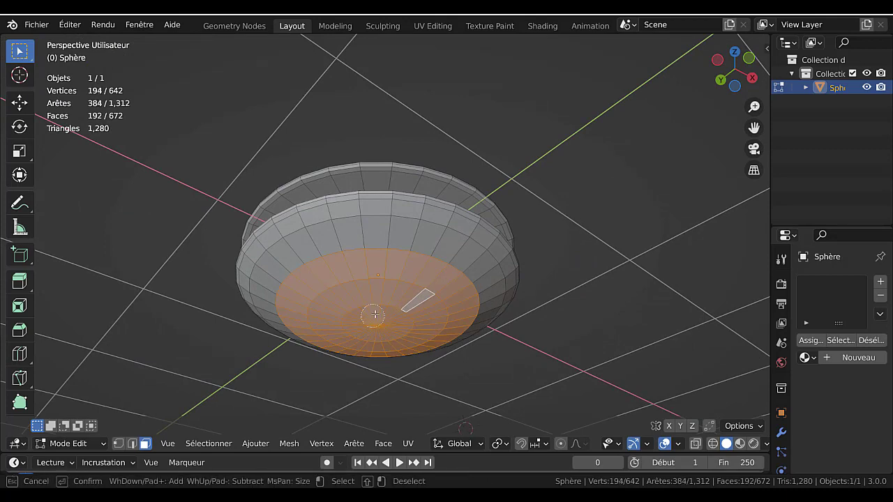
pyautogui.press('Escape')
# Extrude the selected outer faces of both caps and scale them along Z by 1.187
pyautogui.moveTo(424, 295); pyautogui.dragTo(499, 345, button='middle')
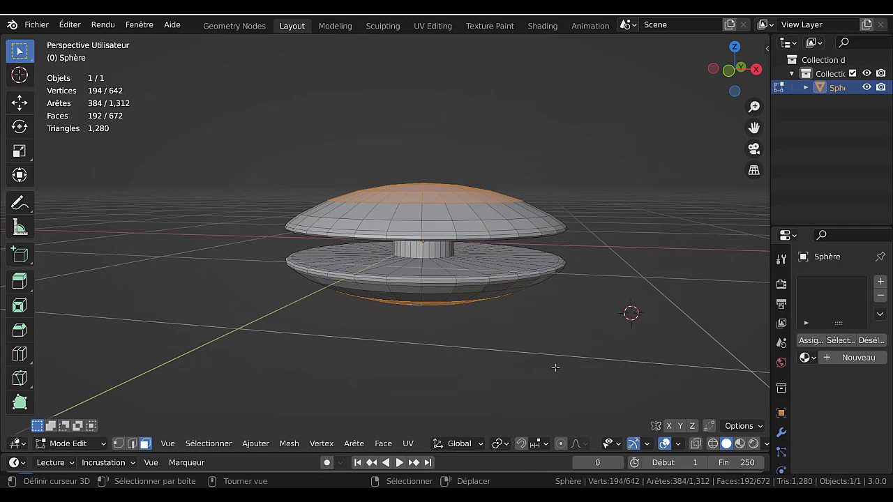
pyautogui.press('e')
pyautogui.press('s')
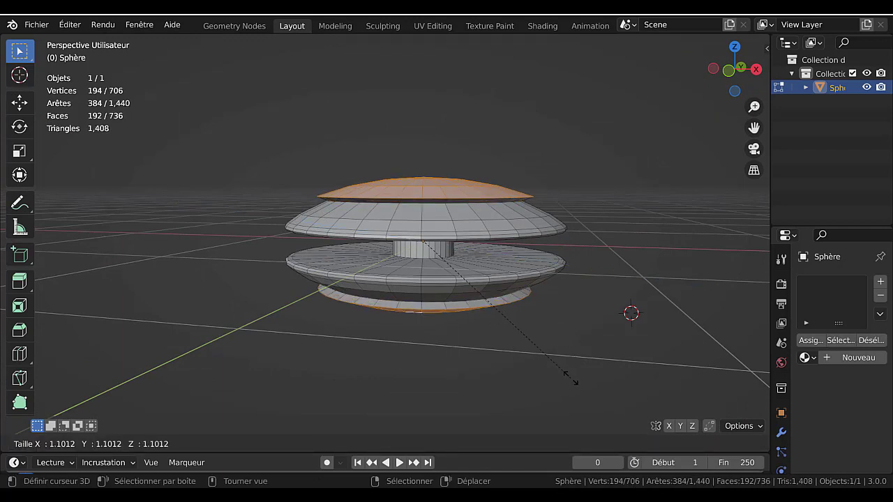
pyautogui.press('Escape')
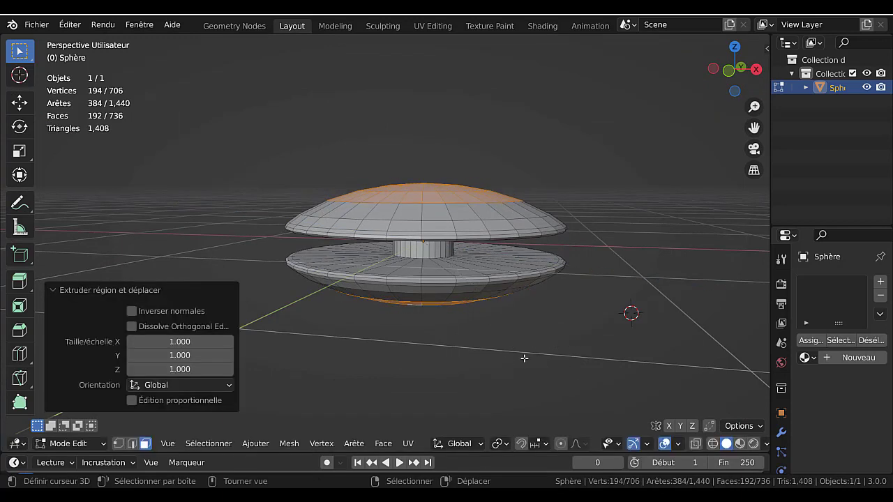
pyautogui.press('s')
pyautogui.press('z')
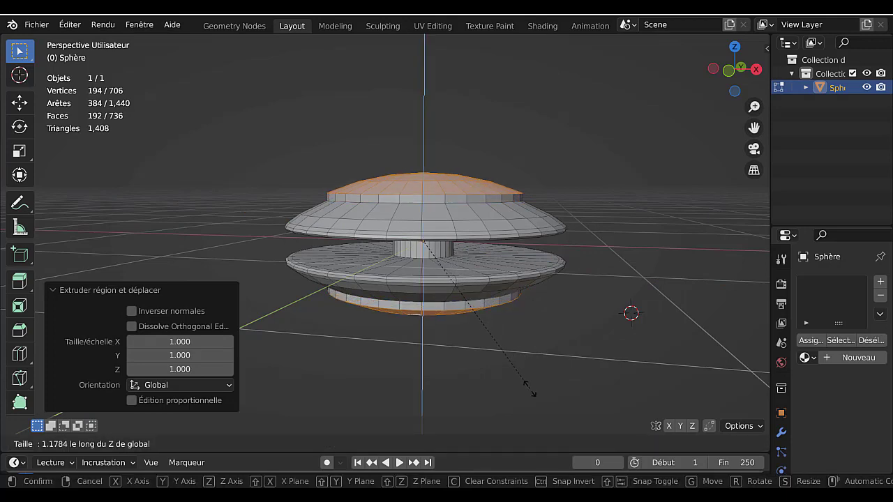
pyautogui.click(530, 385)
# Select the outer edge loops of both extruded steps and bevel them 0.0355 m with 4 segments
pyautogui.moveTo(578, 336); pyautogui.dragTo(542, 333, button='middle')
pyautogui.scroll(2, 542, 333)
pyautogui.click(132, 443)
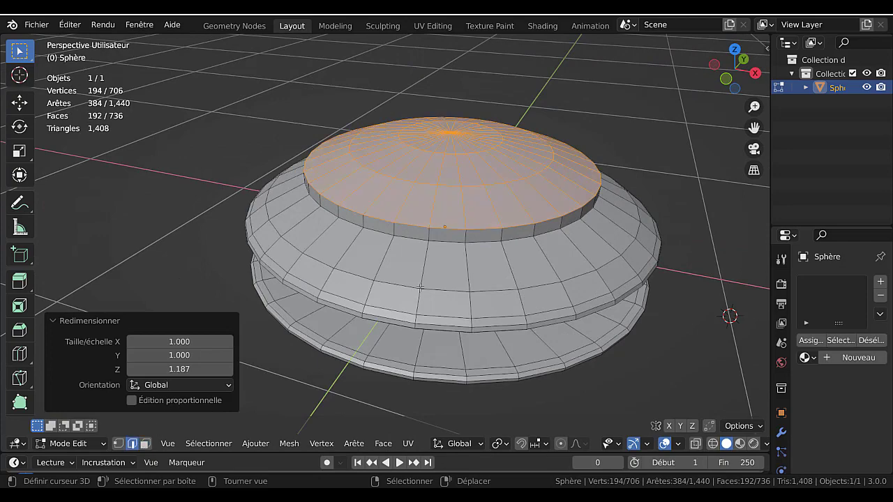
pyautogui.keyDown('alt'); pyautogui.click(488, 227); pyautogui.keyUp('alt')
pyautogui.moveTo(489, 227); pyautogui.dragTo(693, 307, button='middle')
pyautogui.keyDown('alt'); pyautogui.keyDown('shift'); pyautogui.click(493, 307); pyautogui.keyUp('shift'); pyautogui.keyUp('alt')
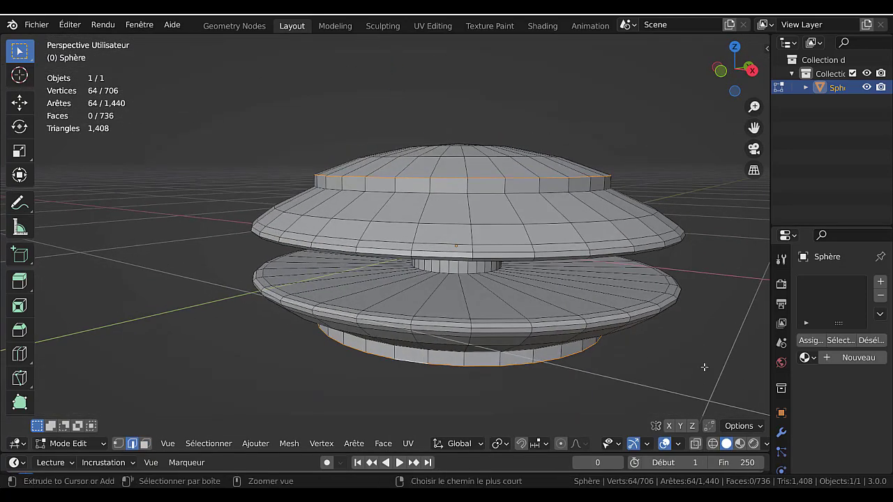
pyautogui.hotkey('ctrl', 'b')
pyautogui.click(710, 369)
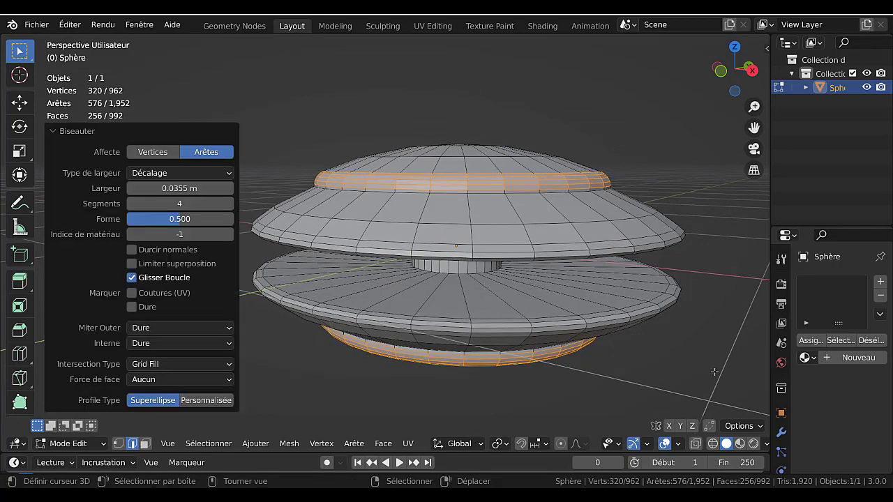
# Return to Object Mode and apply smooth shading to the yo-yo
pyautogui.press('Tab')
pyautogui.moveTo(677, 337); pyautogui.dragTo(501, 259, button='middle')
pyautogui.scroll(5, 541, 259)
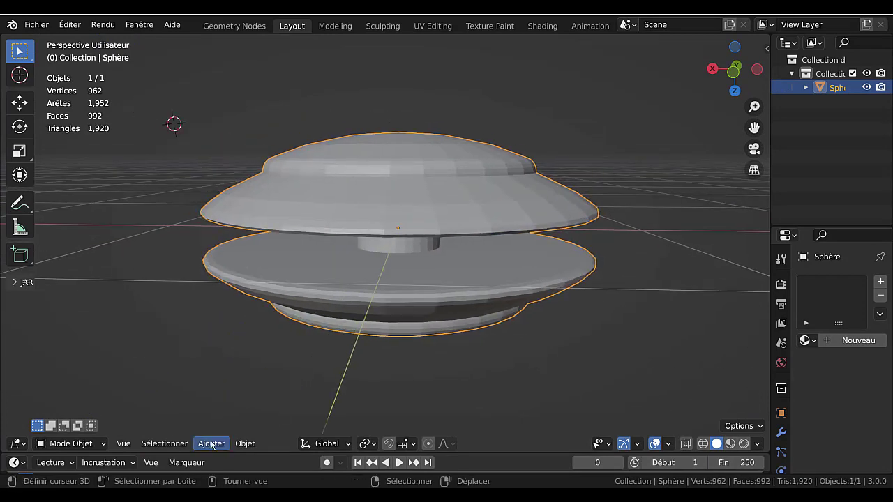
pyautogui.click(245, 444)
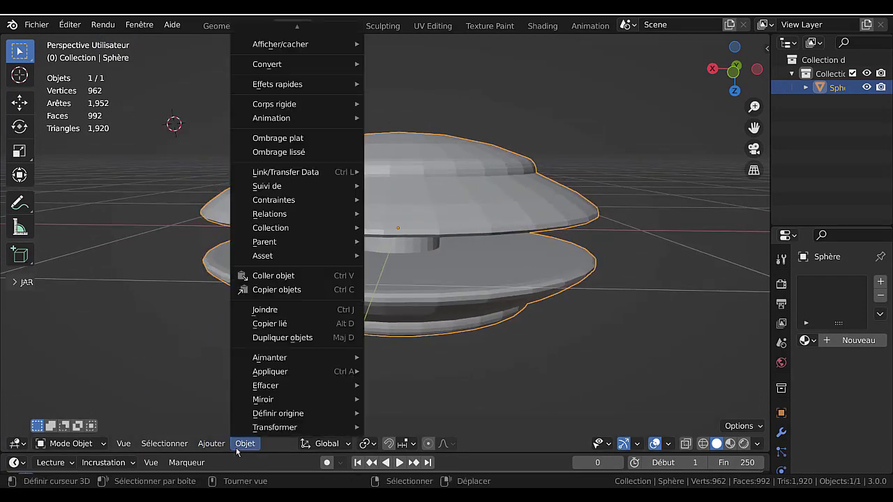
pyautogui.click(289, 153)
pyautogui.moveTo(404, 151)
pyautogui.mouseDown(button='middle')
pyautogui.moveTo(409, 219)
pyautogui.moveTo(438, 148)
pyautogui.mouseUp(button='middle')
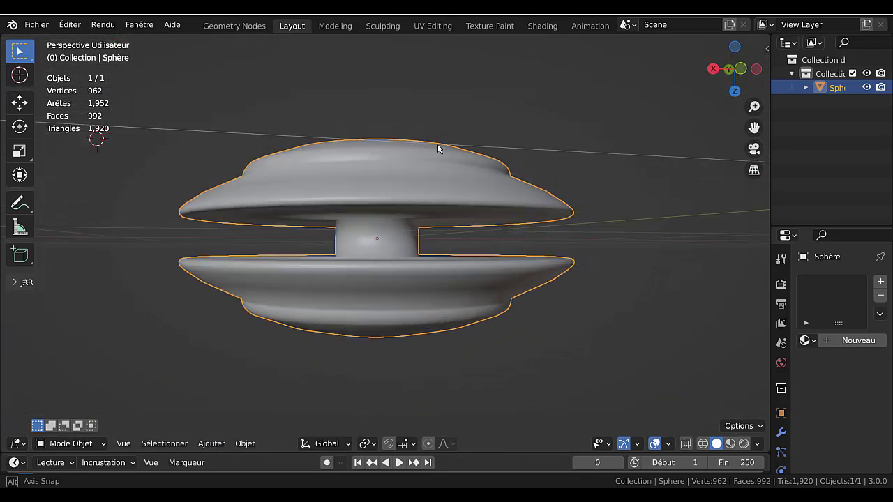
pyautogui.scroll(-3, 781, 445)
# Enable Auto Smooth at 30° in the mesh's normals settings and inspect the shading
pyautogui.click(781, 436)
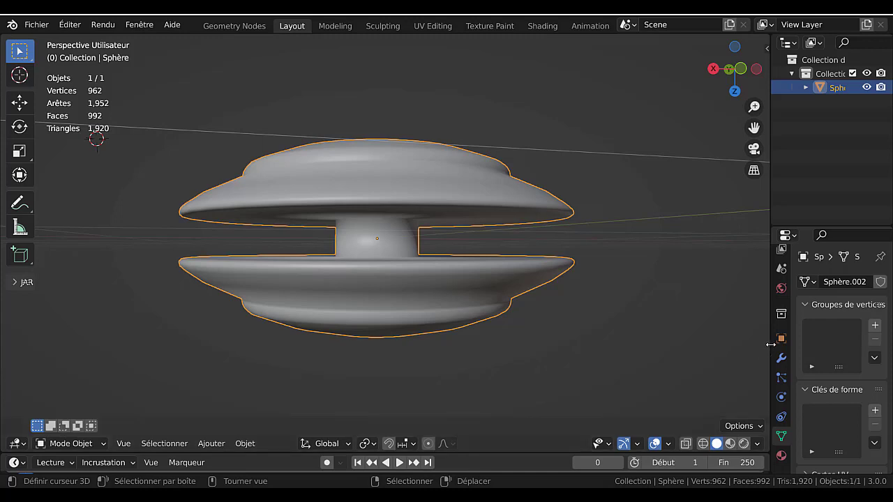
pyautogui.moveTo(770, 345); pyautogui.dragTo(697, 345)
pyautogui.scroll(-6, 795, 363)
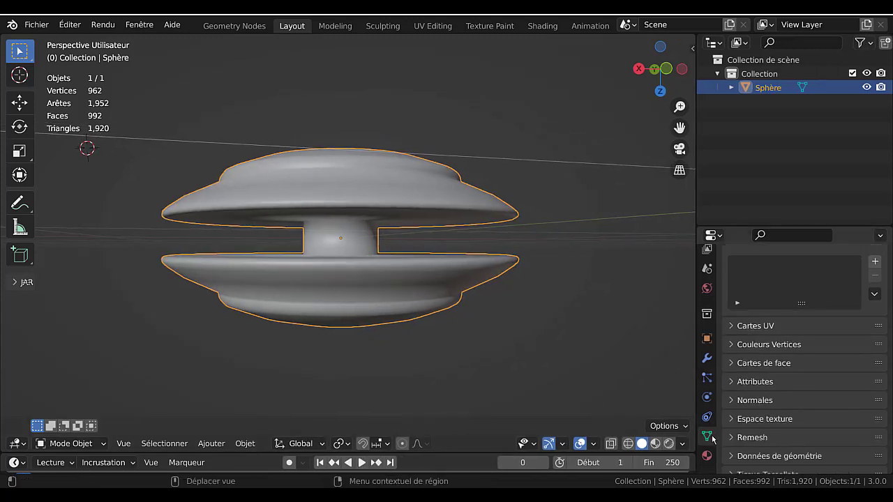
pyautogui.scroll(-1, 712, 438)
pyautogui.click(785, 399)
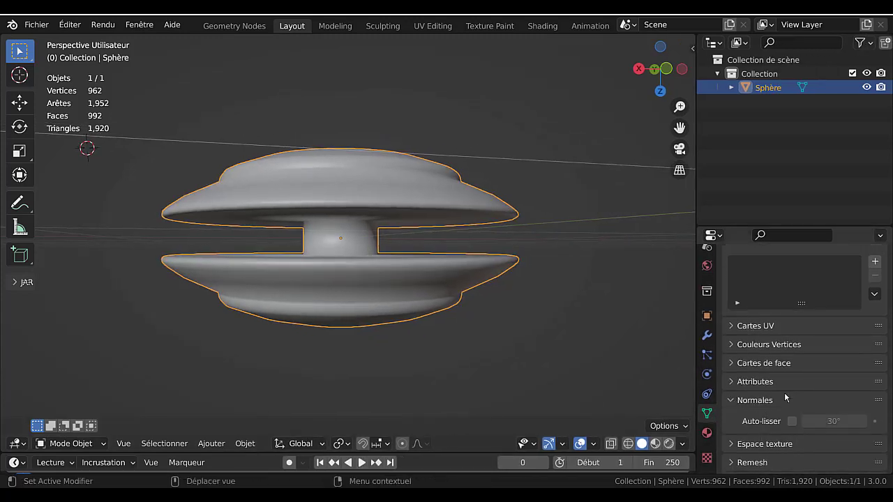
pyautogui.click(731, 400)
pyautogui.click(732, 381)
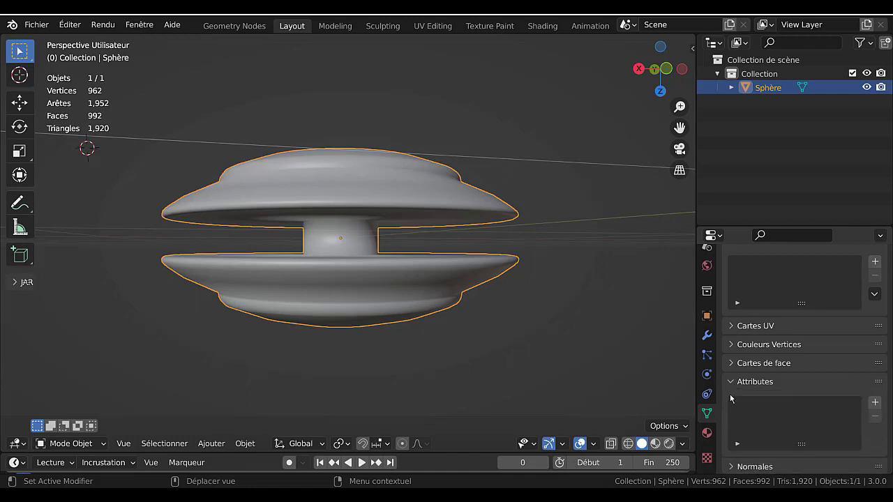
pyautogui.click(733, 382)
pyautogui.click(738, 401)
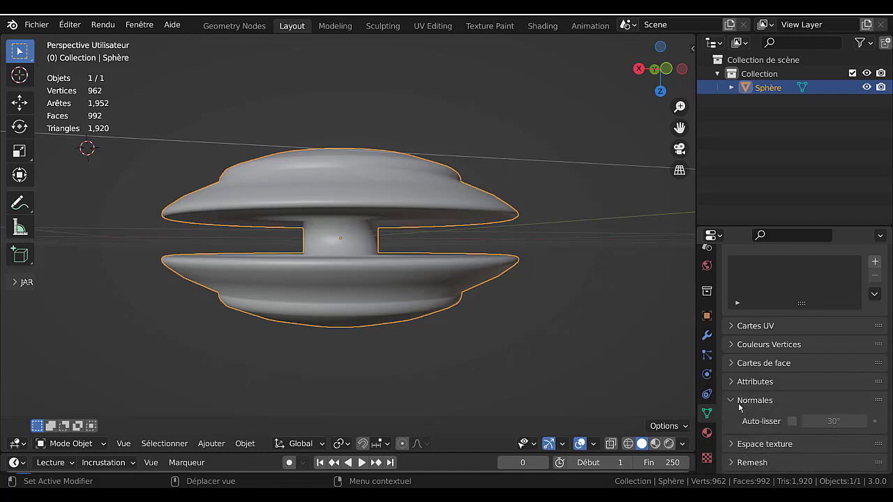
pyautogui.click(791, 421)
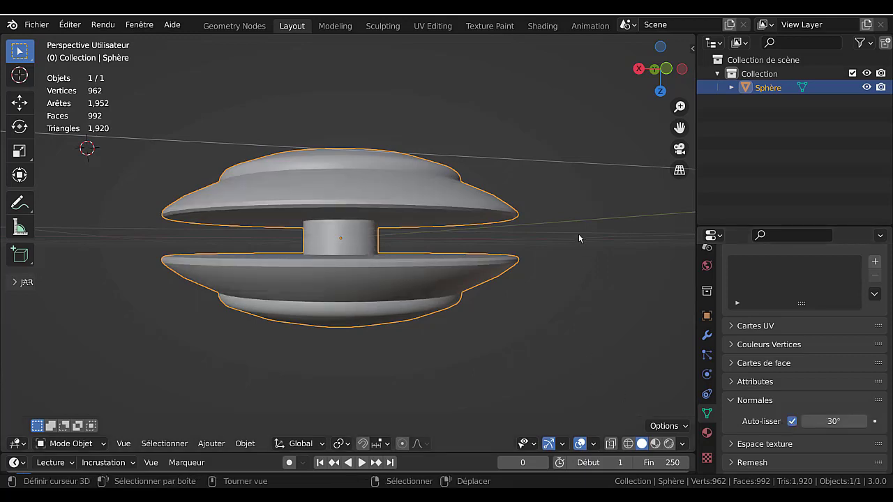
pyautogui.moveTo(578, 233); pyautogui.dragTo(560, 257, button='middle')
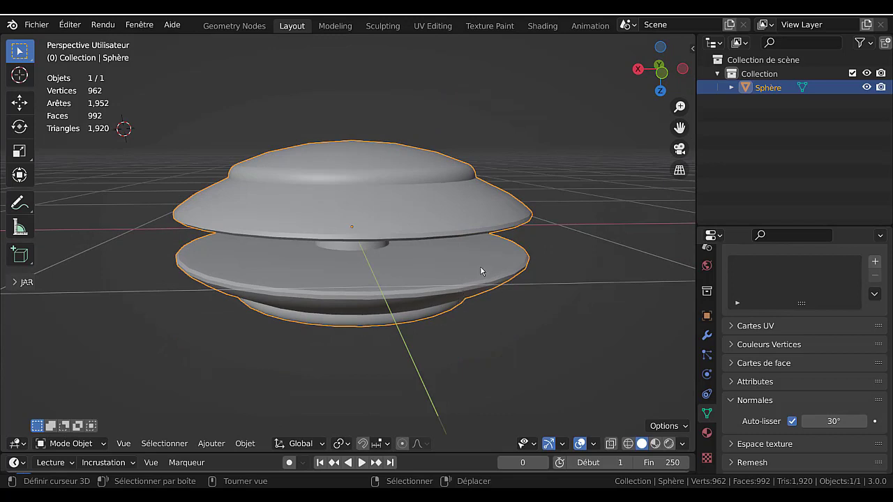
# Delete the yo-yo object and add a 32-vertex mesh cylinder of 1 m radius and 2 m depth, centred in the view
pyautogui.press('x')
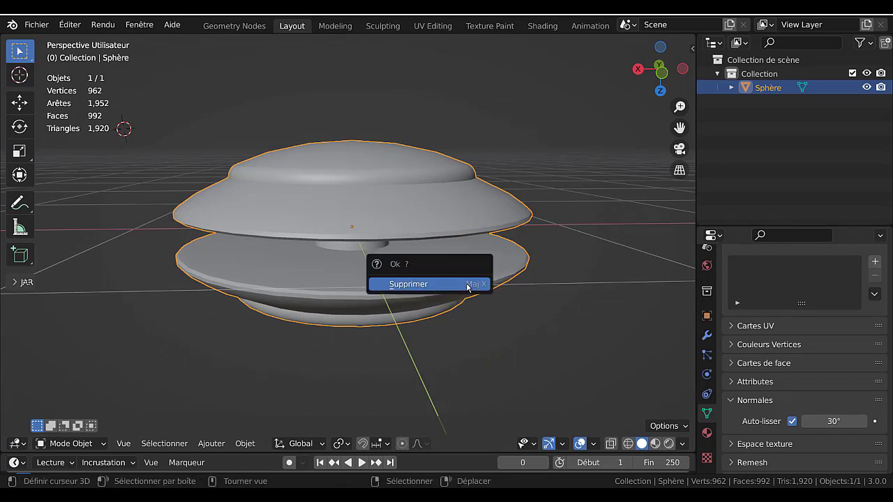
pyautogui.click(464, 284)
pyautogui.click(244, 444)
pyautogui.moveTo(252, 427)
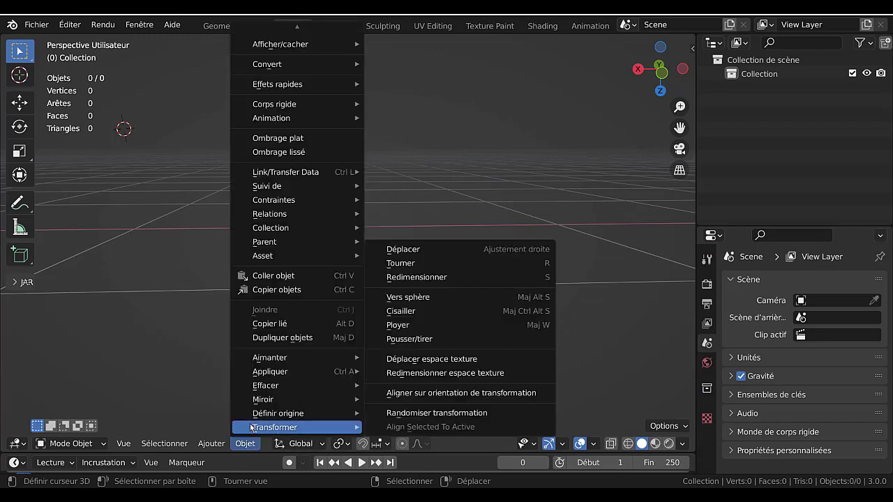
pyautogui.moveTo(211, 444)
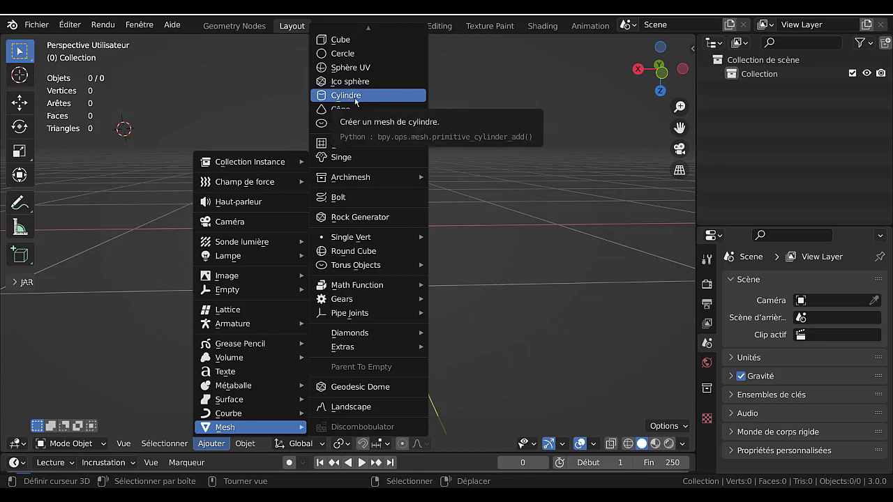
pyautogui.click(355, 101)
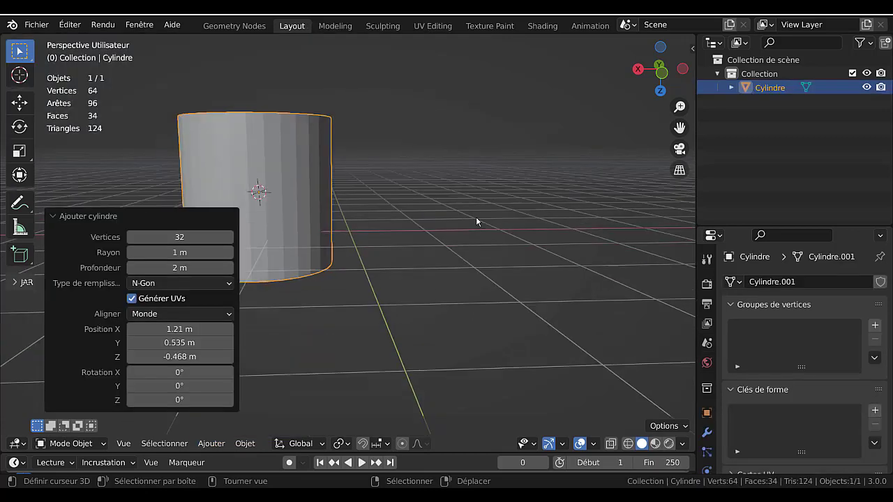
pyautogui.press('KP_Decimal')
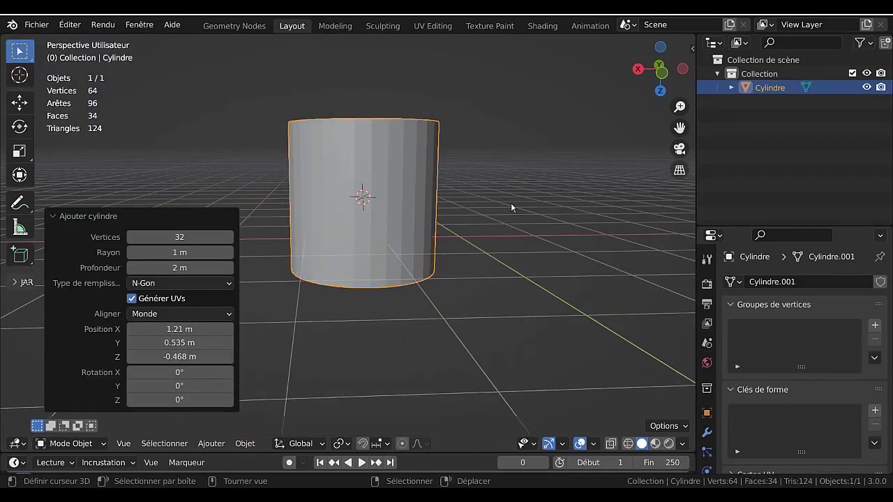
# In Edit Mode, add a single centred horizontal loop cut around the cylinder
pyautogui.moveTo(510, 202); pyautogui.dragTo(516, 267, button='middle')
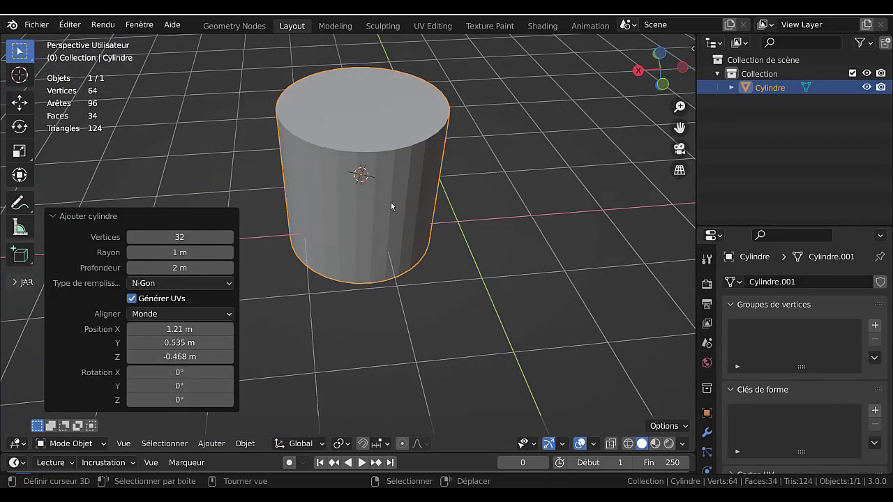
pyautogui.moveTo(392, 177); pyautogui.dragTo(426, 191, button='middle')
pyautogui.press('Tab')
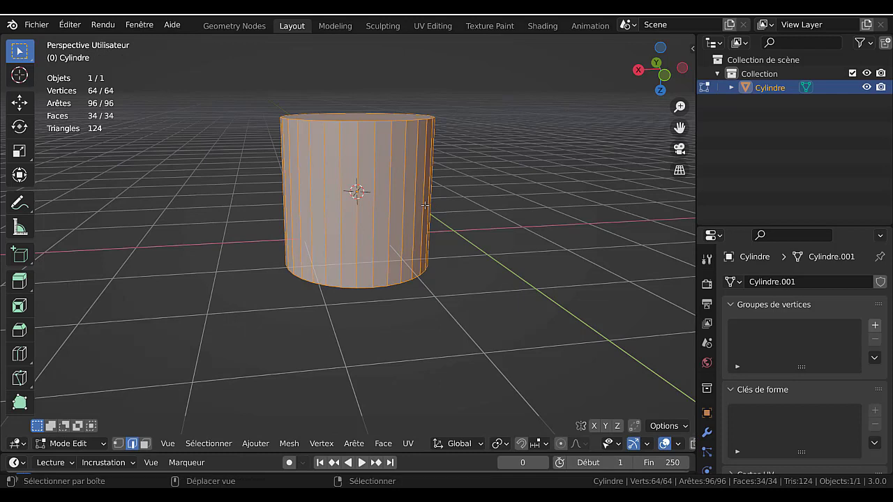
pyautogui.press('Tab')
pyautogui.press('Tab')
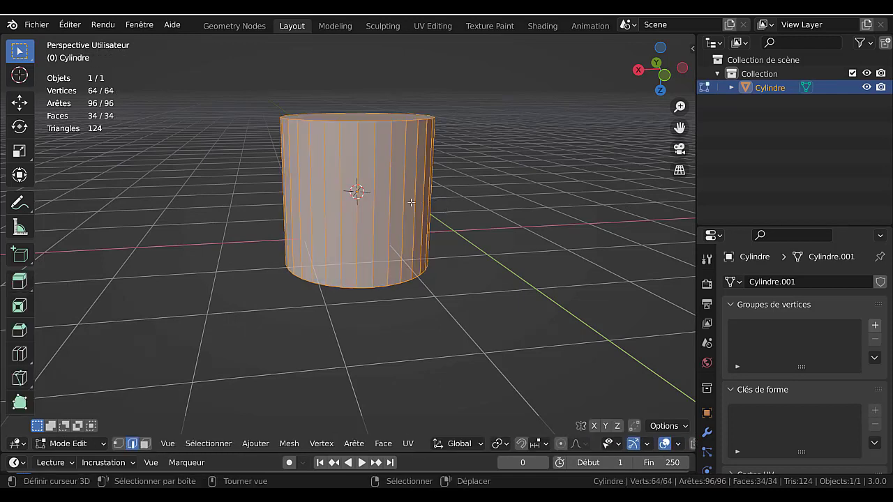
pyautogui.hotkey('ctrl', 'r')
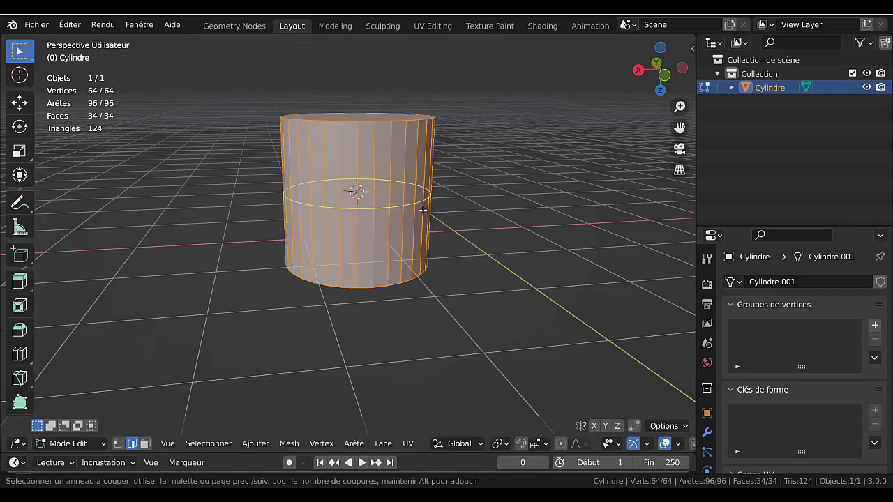
pyautogui.click(423, 209)
pyautogui.rightClick(472, 230)
pyautogui.moveTo(498, 226); pyautogui.dragTo(534, 202, button='middle')
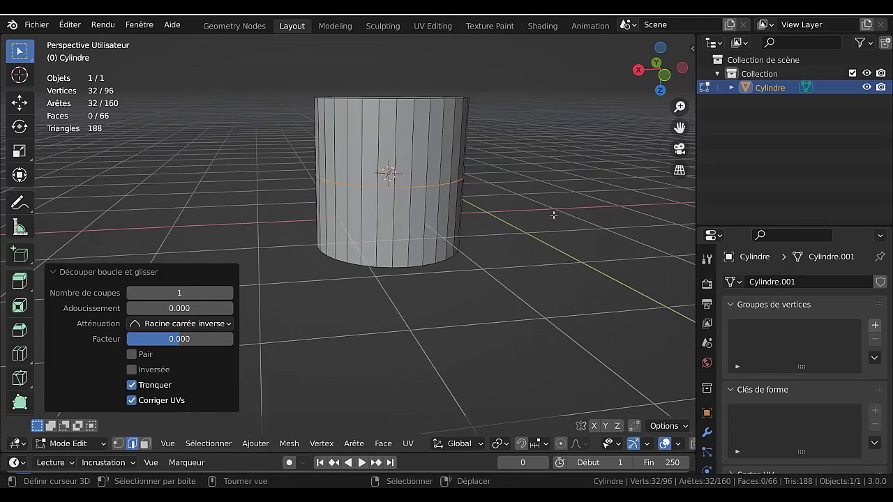
# Bevel the middle edge loop 0.423 m with 1 segment to form a wide central band
pyautogui.hotkey('ctrl', 'b')
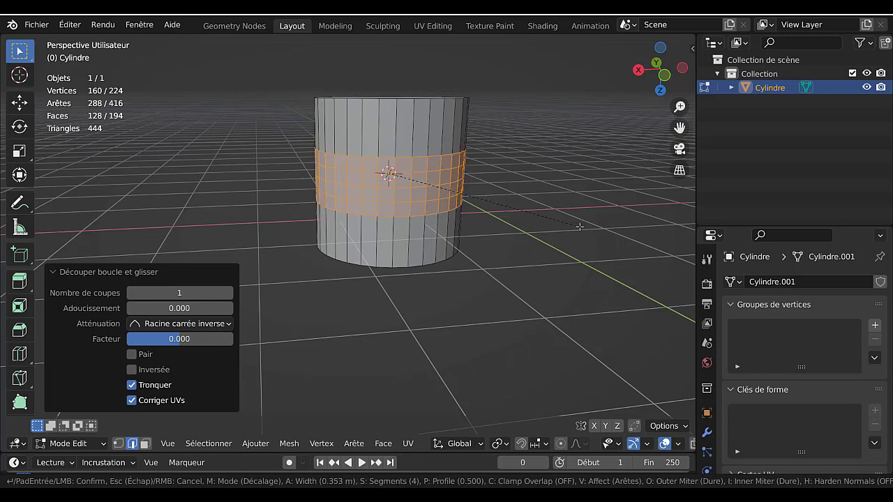
pyautogui.scroll(-2, 579, 227)
pyautogui.scroll(5, 579, 227)
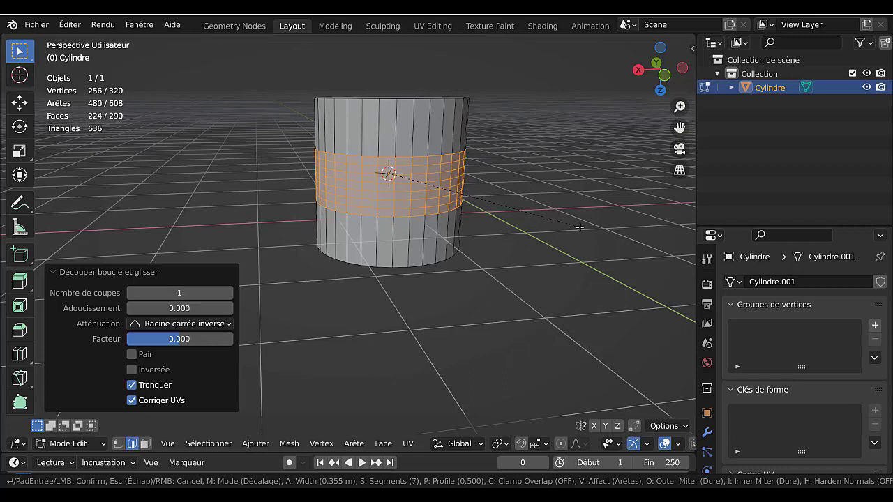
pyautogui.scroll(-6, 579, 226)
pyautogui.scroll(6, 579, 227)
pyautogui.scroll(2, 579, 226)
pyautogui.scroll(-7, 580, 226)
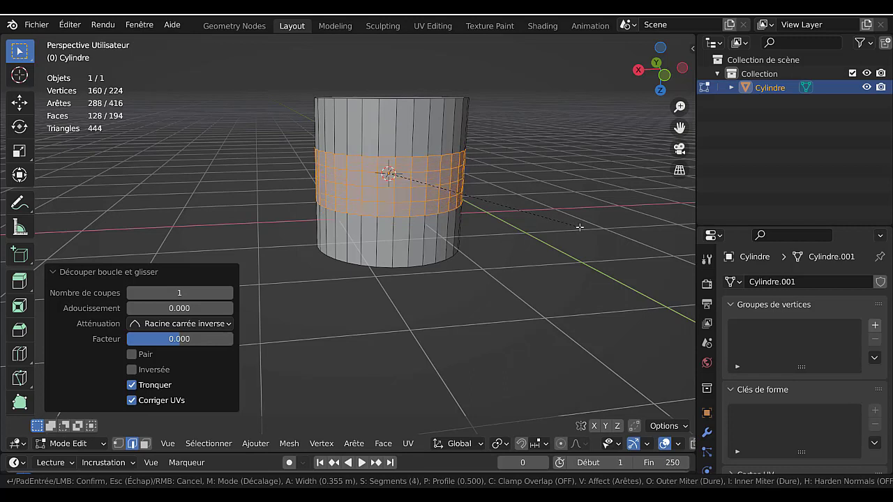
pyautogui.scroll(2, 580, 226)
pyautogui.scroll(-1, 580, 227)
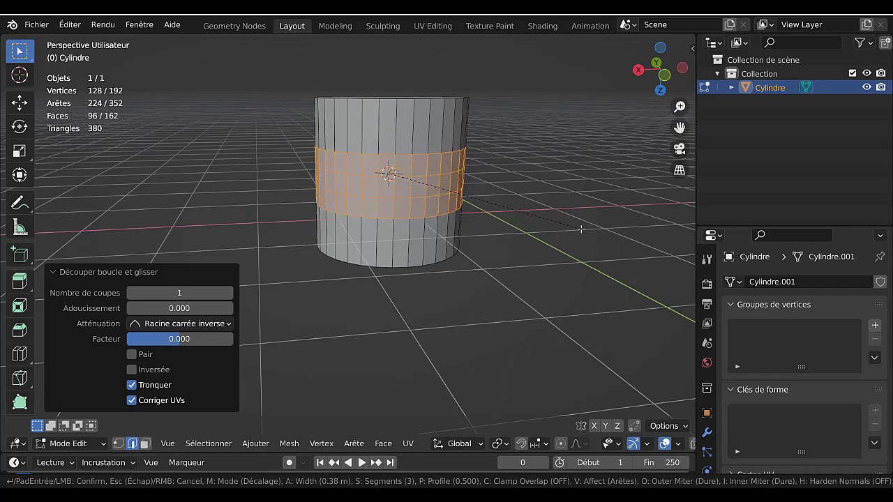
pyautogui.scroll(4, 579, 226)
pyautogui.scroll(-6, 580, 227)
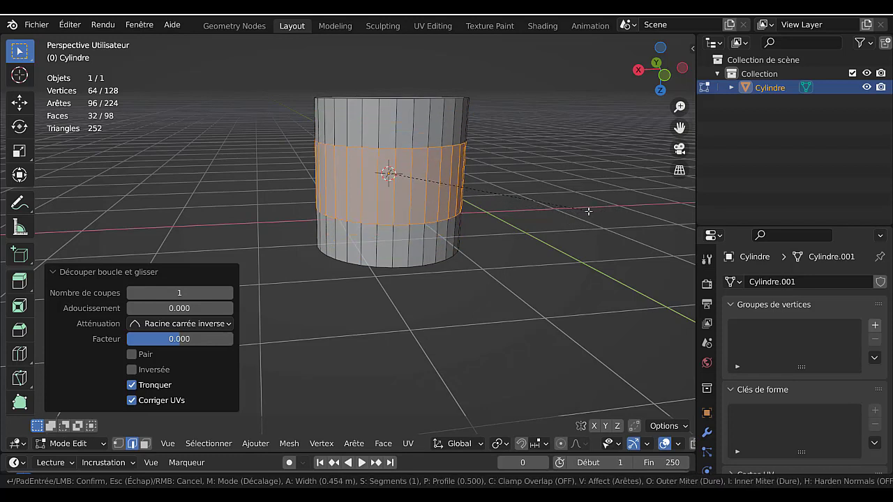
pyautogui.click(552, 223)
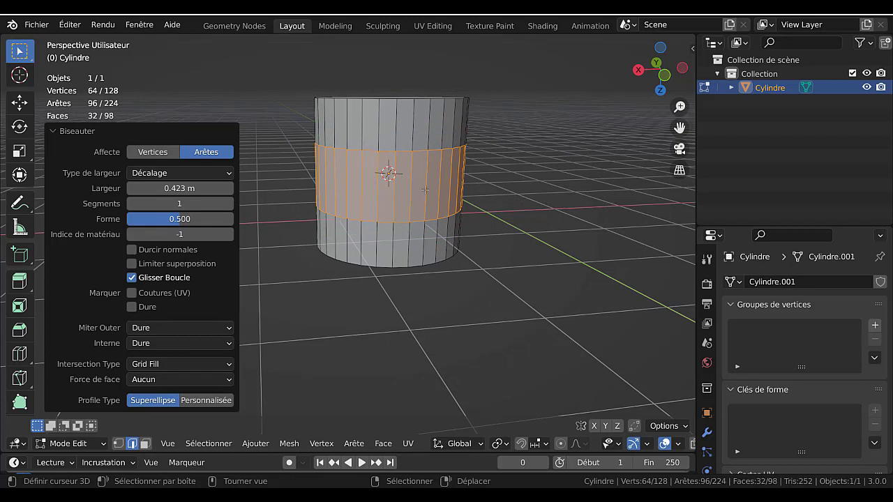
# Extrude the central band of faces along their normals inward by -0.598 m
pyautogui.hotkey('alt', 'e')
pyautogui.click(539, 259)
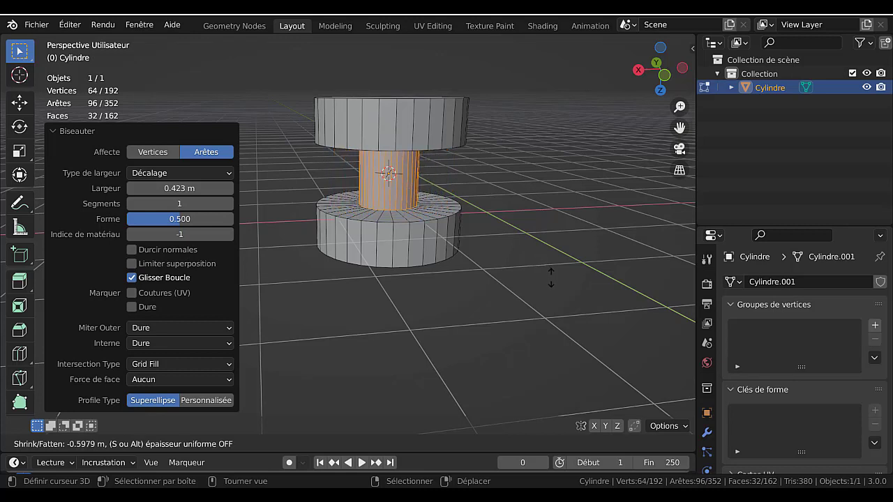
pyautogui.click(551, 277)
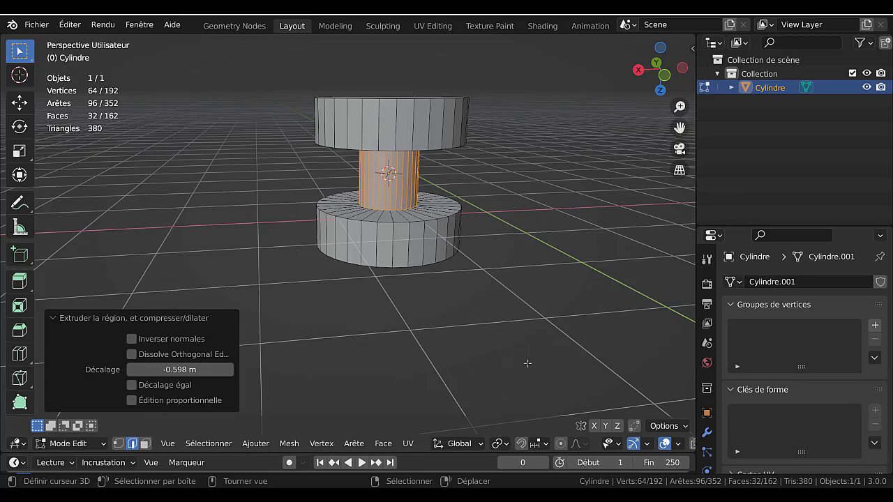
# Bevel the outer rim edge loops of the cylinder's top and bottom caps by 0.463 m with 5 segments
pyautogui.moveTo(542, 333); pyautogui.dragTo(545, 293, button='middle')
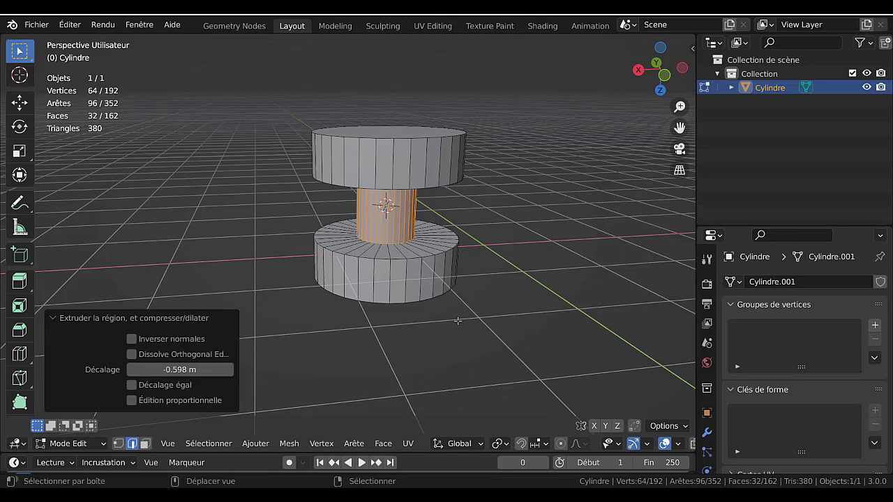
pyautogui.keyDown('shift'); pyautogui.moveTo(456, 321); pyautogui.dragTo(460, 358, button='middle'); pyautogui.keyUp('shift')
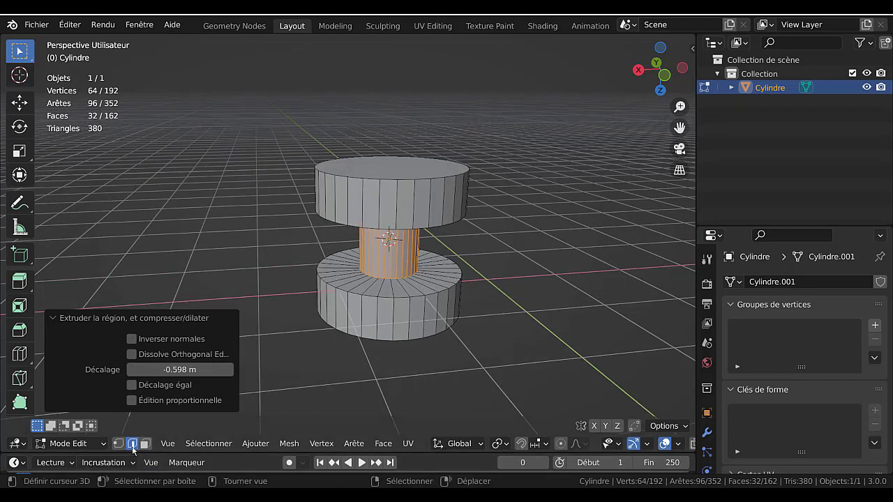
pyautogui.click(419, 178)
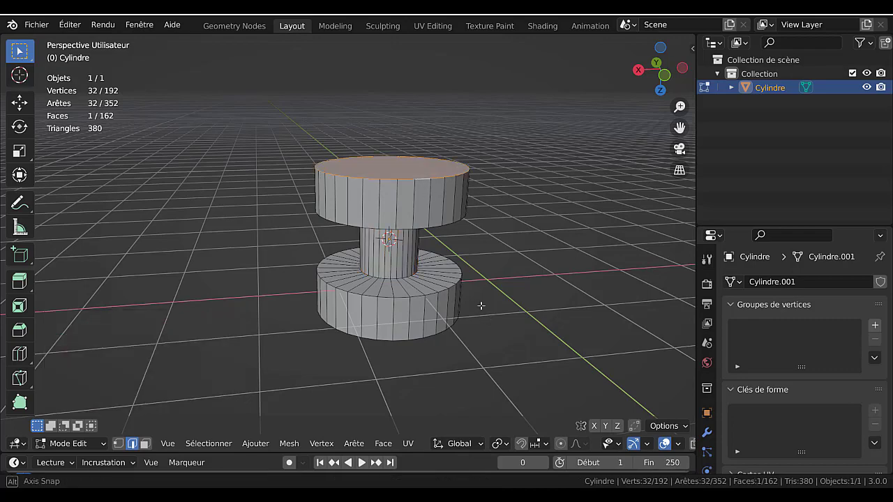
pyautogui.moveTo(481, 305); pyautogui.dragTo(436, 326, button='middle')
pyautogui.keyDown('shift'); pyautogui.click(436, 327); pyautogui.keyUp('shift')
pyautogui.moveTo(510, 233); pyautogui.dragTo(437, 287, button='middle')
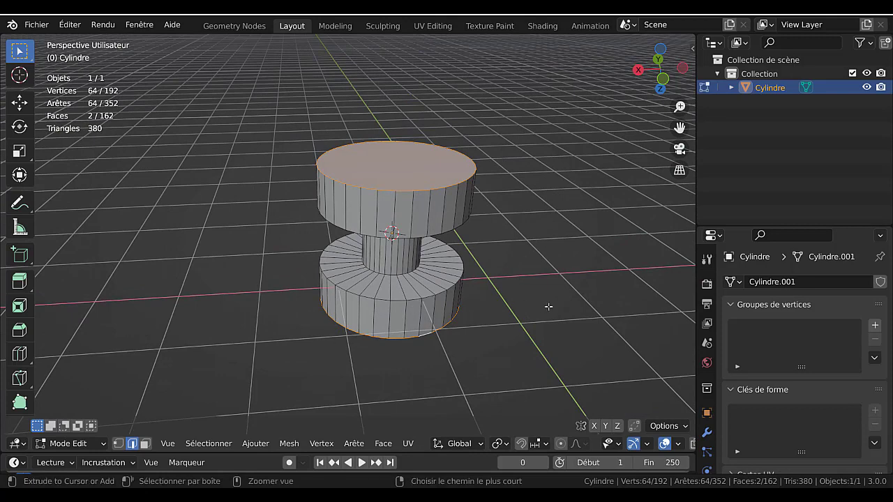
pyautogui.hotkey('ctrl', 'b')
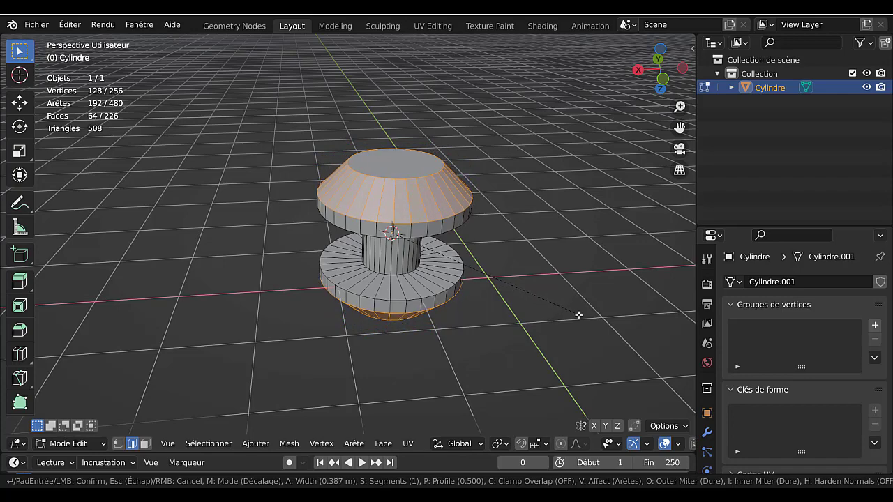
pyautogui.scroll(4, 579, 314)
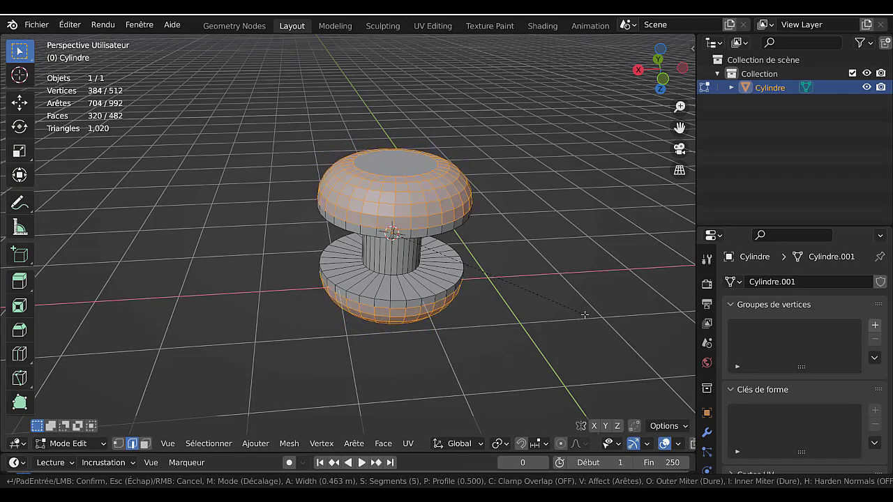
pyautogui.click(583, 316)
# In front orthographic view with X-ray on, select the entire upper disc and move it about -0.531 m along Z
pyautogui.moveTo(562, 282); pyautogui.dragTo(553, 260, button='middle')
pyautogui.press('KP_1')
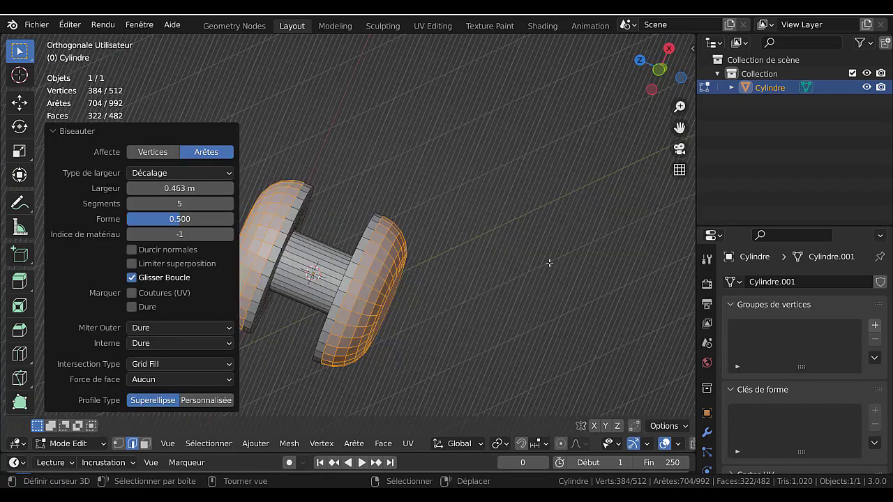
pyautogui.scroll(-4, 523, 279)
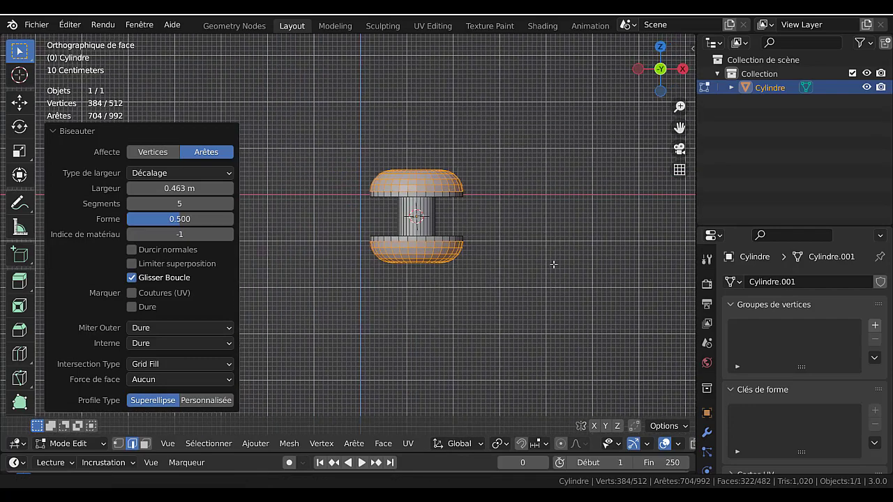
pyautogui.scroll(3, 549, 292)
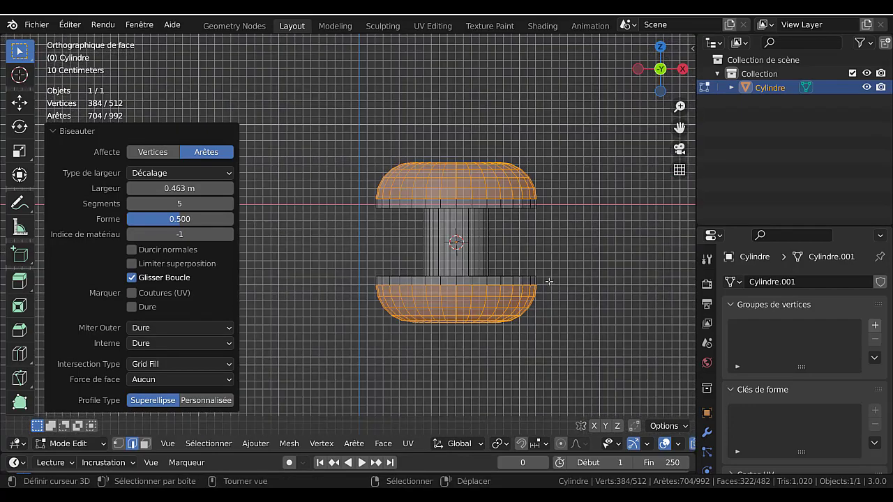
pyautogui.scroll(-3, 549, 281)
pyautogui.keyDown('shift'); pyautogui.moveTo(341, 144); pyautogui.dragTo(486, 227); pyautogui.keyUp('shift')
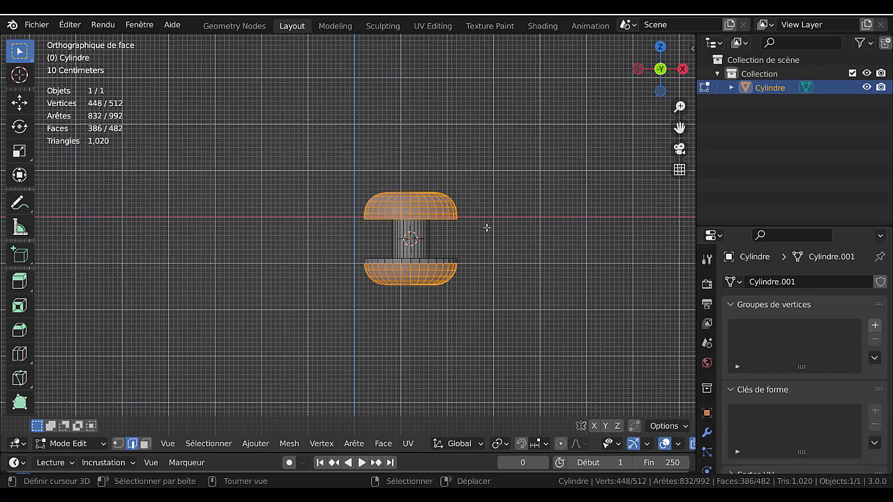
pyautogui.hotkey('alt', 'a')
pyautogui.press('b')
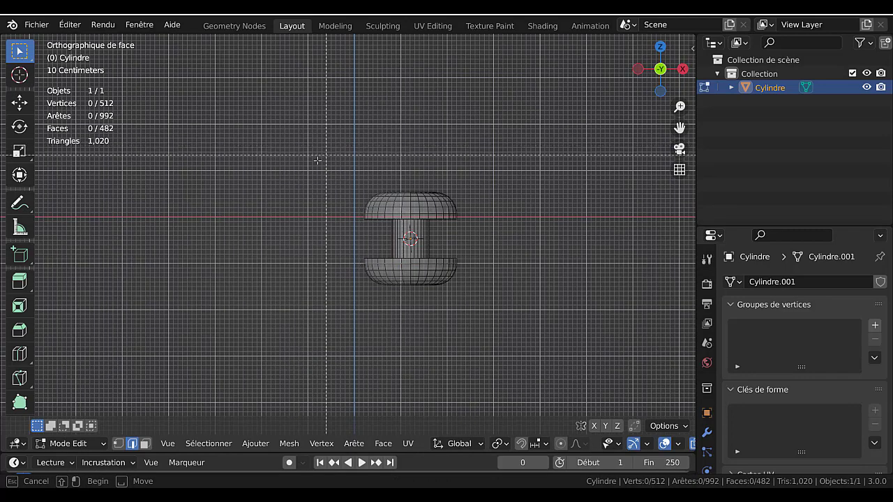
pyautogui.moveTo(317, 160); pyautogui.dragTo(483, 238)
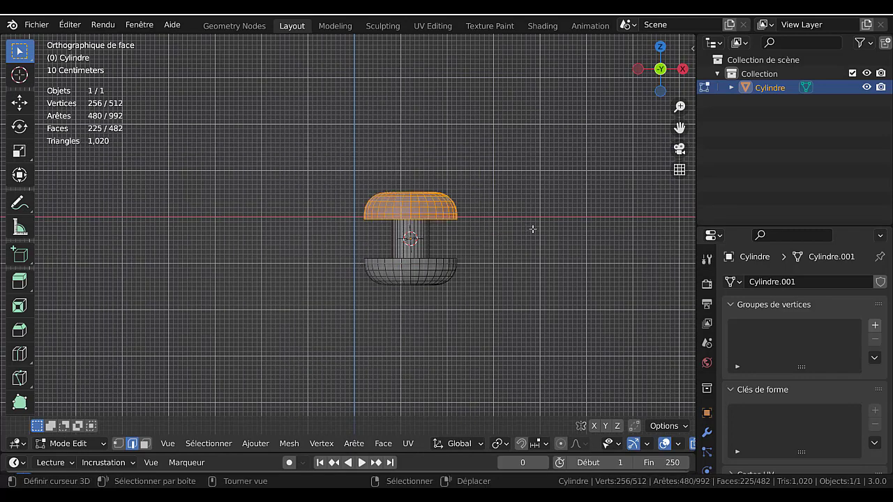
pyautogui.press('g')
pyautogui.press('z')
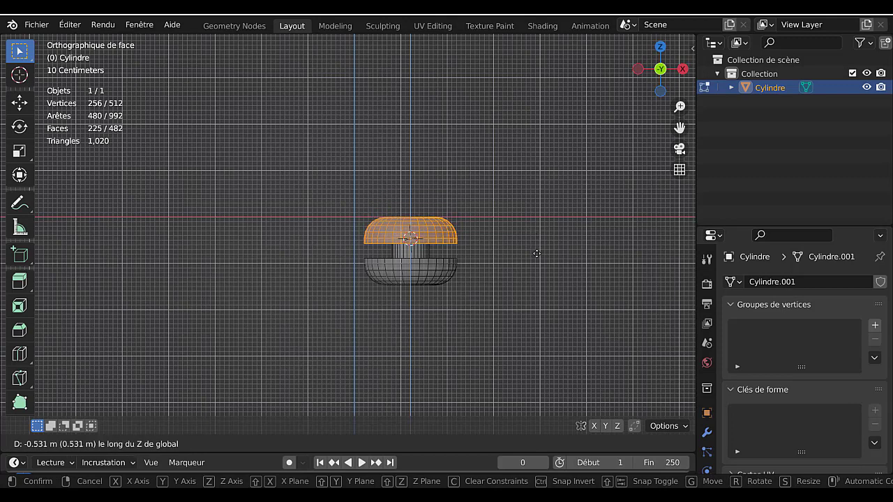
pyautogui.click(536, 253)
# Scale the whole mesh along Z by about 0.5166 and return to Object Mode
pyautogui.press('a')
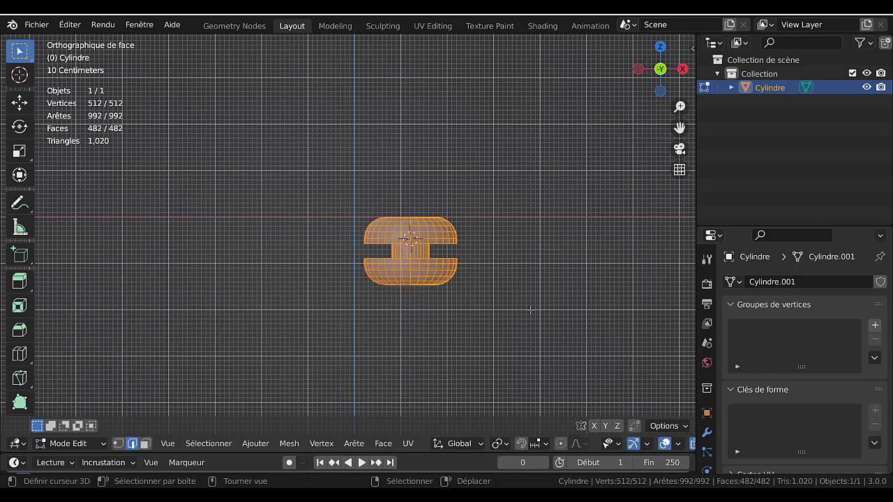
pyautogui.press('s')
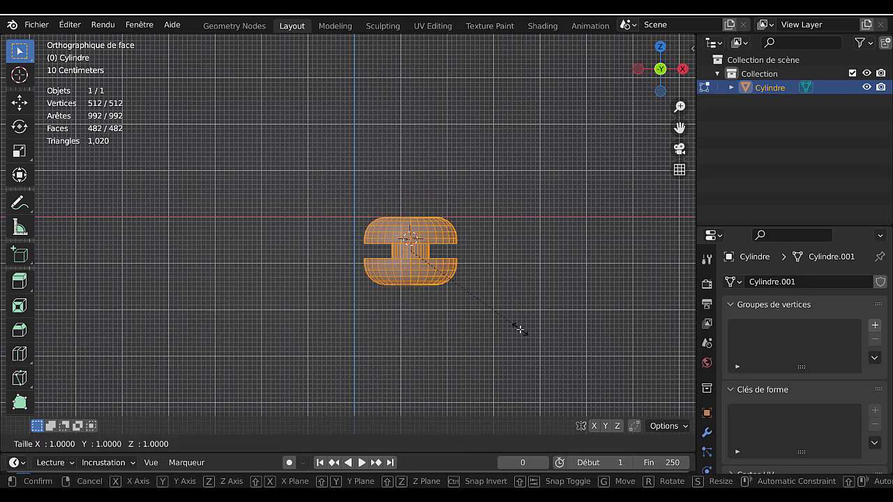
pyautogui.press('z')
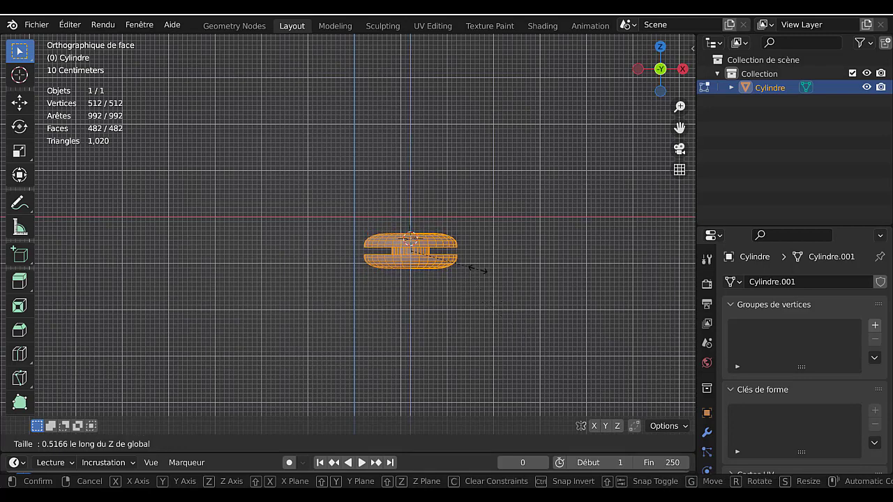
pyautogui.click(481, 269)
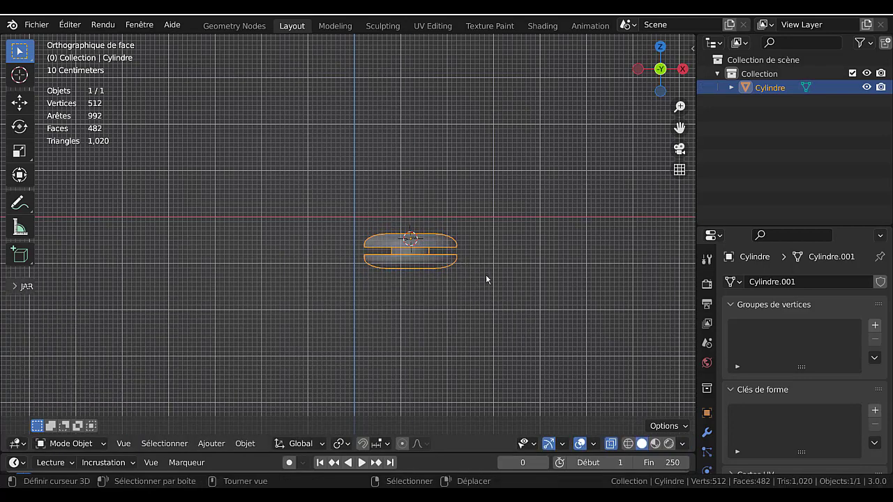
# Turn off X-ray and apply smooth shading to the flattened yo-yo
pyautogui.moveTo(485, 275); pyautogui.dragTo(457, 244, button='middle')
pyautogui.hotkey('alt', 'z')
pyautogui.scroll(4, 472, 318)
pyautogui.keyDown('shift'); pyautogui.moveTo(497, 263); pyautogui.dragTo(444, 237, button='middle'); pyautogui.keyUp('shift')
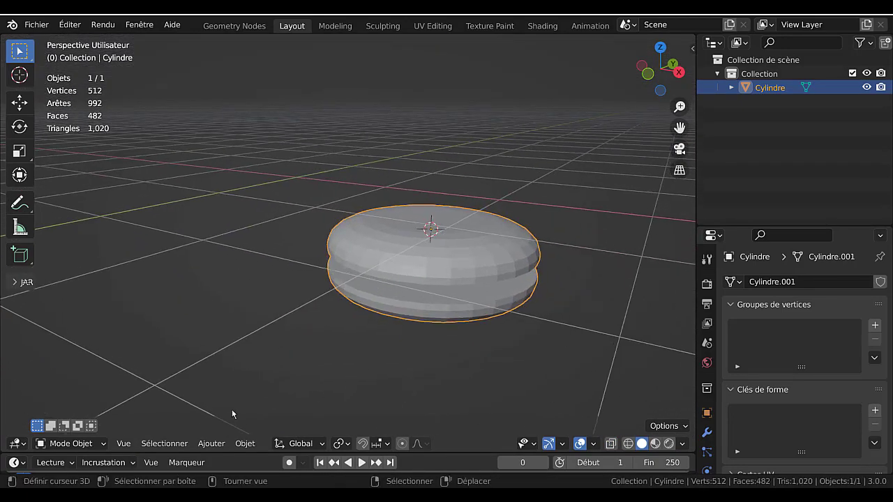
pyautogui.click(245, 444)
pyautogui.click(285, 152)
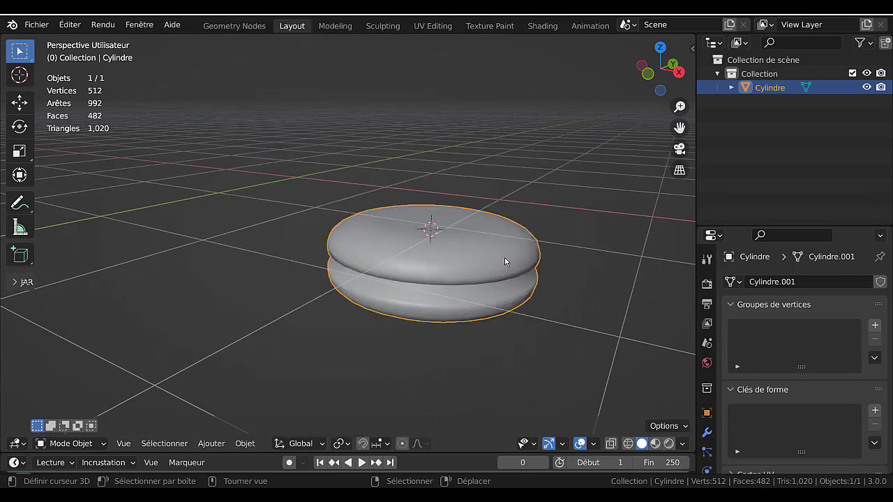
# Enable Auto Smooth at 30° in the mesh's normals settings and view the yo-yo in Object Mode
pyautogui.press('Tab')
pyautogui.moveTo(504, 264); pyautogui.dragTo(496, 249, button='middle')
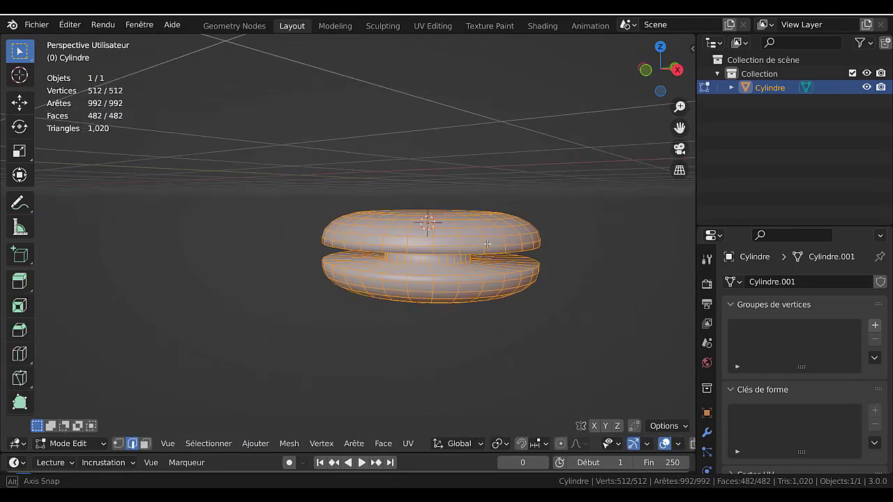
pyautogui.scroll(1, 496, 249)
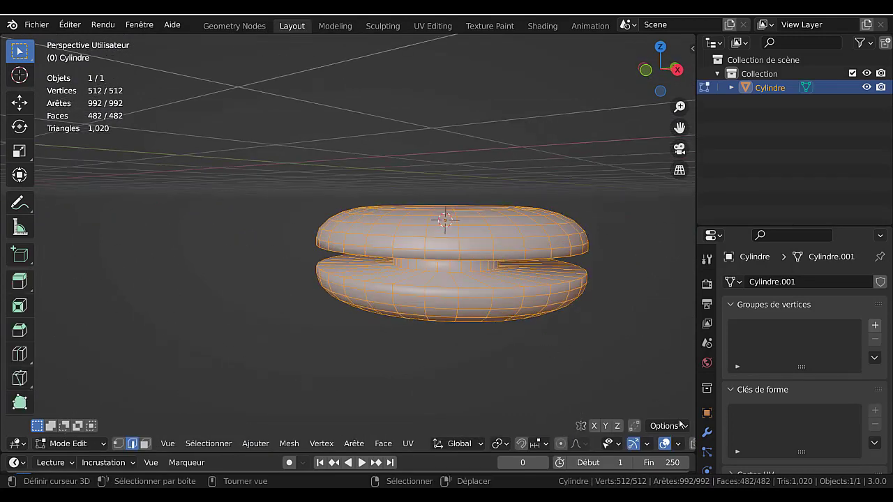
pyautogui.scroll(-3, 707, 441)
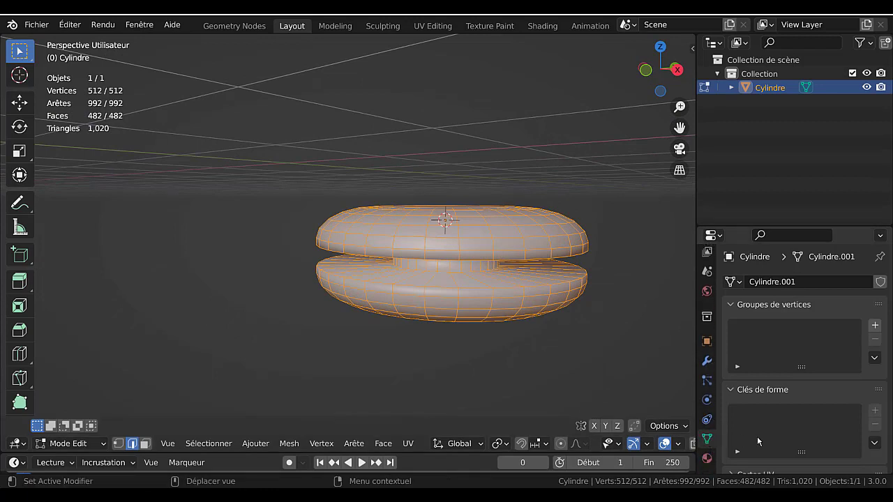
pyautogui.scroll(-3, 757, 435)
pyautogui.scroll(-2, 740, 429)
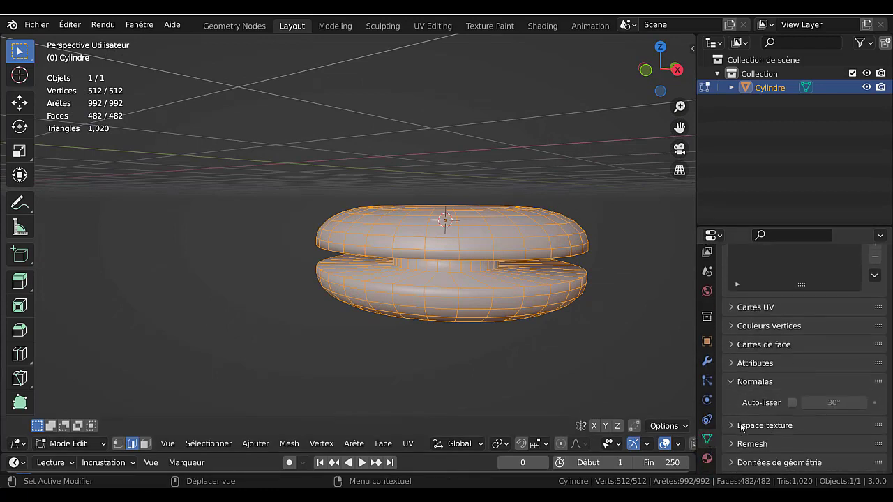
pyautogui.click(792, 402)
pyautogui.press('Tab')
pyautogui.moveTo(486, 320)
pyautogui.mouseDown(button='middle')
pyautogui.moveTo(549, 182)
pyautogui.moveTo(534, 286)
pyautogui.moveTo(549, 348)
pyautogui.moveTo(506, 320)
pyautogui.mouseUp(button='middle')
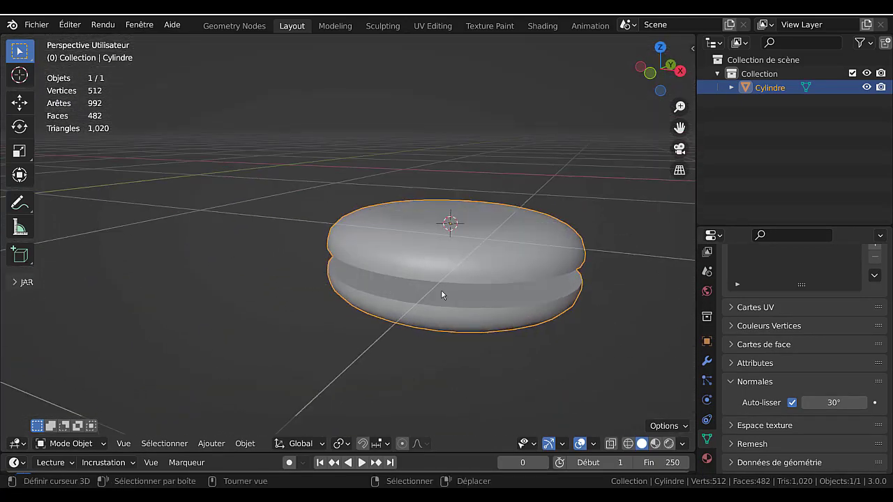
# Delete the cylinder-based yo-yo from the scene
pyautogui.press('x')
pyautogui.click(442, 268)
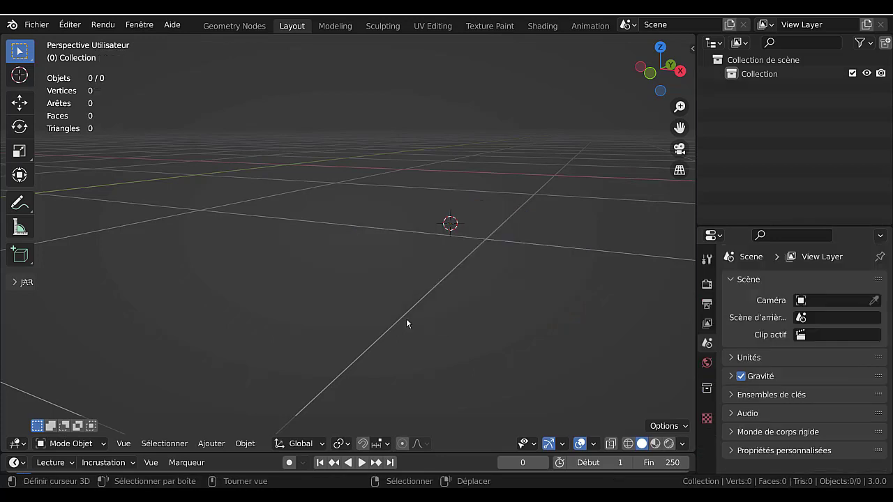
pyautogui.click(241, 446)
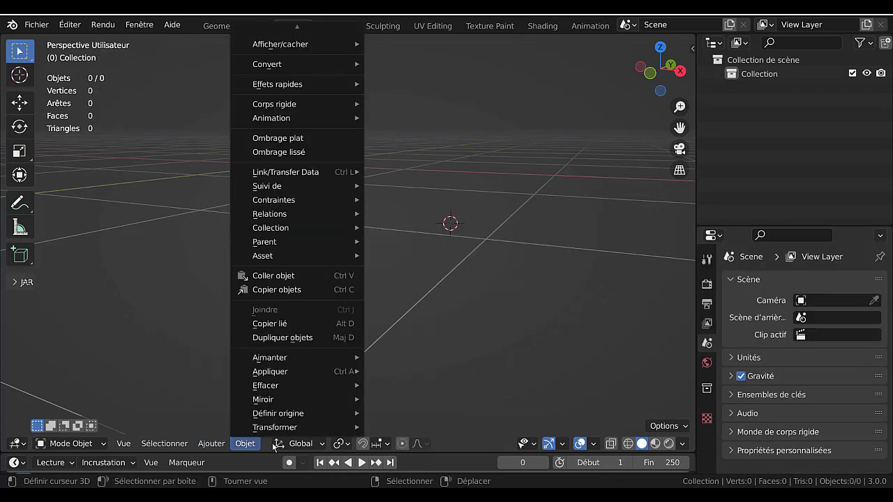
pyautogui.moveTo(310, 446)
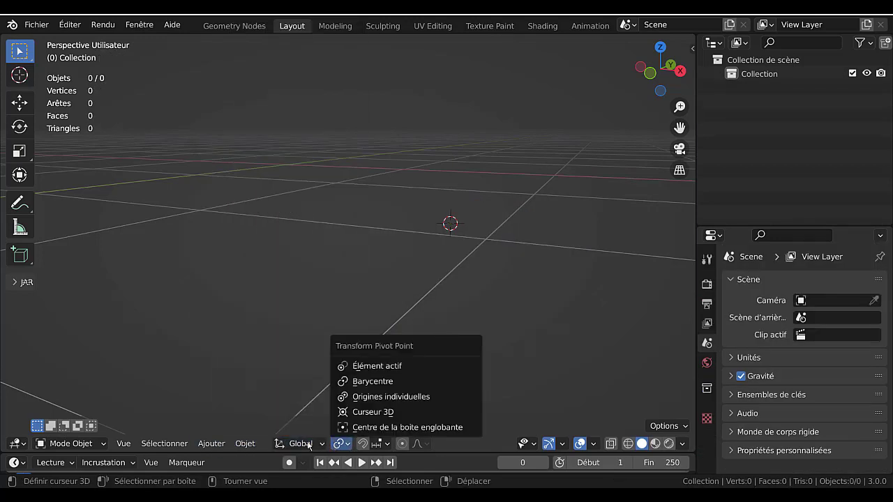
pyautogui.moveTo(238, 449)
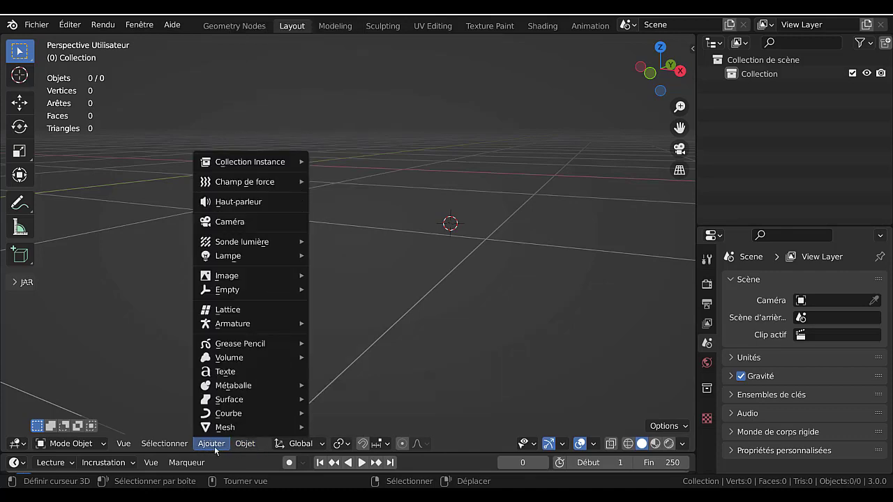
# Widen the 3D viewport and reset the 3D cursor to the world origin
pyautogui.moveTo(479, 307)
pyautogui.mouseDown(button='middle')
pyautogui.moveTo(478, 282)
pyautogui.moveTo(478, 302)
pyautogui.mouseUp(button='middle')
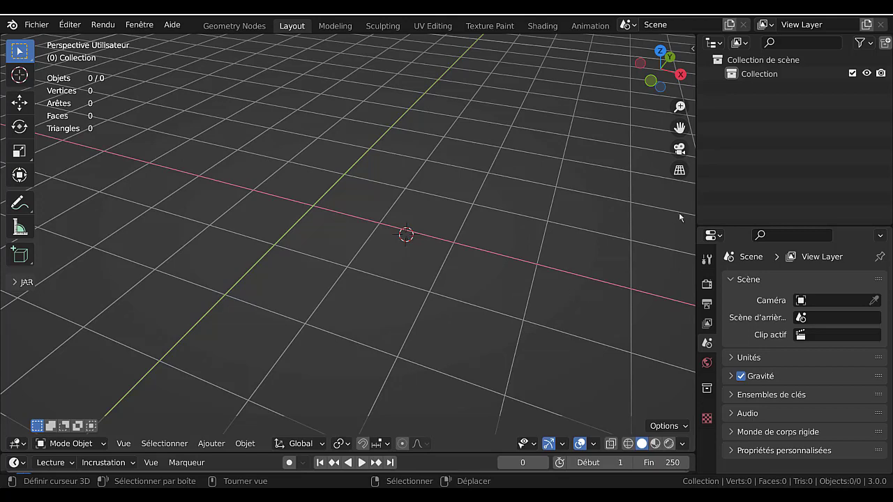
pyautogui.moveTo(695, 204); pyautogui.dragTo(755, 204)
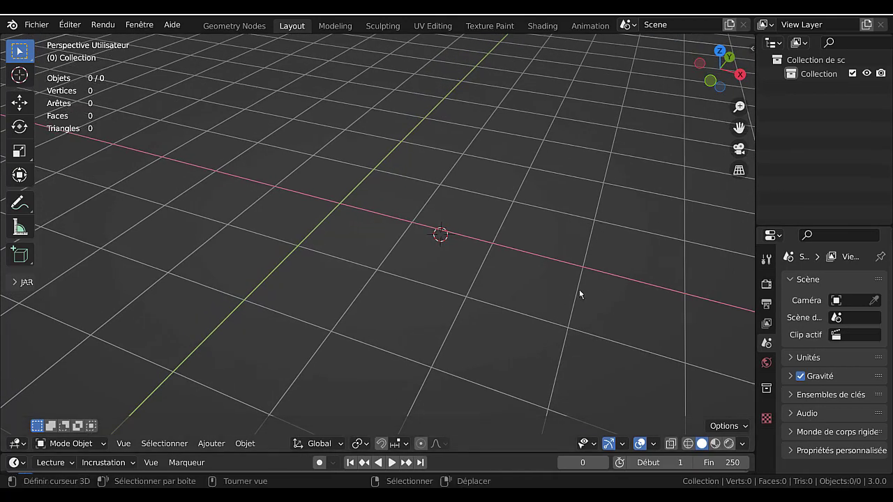
pyautogui.press('x')
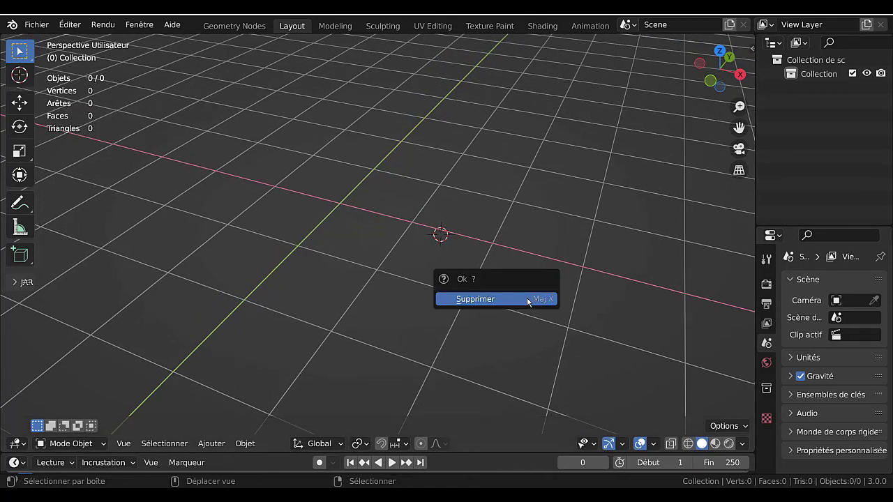
pyautogui.hotkey('shift', 'c')
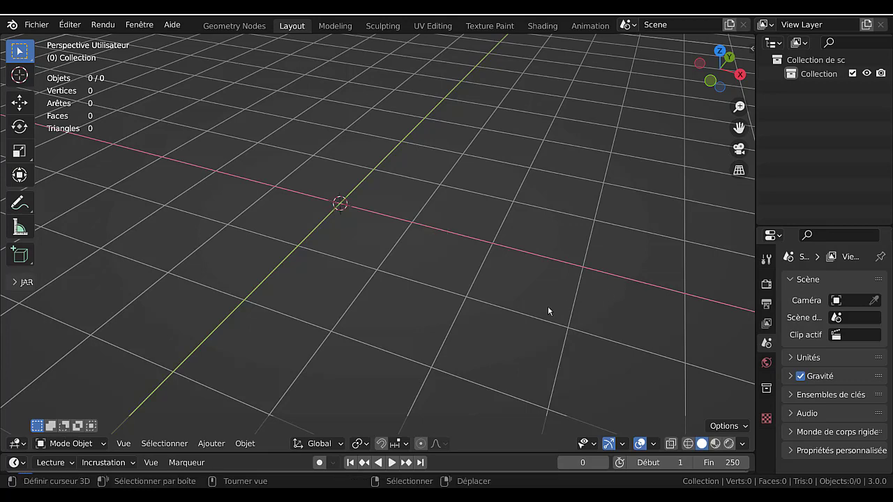
pyautogui.moveTo(481, 304); pyautogui.dragTo(505, 322, button='middle')
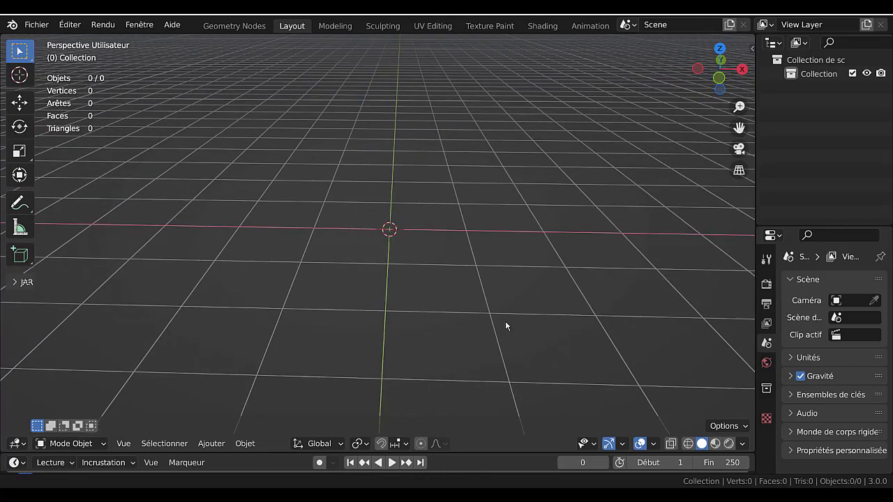
pyautogui.click(246, 444)
pyautogui.hotkey('shift', 'a')
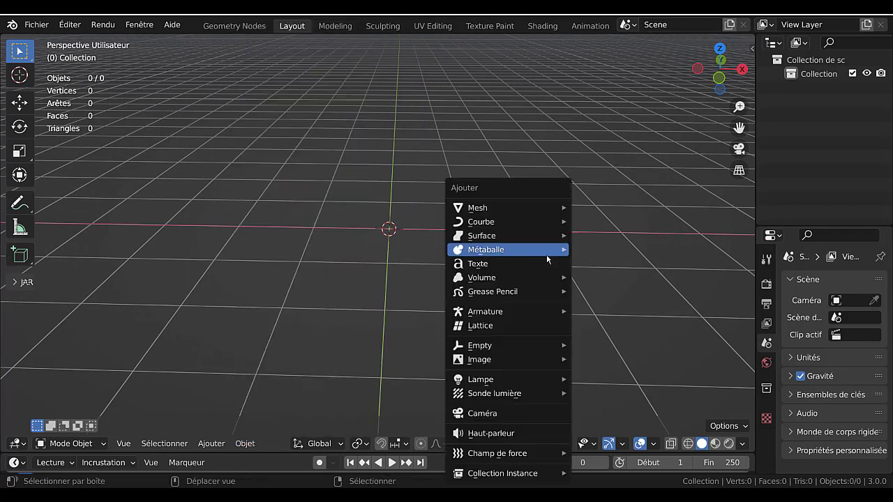
pyautogui.moveTo(547, 255)
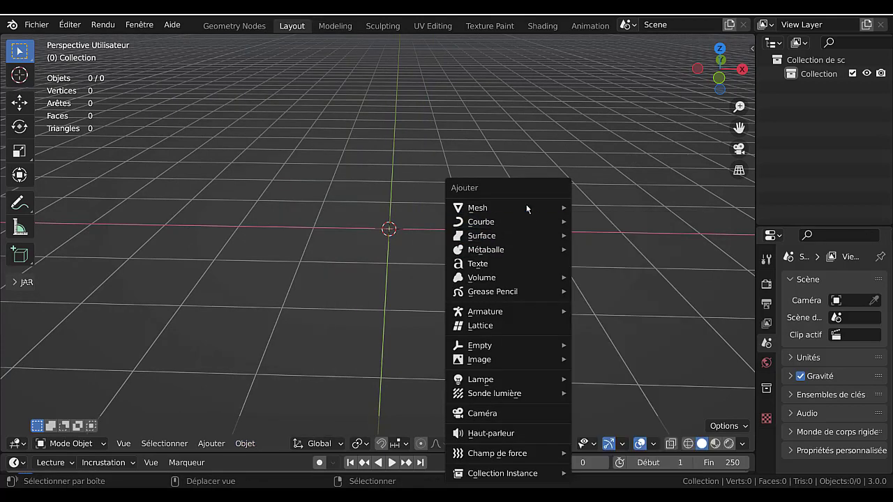
pyautogui.moveTo(523, 206)
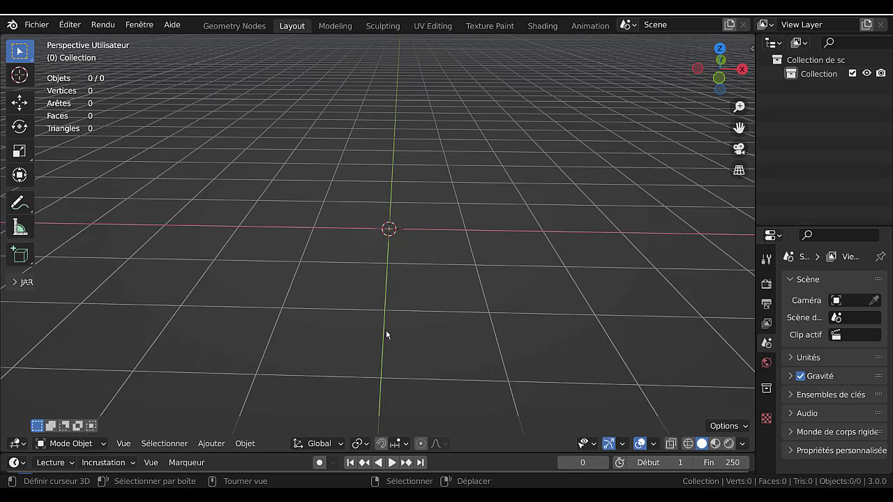
pyautogui.click(239, 445)
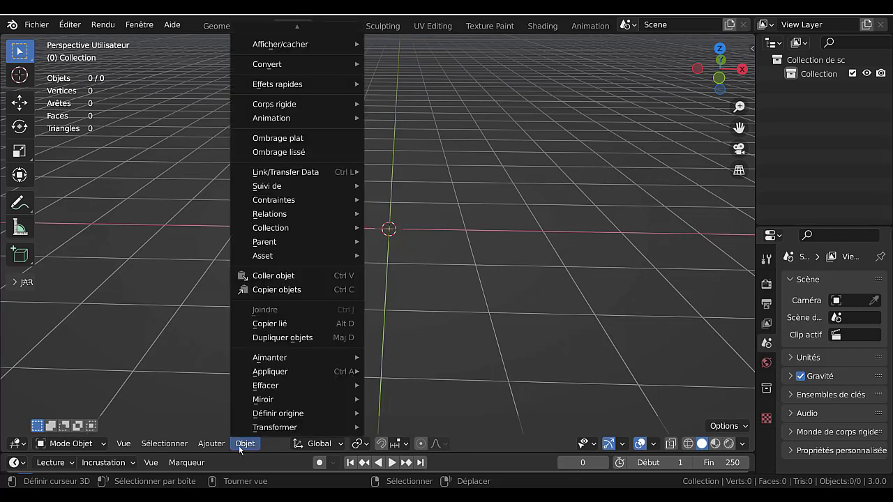
# Add a Single Vert mesh object at the world origin
pyautogui.hotkey('shift', 'a')
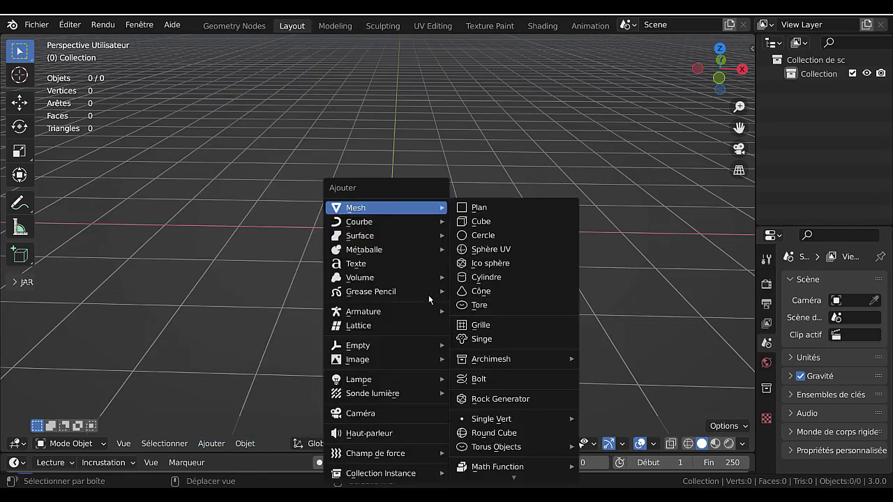
pyautogui.moveTo(393, 208)
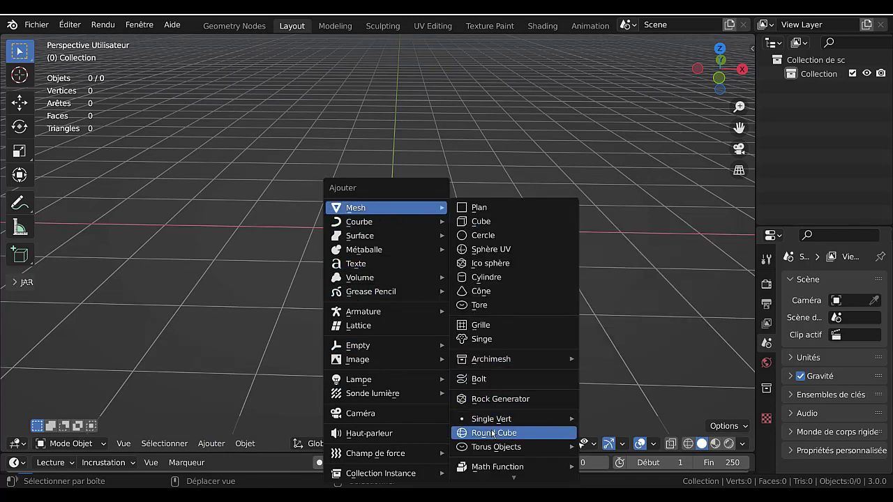
pyautogui.moveTo(500, 422)
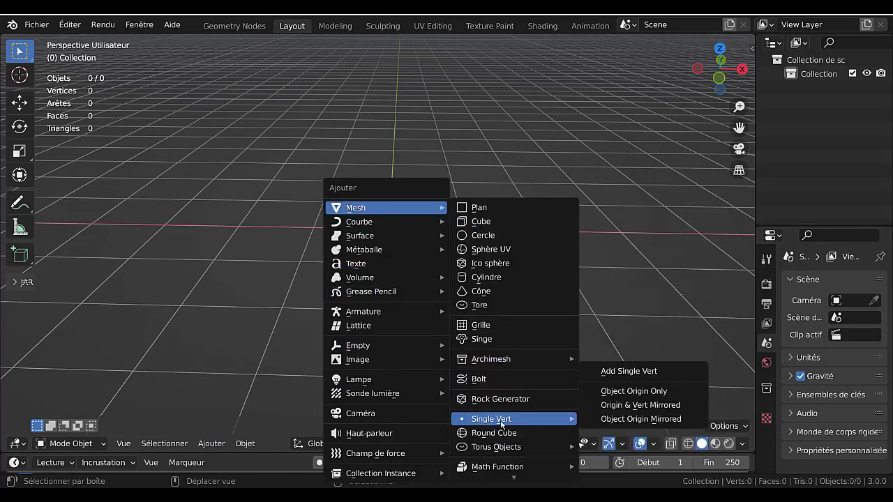
pyautogui.click(638, 371)
pyautogui.scroll(4, 460, 268)
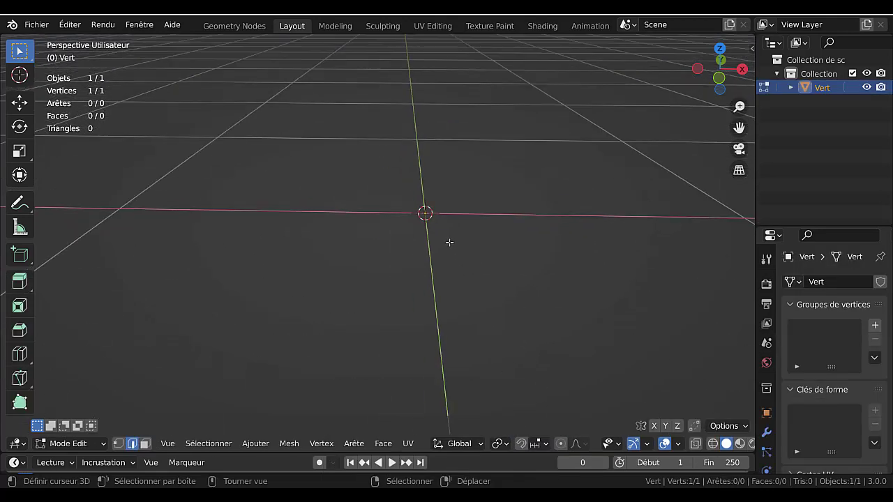
pyautogui.moveTo(451, 241); pyautogui.dragTo(433, 231, button='middle')
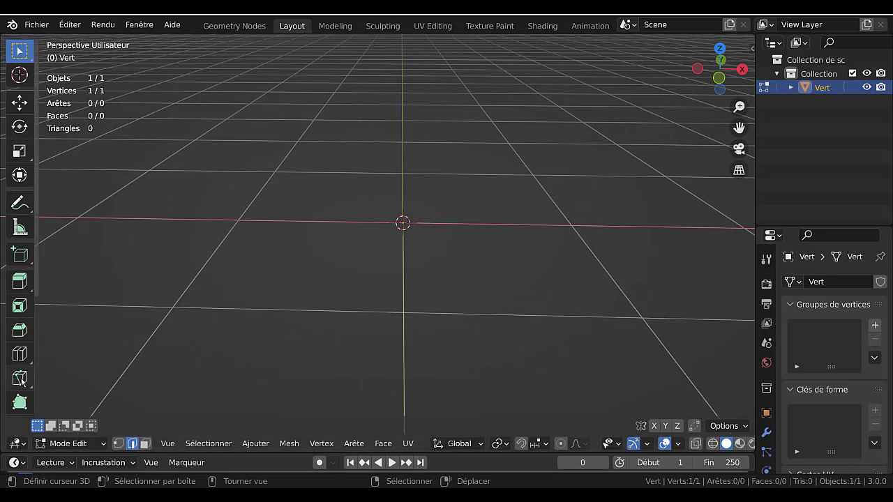
# Select the single vertex in vertex selection mode, in the orthographic front view
pyautogui.click(119, 444)
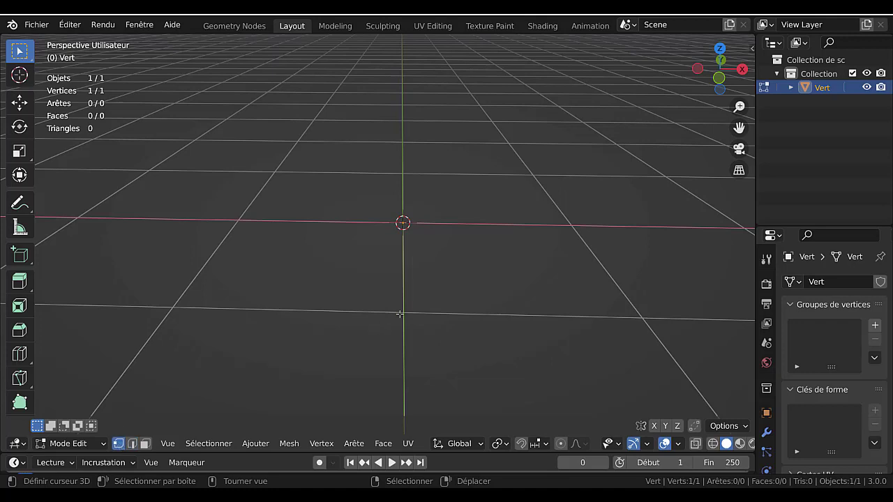
pyautogui.press('KP_1')
pyautogui.keyDown('shift'); pyautogui.moveTo(452, 287); pyautogui.dragTo(436, 331, button='middle'); pyautogui.keyUp('shift')
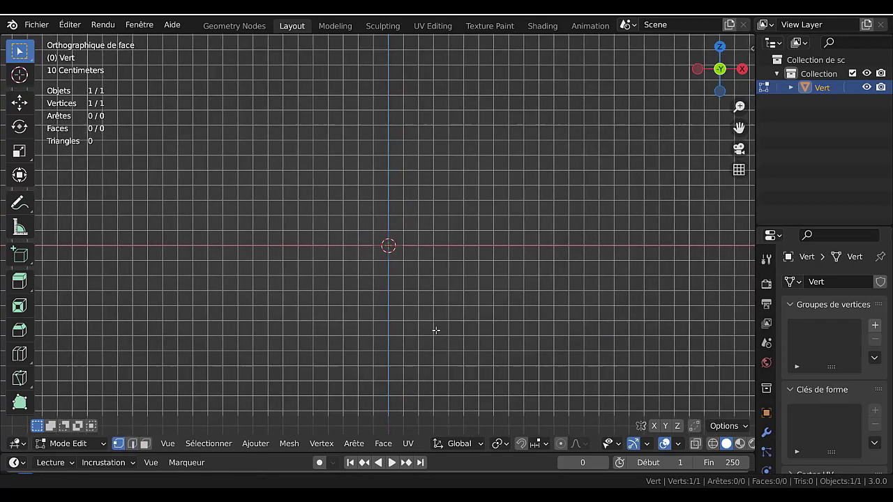
pyautogui.scroll(7, 437, 326)
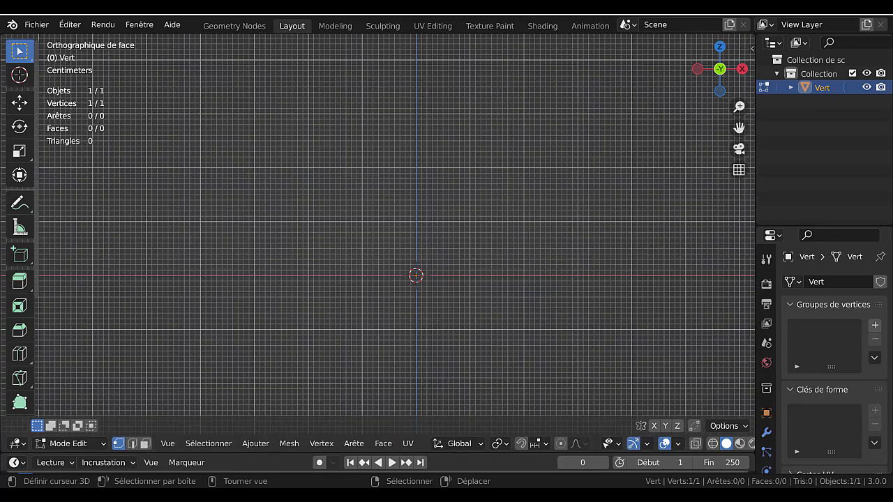
pyautogui.click(132, 443)
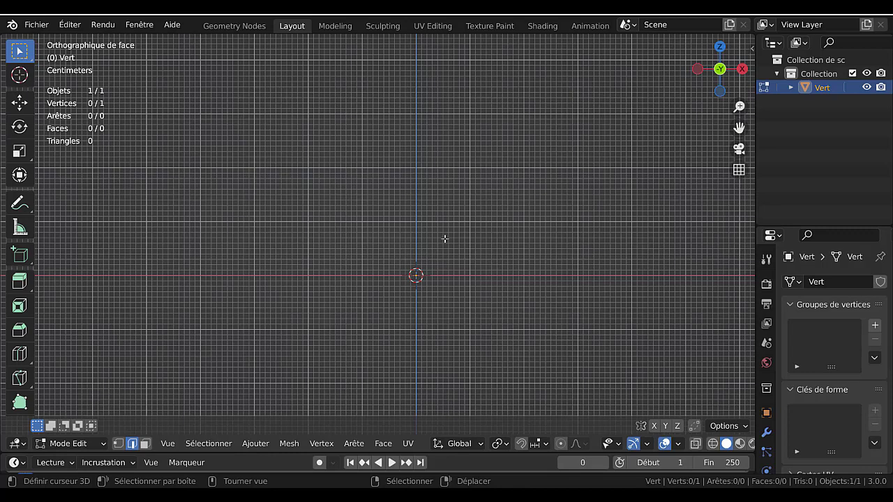
pyautogui.click(117, 445)
pyautogui.click(423, 288)
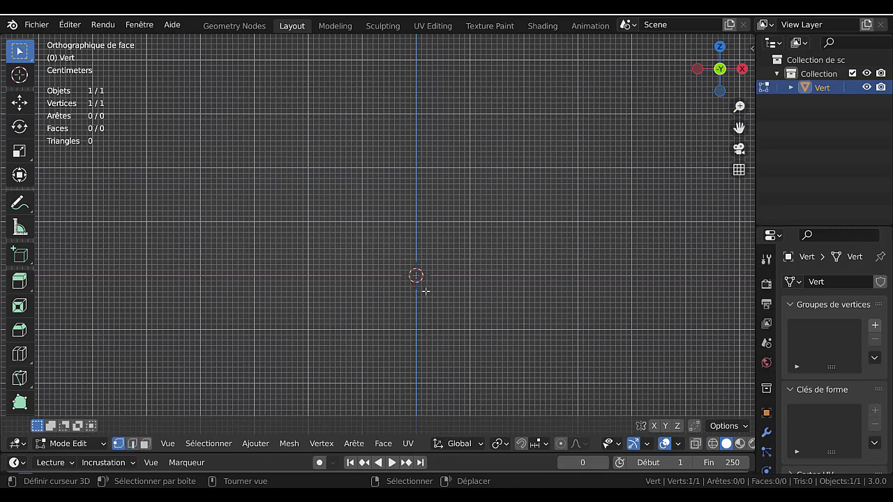
# Extrude the vertex five times in succession to outline an open, irregular polygon above the origin
pyautogui.scroll(-2, 424, 300)
pyautogui.press('e')
pyautogui.click(412, 325)
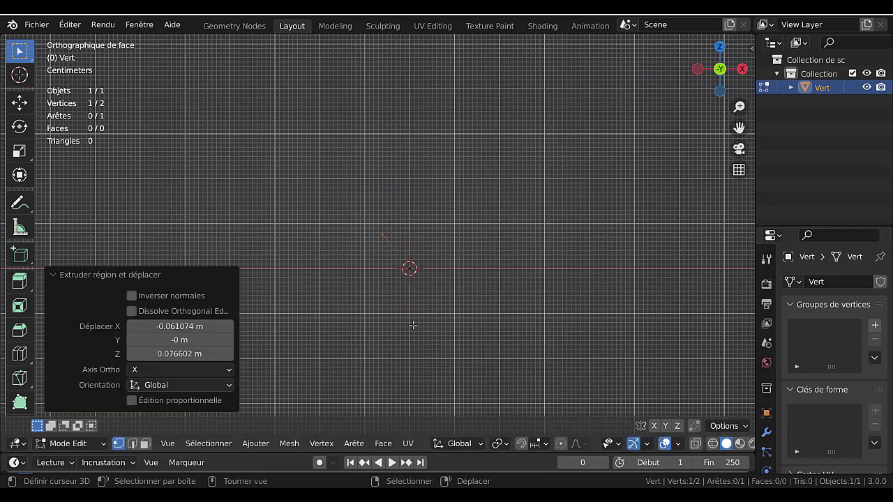
pyautogui.press('e')
pyautogui.click(405, 233)
pyautogui.press('e')
pyautogui.click(469, 221)
pyautogui.press('e')
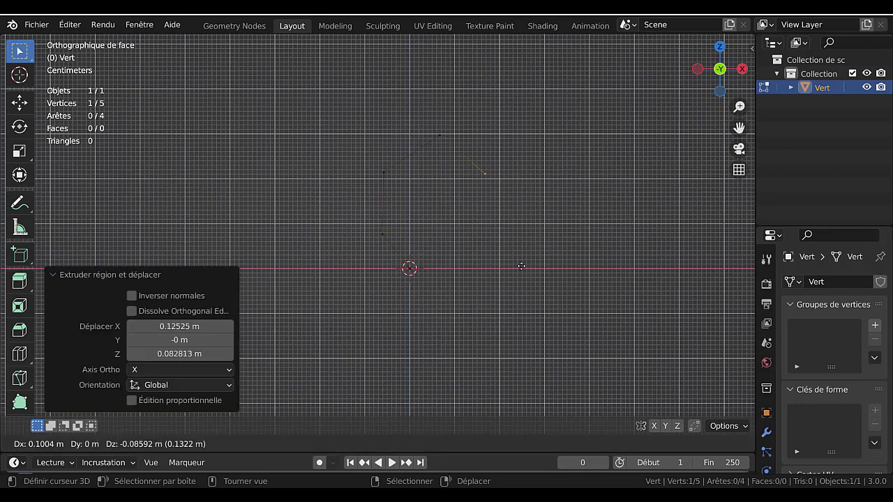
pyautogui.click(484, 306)
pyautogui.press('e')
pyautogui.click(435, 319)
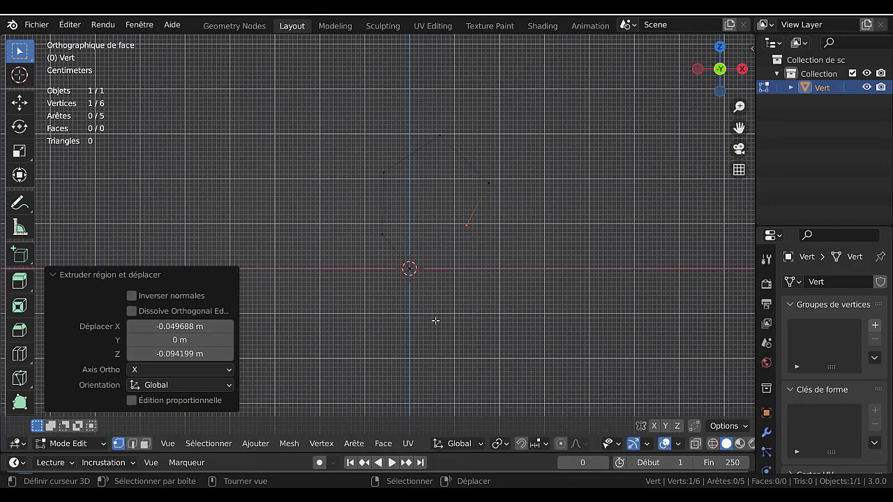
# Fill the open outline with a face and move its last vertex about 0.077 m in X and -0.078 m in Z
pyautogui.press('a')
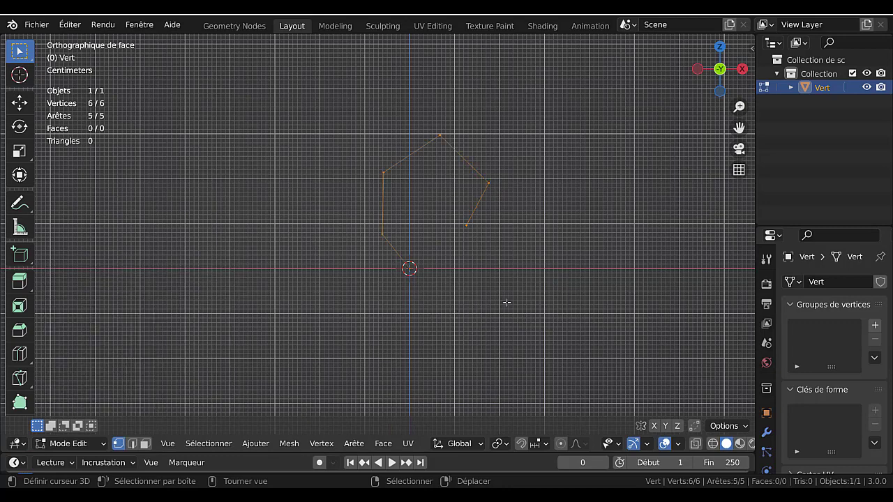
pyautogui.press('f')
pyautogui.moveTo(467, 226); pyautogui.dragTo(500, 261)
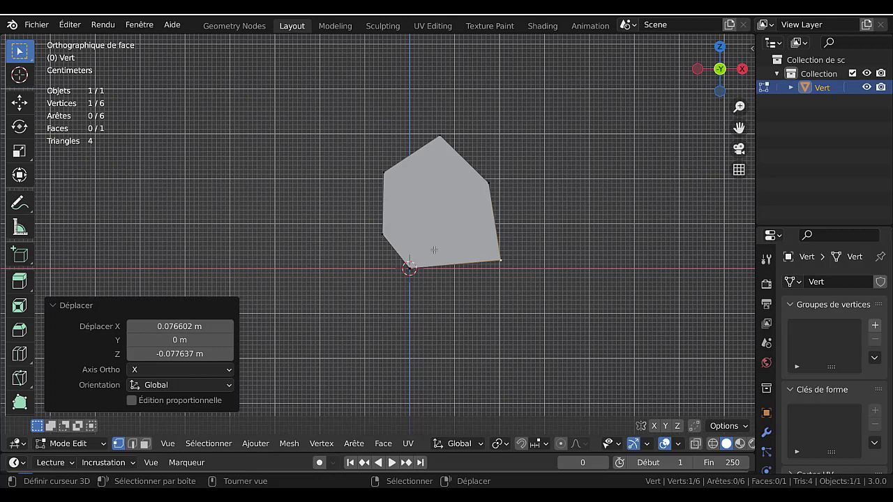
pyautogui.hotkey('ctrl', 'r')
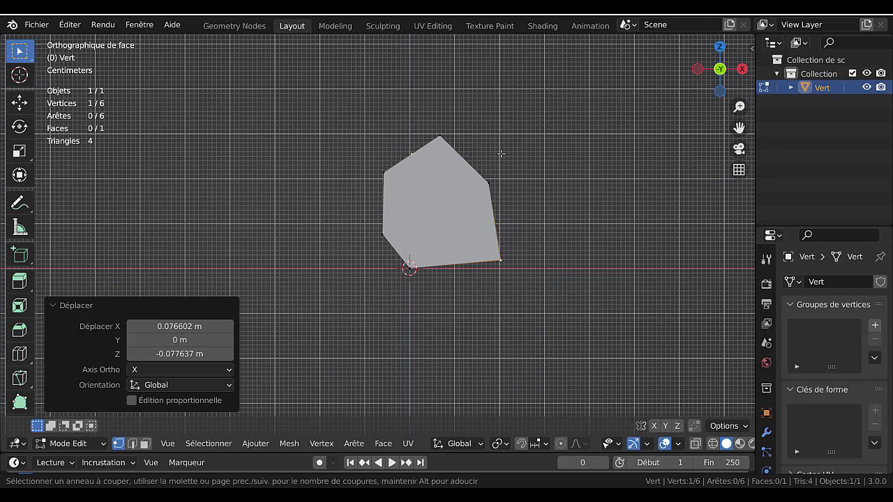
pyautogui.press('Escape')
pyautogui.press('q')
pyautogui.click(334, 223)
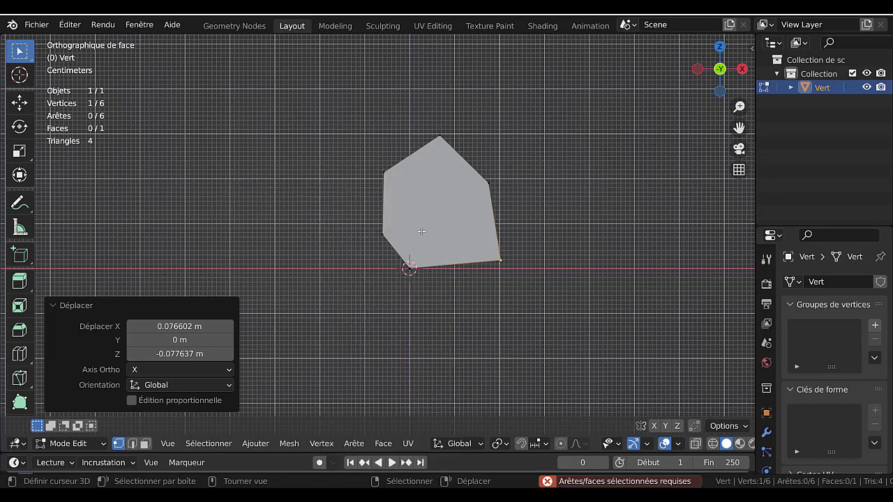
# Select the whole polygon and bisect it with a roughly horizontal cut across its lower half
pyautogui.press('a')
pyautogui.press('q')
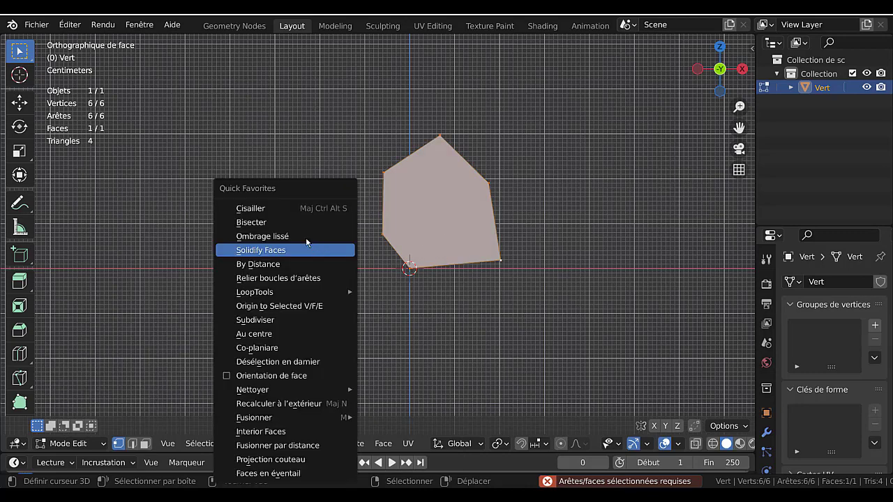
pyautogui.click(279, 220)
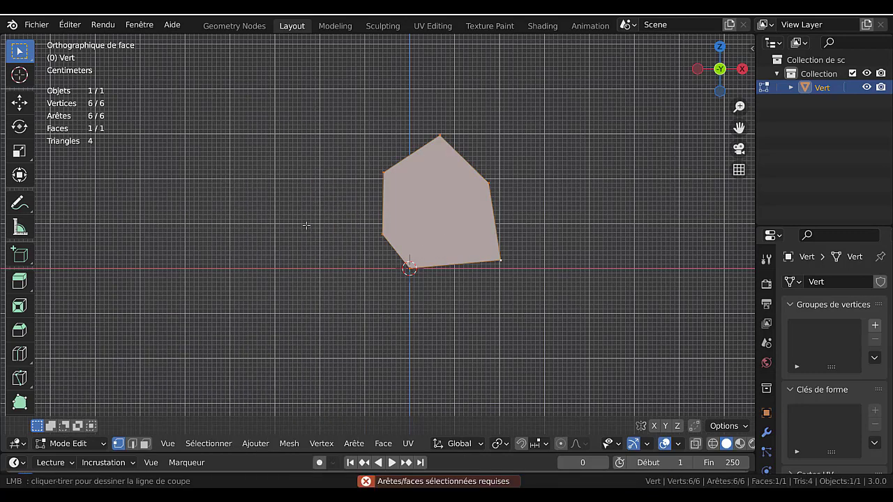
pyautogui.moveTo(306, 225); pyautogui.dragTo(576, 187)
# Try to move the vertex at the right end of the cut line
pyautogui.scroll(3, 531, 274)
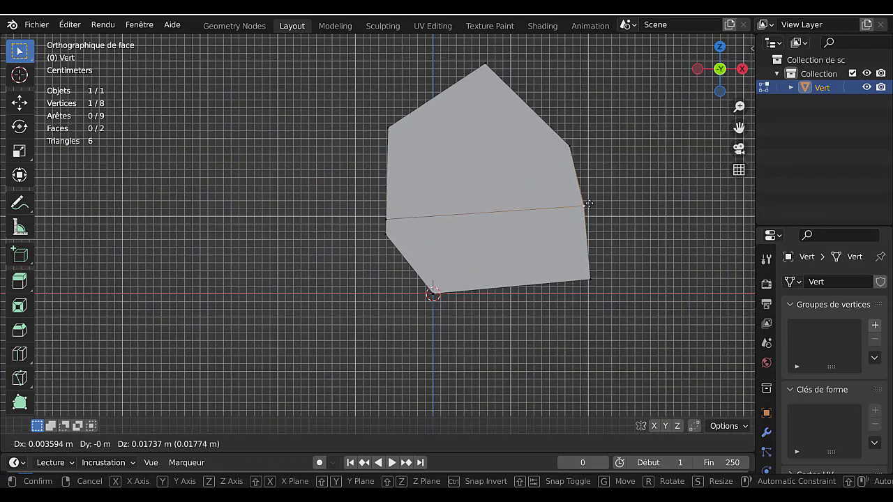
pyautogui.click(607, 220)
pyautogui.scroll(-3, 607, 221)
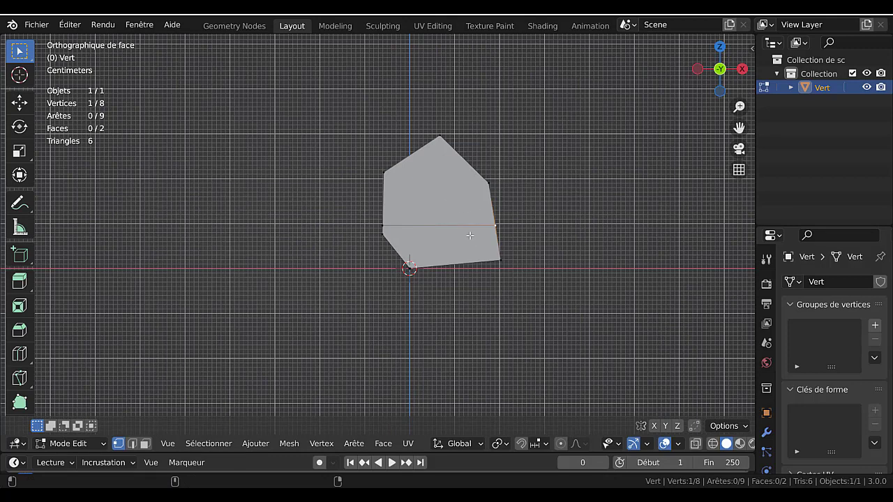
pyautogui.press('g')
pyautogui.rightClick(496, 205)
pyautogui.click(199, 444)
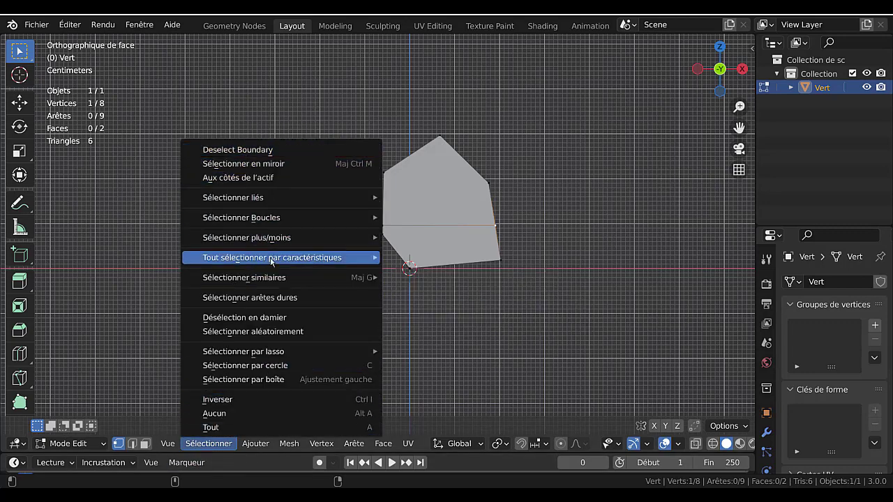
pyautogui.moveTo(259, 241)
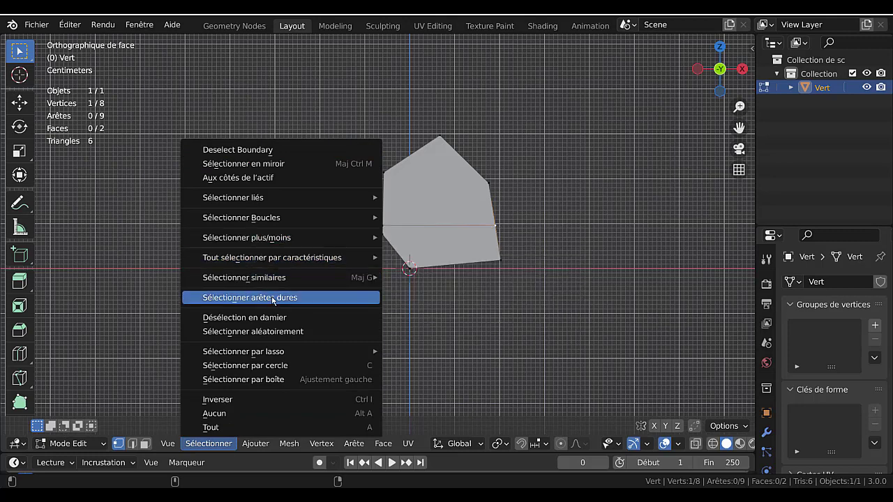
pyautogui.moveTo(258, 354)
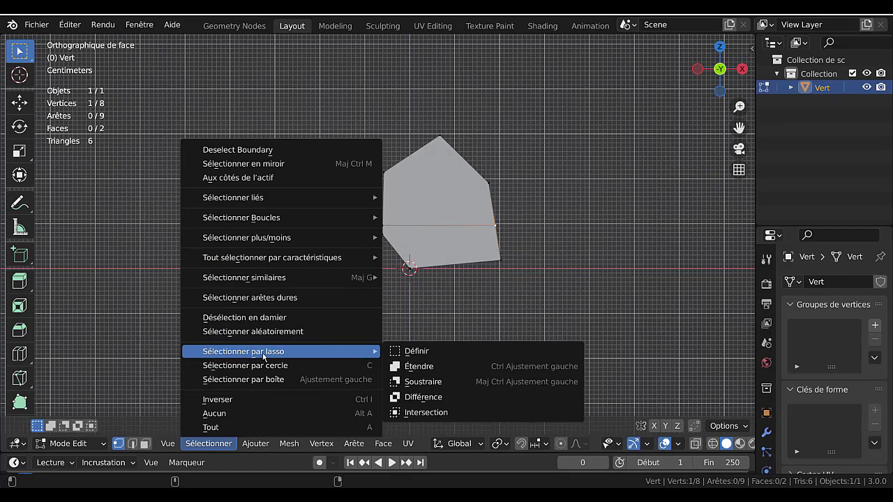
pyautogui.moveTo(262, 284)
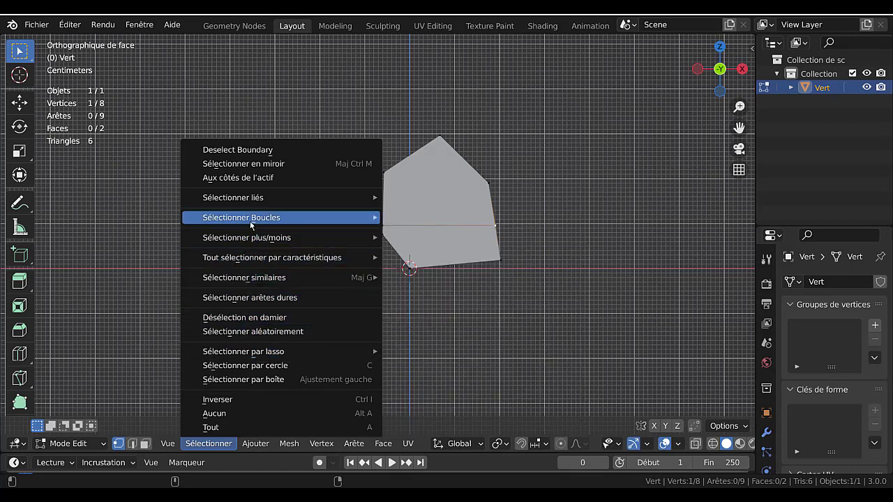
pyautogui.moveTo(251, 219)
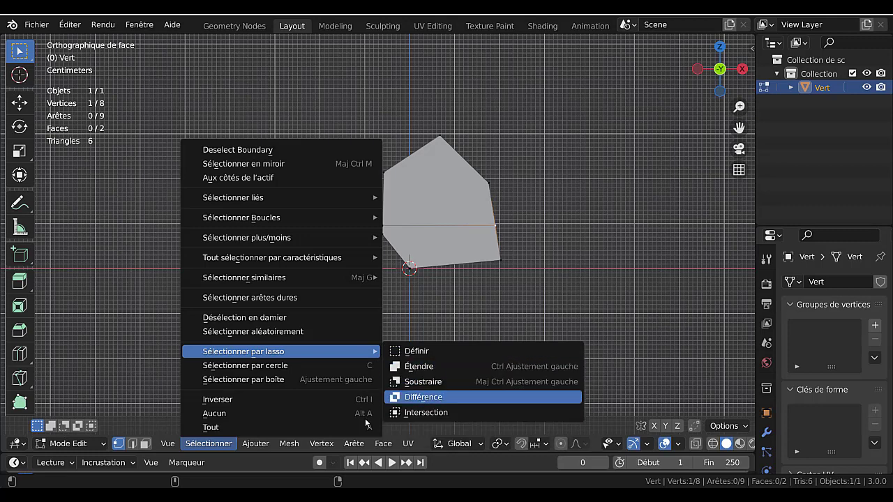
pyautogui.click(532, 397)
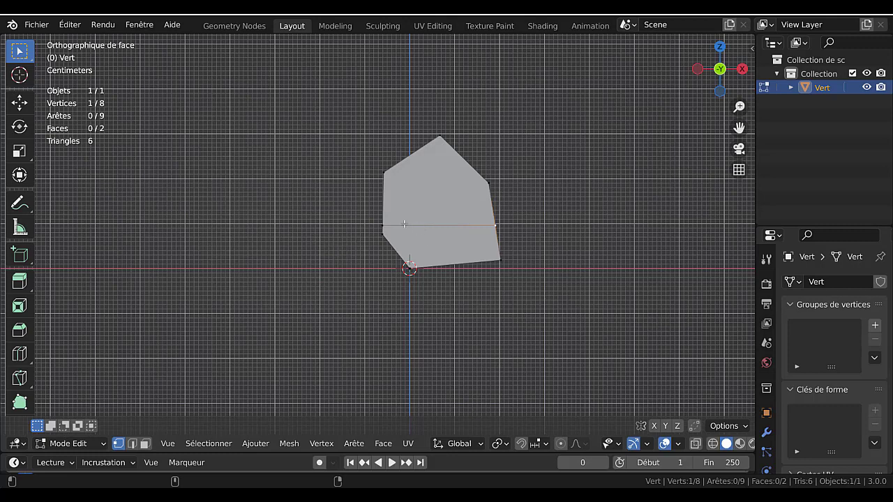
# Move the cut's left end vertex about 0.11 m outward and 0.09 m up, and its right end vertex about 0.04 m outward
pyautogui.press('g')
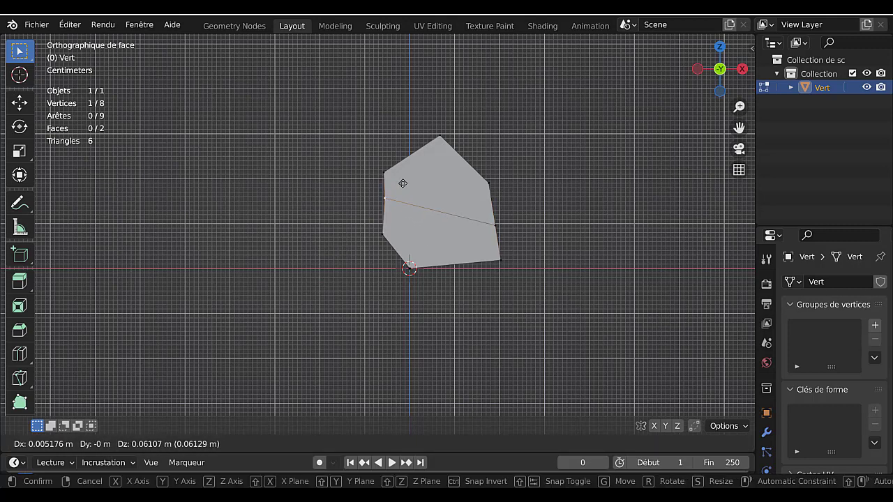
pyautogui.click(427, 195)
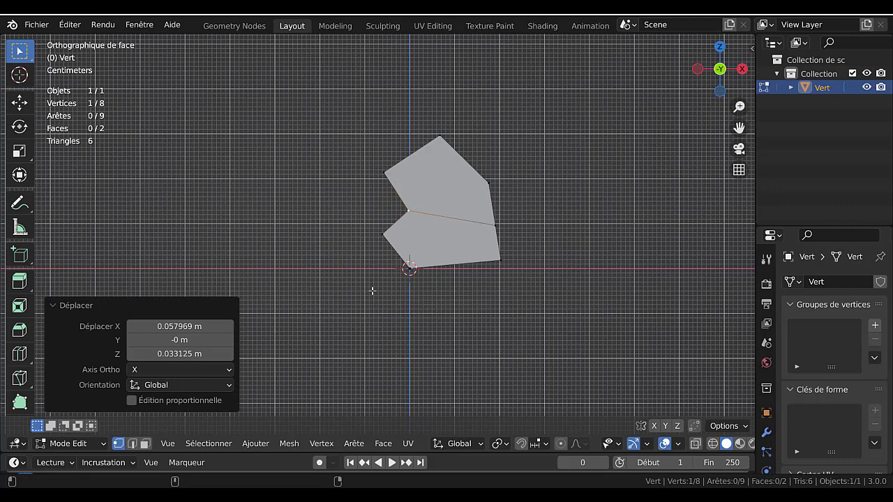
pyautogui.click(96, 307)
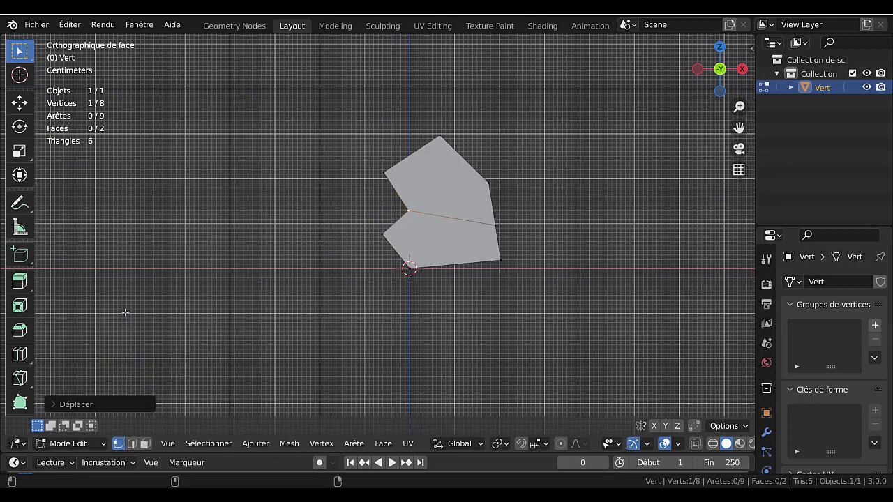
pyautogui.moveTo(407, 210); pyautogui.dragTo(334, 184)
pyautogui.click(96, 405)
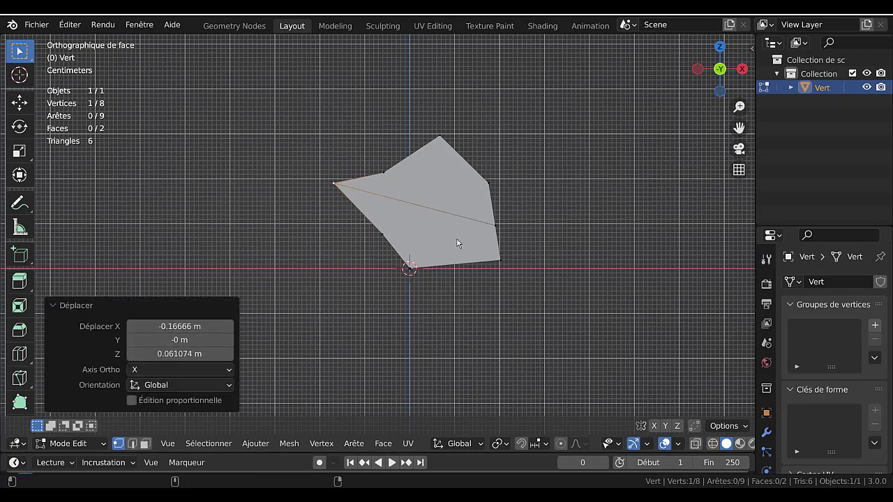
pyautogui.moveTo(495, 225); pyautogui.dragTo(530, 181)
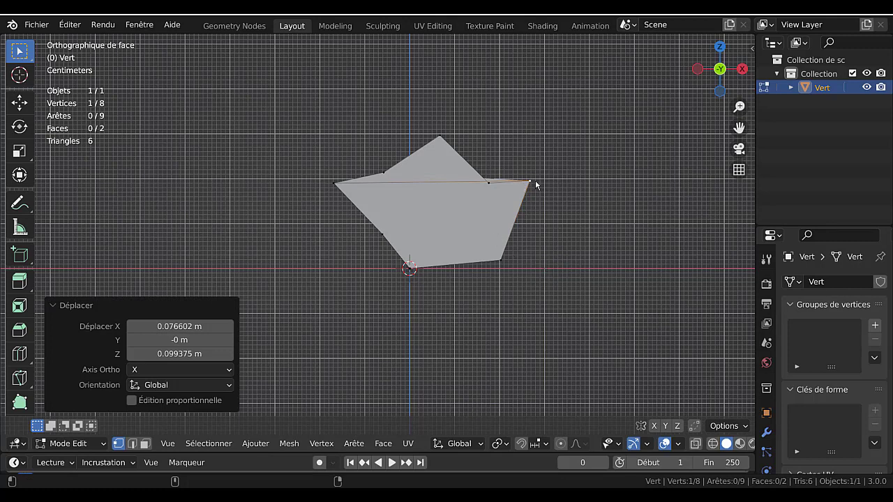
pyautogui.moveTo(530, 182); pyautogui.dragTo(520, 222)
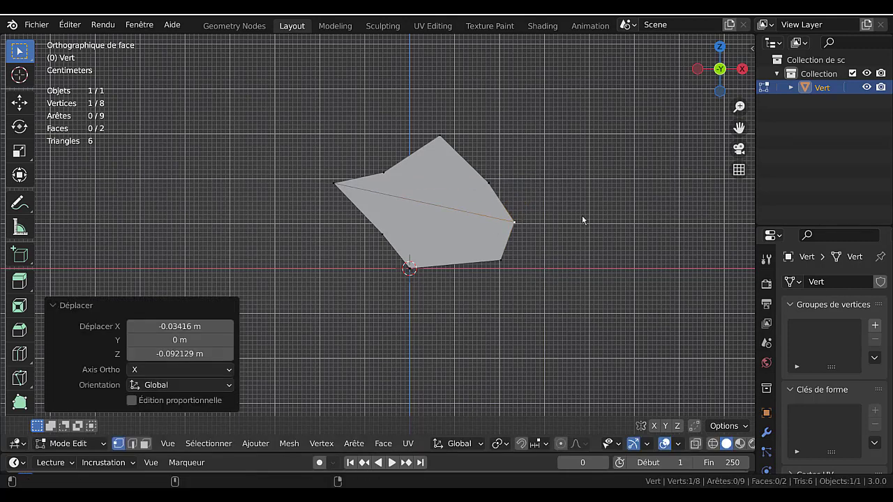